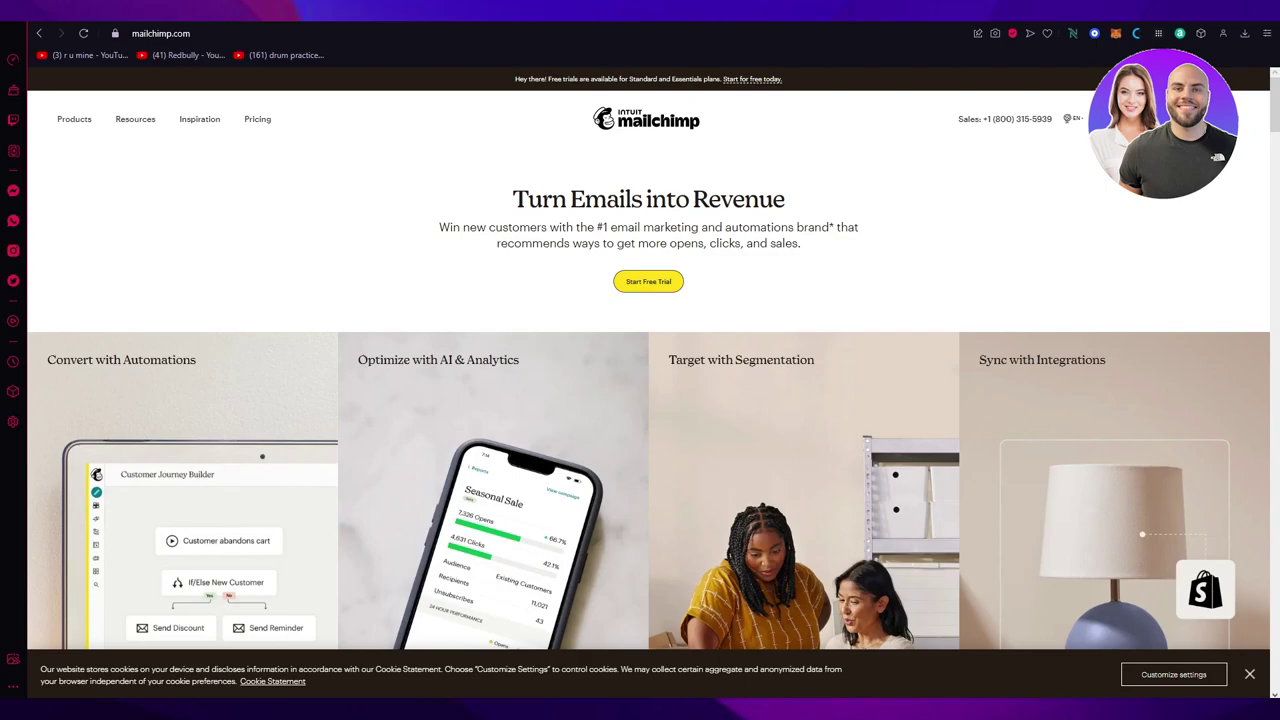
# - Scroll through Mailchimp to the plan comparison of Premium, Standard, Essentials and Free for 500 contacts
pyautogui.scroll(-3, 646, 377)
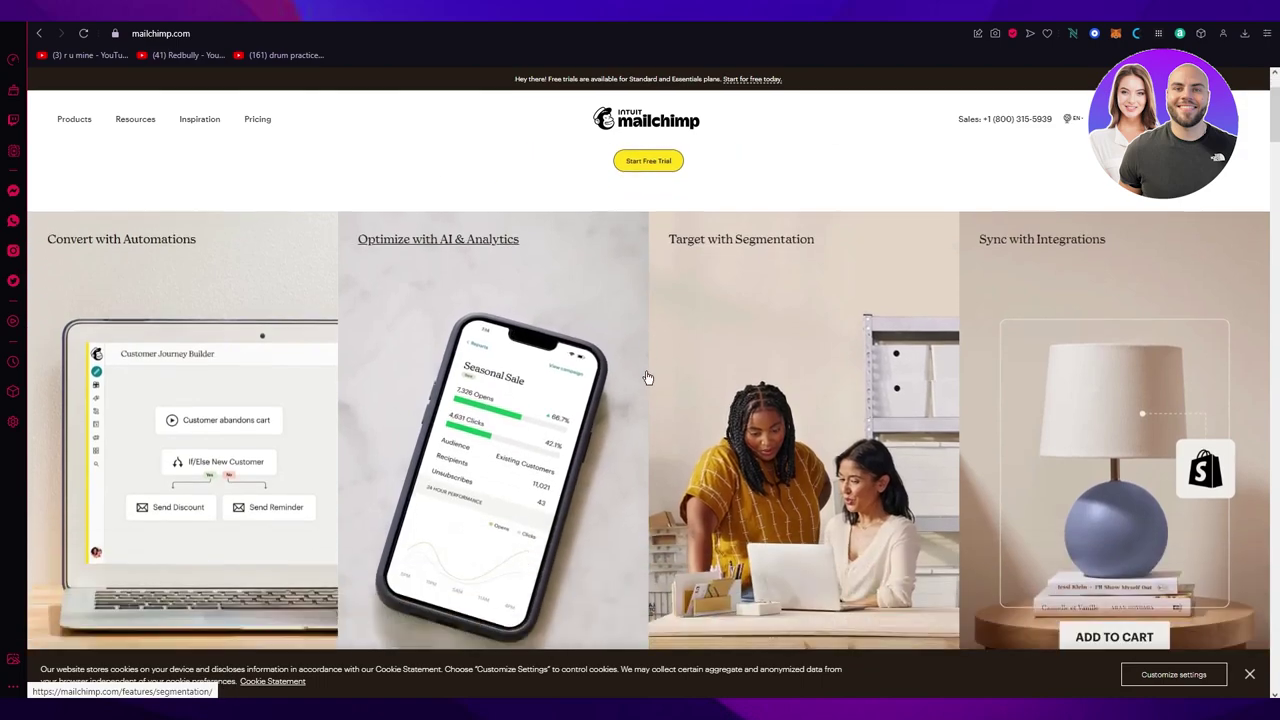
pyautogui.scroll(-1, 650, 328)
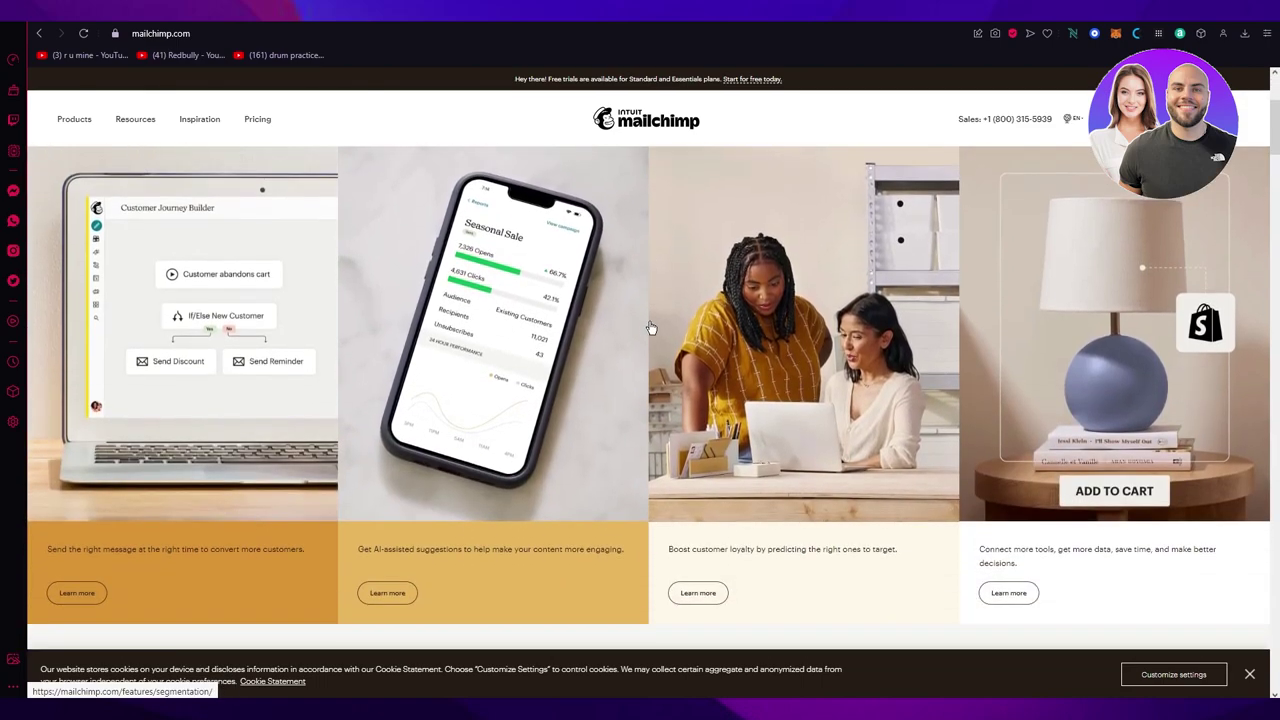
pyautogui.scroll(-5, 650, 328)
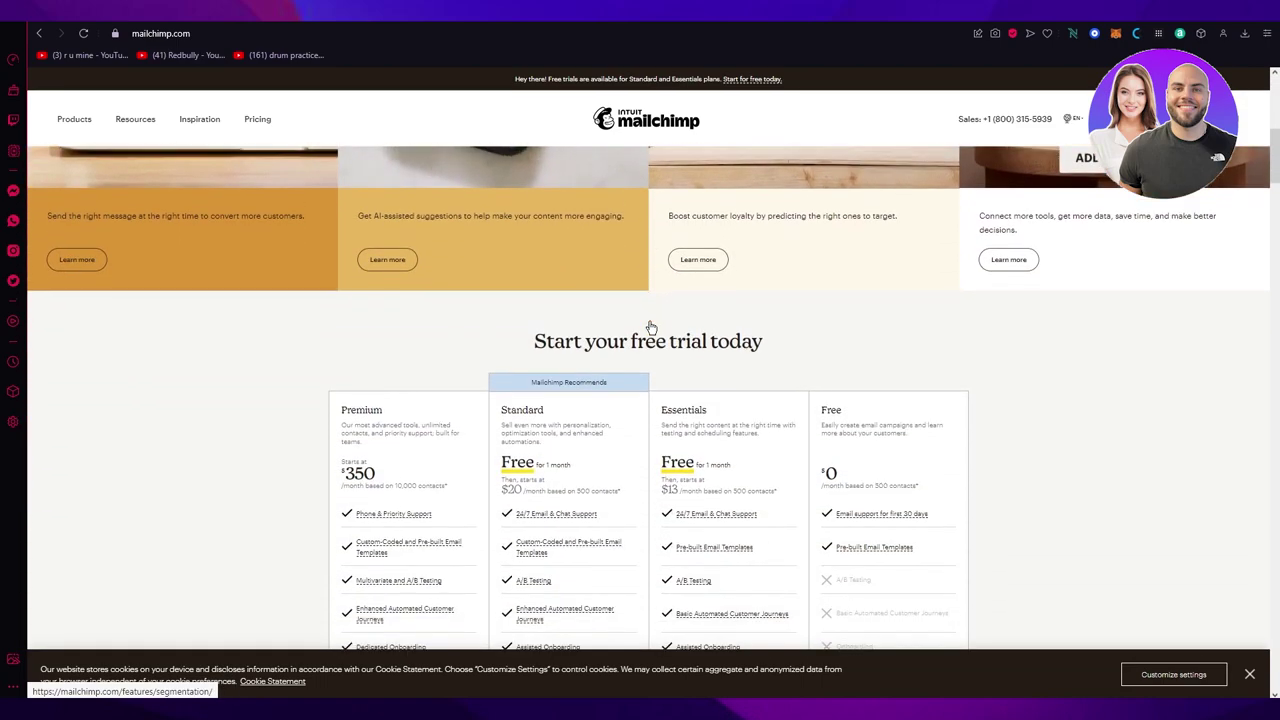
pyautogui.scroll(8, 650, 328)
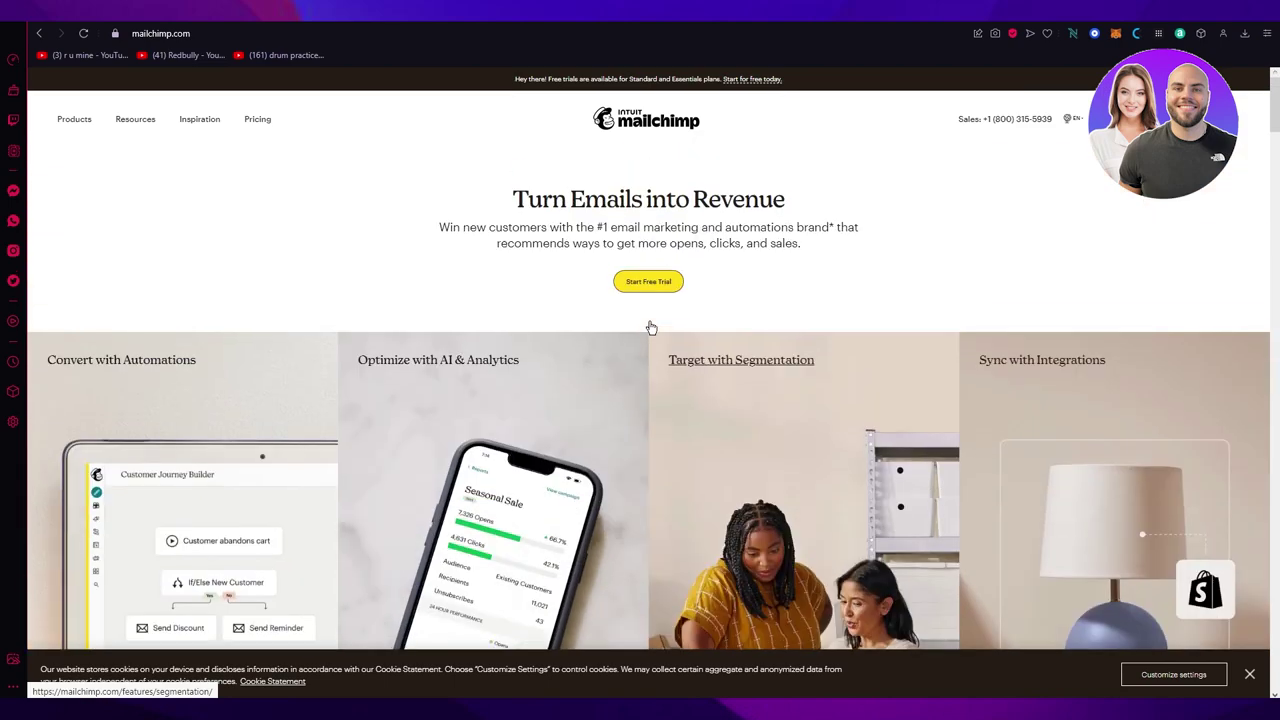
pyautogui.scroll(-6, 650, 328)
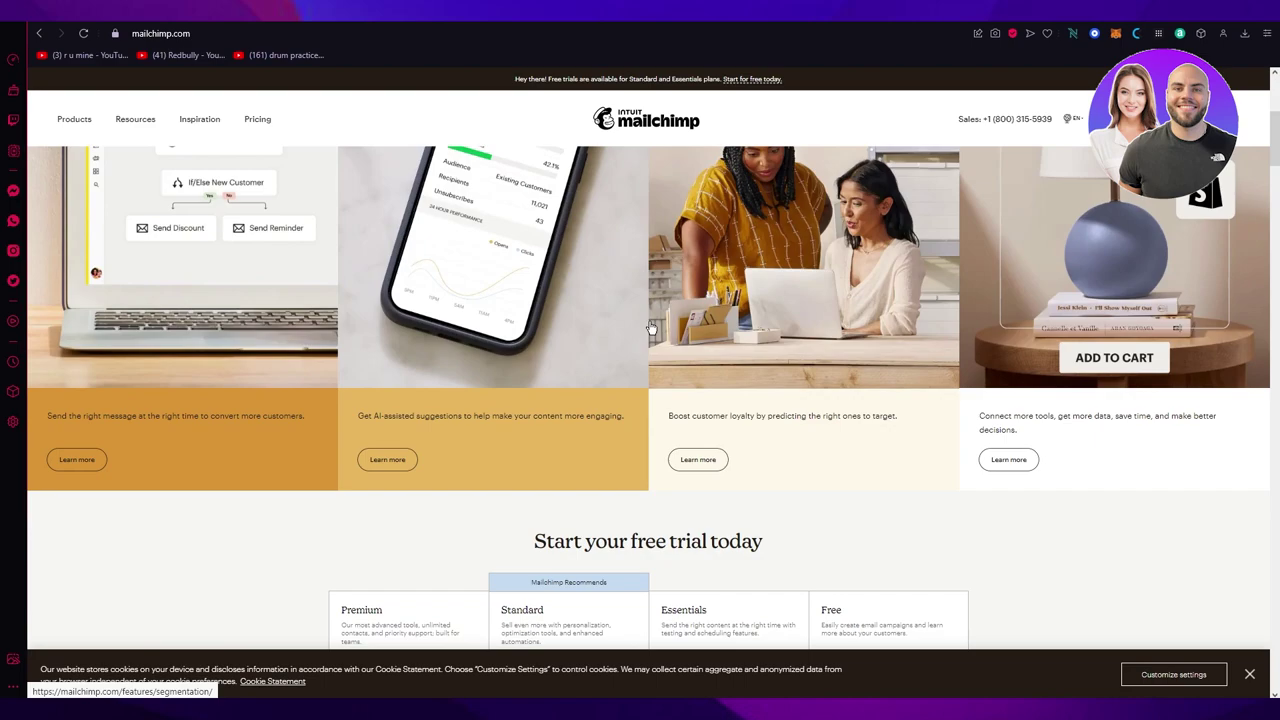
pyautogui.scroll(-6, 650, 328)
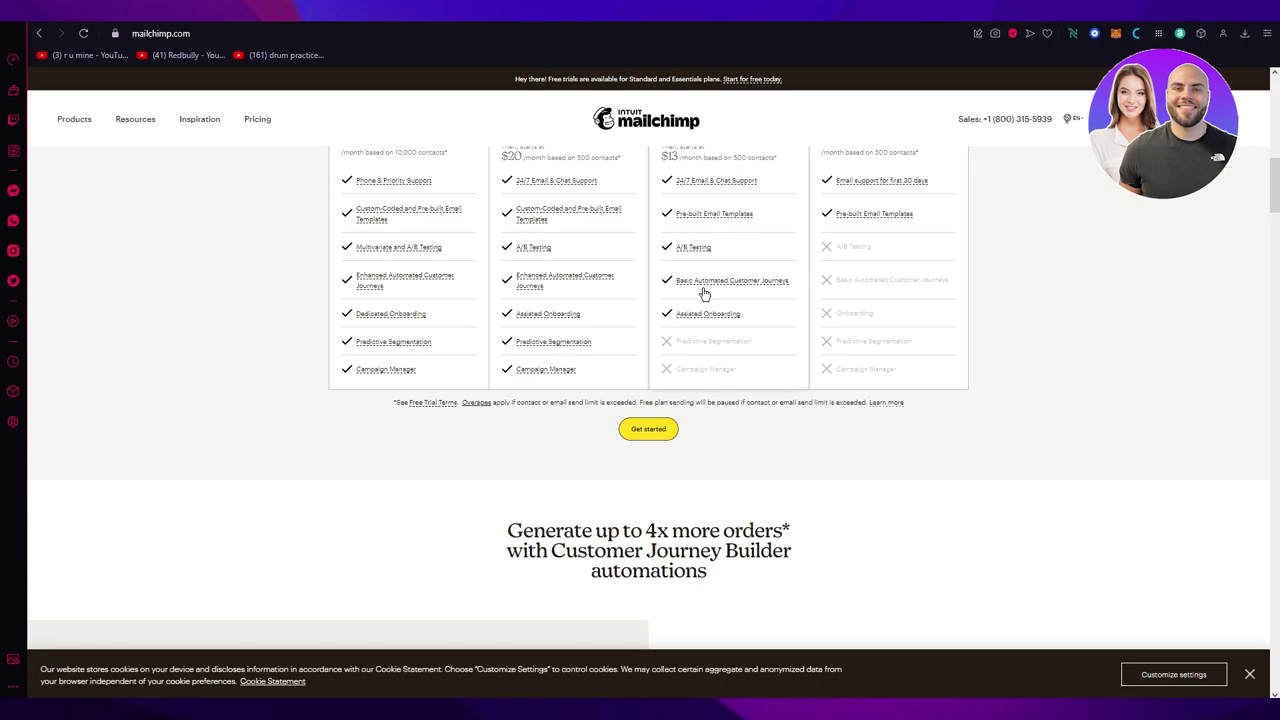
pyautogui.scroll(-3, 704, 294)
pyautogui.scroll(15, 704, 294)
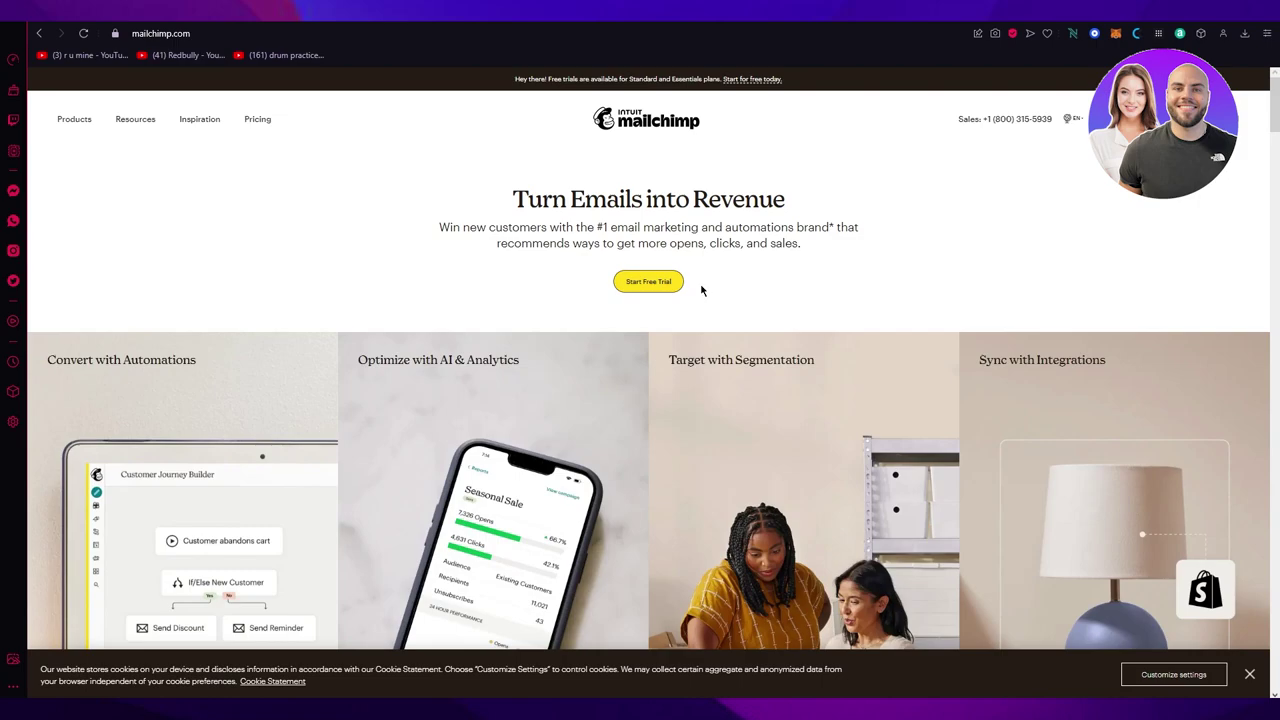
pyautogui.scroll(-8, 701, 290)
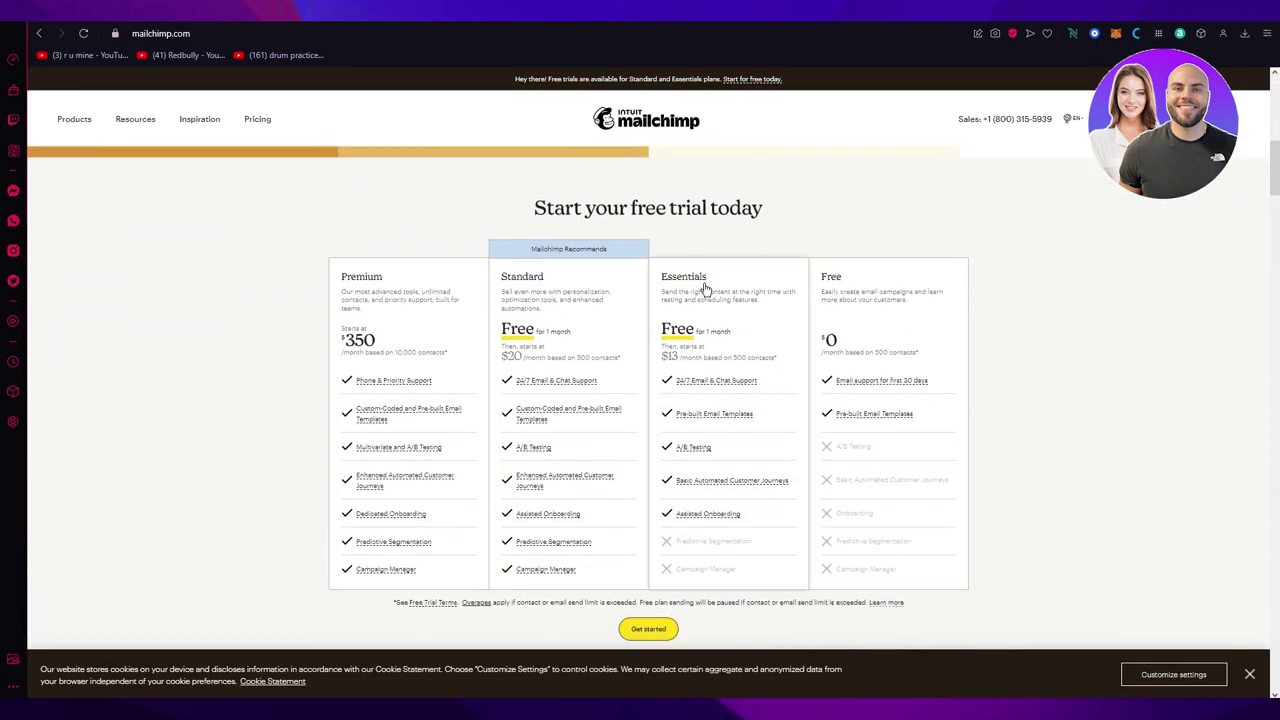
pyautogui.scroll(8, 705, 290)
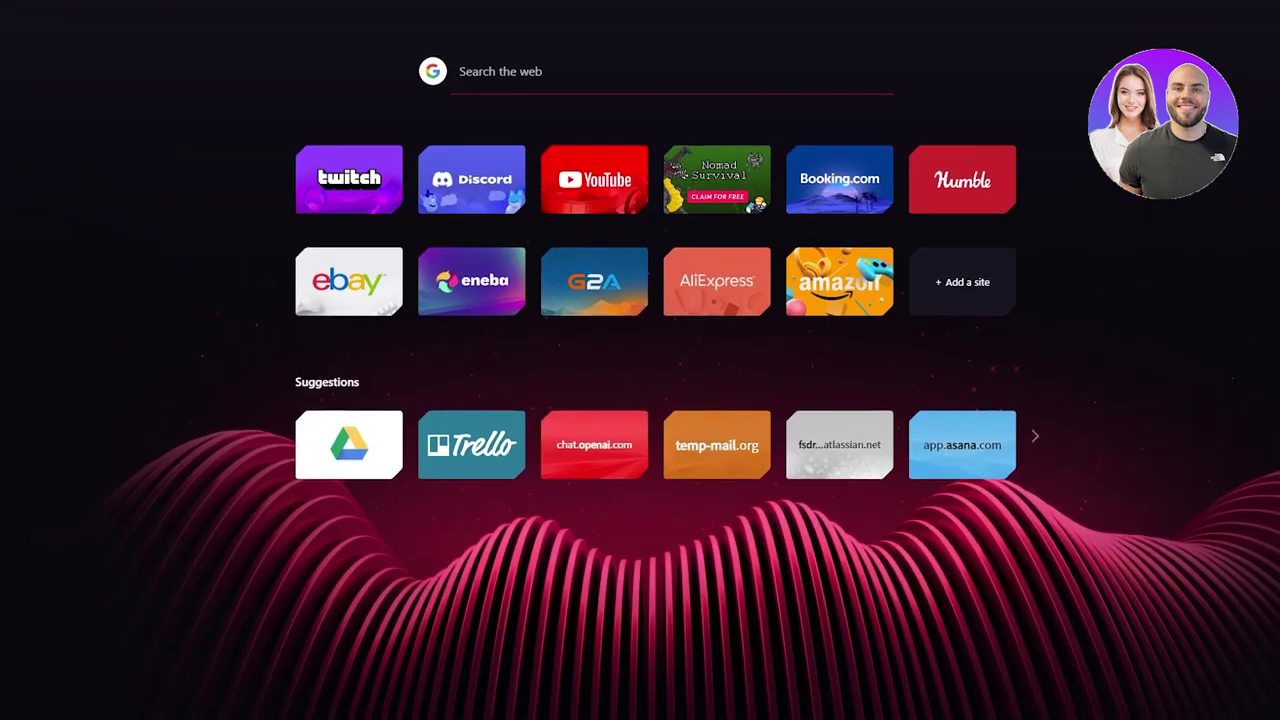
# - Open temp-mail.org in a new tab to get a temporary email address
pyautogui.write('temp')
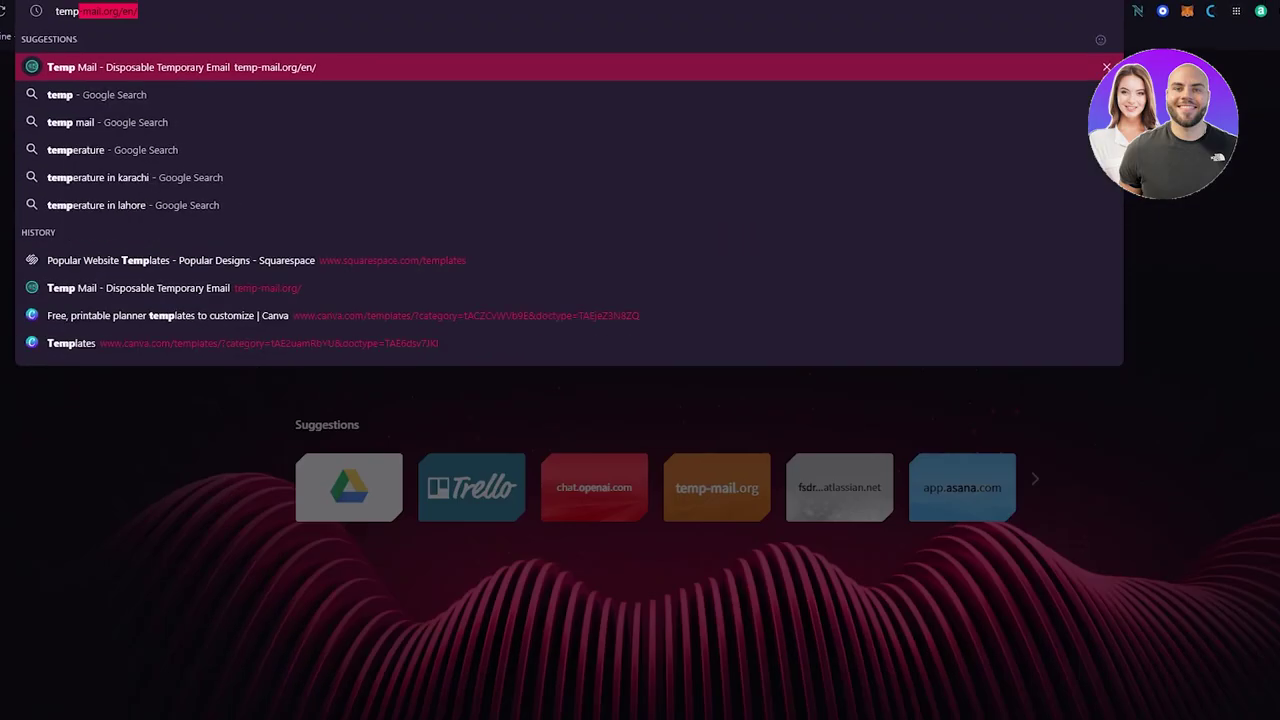
pyautogui.press('Return')
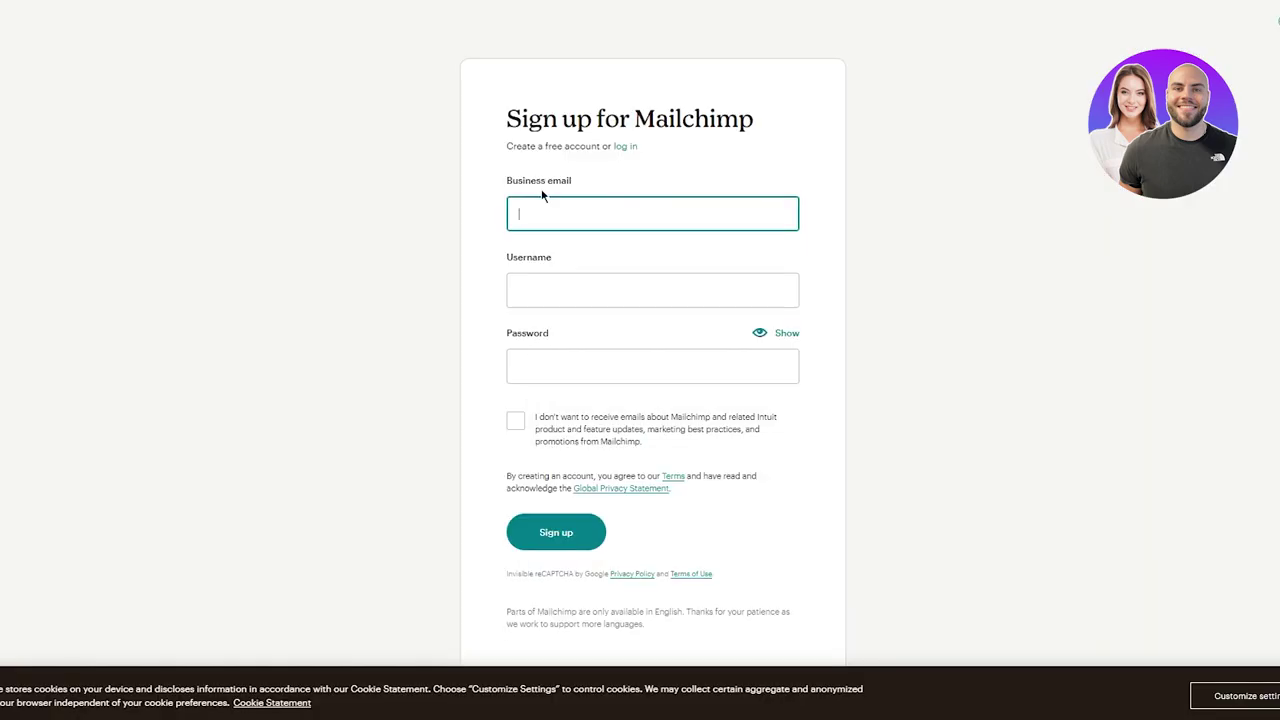
# - Sign up using the temporary address as email and username, a password, and marketing emails opted out
pyautogui.hotkey('ctrl', 'v')
pyautogui.click(604, 279)
pyautogui.click(678, 367)
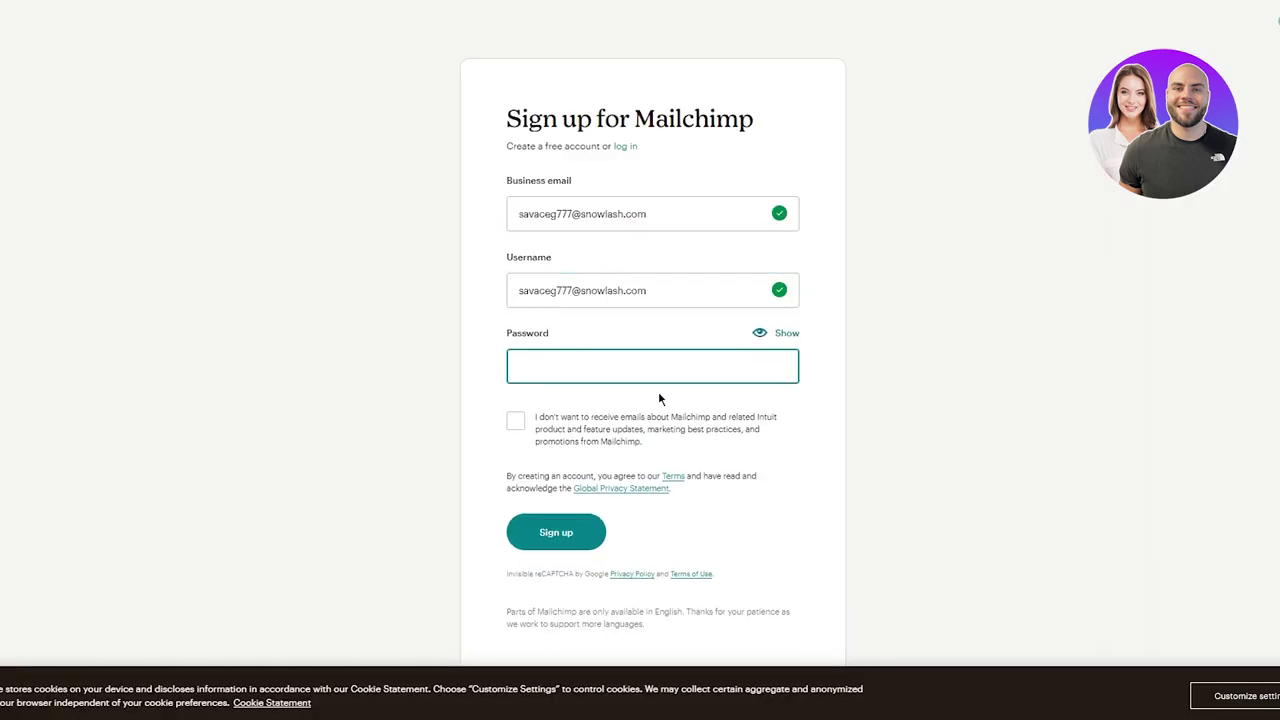
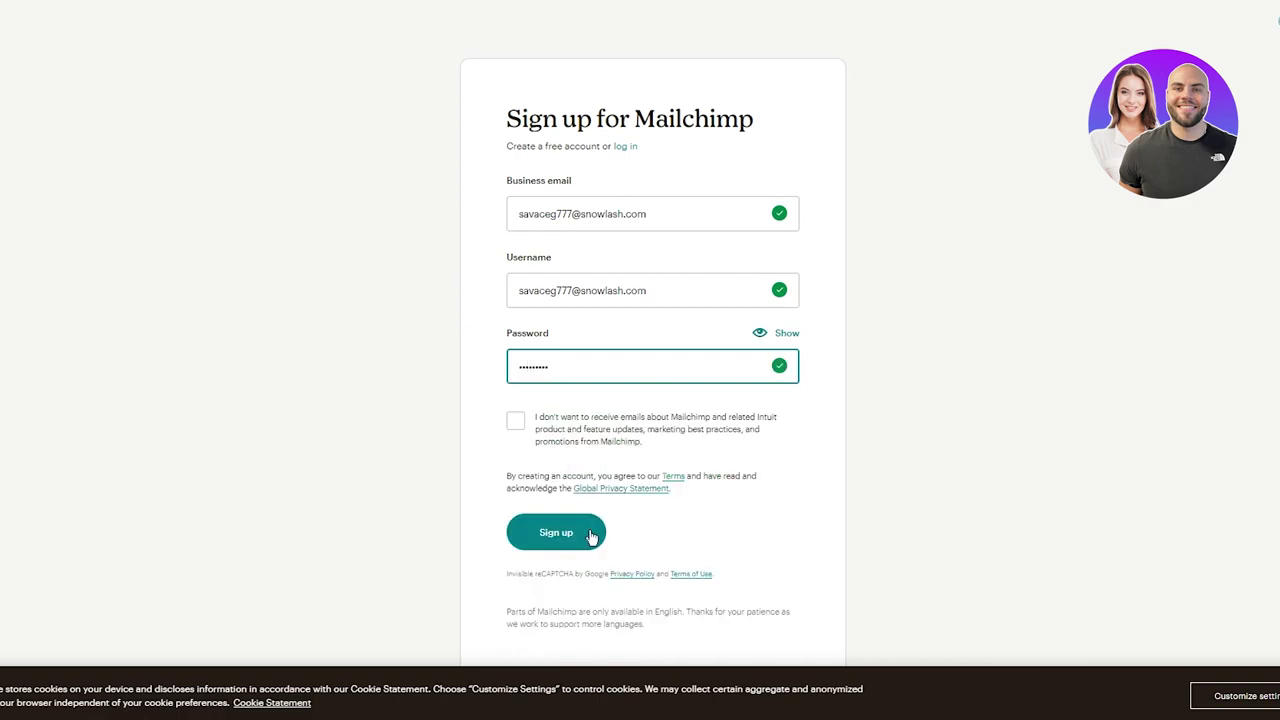
pyautogui.click(515, 421)
pyautogui.click(556, 532)
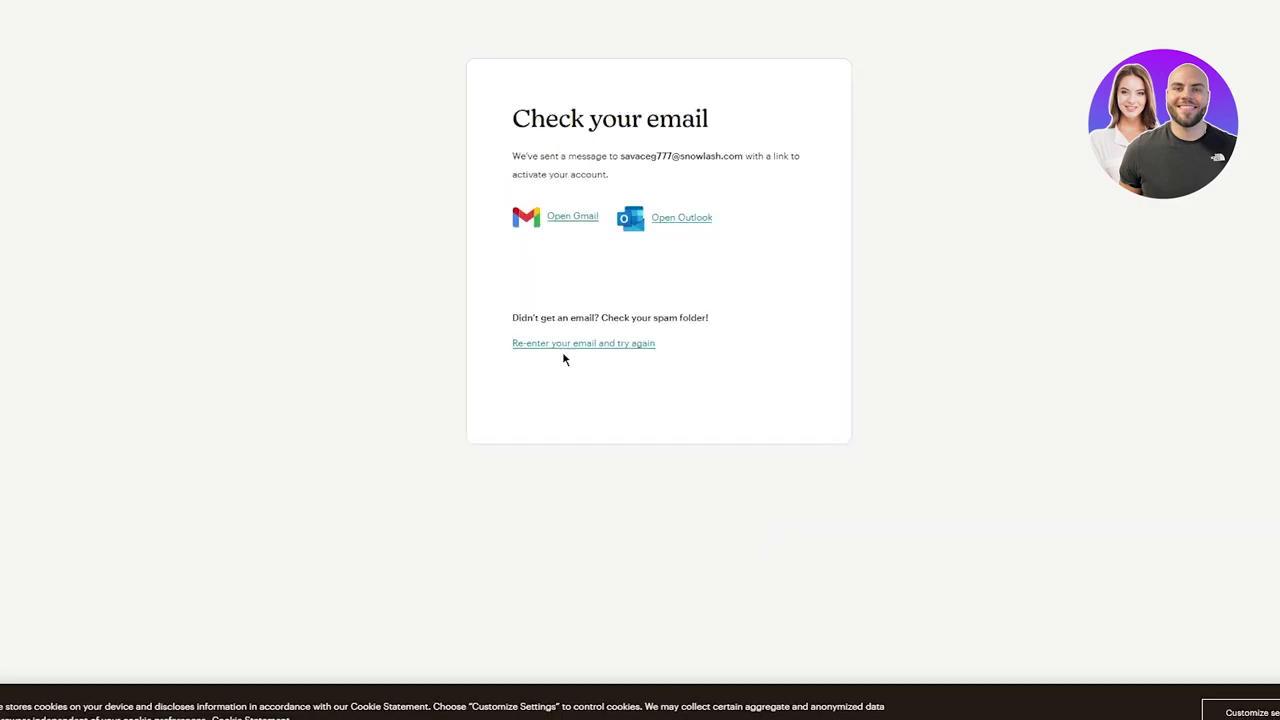
# - Open the 'Activate your Mailchimp account' email in Temp Mail and activate the account
pyautogui.click(189, 10)
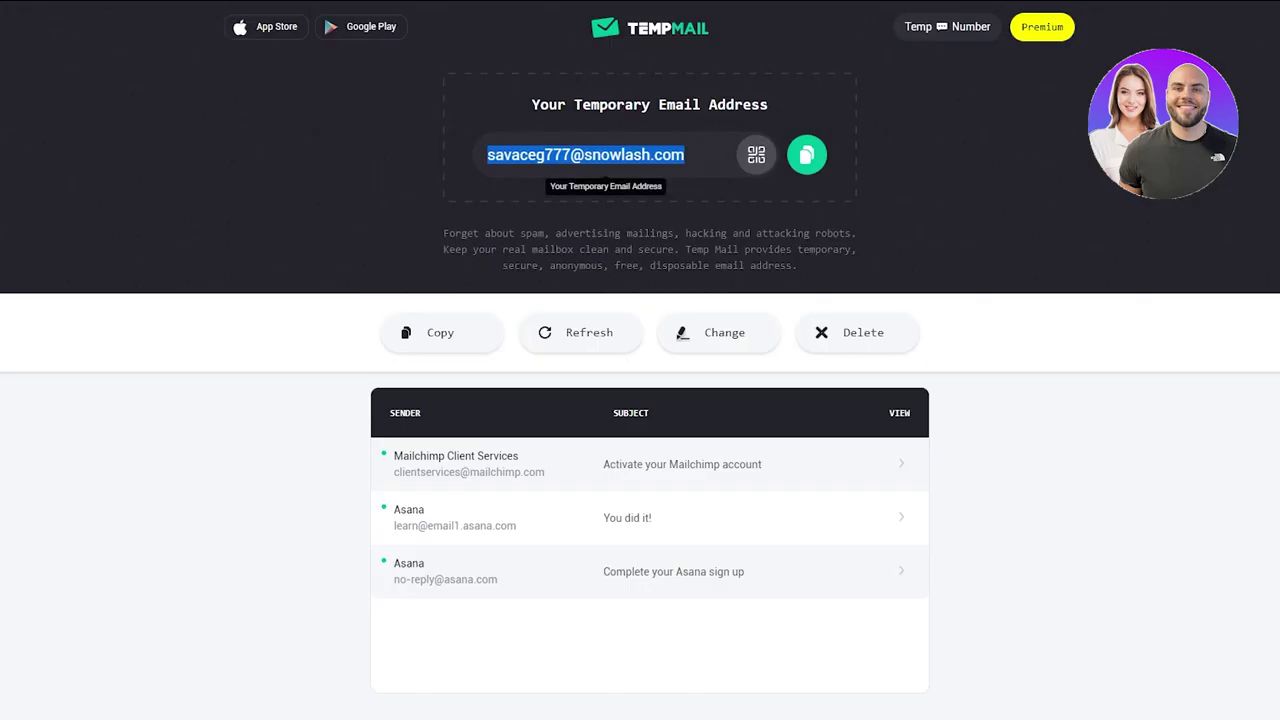
pyautogui.click(643, 462)
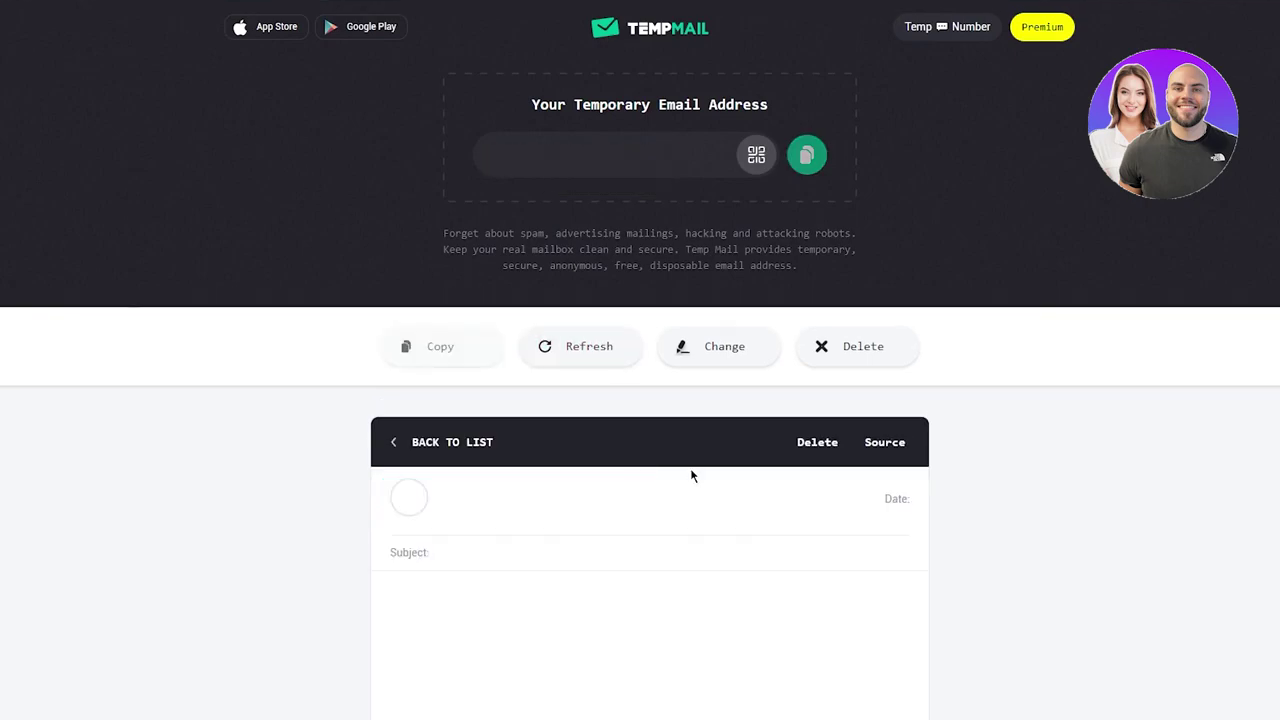
pyautogui.scroll(-5, 690, 470)
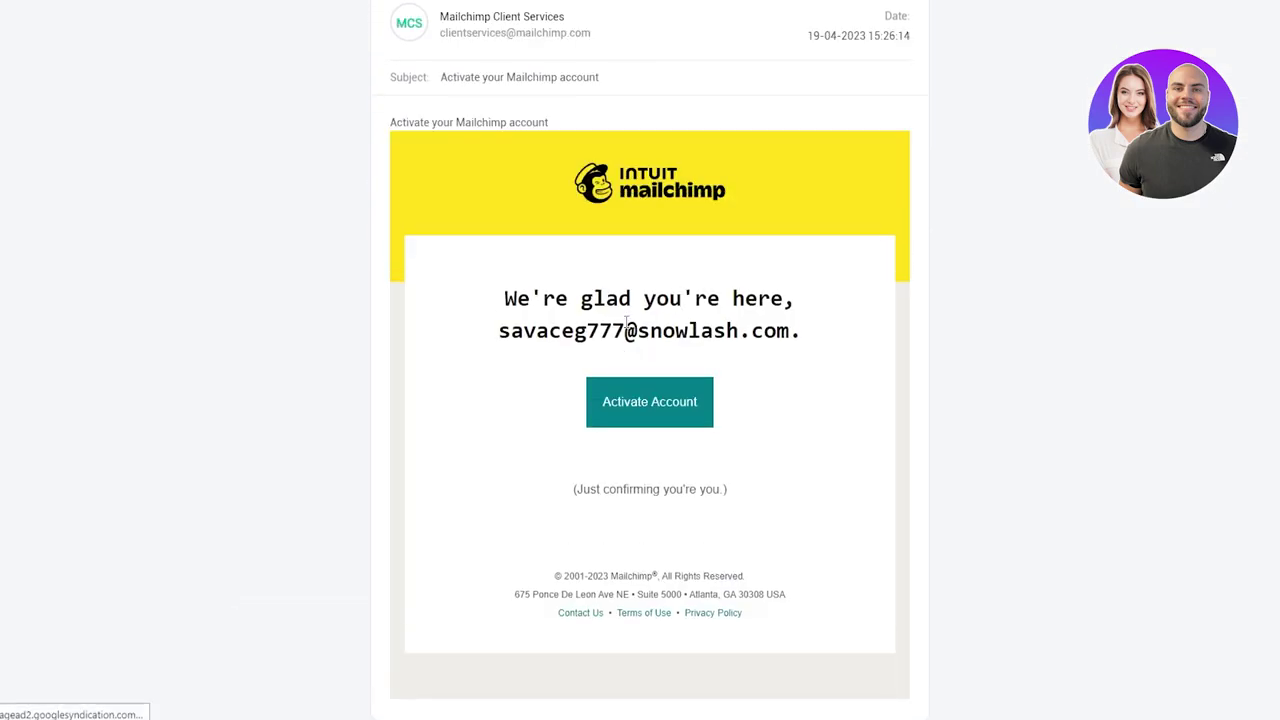
pyautogui.click(649, 411)
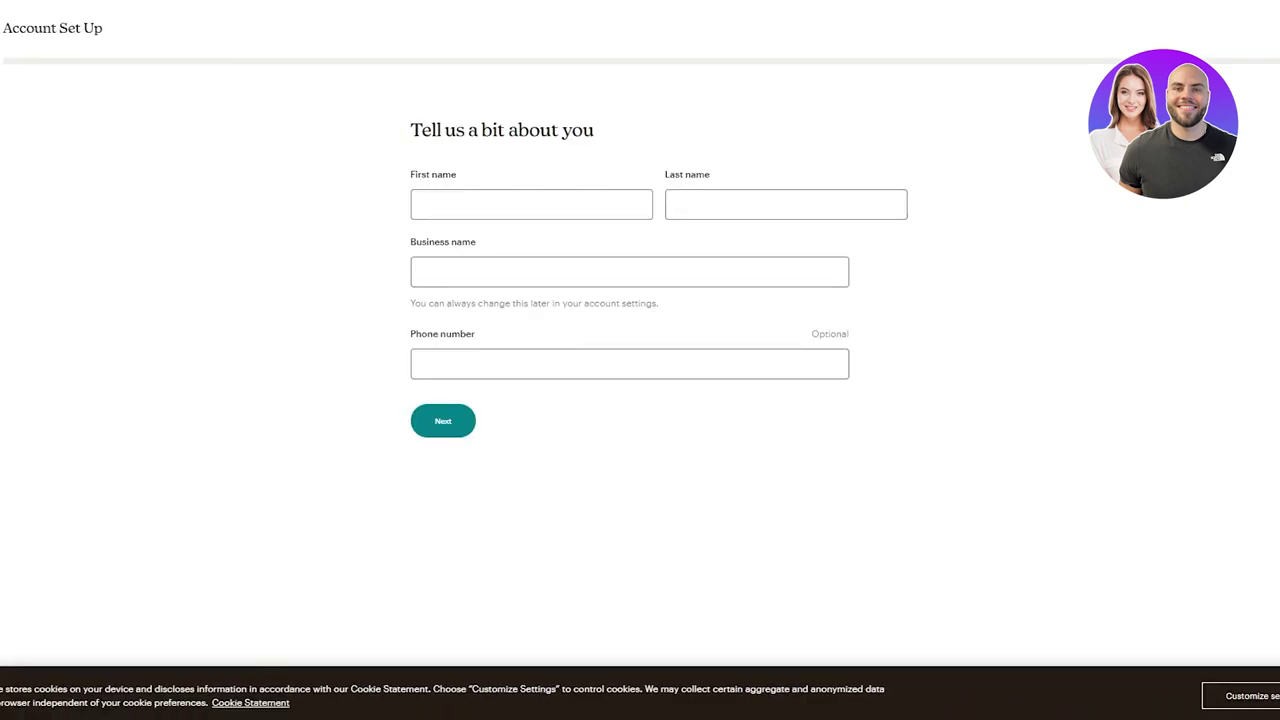
# - Fill in the user's first and last name in the 'Tell us a bit about you' form
pyautogui.click(497, 198)
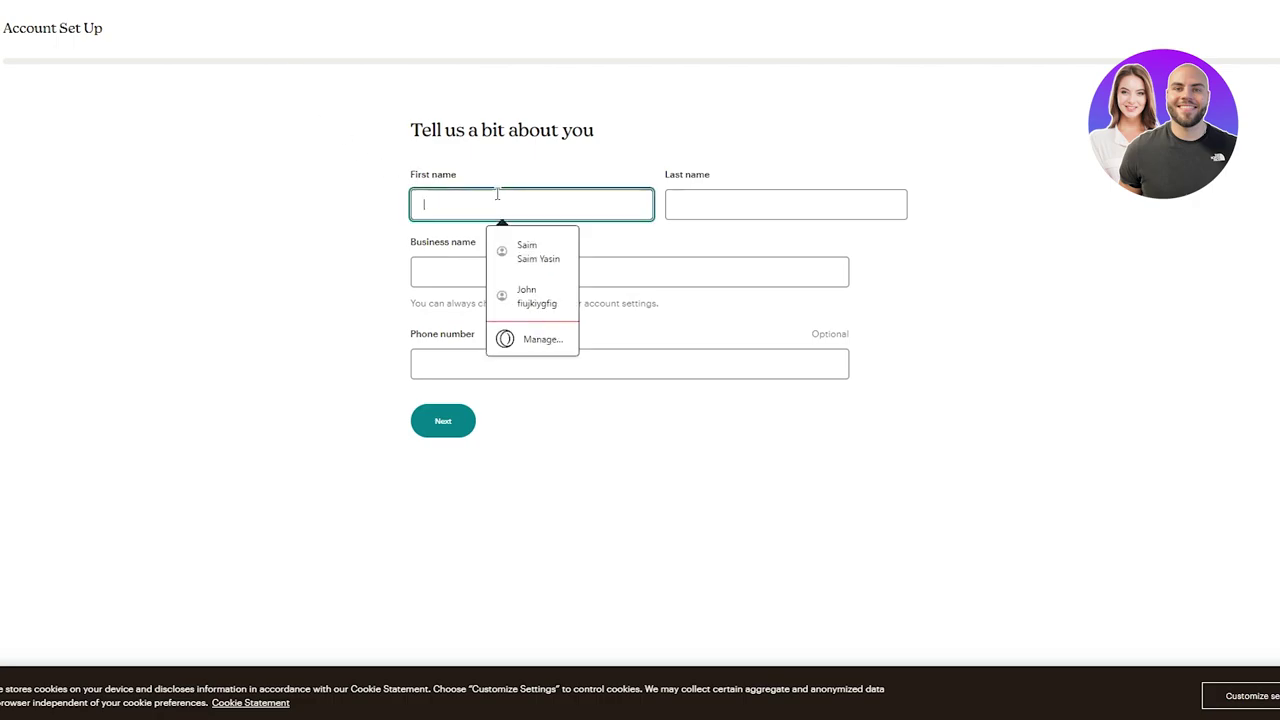
pyautogui.write('Jo')
pyautogui.press('BackSpace')
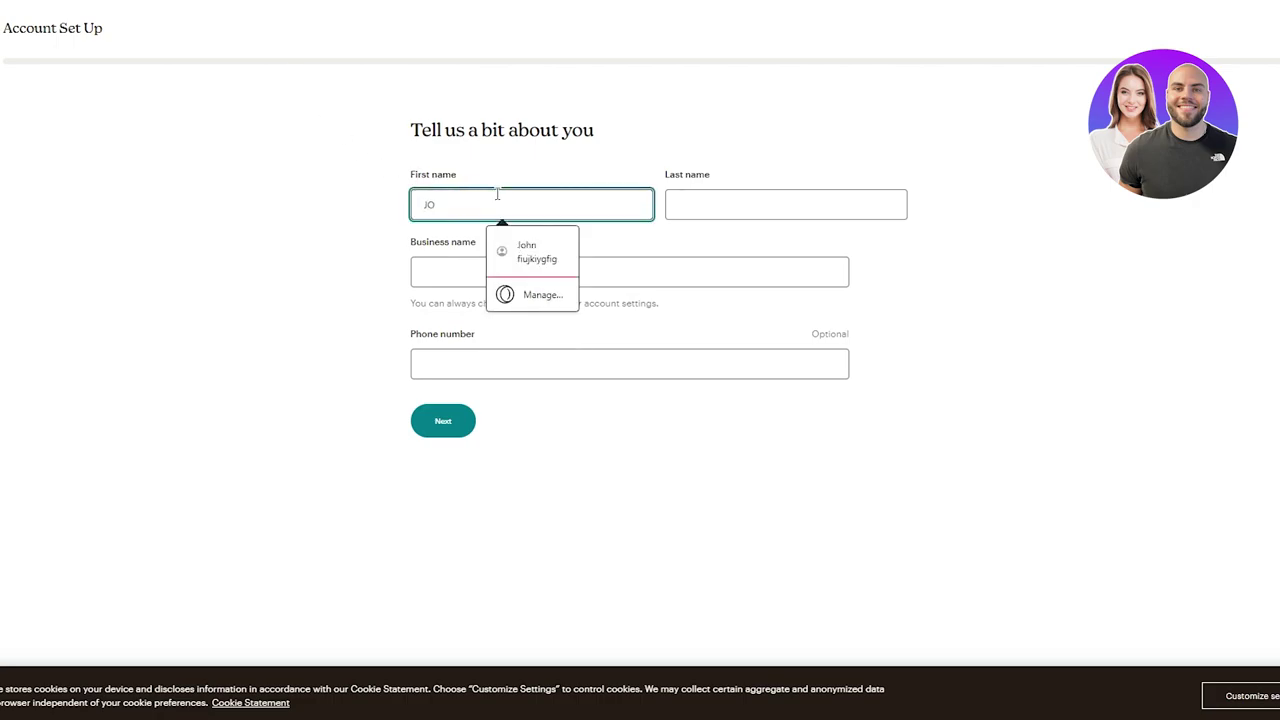
pyautogui.write('i')
pyautogui.press('BackSpace')
pyautogui.click(713, 212)
pyautogui.click(712, 212)
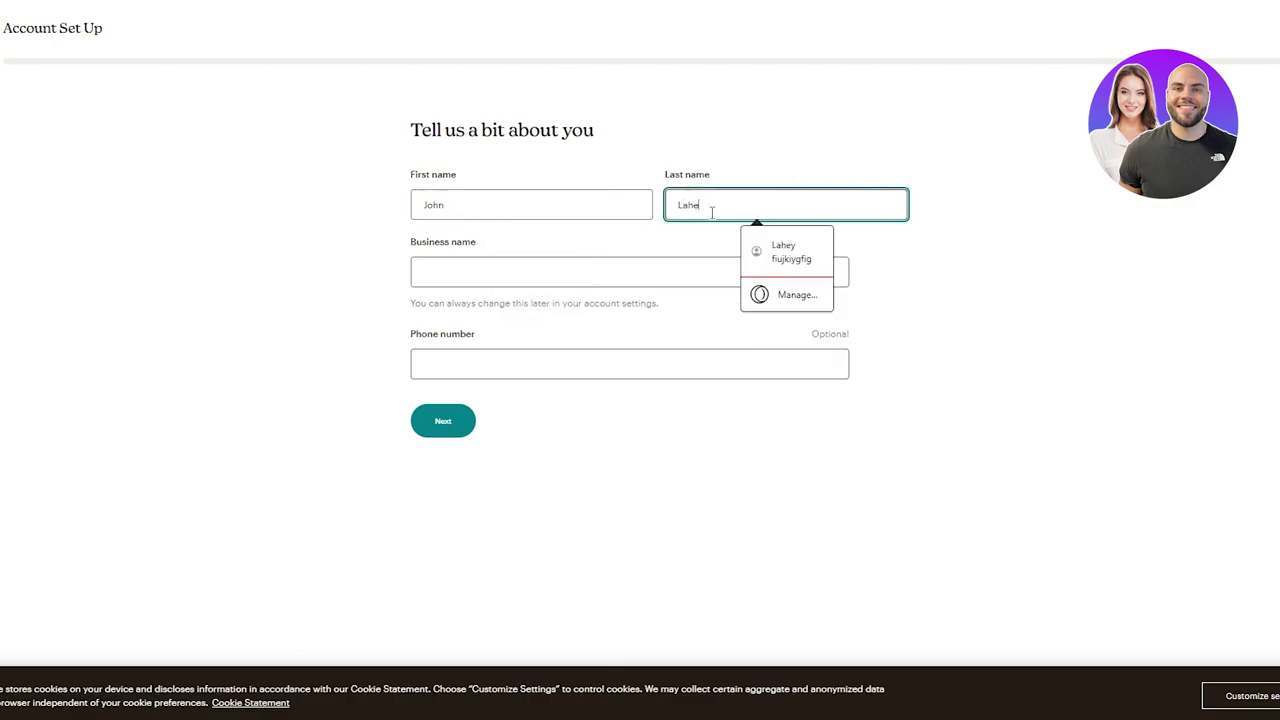
# - Enter the business name, leave the optional phone number blank, and continue
pyautogui.click(500, 272)
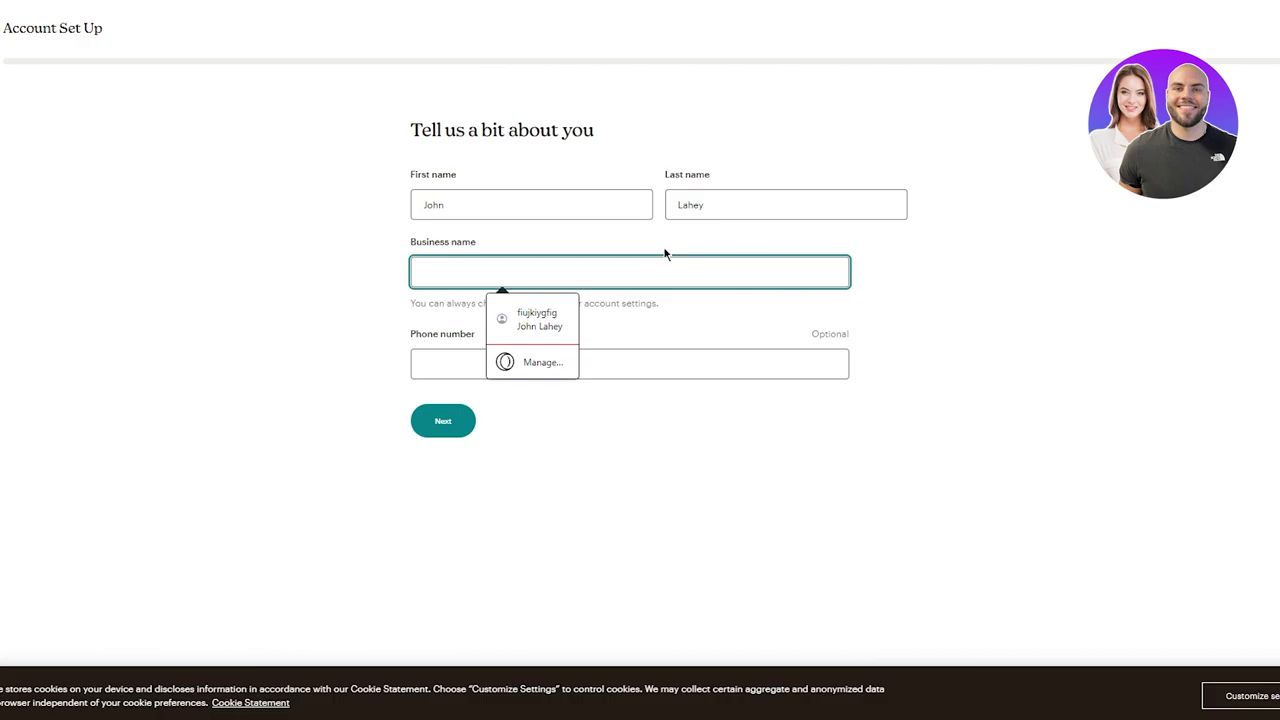
pyautogui.write('Jo')
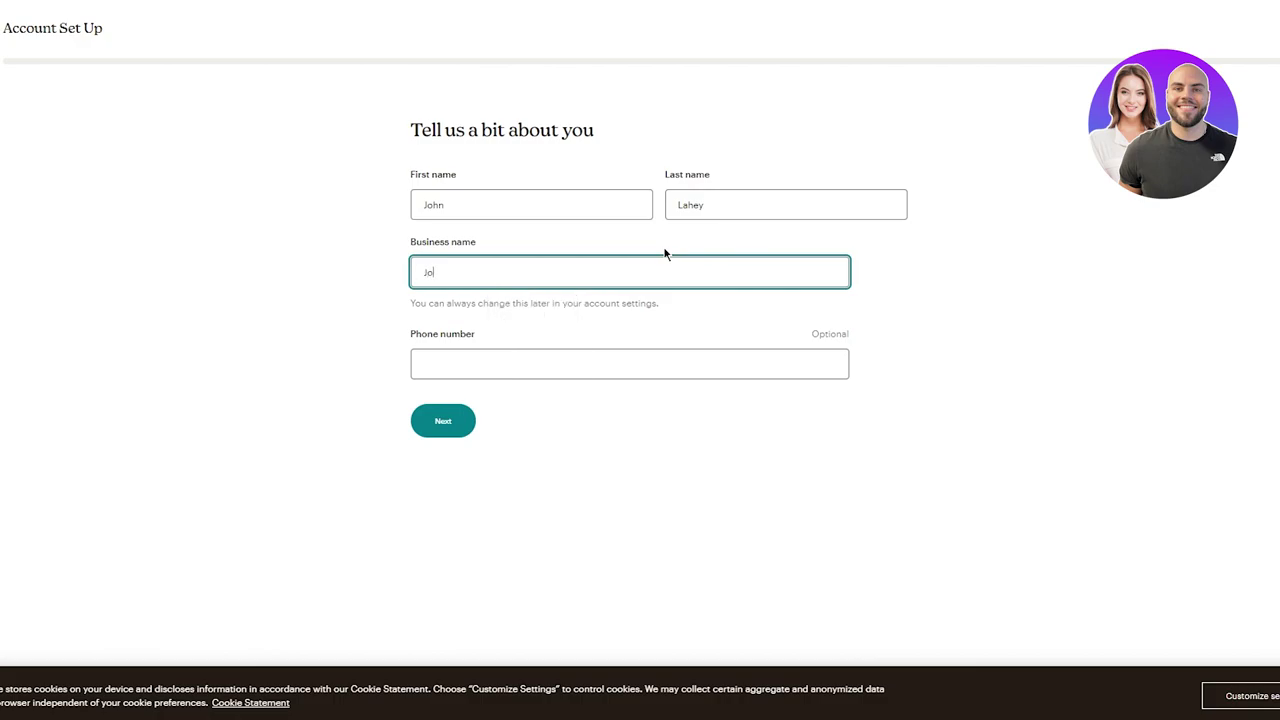
pyautogui.write("hn's News Shack")
pyautogui.click(500, 370)
pyautogui.click(463, 320)
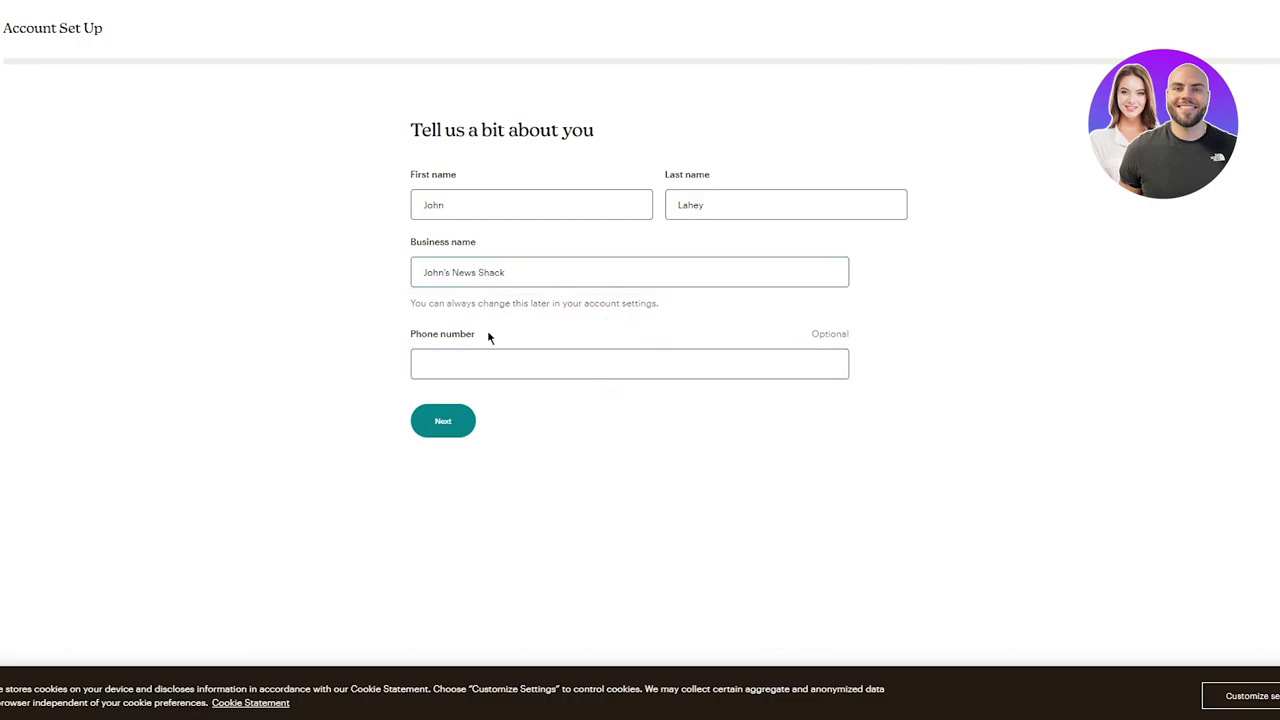
pyautogui.tripleClick(536, 268)
pyautogui.click(386, 302)
pyautogui.click(430, 360)
pyautogui.click(354, 329)
pyautogui.click(455, 424)
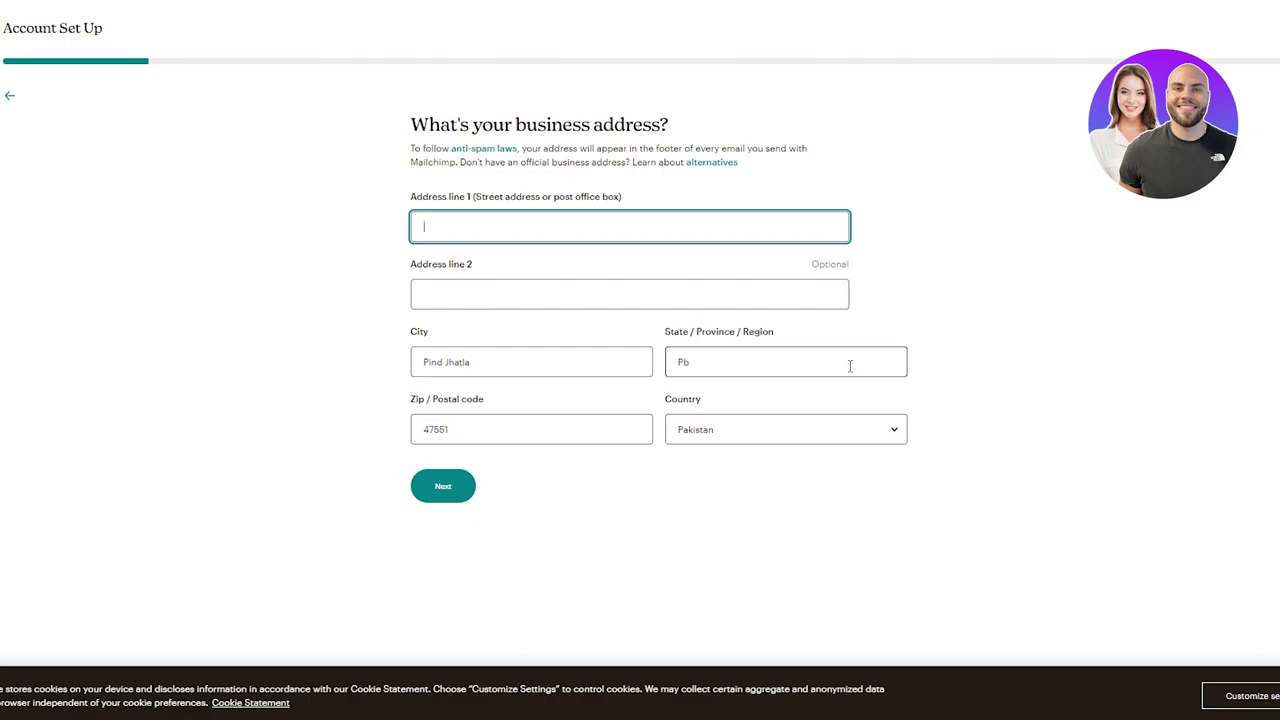
# - Enter '24th St' as Address line 1 and submit the business address
pyautogui.write('24th St')
pyautogui.press('Return')
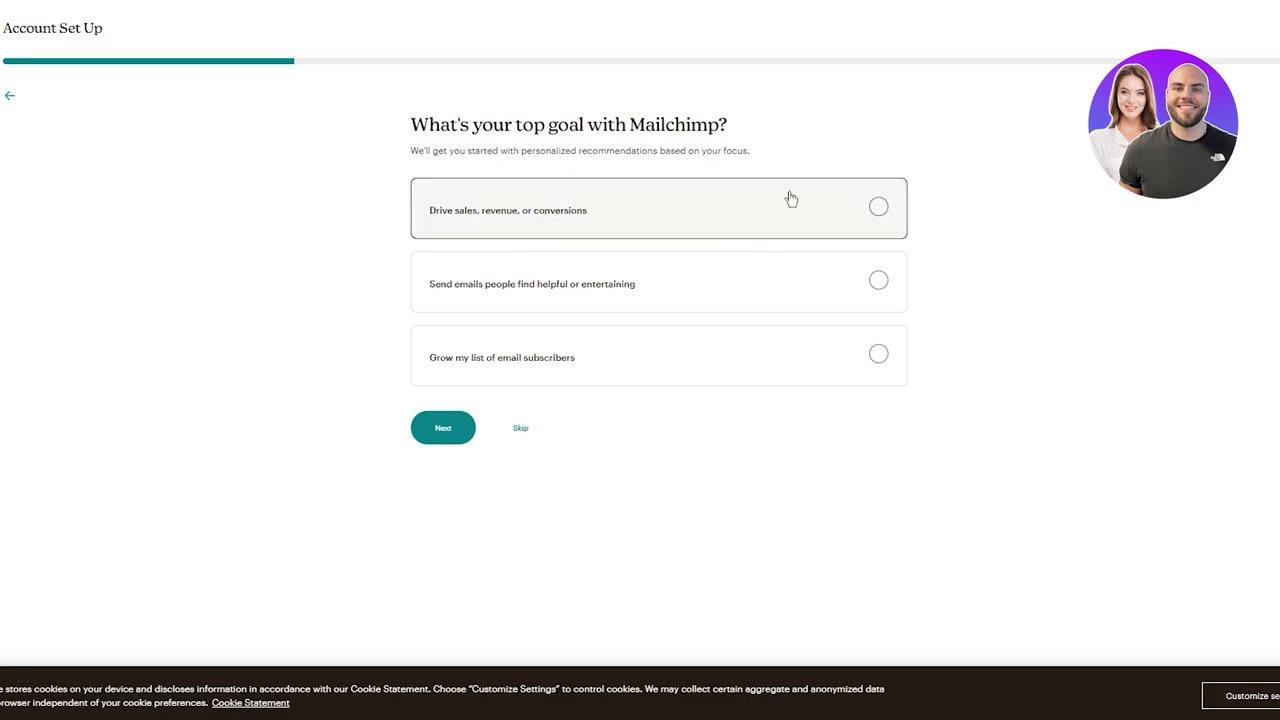
# - Choose 'Send emails people find helpful or entertaining' as the top goal and continue
pyautogui.click(688, 303)
pyautogui.click(717, 208)
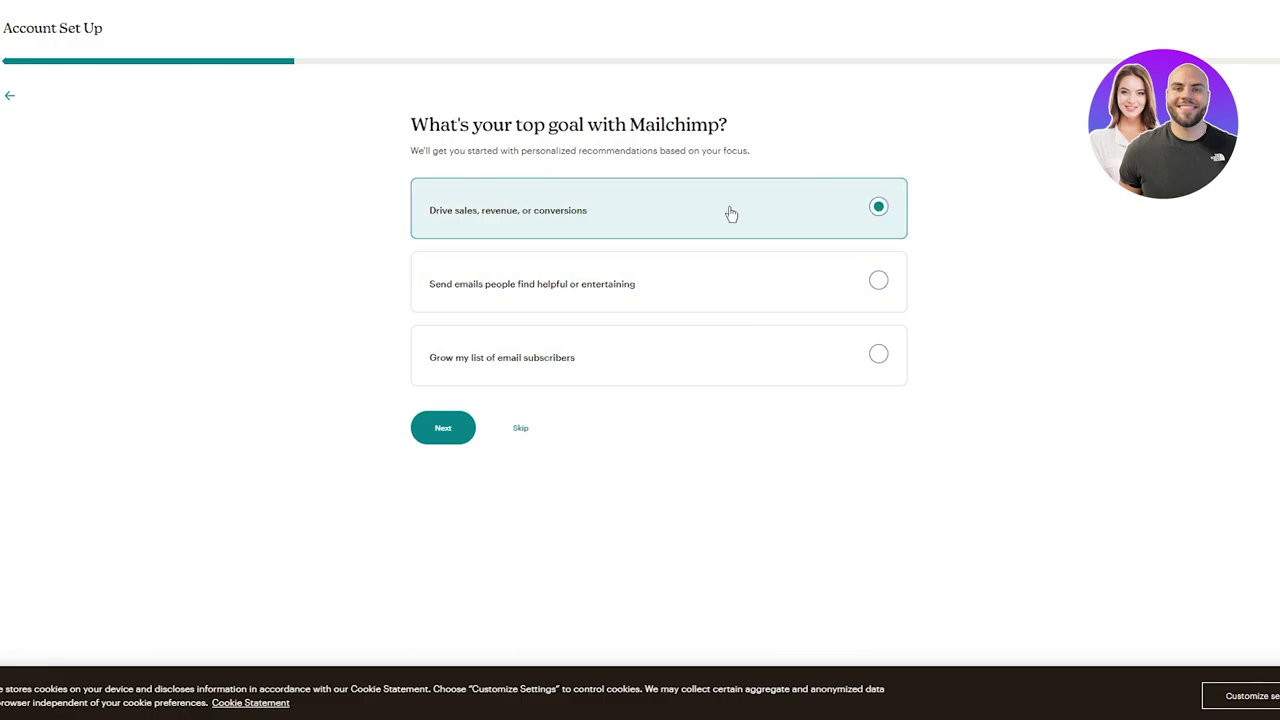
pyautogui.click(663, 283)
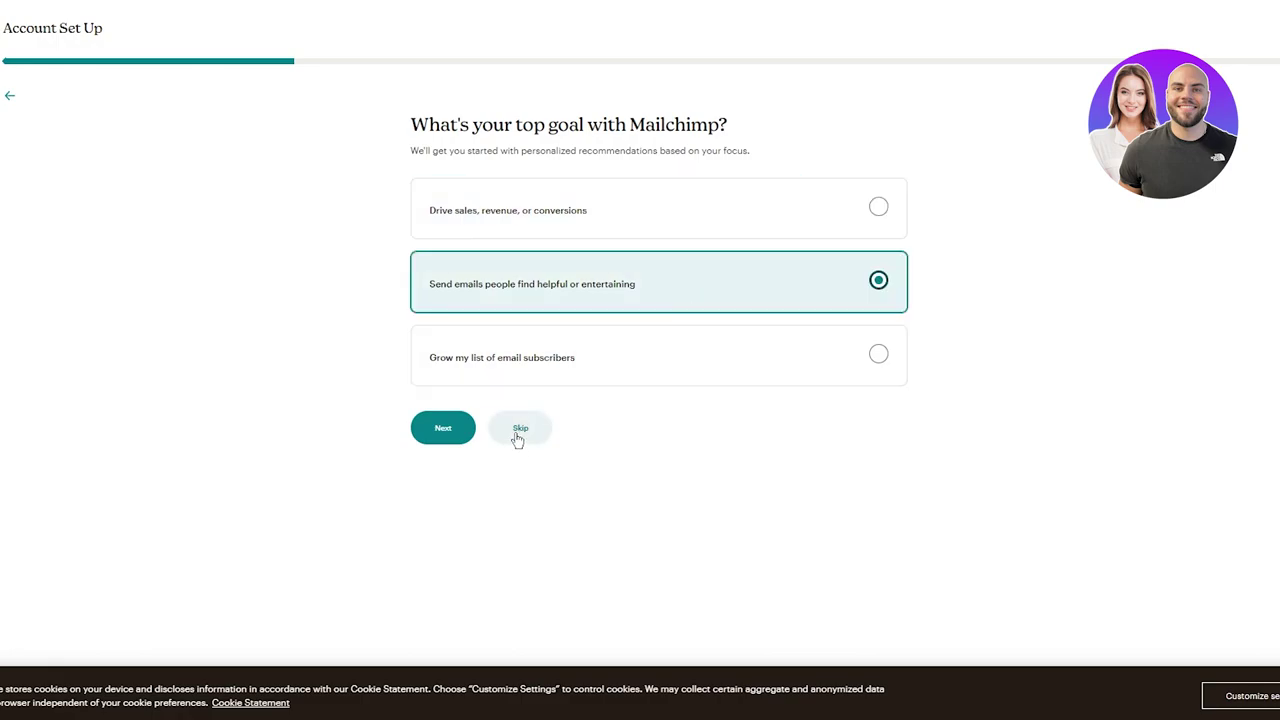
pyautogui.click(438, 430)
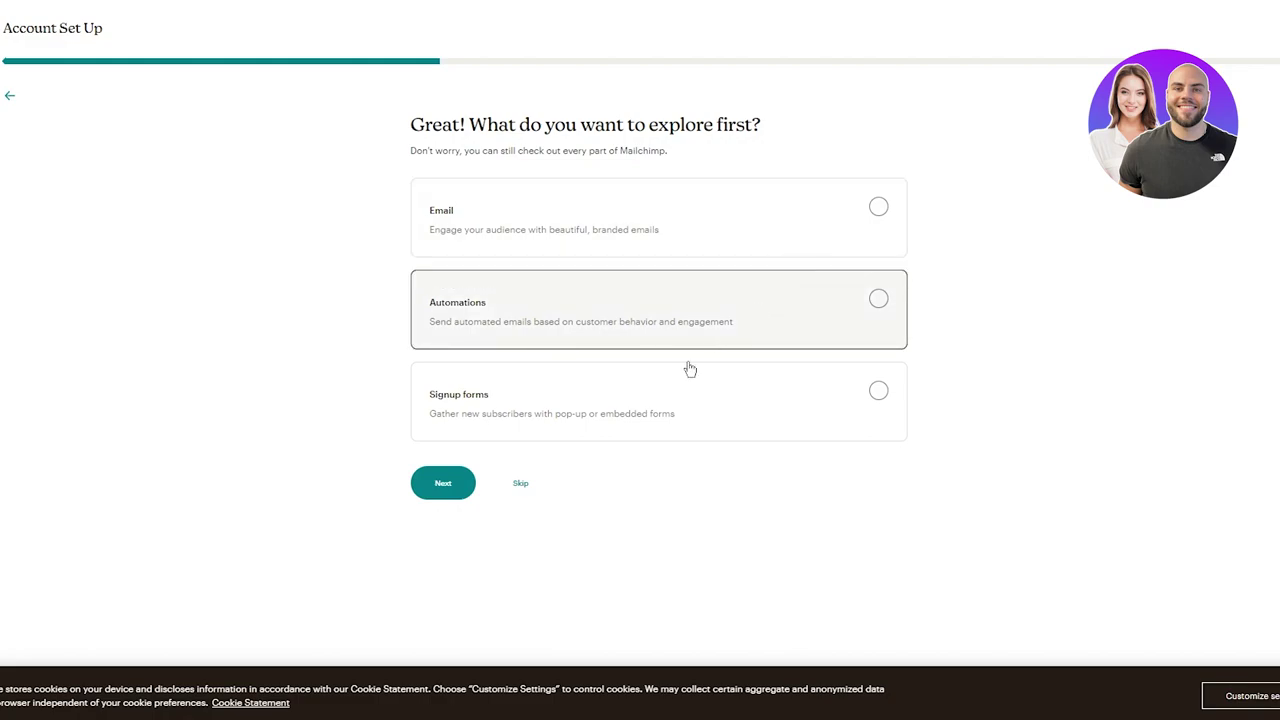
# - Select Email as the first area to explore and continue
pyautogui.click(734, 249)
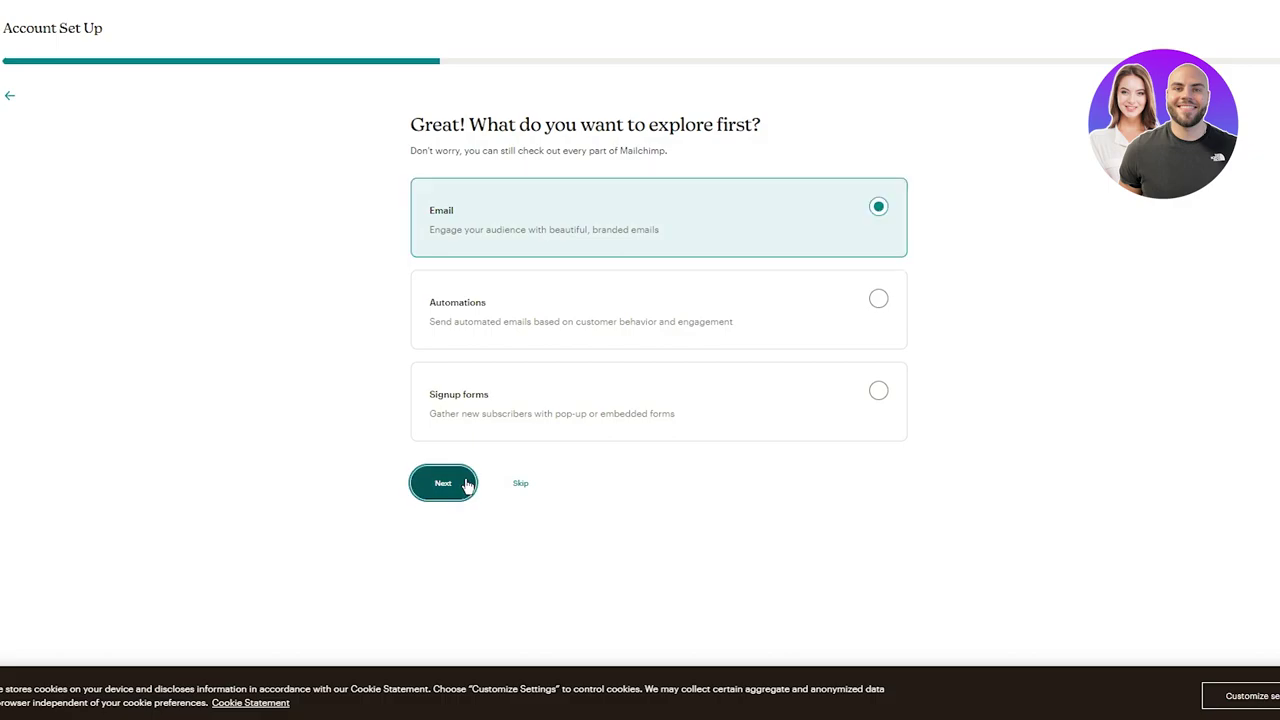
pyautogui.click(466, 482)
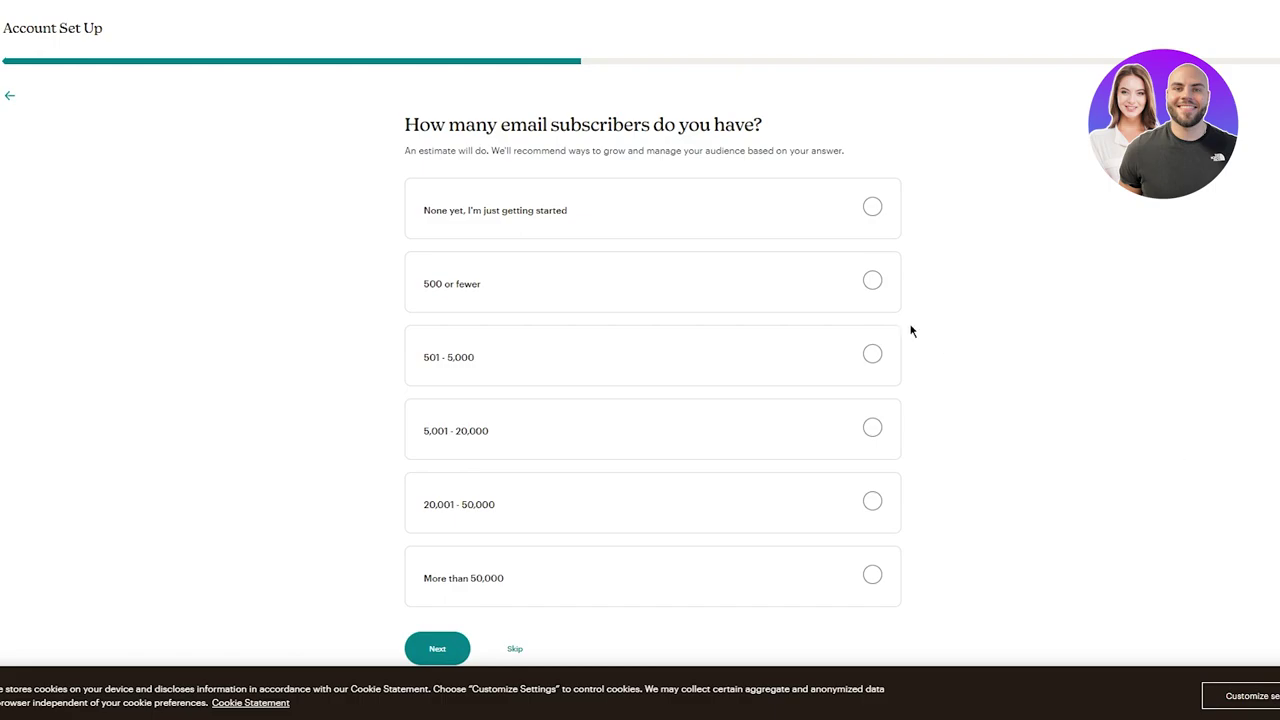
# - Answer '500 or fewer' email subscribers and continue
pyautogui.click(780, 231)
pyautogui.scroll(-1, 700, 231)
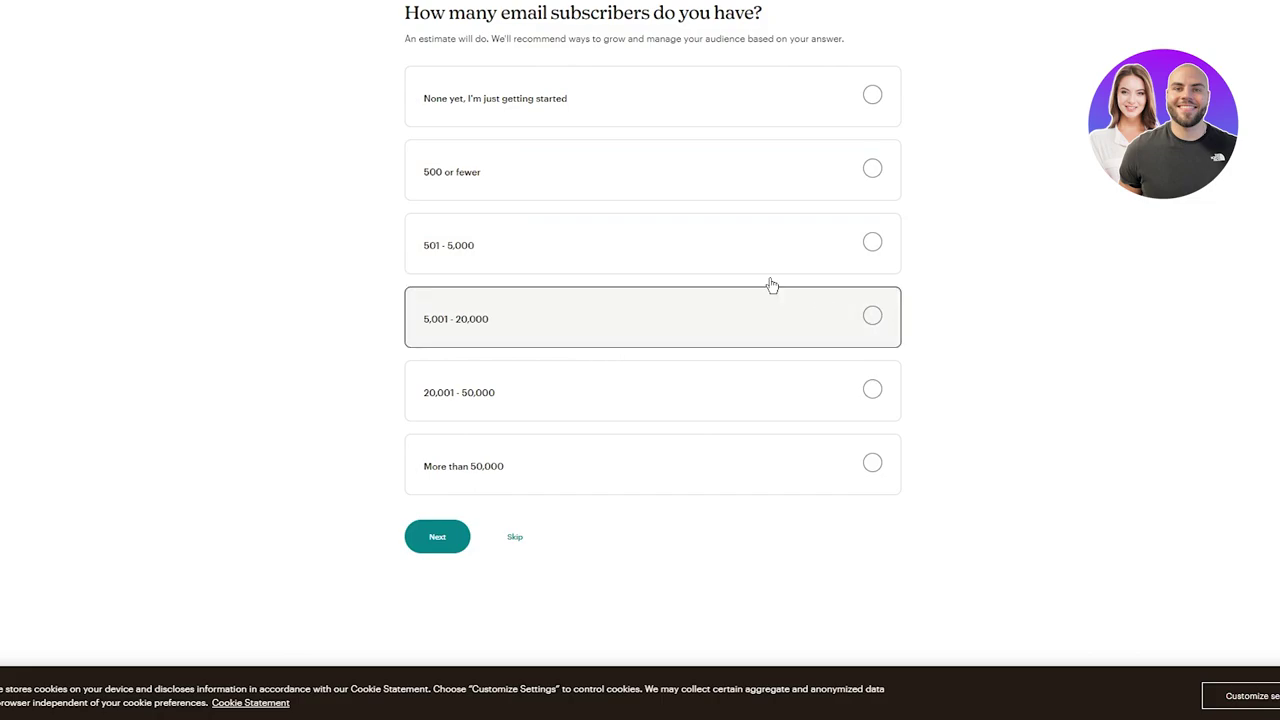
pyautogui.click(741, 162)
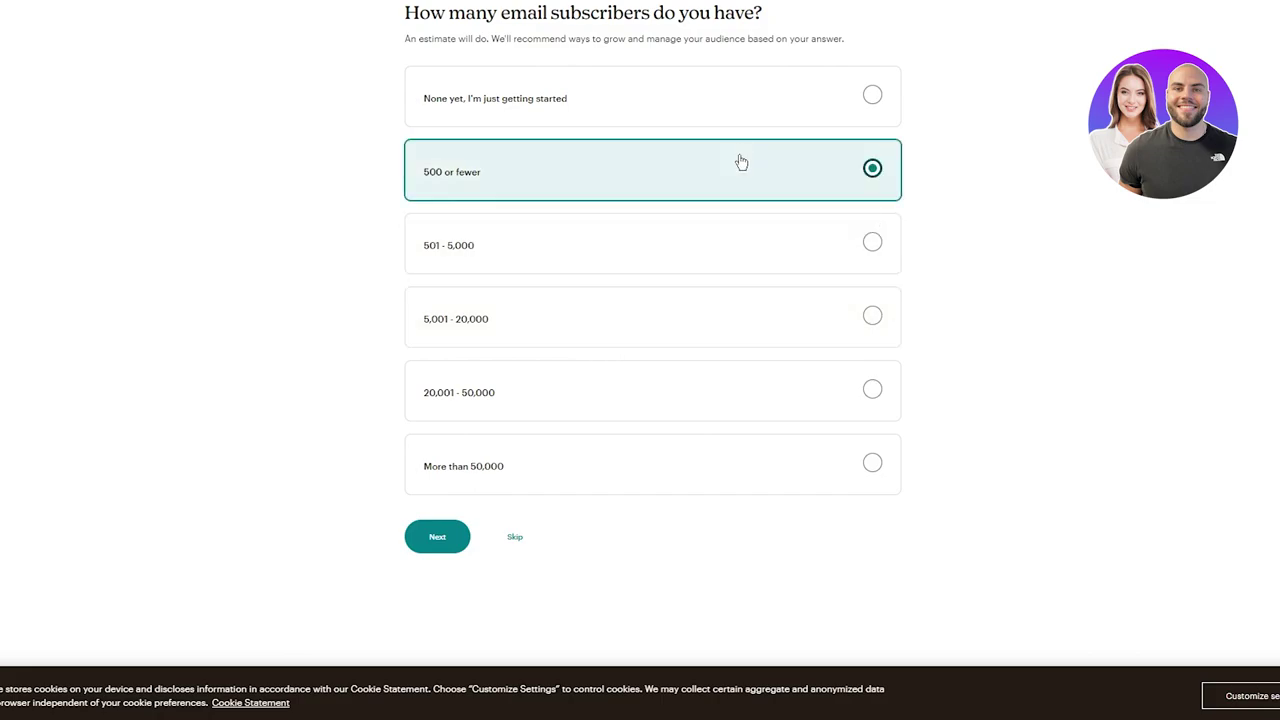
pyautogui.click(433, 537)
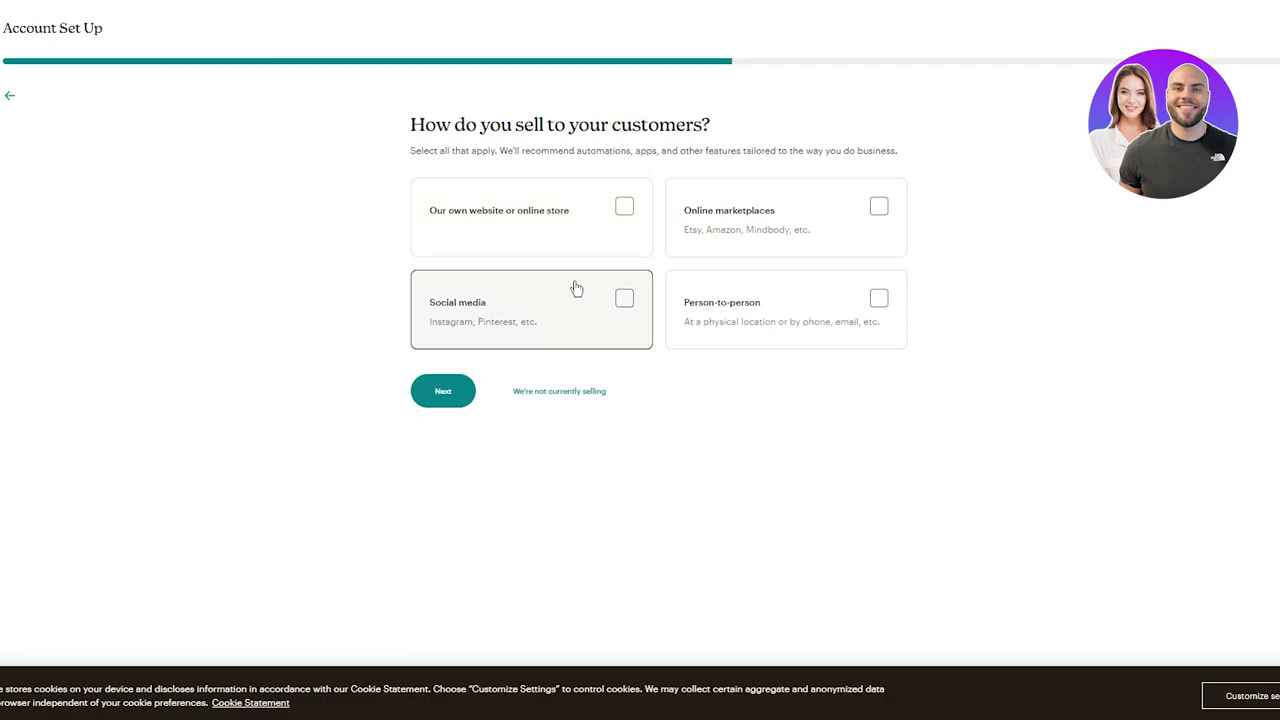
# - After toggling sales-channel cards, answer 'We're not currently selling'
pyautogui.click(684, 212)
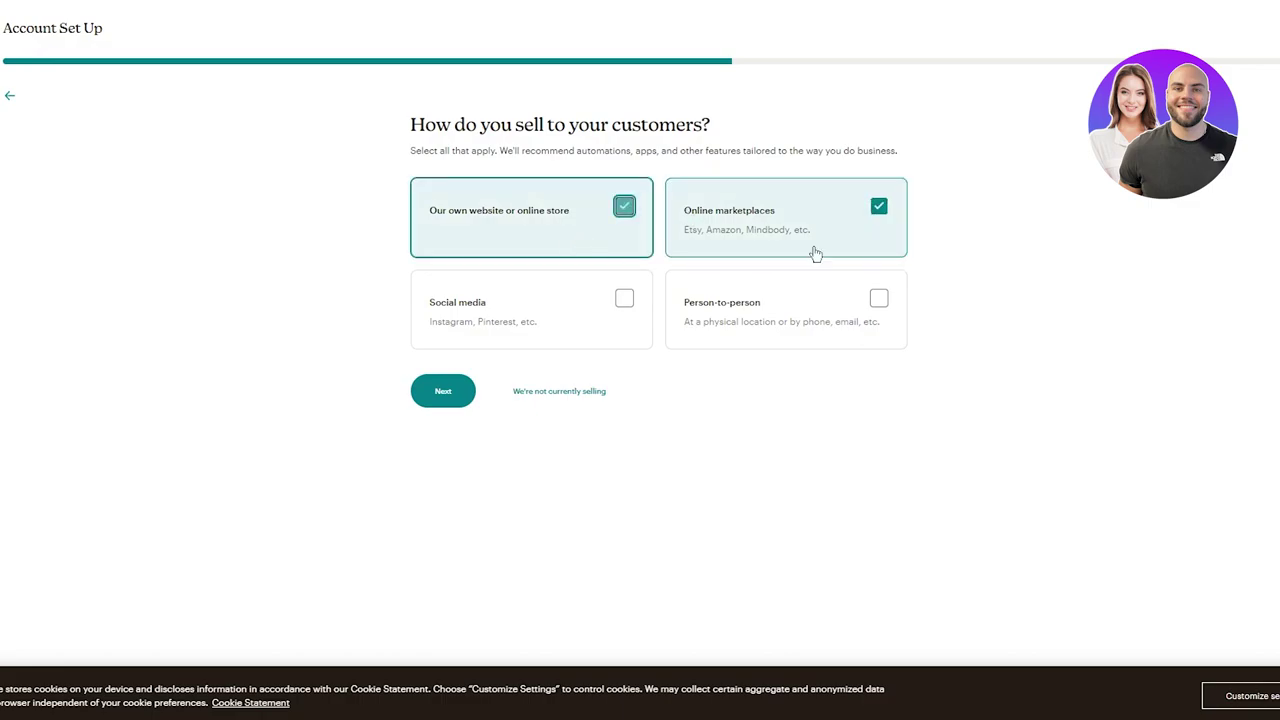
pyautogui.click(757, 255)
pyautogui.click(591, 232)
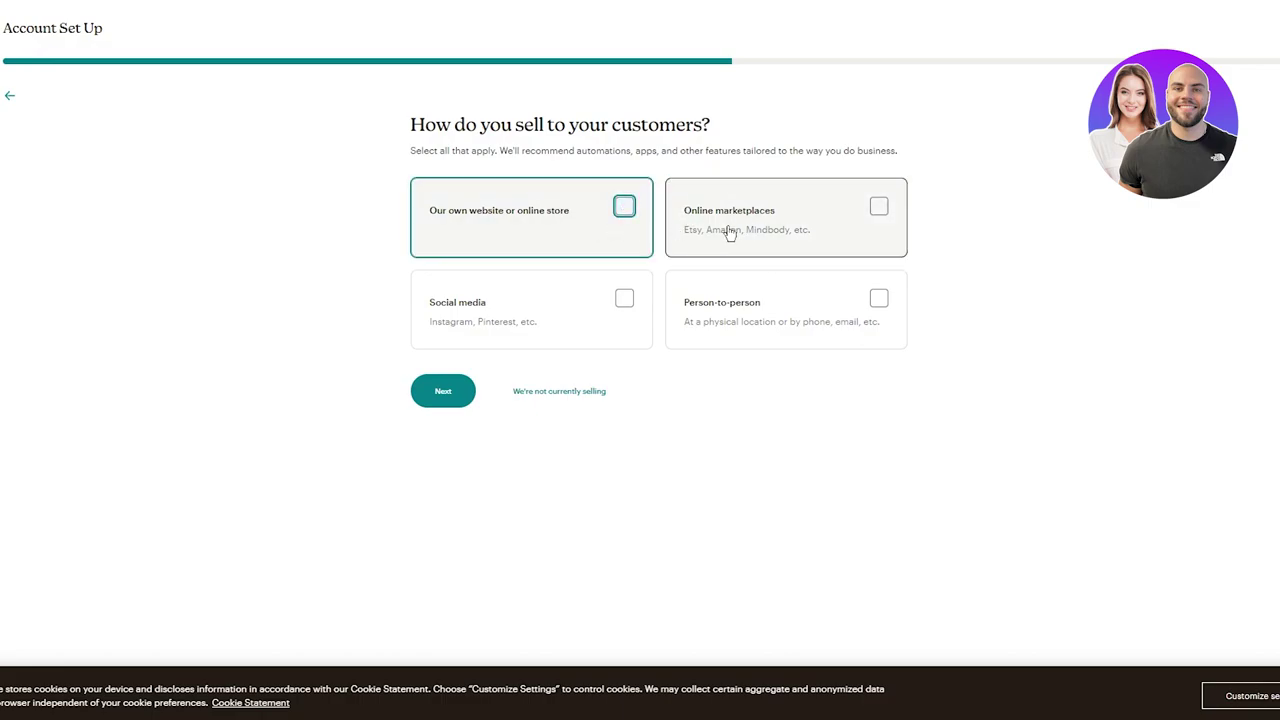
pyautogui.click(590, 394)
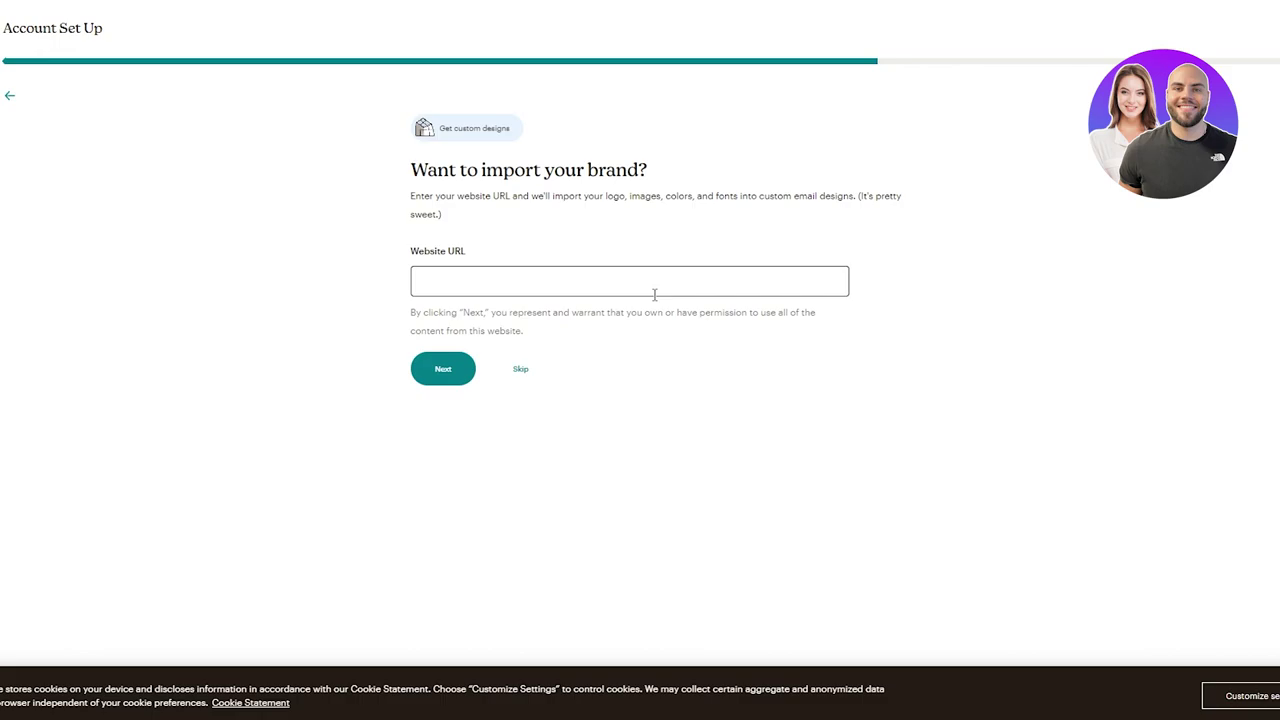
# - Skip the website brand import and continue without subscribing to any Mailchimp newsletters
pyautogui.click(654, 294)
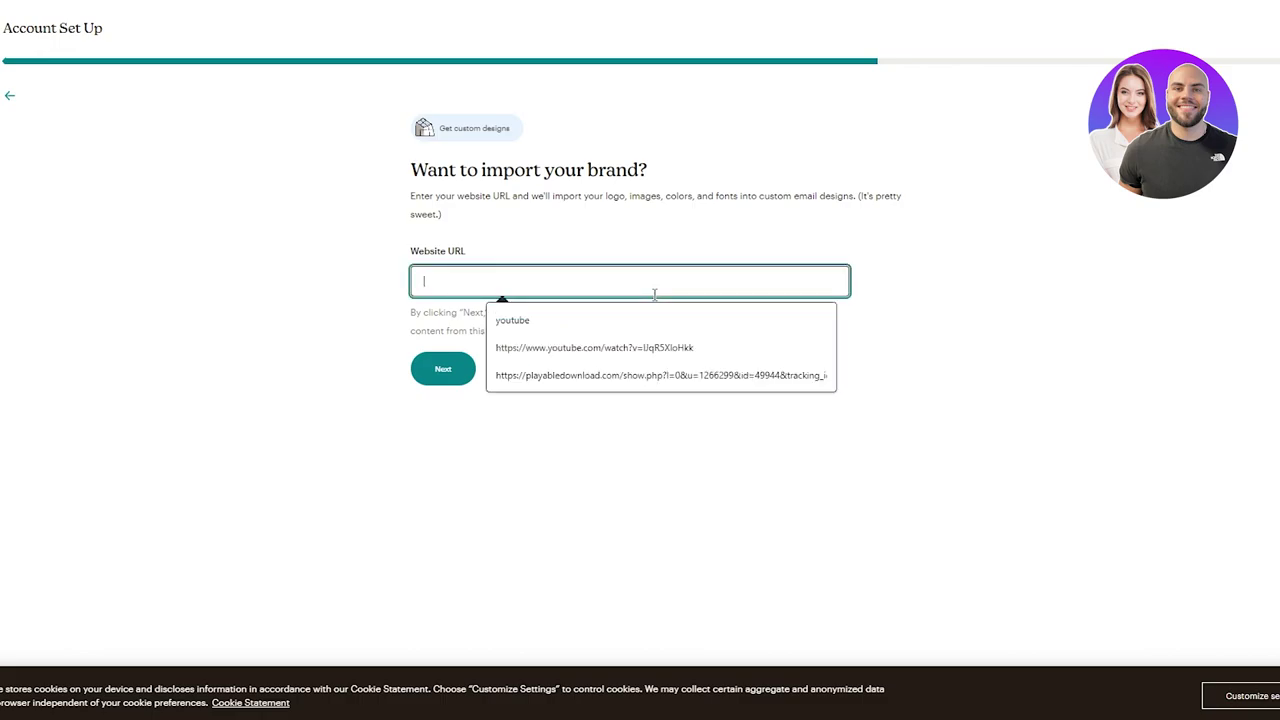
pyautogui.click(691, 251)
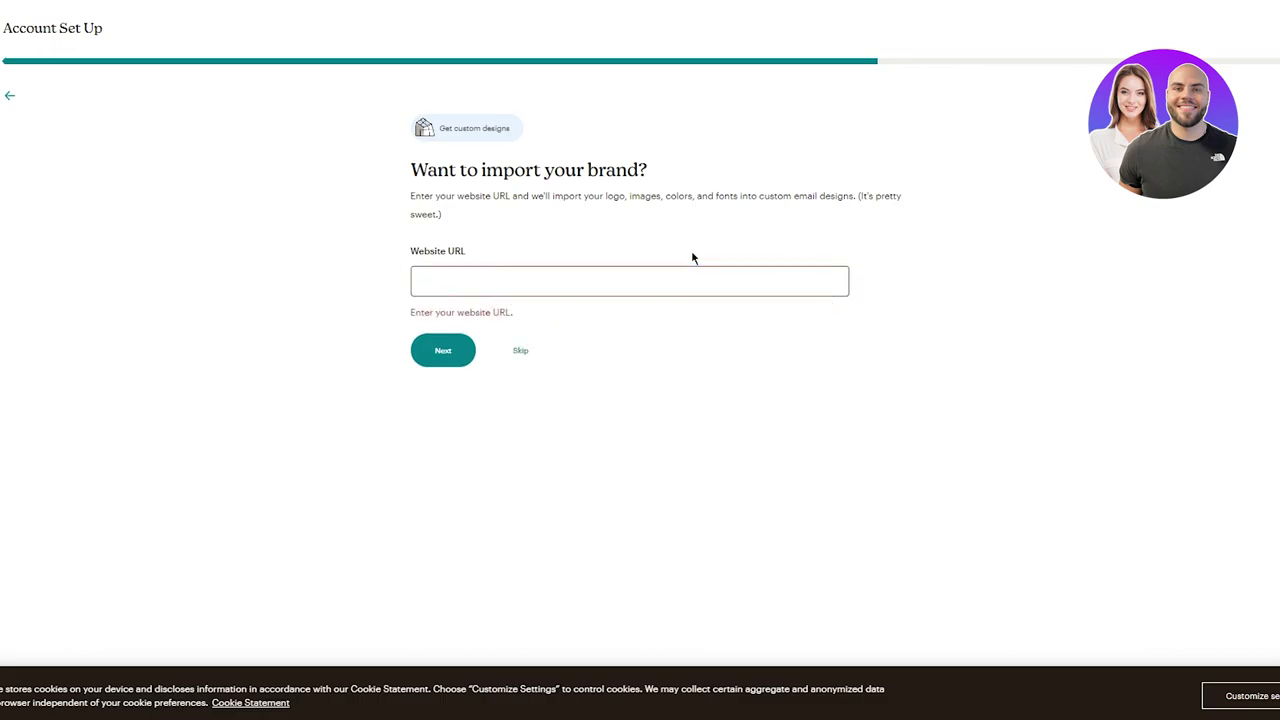
pyautogui.click(520, 351)
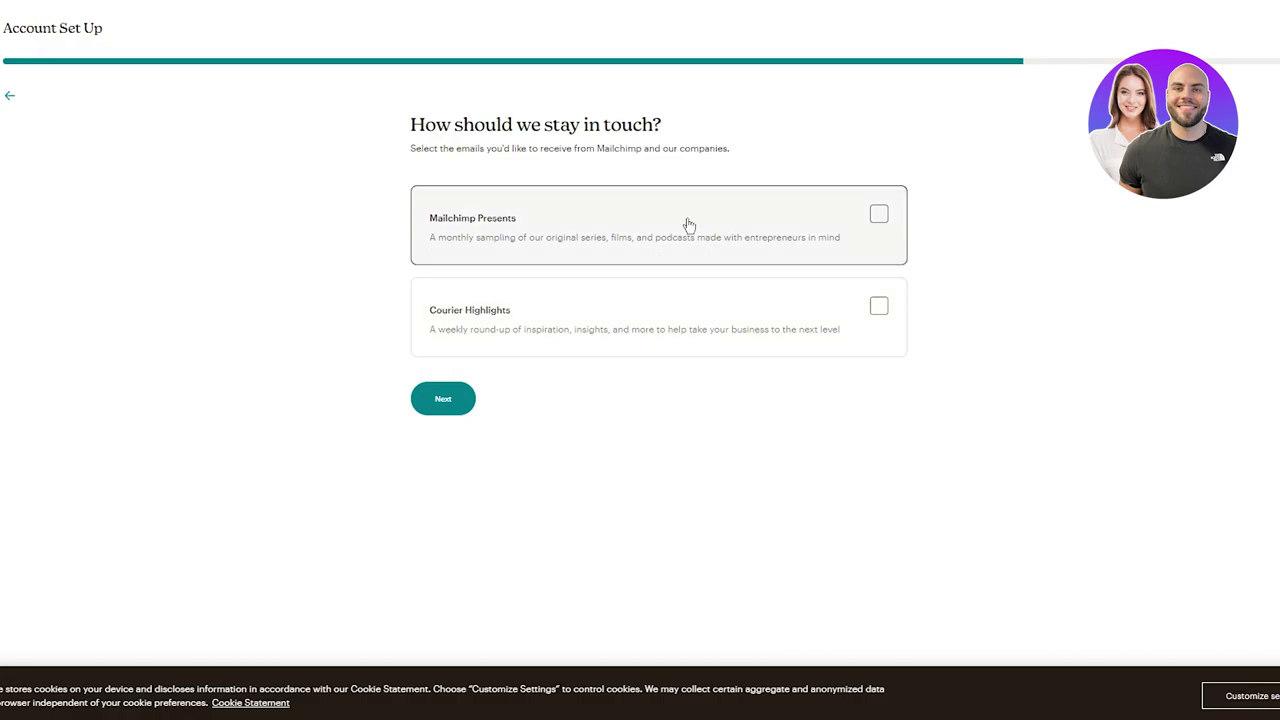
pyautogui.click(463, 394)
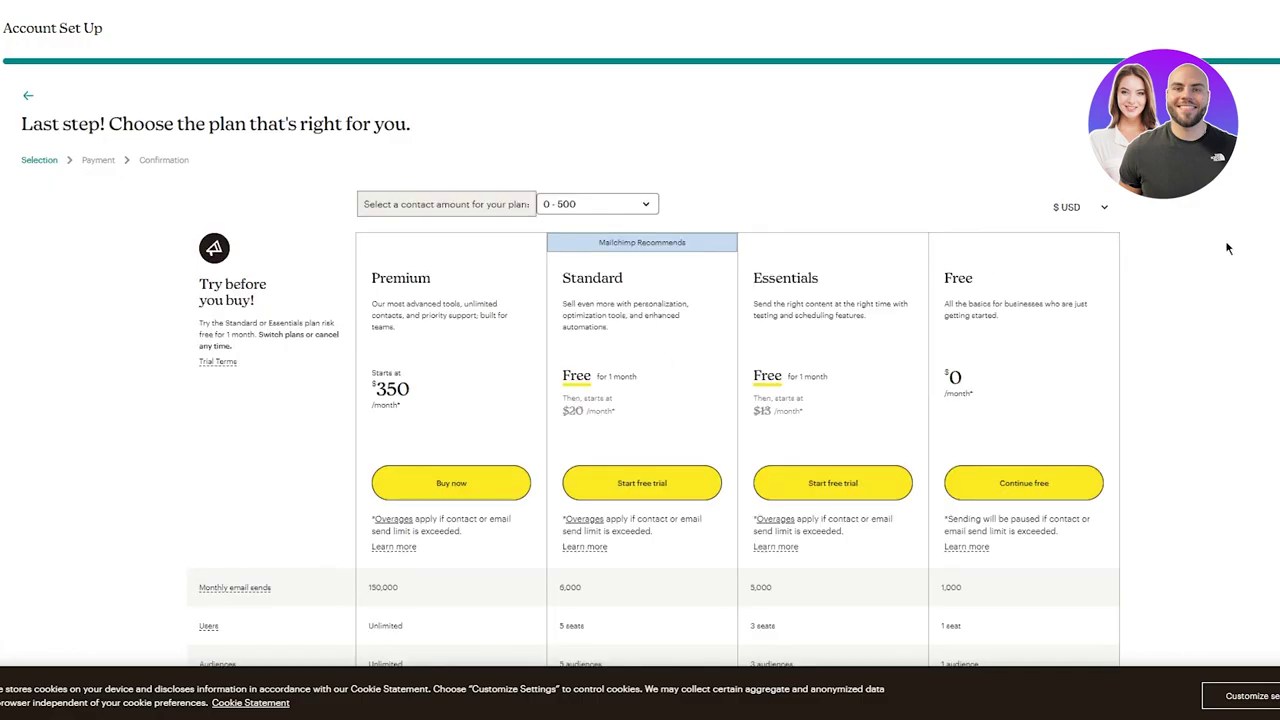
# - Compare the plans in the pricing table and choose Continue free under the Free plan
pyautogui.scroll(-5, 1228, 248)
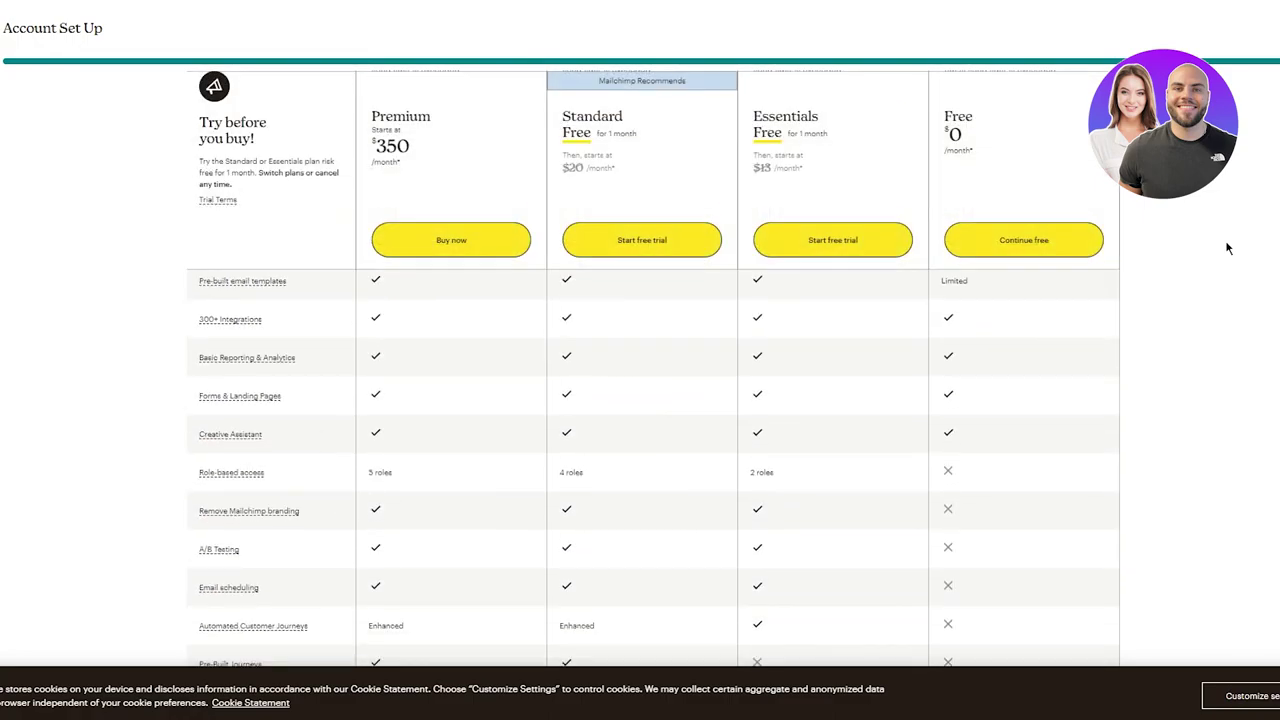
pyautogui.scroll(5, 1228, 248)
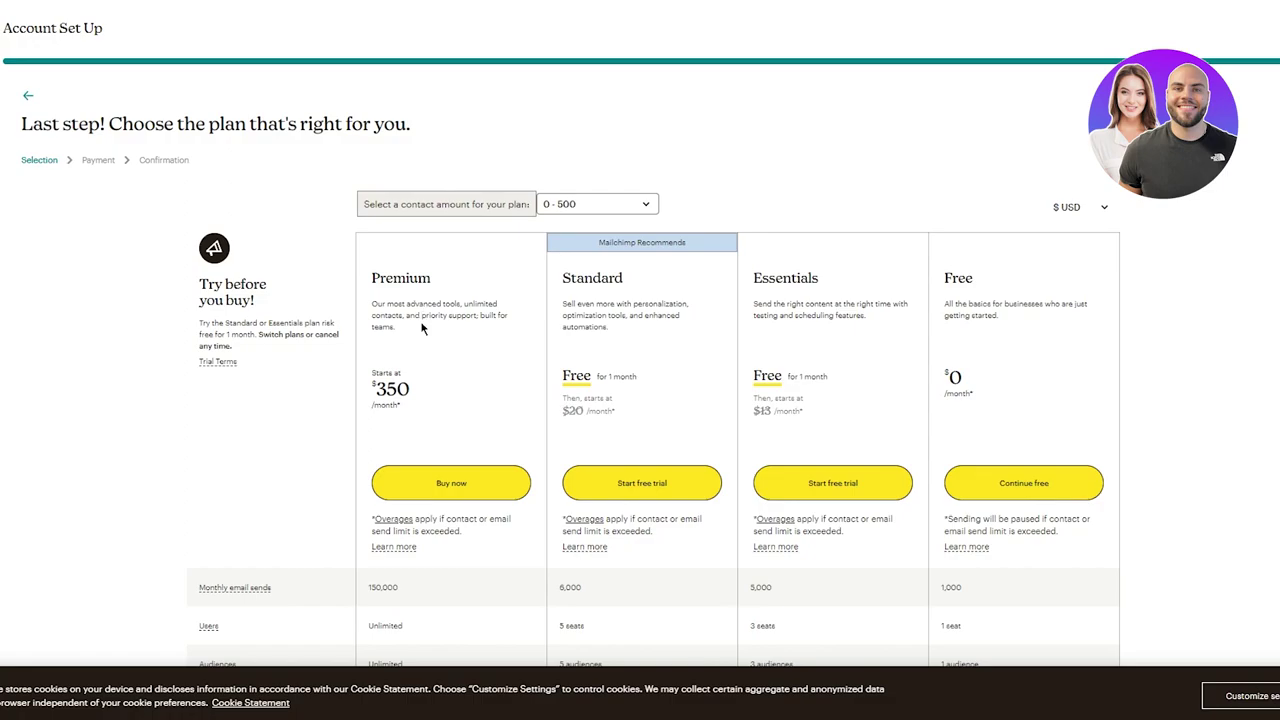
pyautogui.scroll(-4, 424, 300)
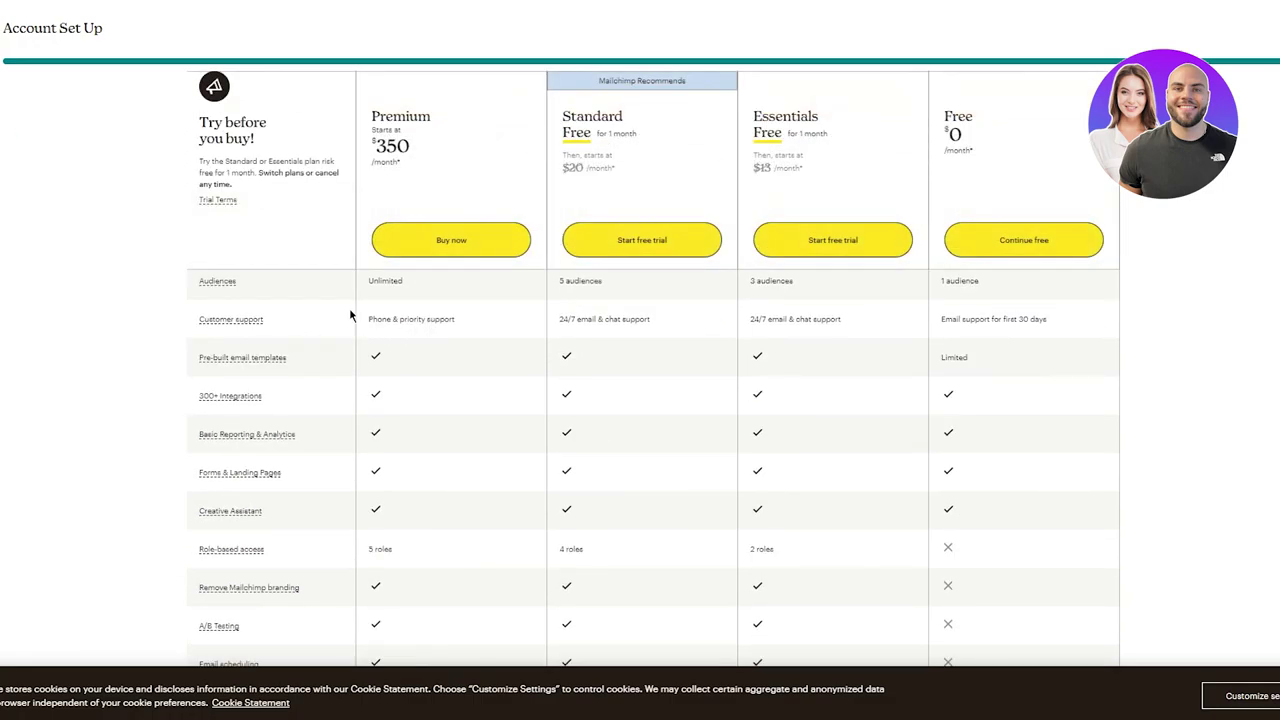
pyautogui.scroll(-2, 350, 316)
pyautogui.scroll(3, 602, 404)
pyautogui.scroll(3, 602, 404)
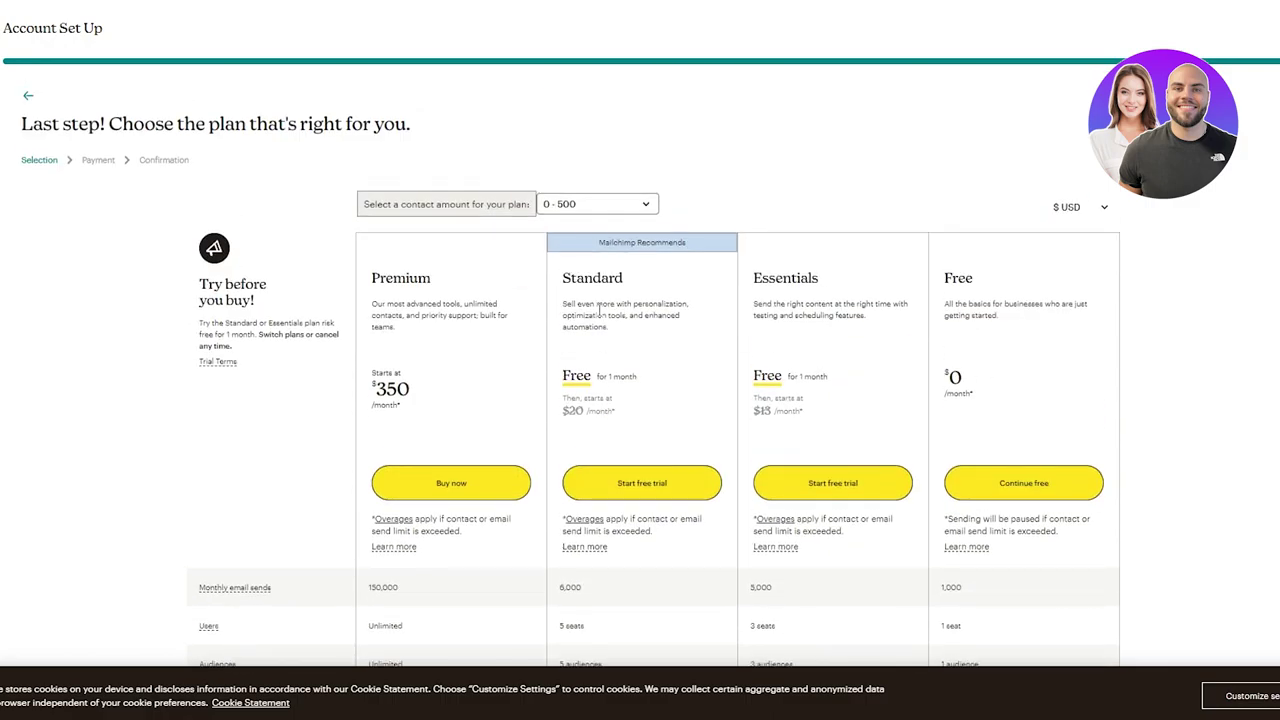
pyautogui.scroll(-3, 1063, 413)
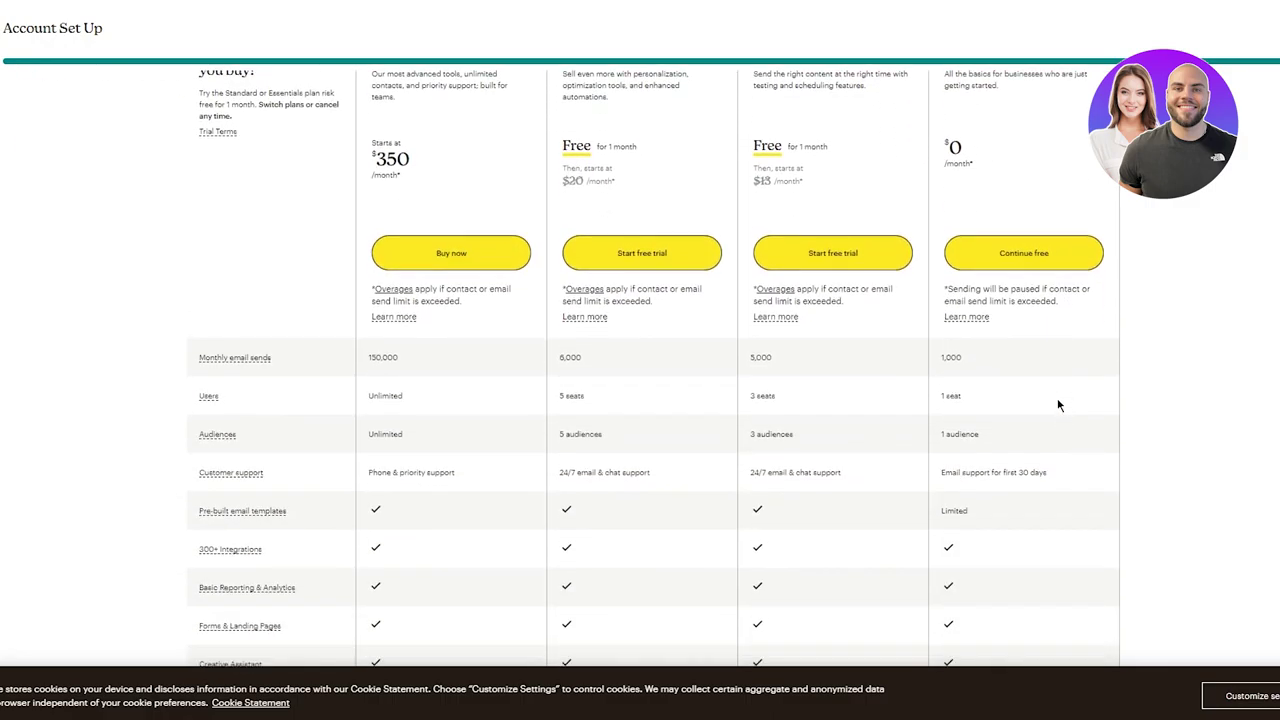
pyautogui.scroll(3, 1059, 405)
pyautogui.click(1028, 481)
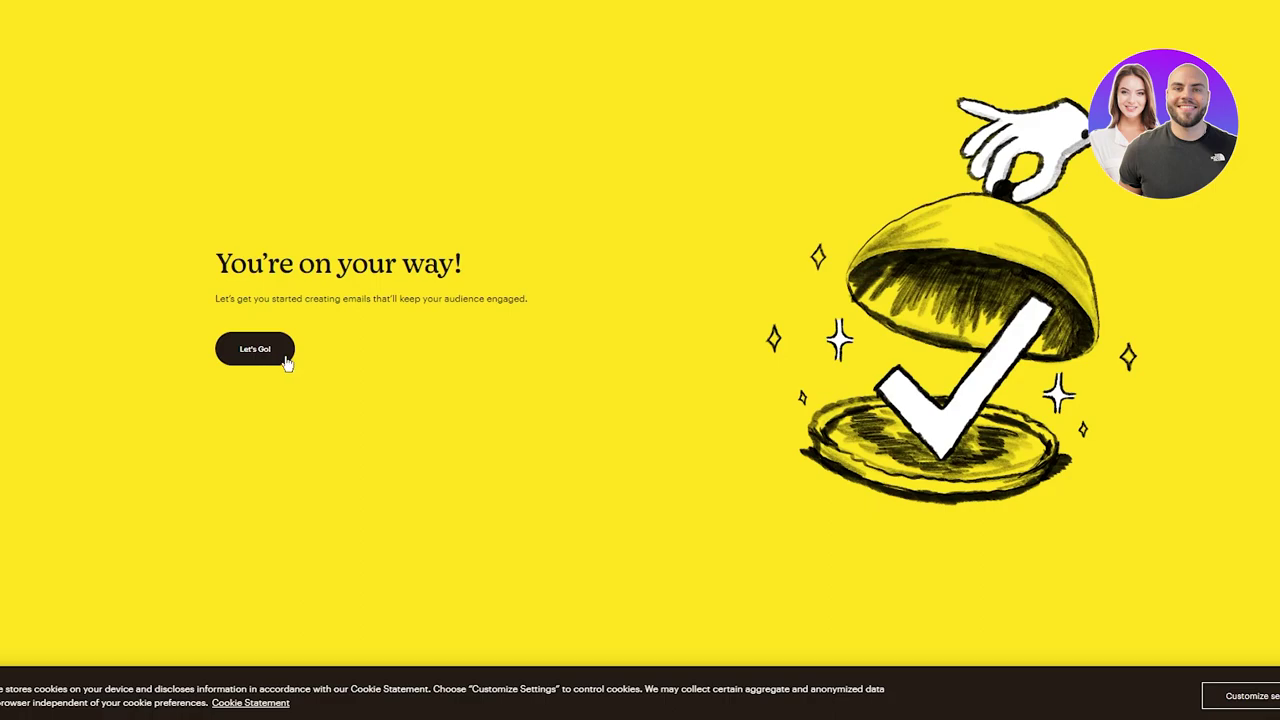
# - Choose Let's Go! on the welcome page to reach the Home dashboard
pyautogui.click(255, 349)
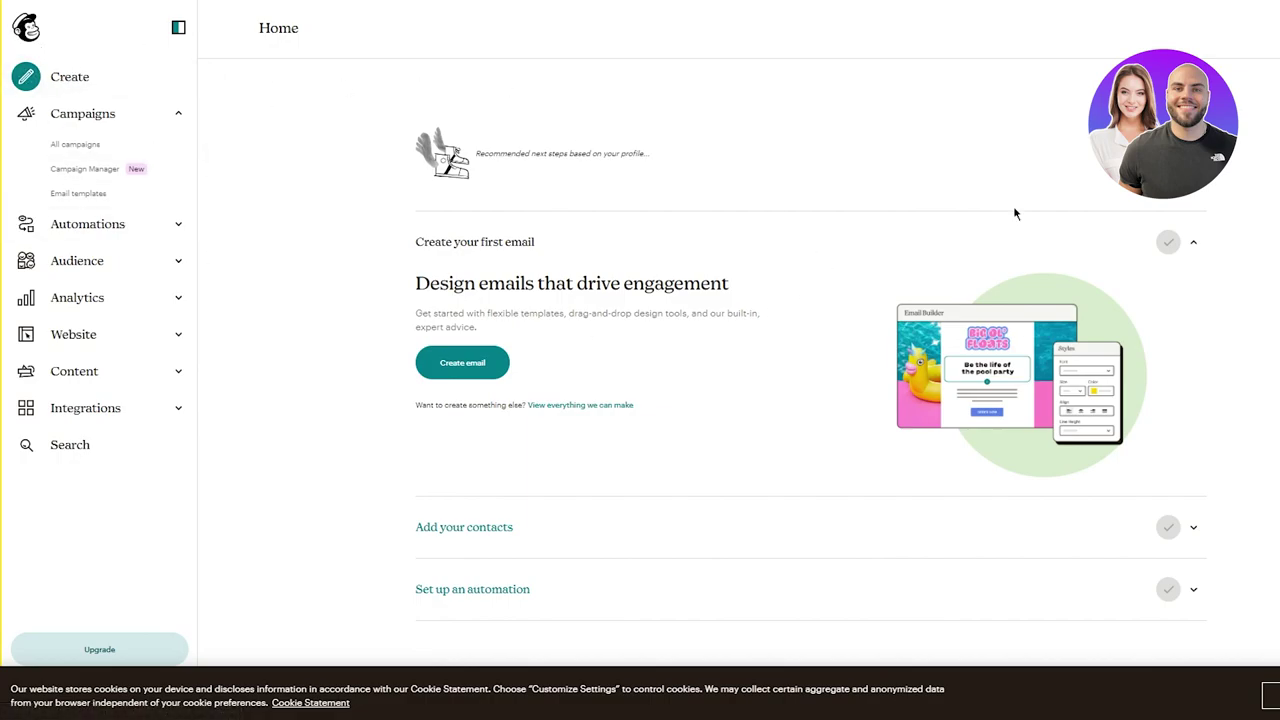
pyautogui.scroll(-3, 640, 274)
pyautogui.scroll(3, 640, 274)
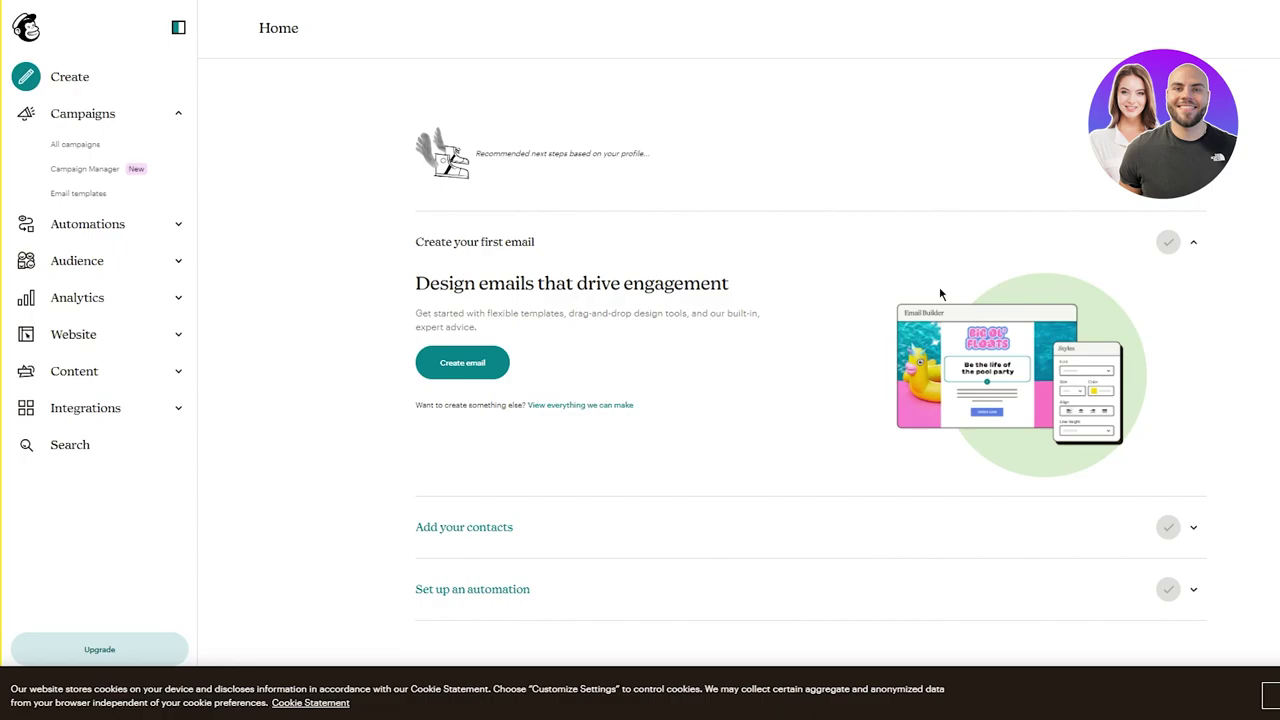
# - Expand the Integrations, Content and Website sidebar sections and view the Email analytics dashboard
pyautogui.click(146, 408)
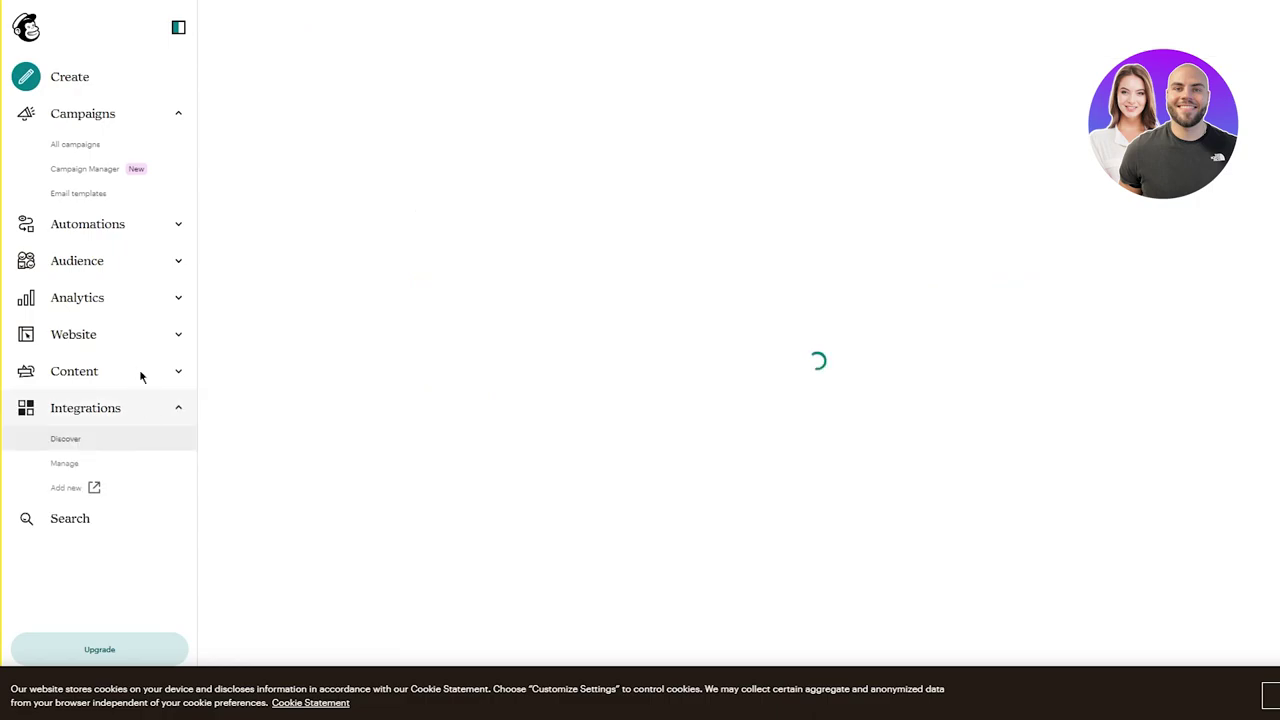
pyautogui.click(140, 371)
pyautogui.click(130, 331)
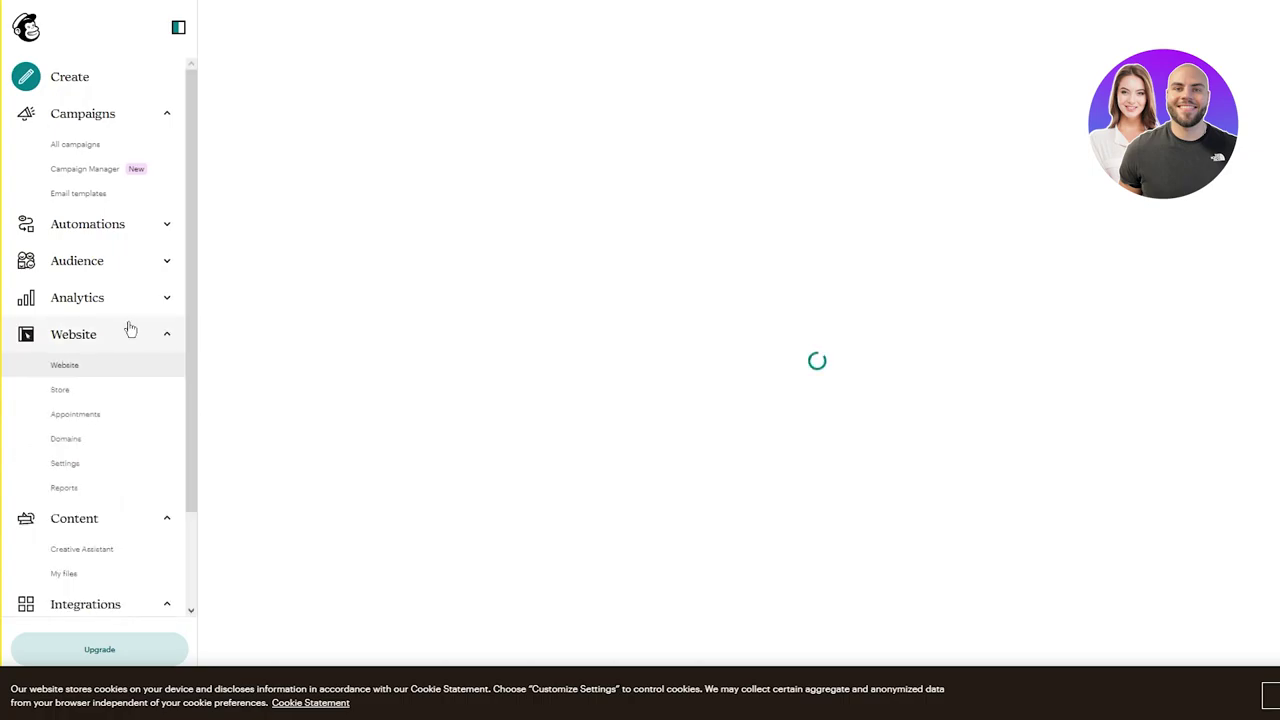
pyautogui.click(135, 303)
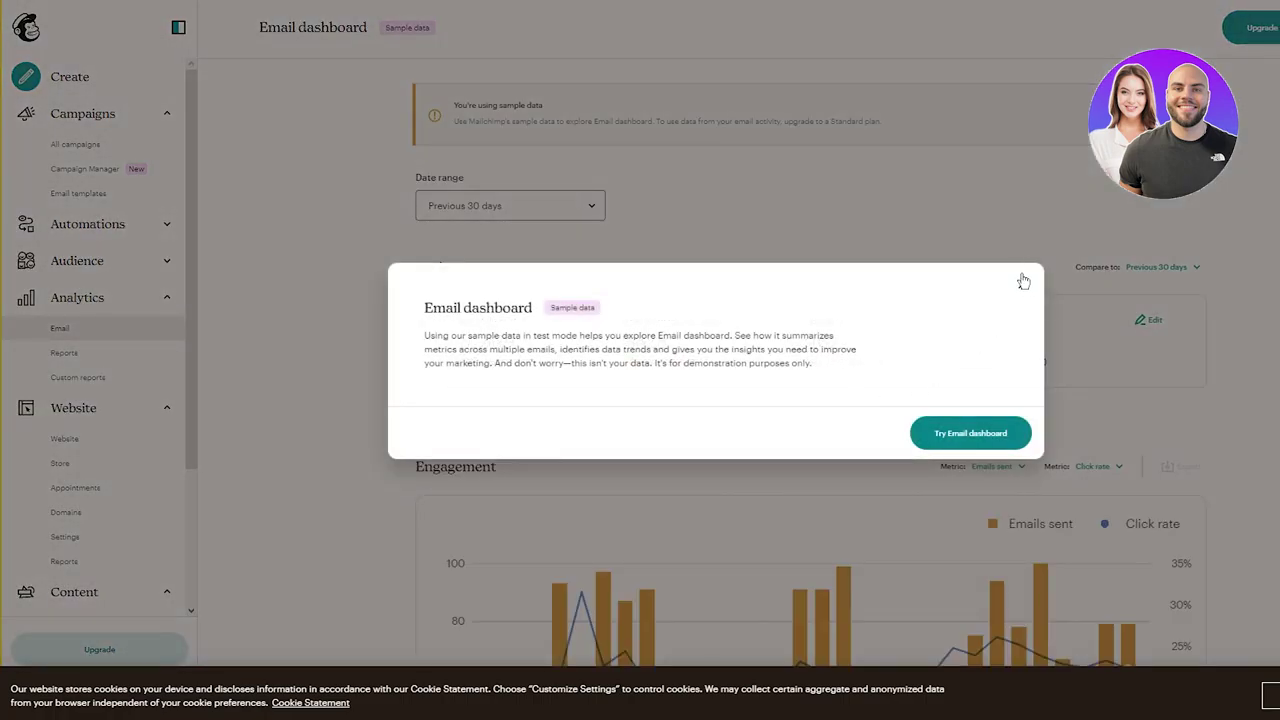
pyautogui.click(1024, 281)
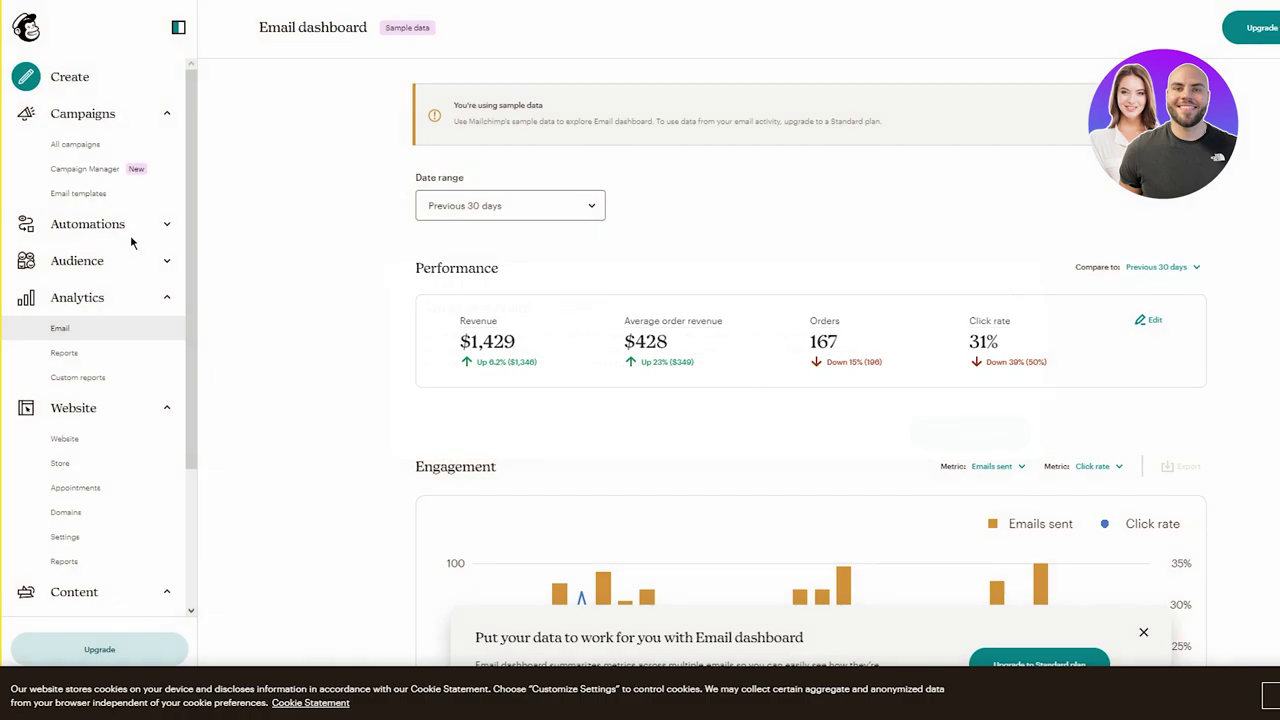
# - Open the Automations overview of Customer Journeys, collapse the sidebar sections and keep navigation expanded
pyautogui.click(170, 227)
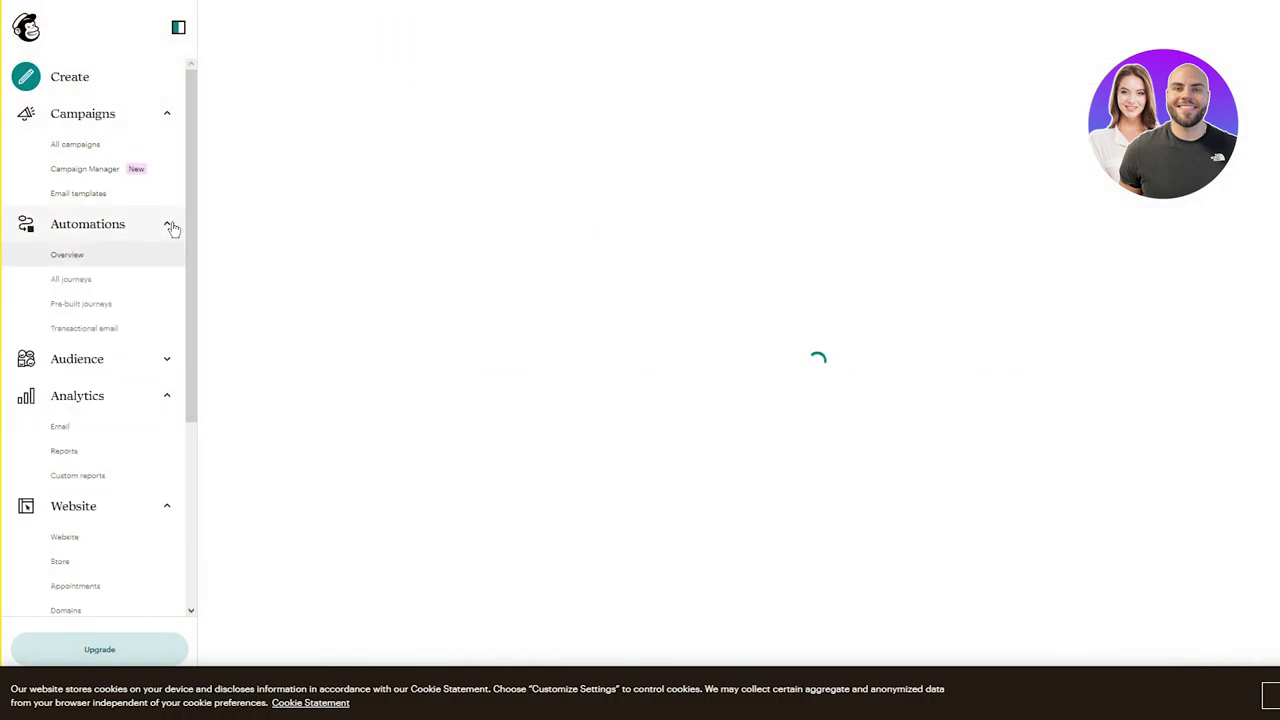
pyautogui.click(170, 227)
pyautogui.click(170, 406)
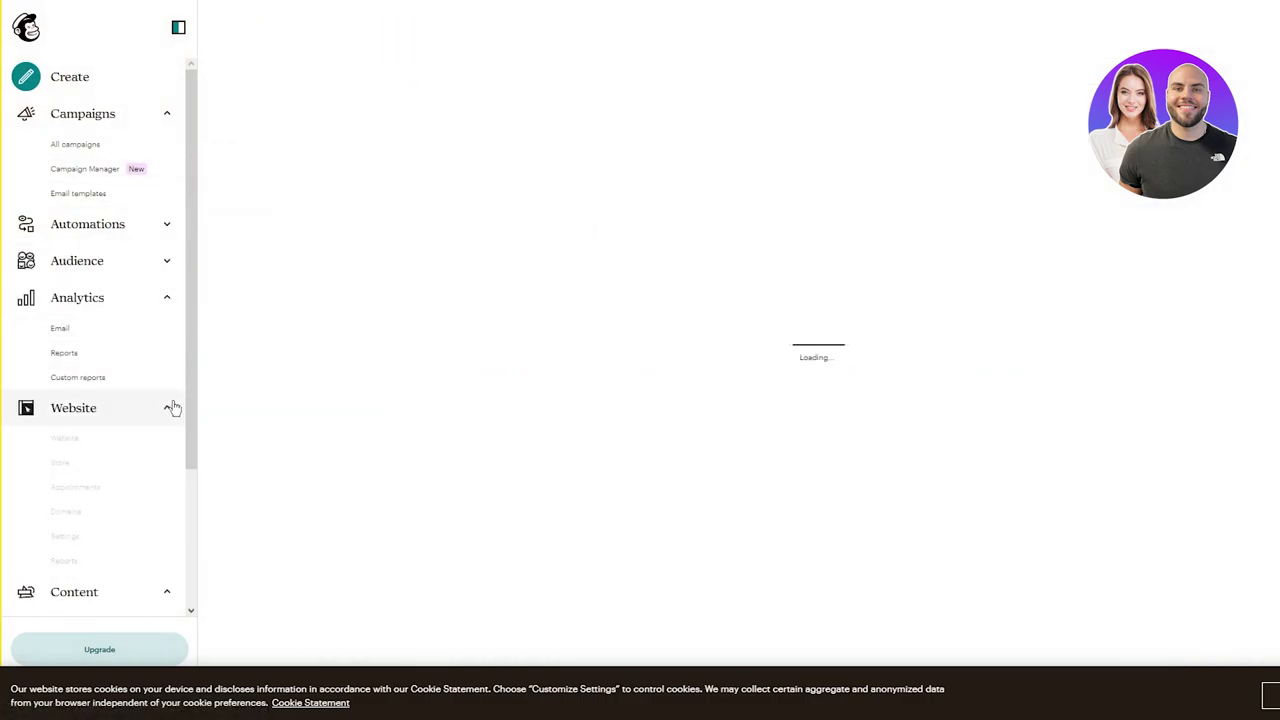
pyautogui.click(165, 446)
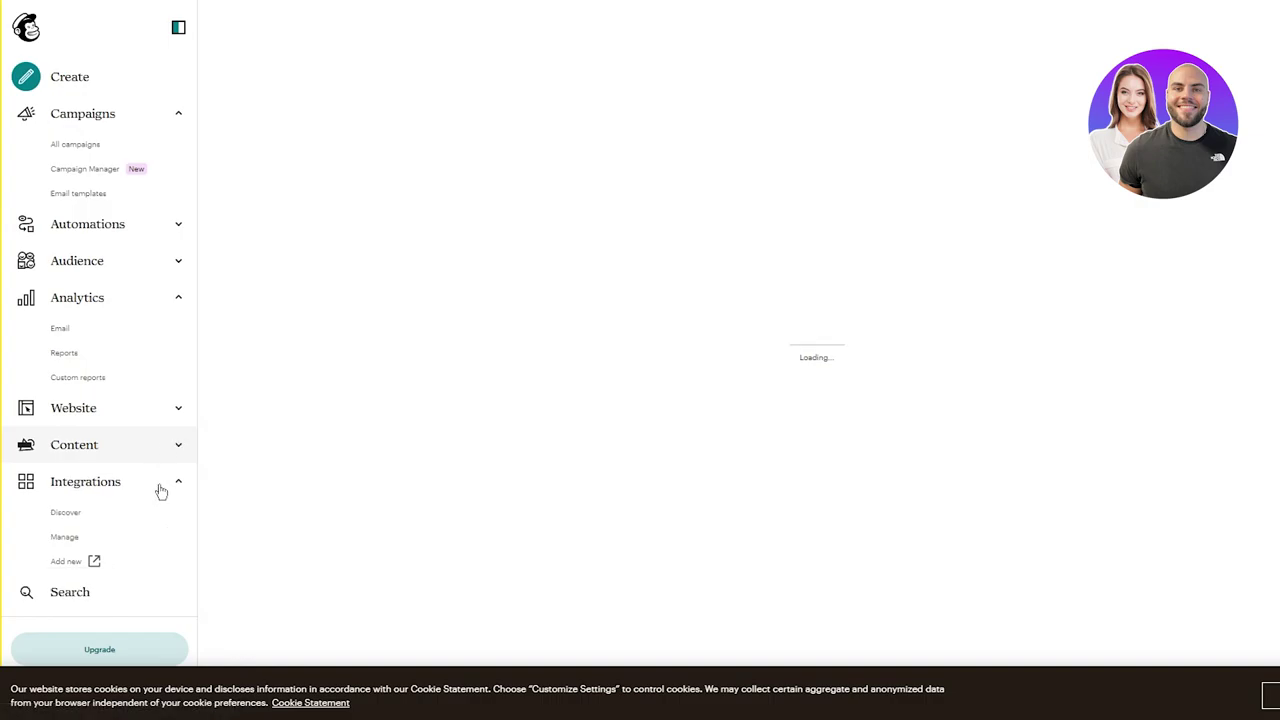
pyautogui.click(165, 484)
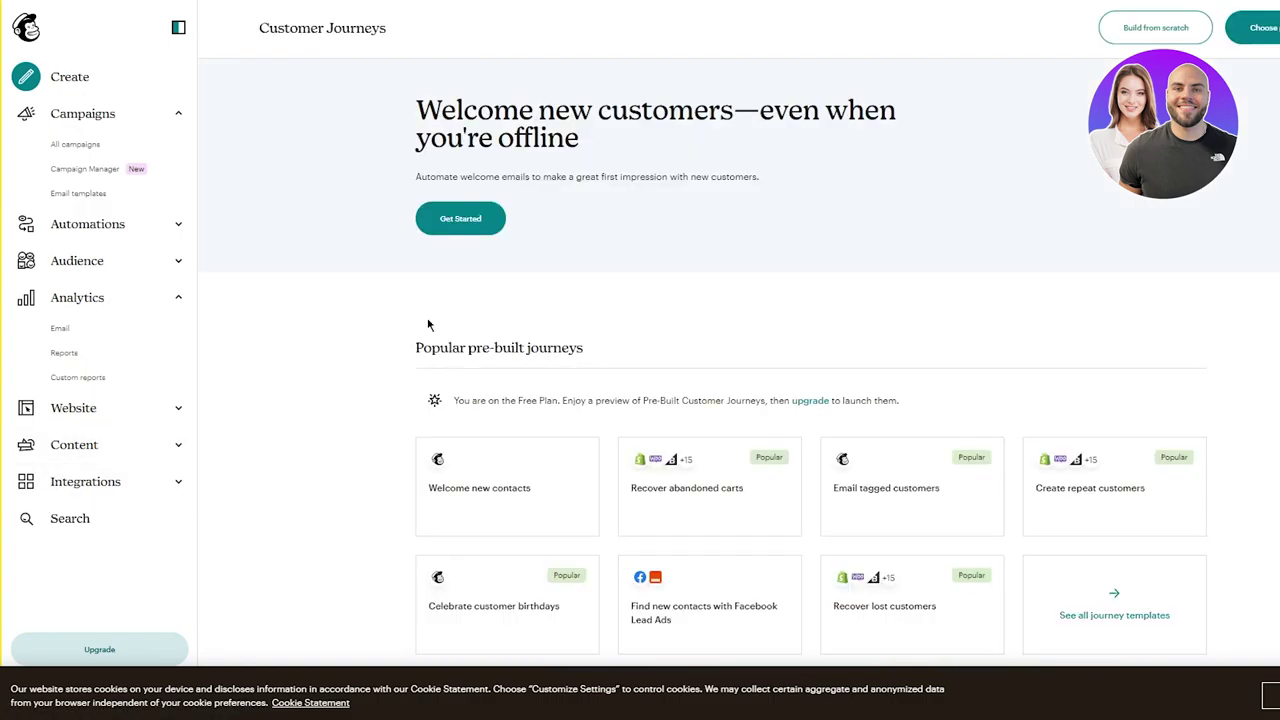
pyautogui.scroll(-3, 225, 213)
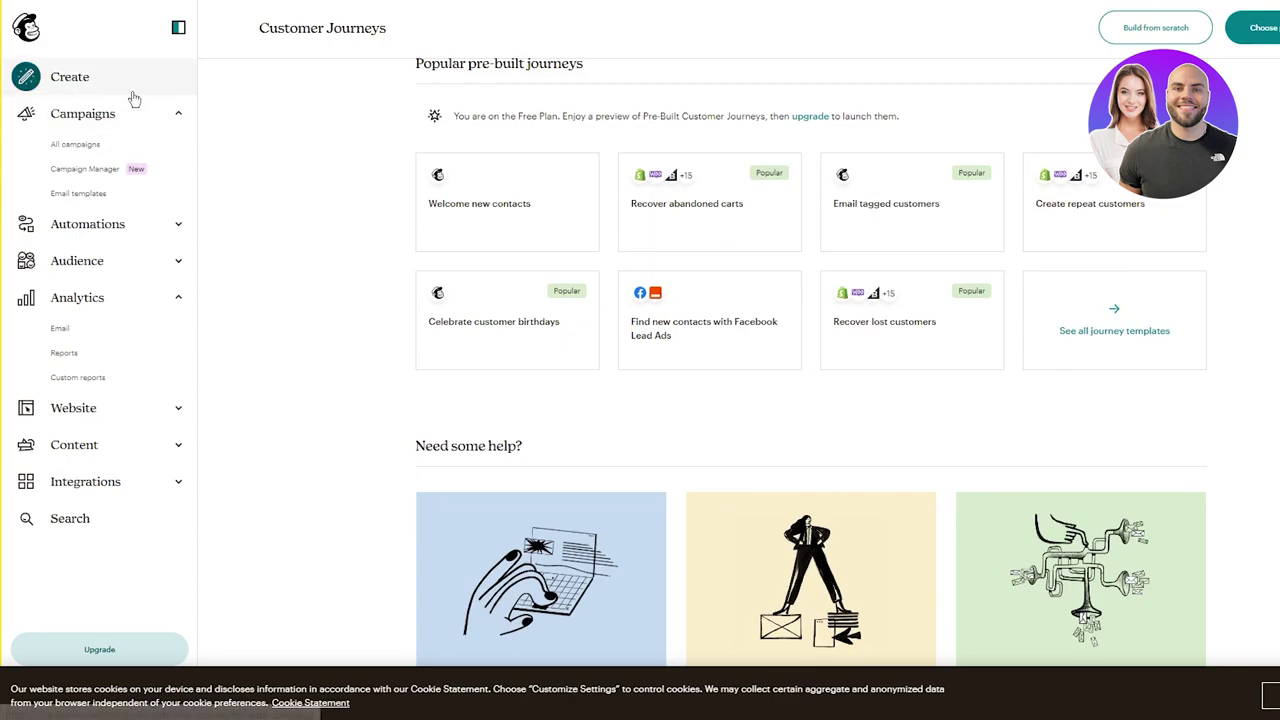
pyautogui.click(178, 30)
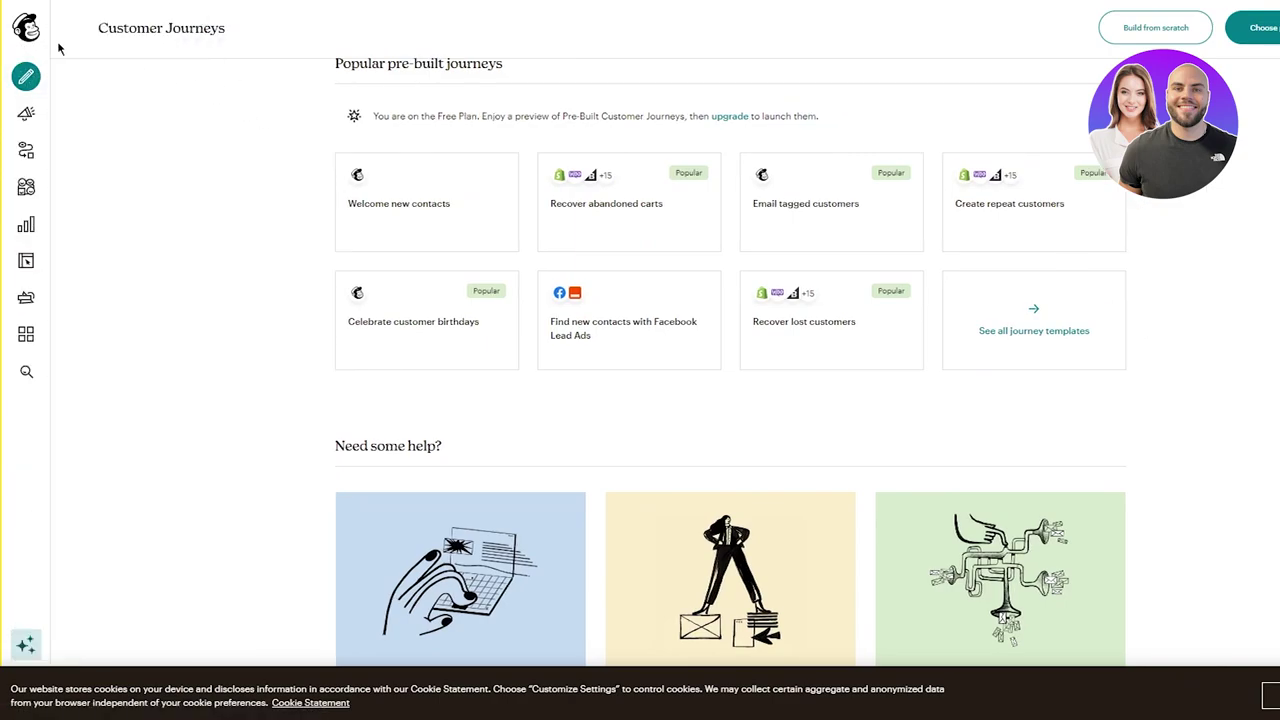
pyautogui.click(178, 28)
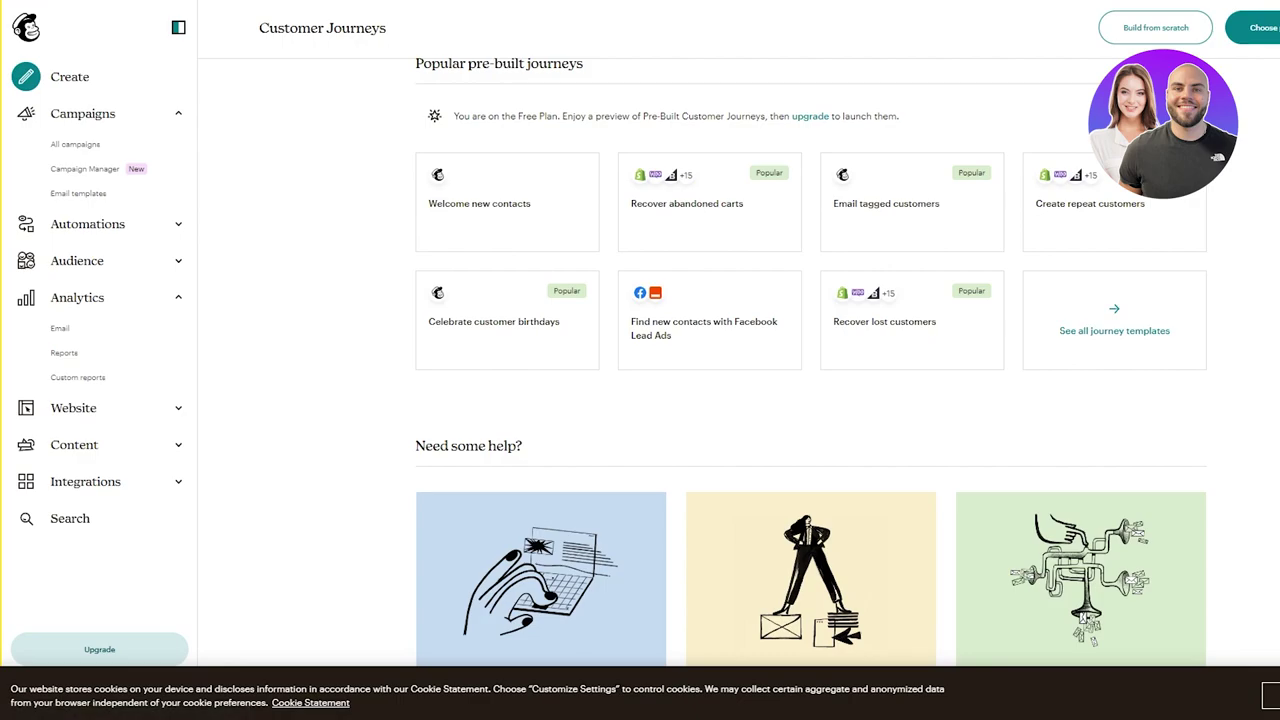
# - Dismiss the cookie notice and briefly check the account menu
pyautogui.click(1270, 695)
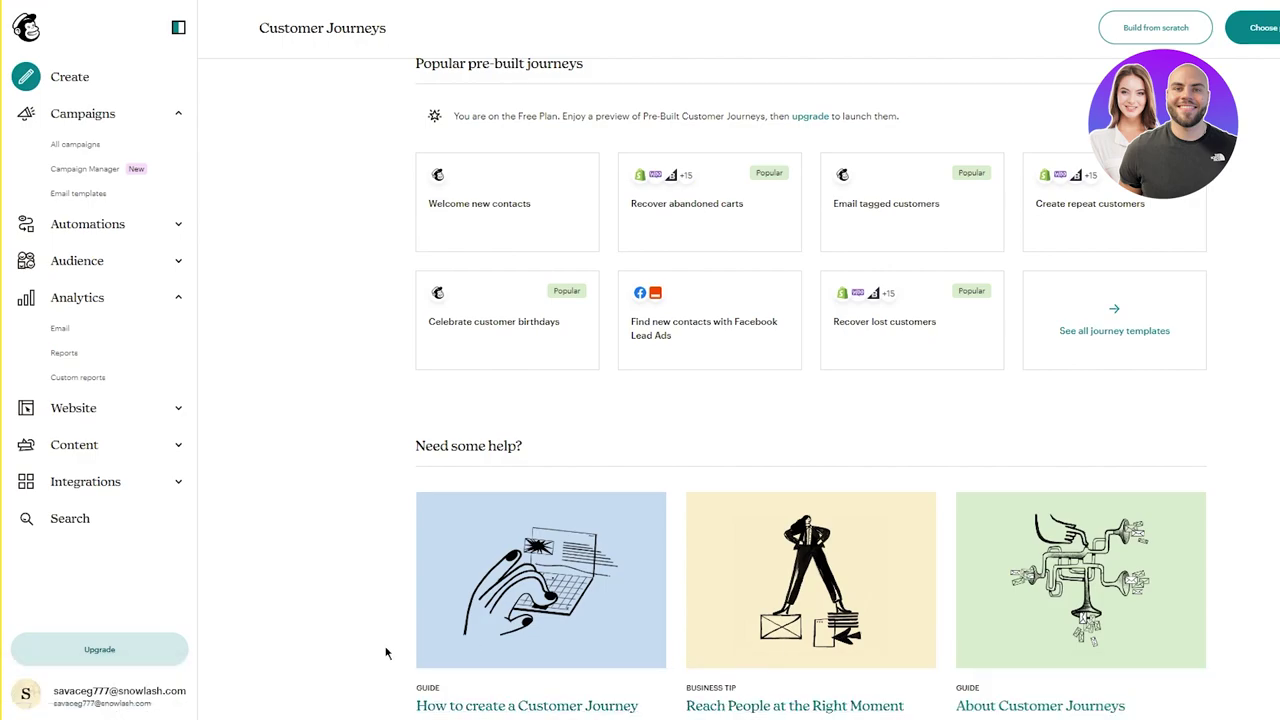
pyautogui.click(22, 692)
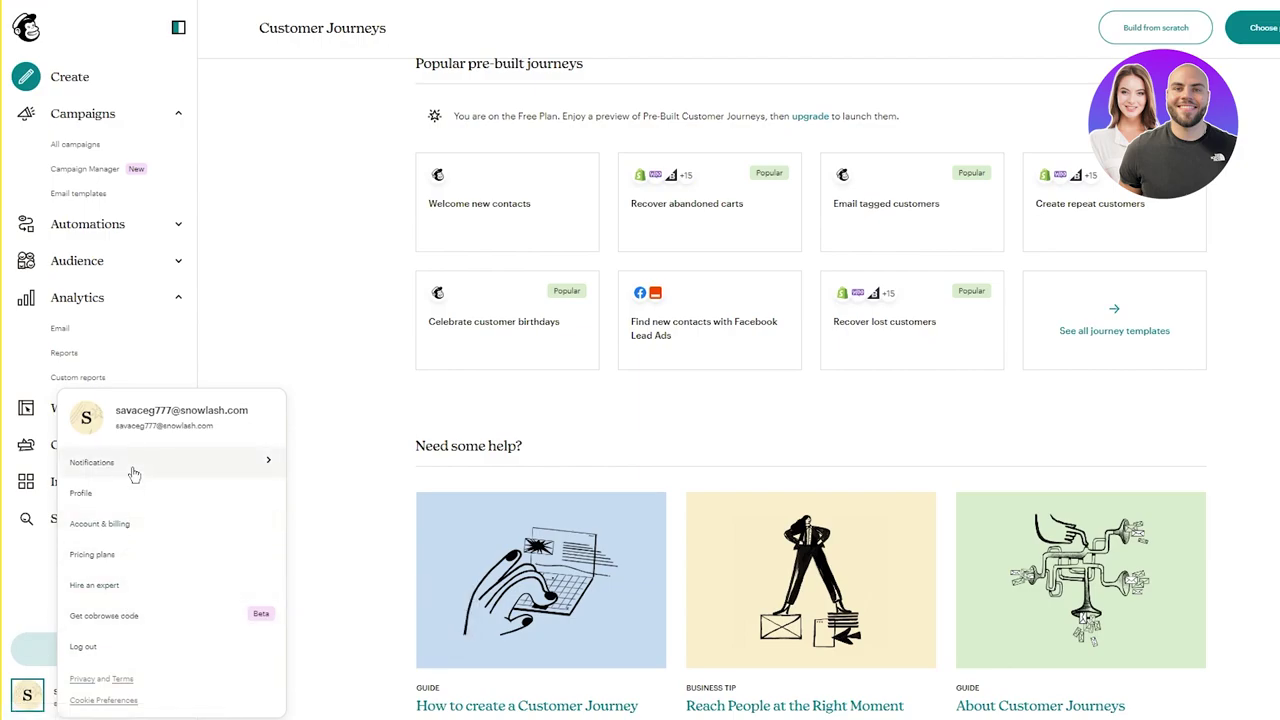
pyautogui.click(322, 333)
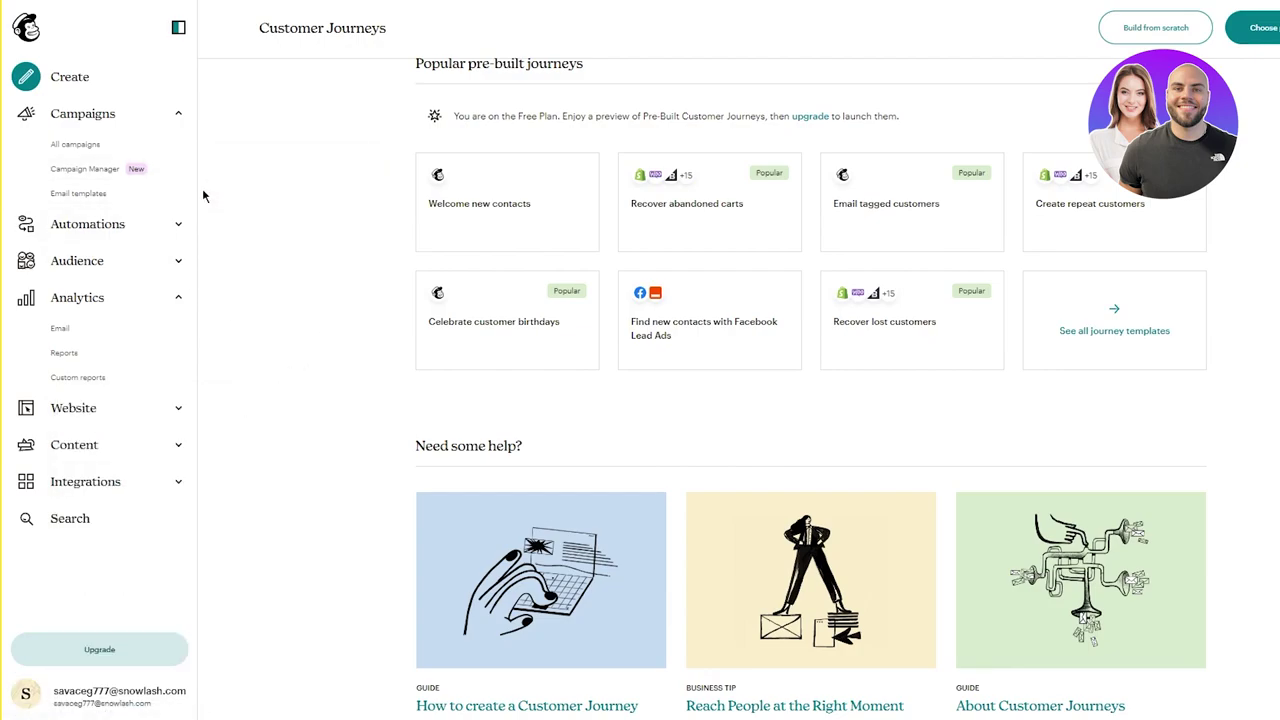
# - Collapse the Analytics and Campaigns sections and go to the Audience Dashboard
pyautogui.click(170, 298)
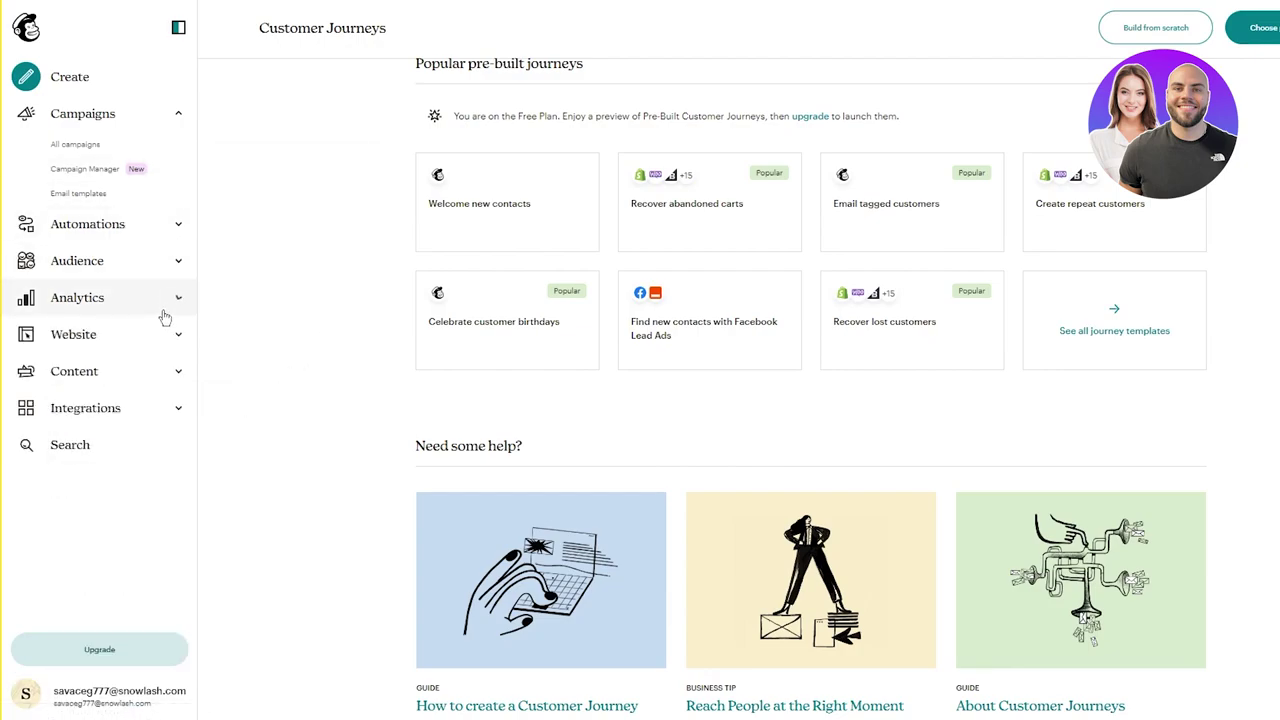
pyautogui.click(179, 114)
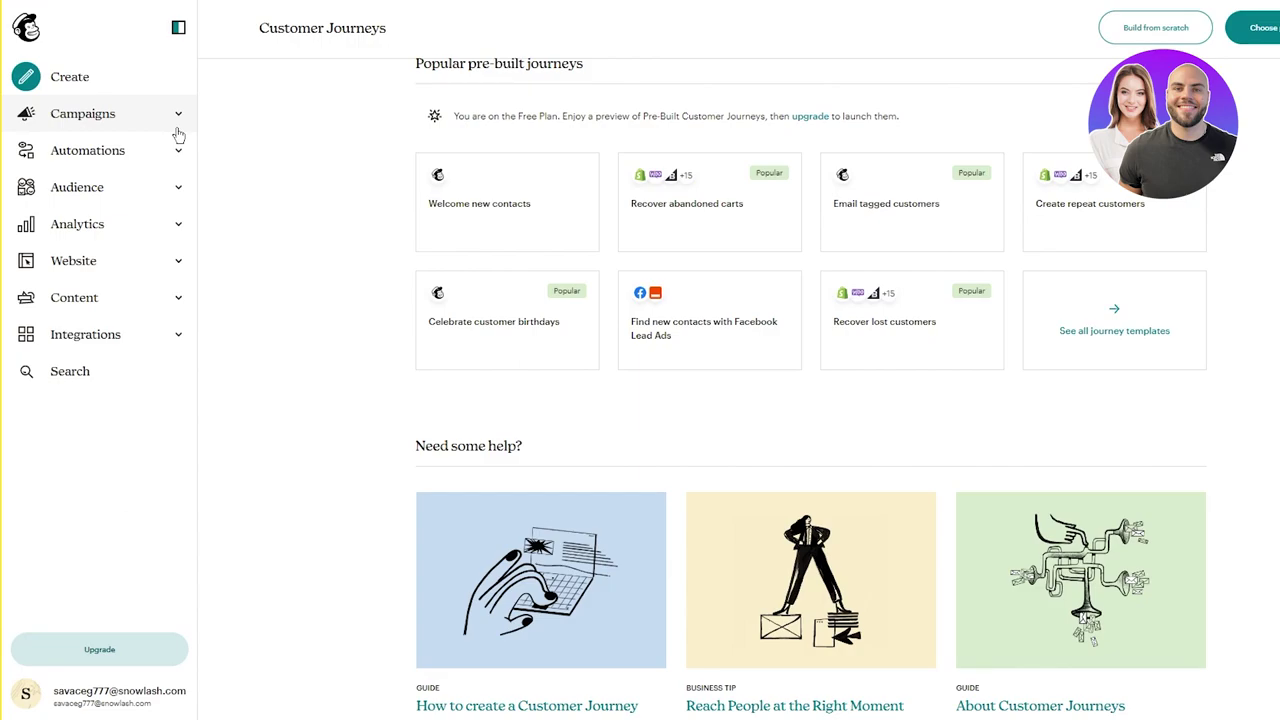
pyautogui.click(114, 185)
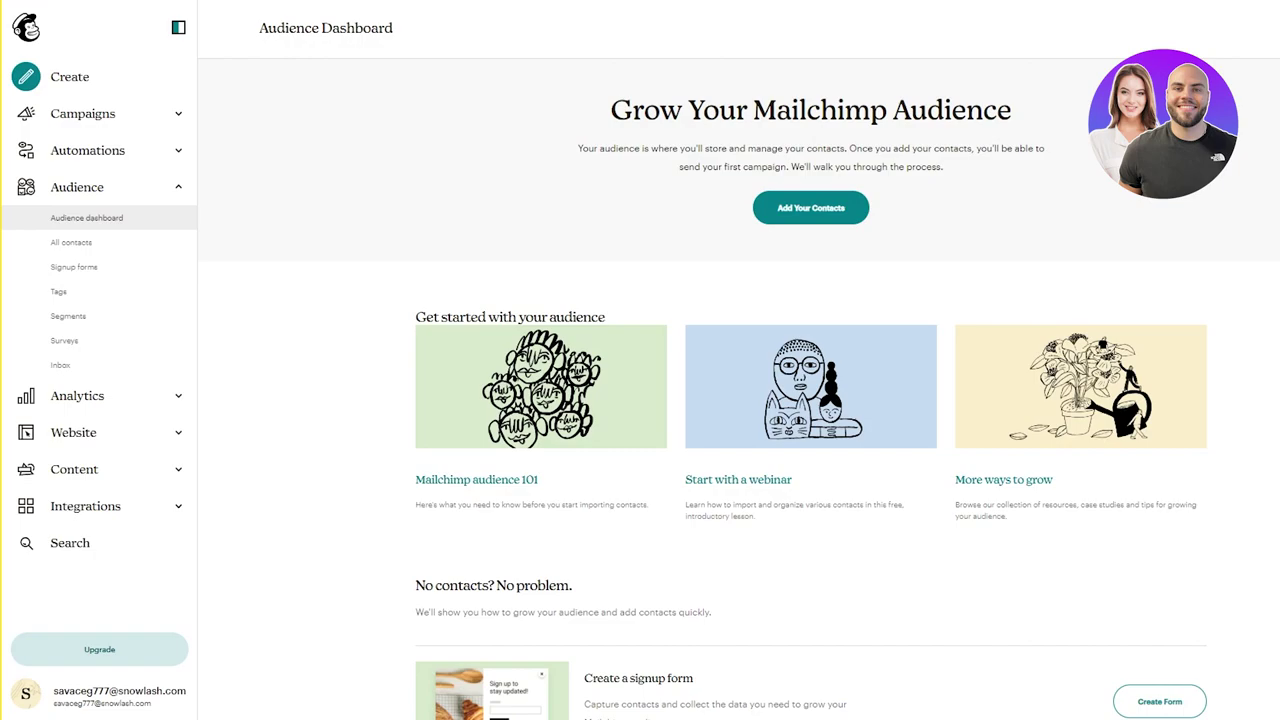
pyautogui.click(785, 209)
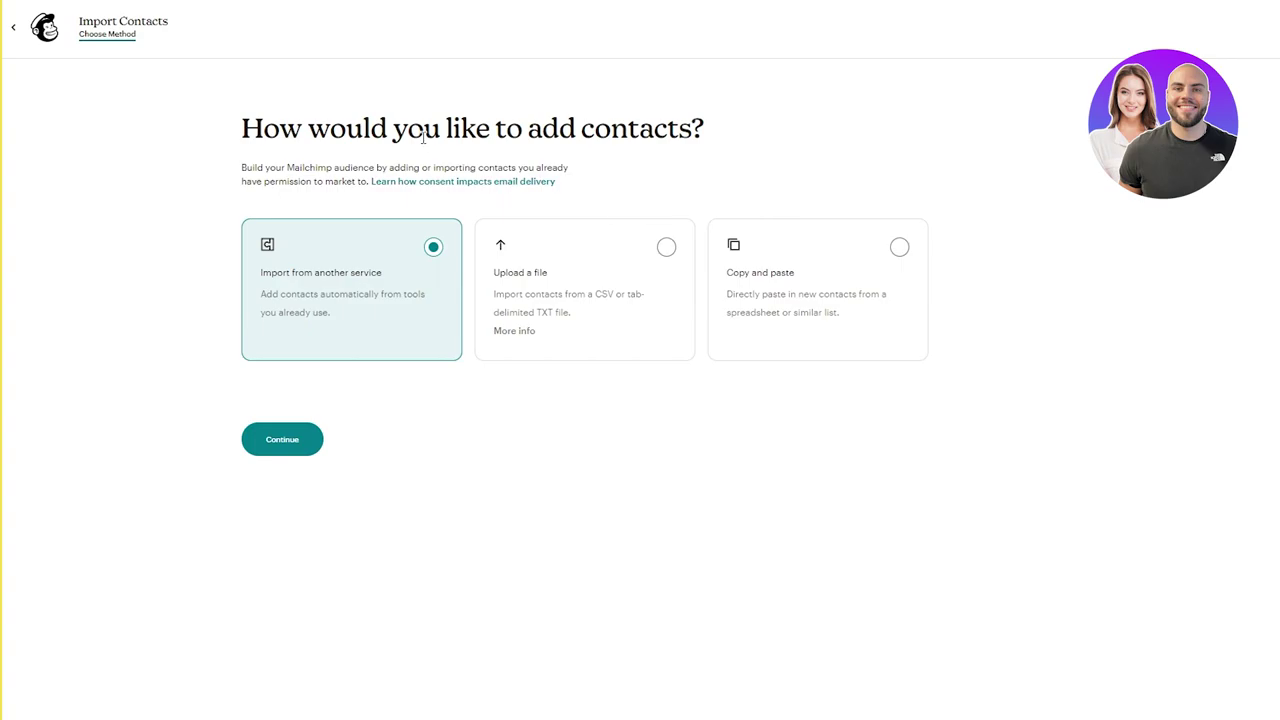
pyautogui.moveTo(226, 110); pyautogui.dragTo(743, 117)
pyautogui.click(743, 117)
pyautogui.click(540, 286)
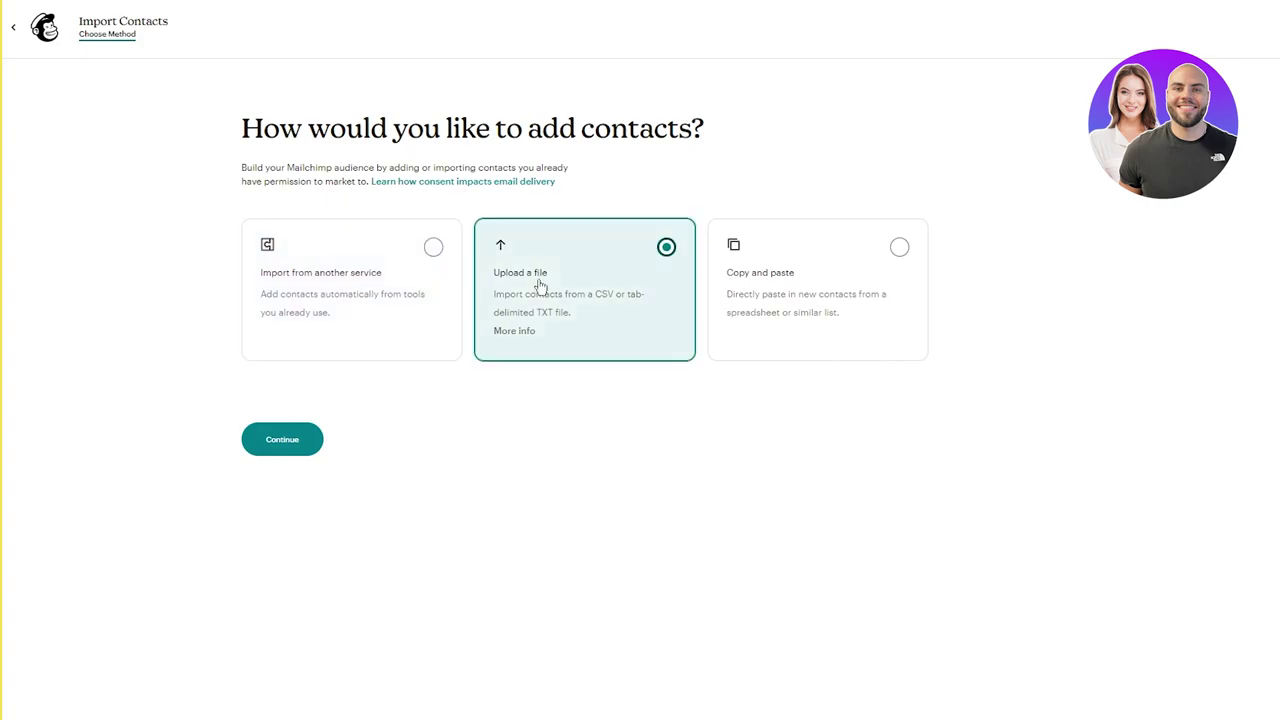
pyautogui.click(748, 230)
pyautogui.click(386, 355)
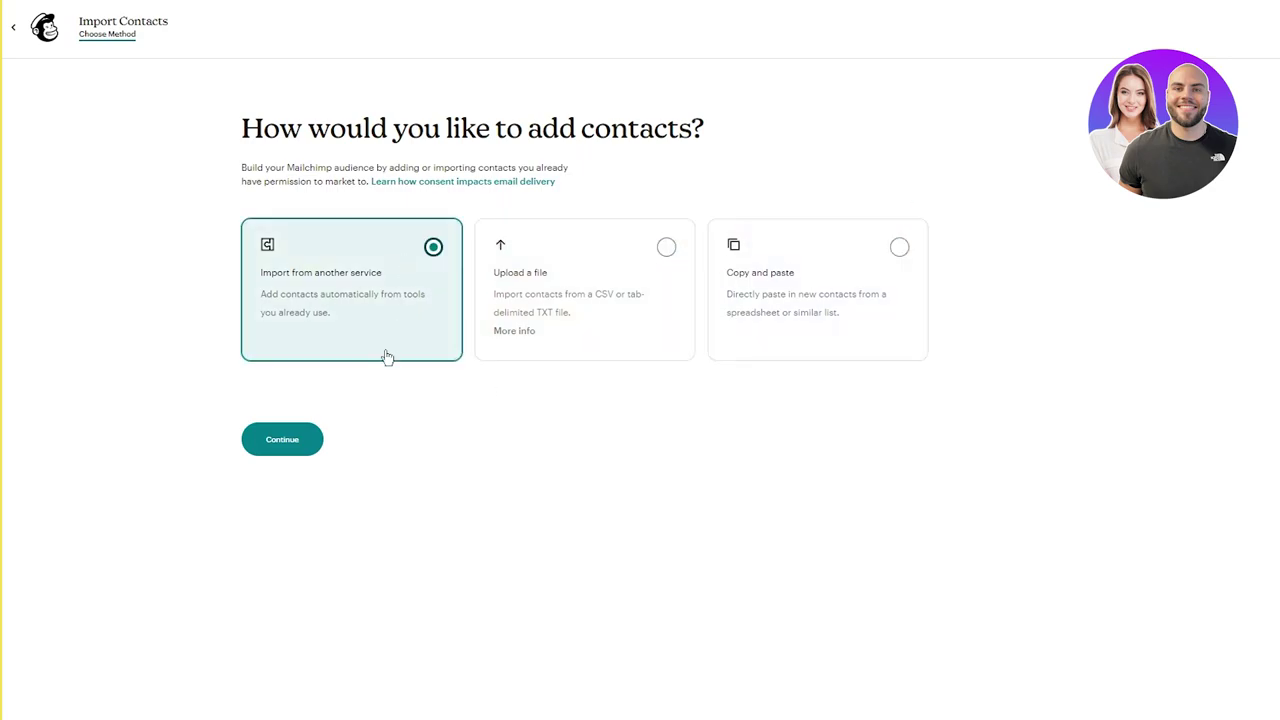
pyautogui.click(294, 442)
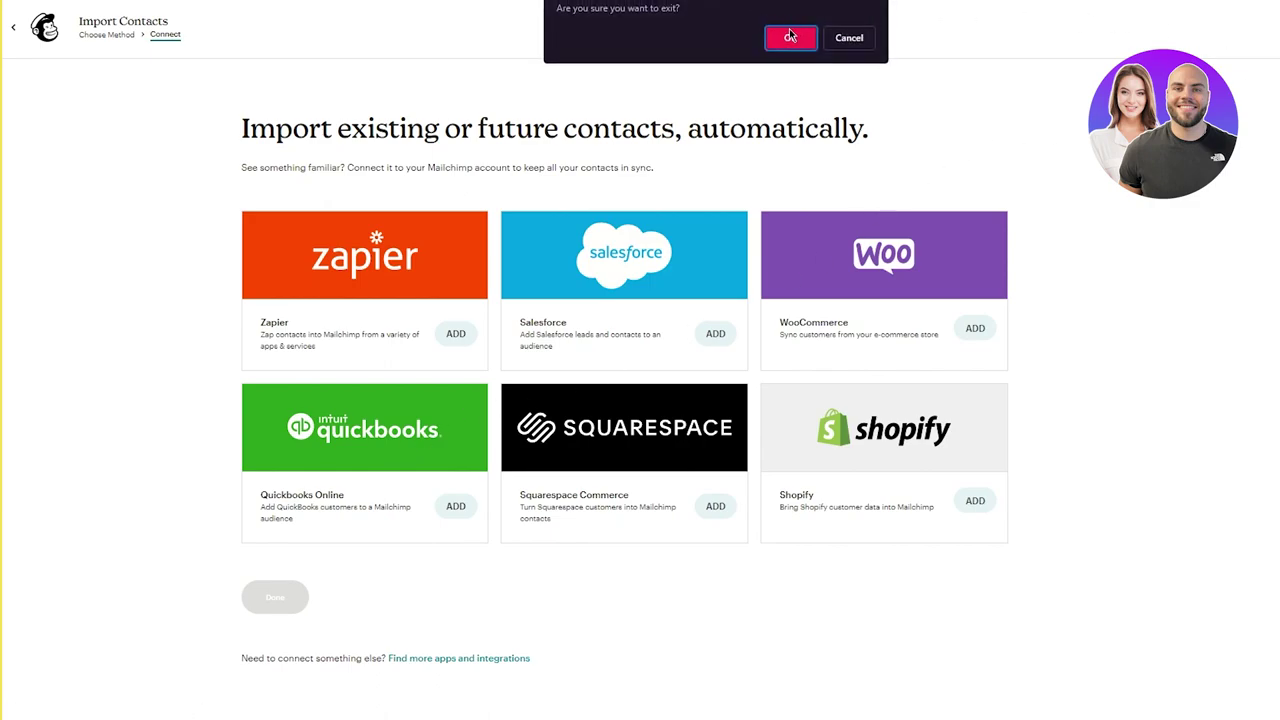
pyautogui.click(792, 36)
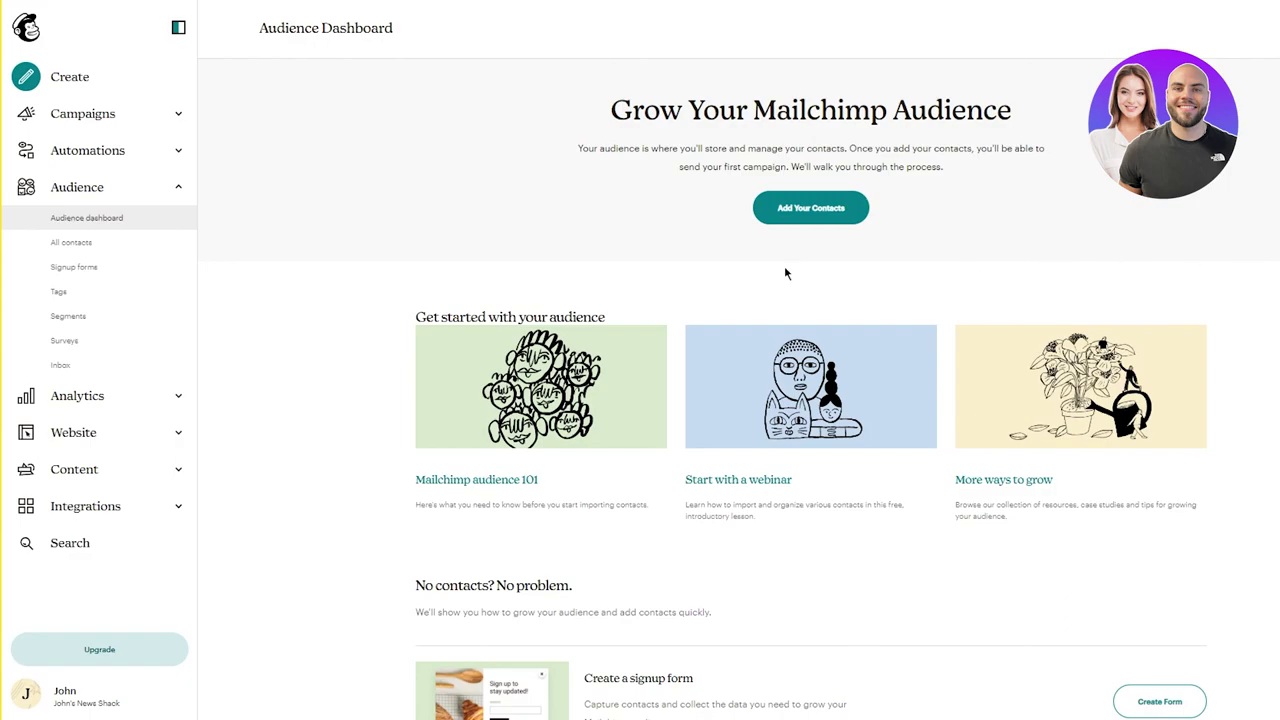
pyautogui.click(83, 113)
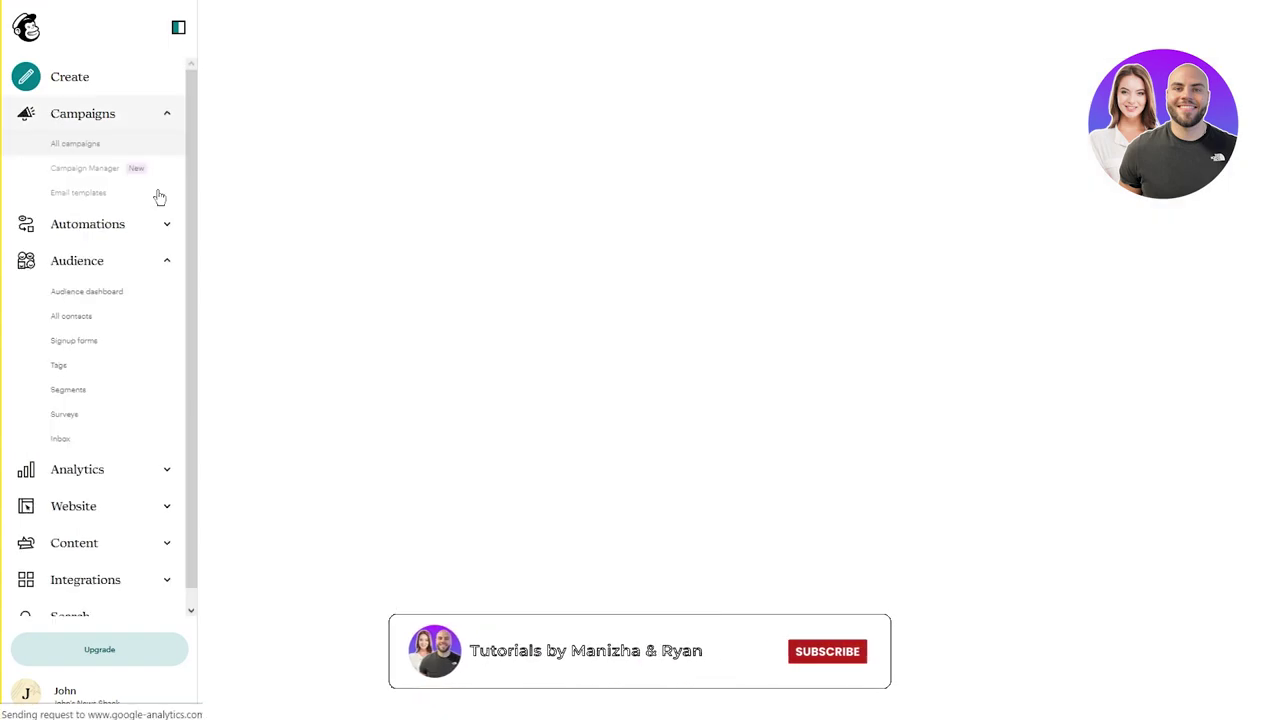
pyautogui.click(106, 260)
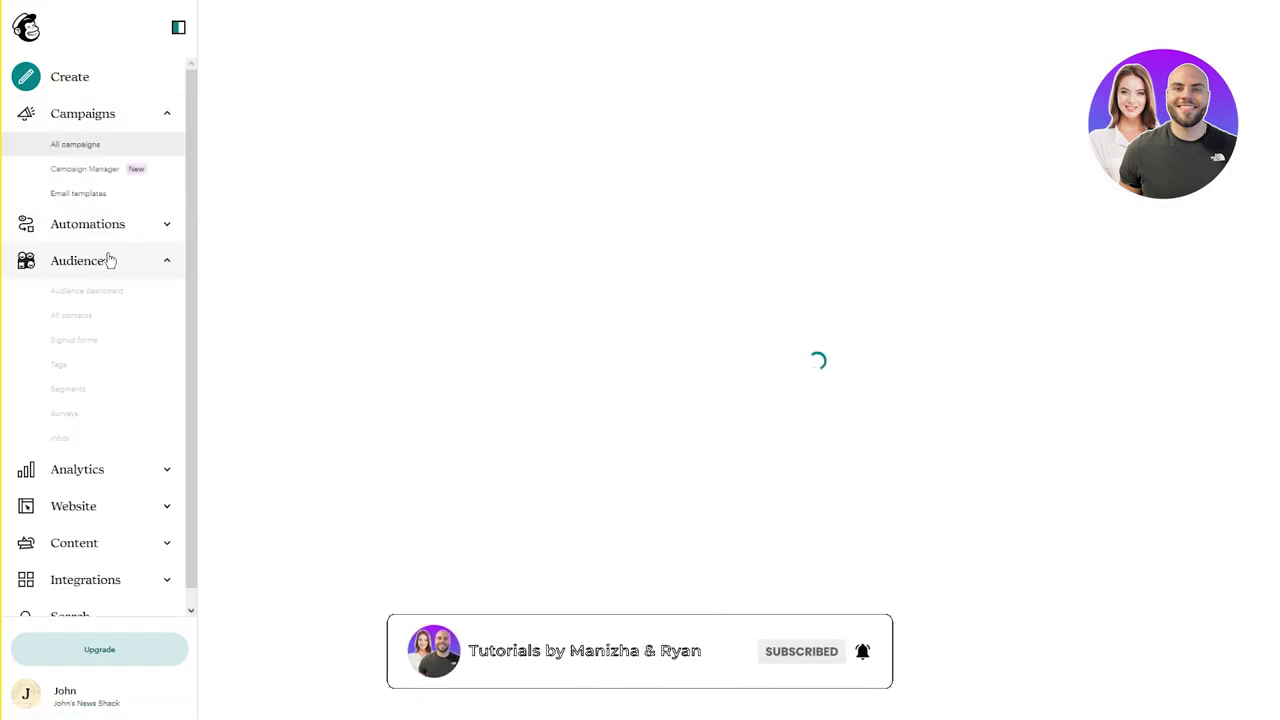
pyautogui.click(88, 262)
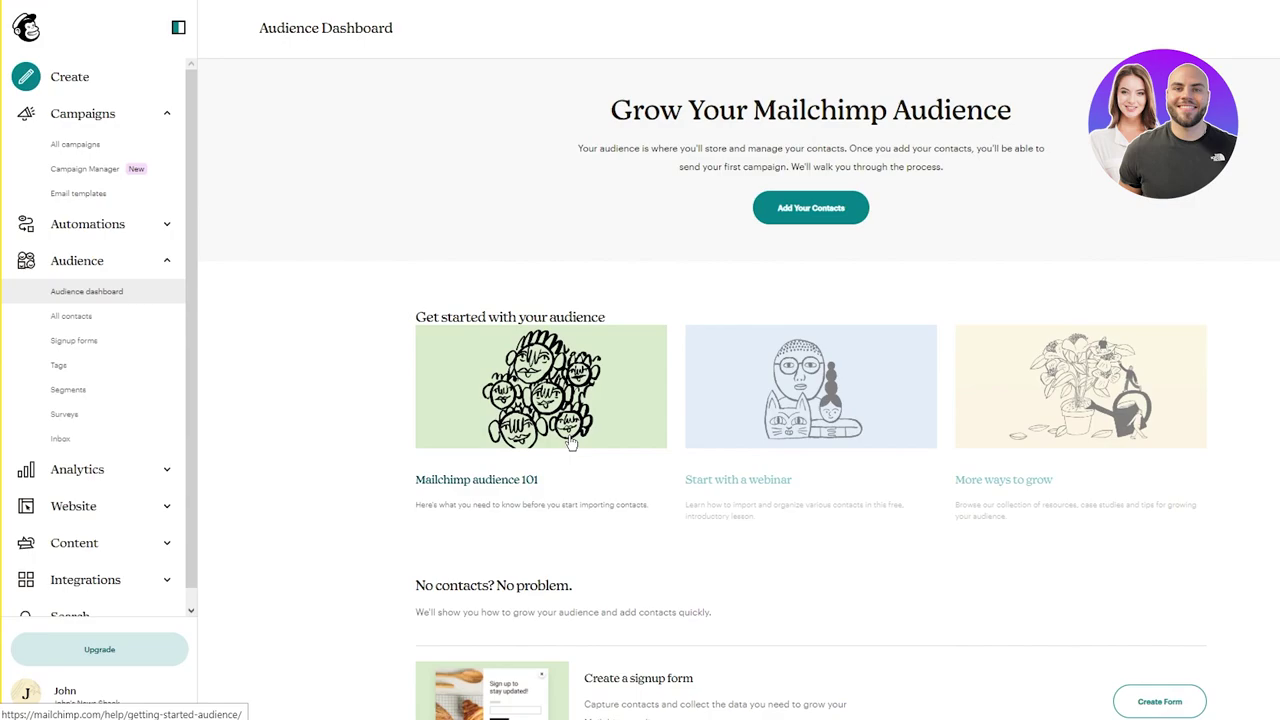
pyautogui.scroll(-2, 292, 345)
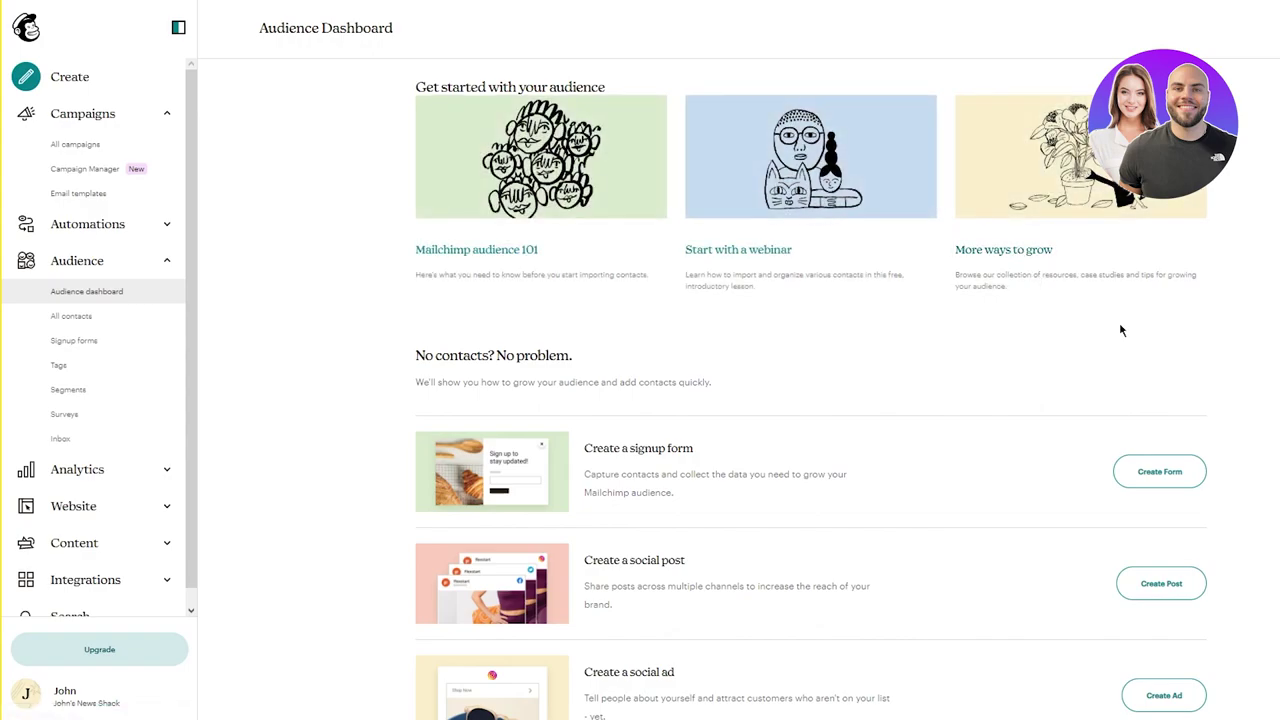
pyautogui.scroll(-3, 1119, 322)
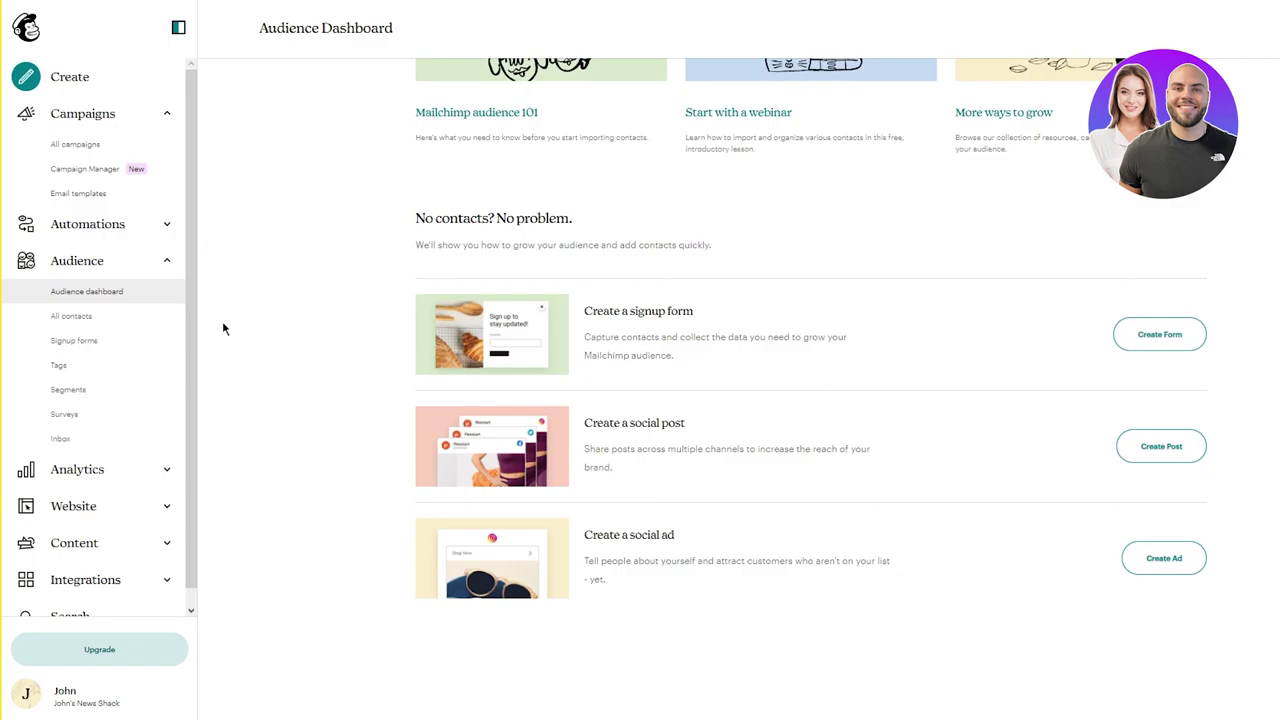
# - Export all audience contacts as a CSV member export, then go to Signup forms
pyautogui.click(144, 317)
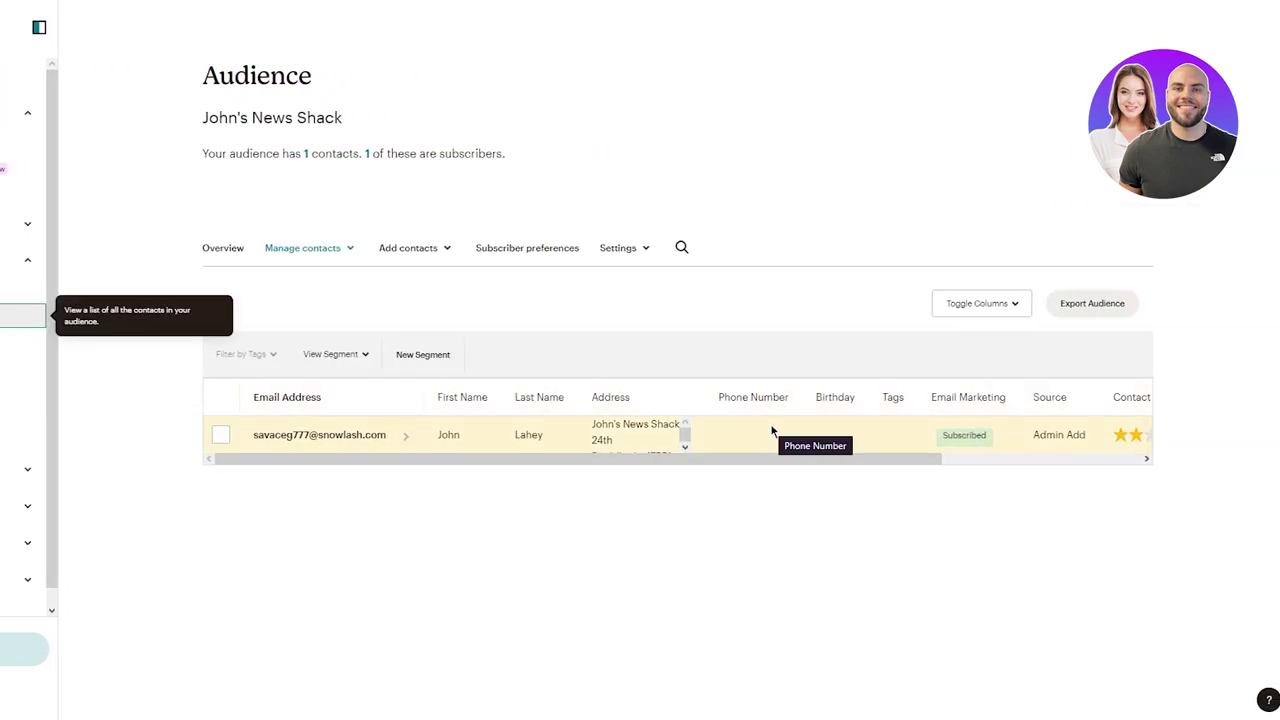
pyautogui.moveTo(760, 458); pyautogui.dragTo(723, 517)
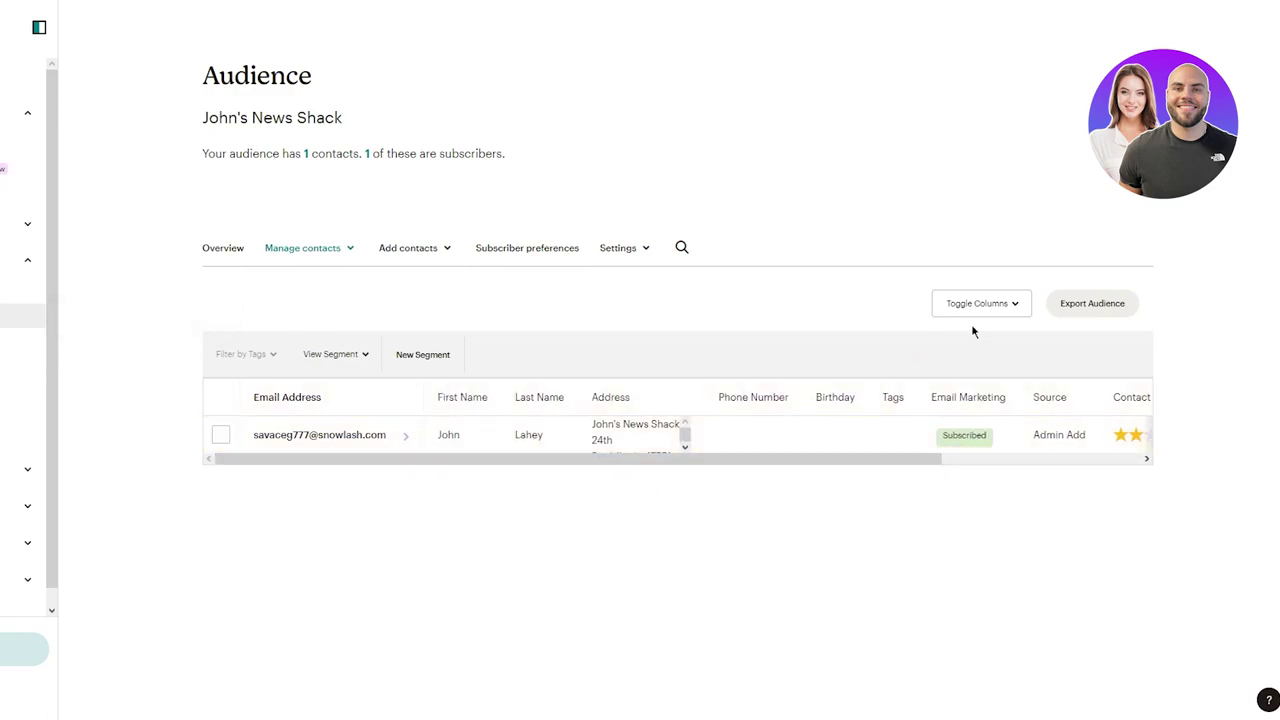
pyautogui.click(1088, 308)
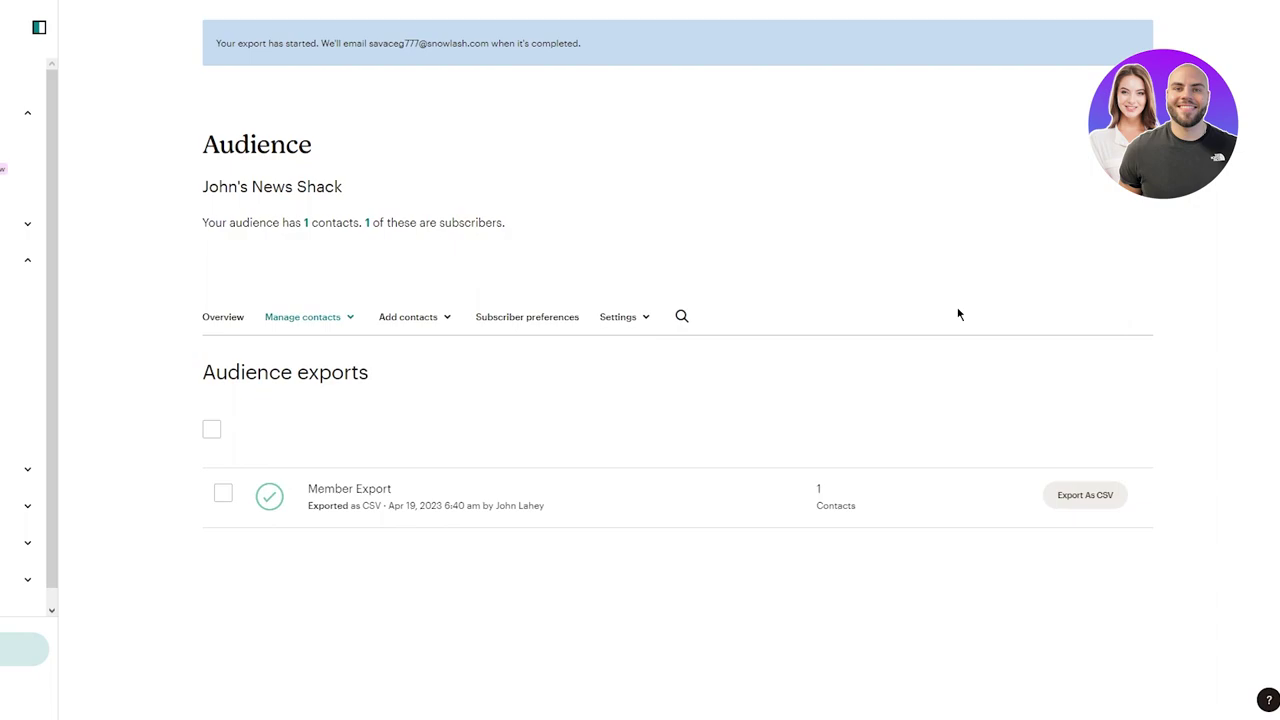
pyautogui.click(1108, 498)
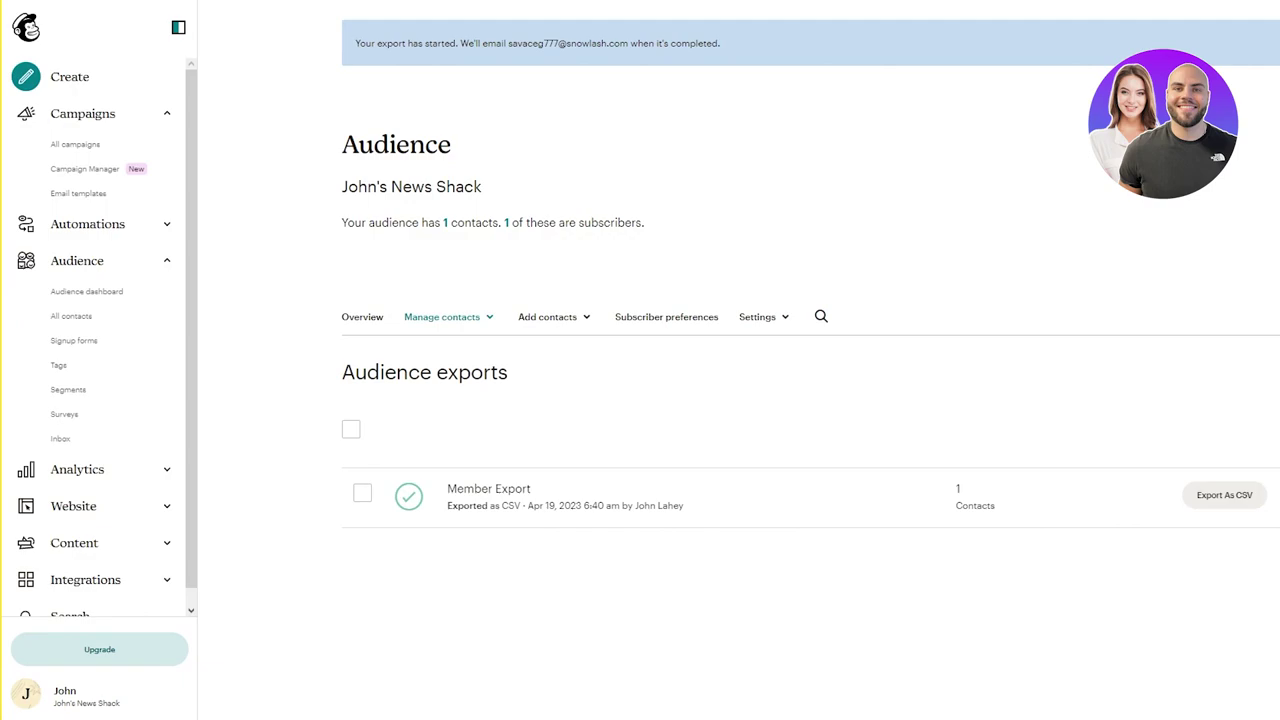
pyautogui.click(108, 345)
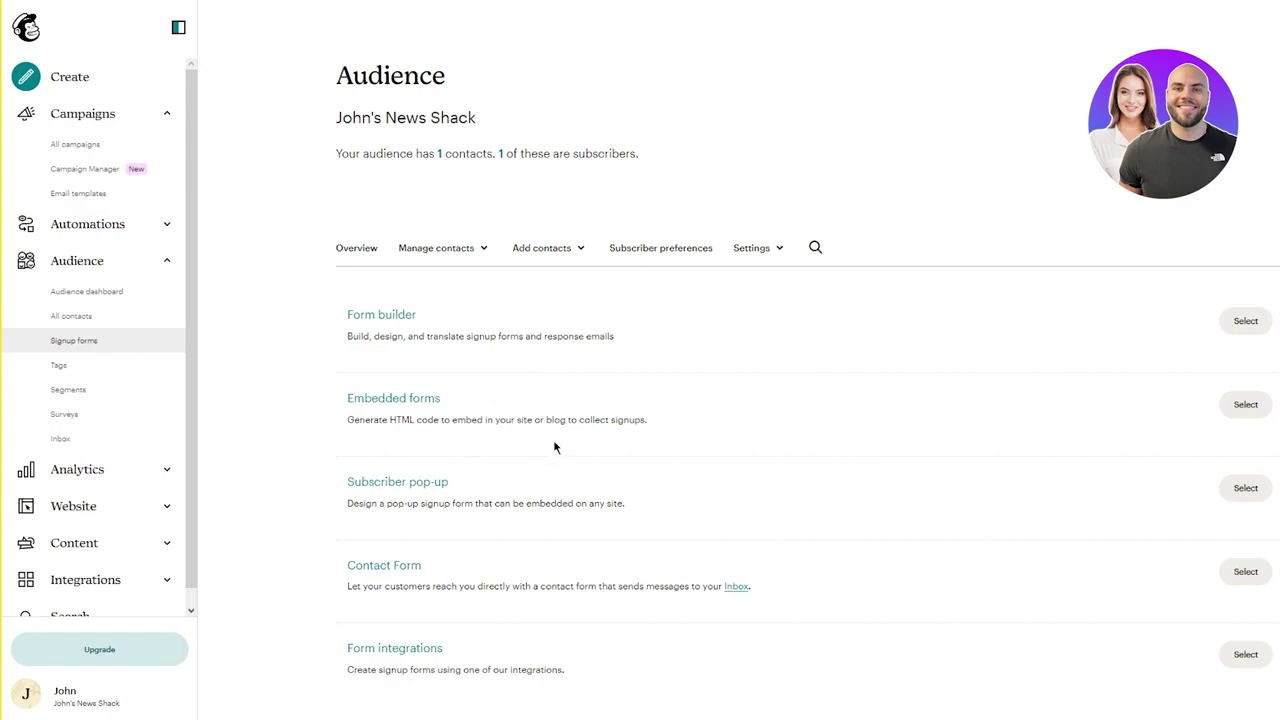
# - Review the signup form options, highlighting the Form builder and Embedded forms descriptions
pyautogui.scroll(-1, 555, 448)
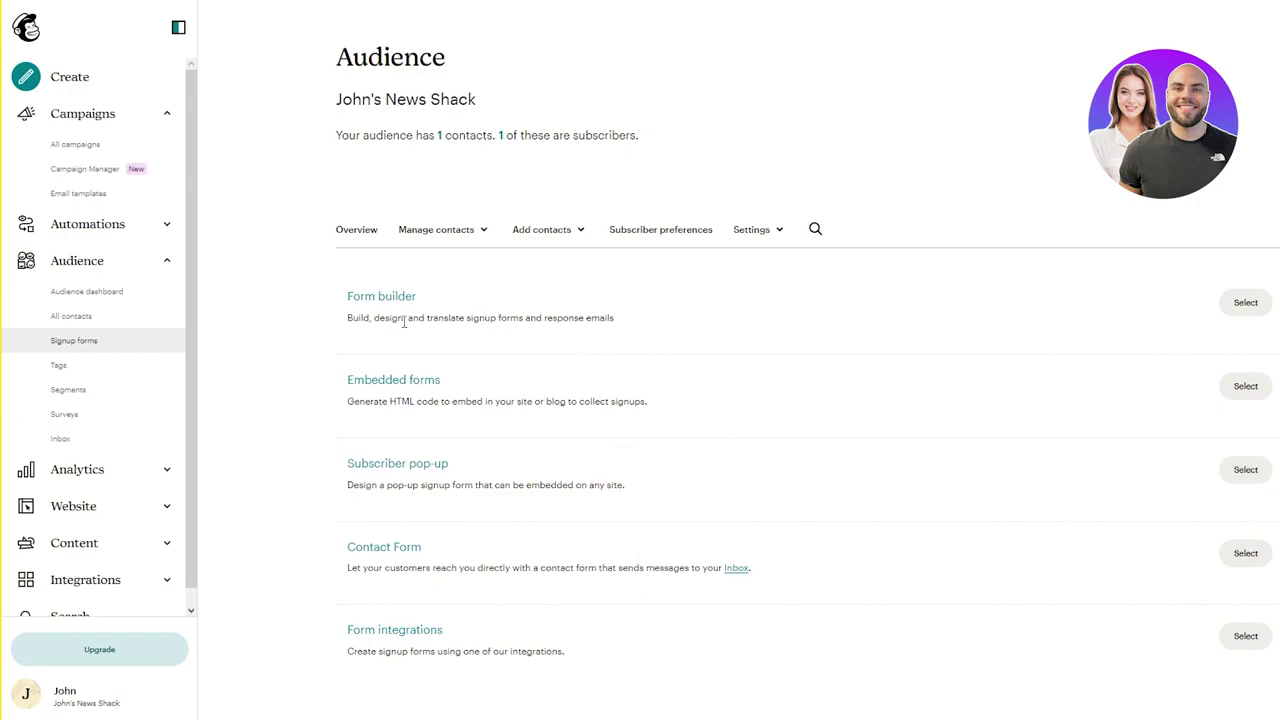
pyautogui.moveTo(366, 303); pyautogui.dragTo(460, 337)
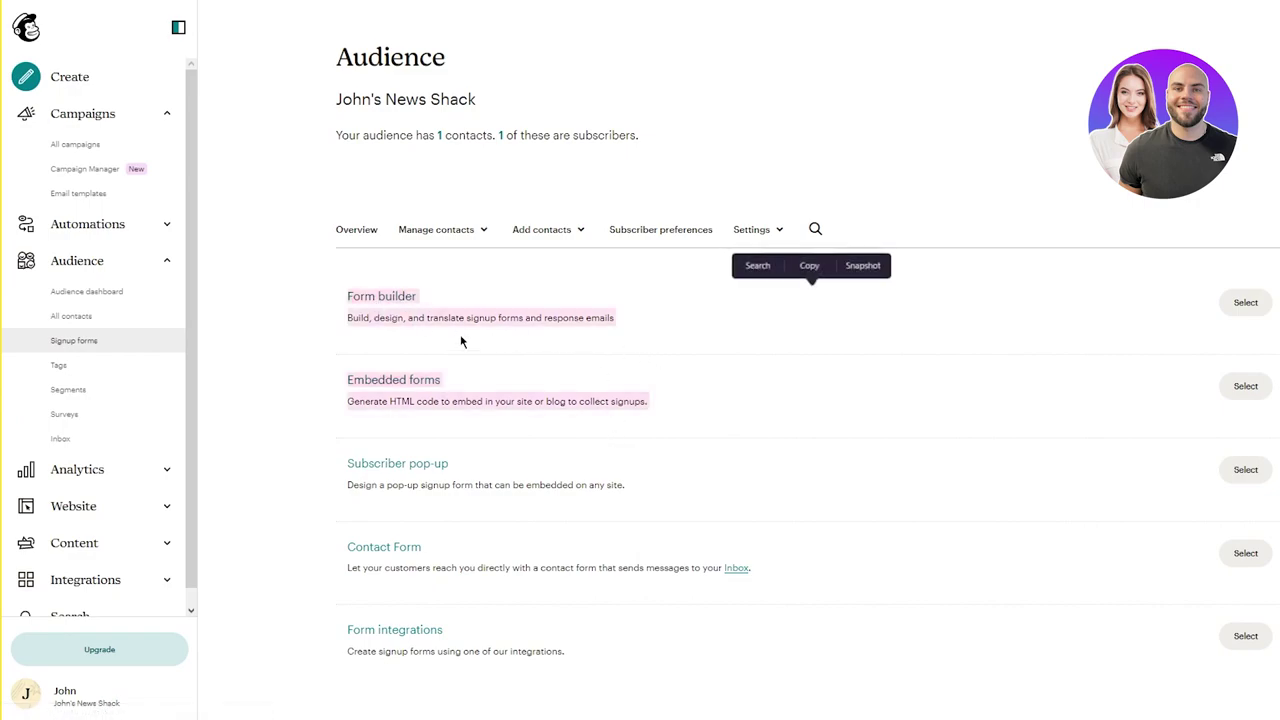
pyautogui.moveTo(321, 302); pyautogui.dragTo(294, 271)
pyautogui.click(322, 317)
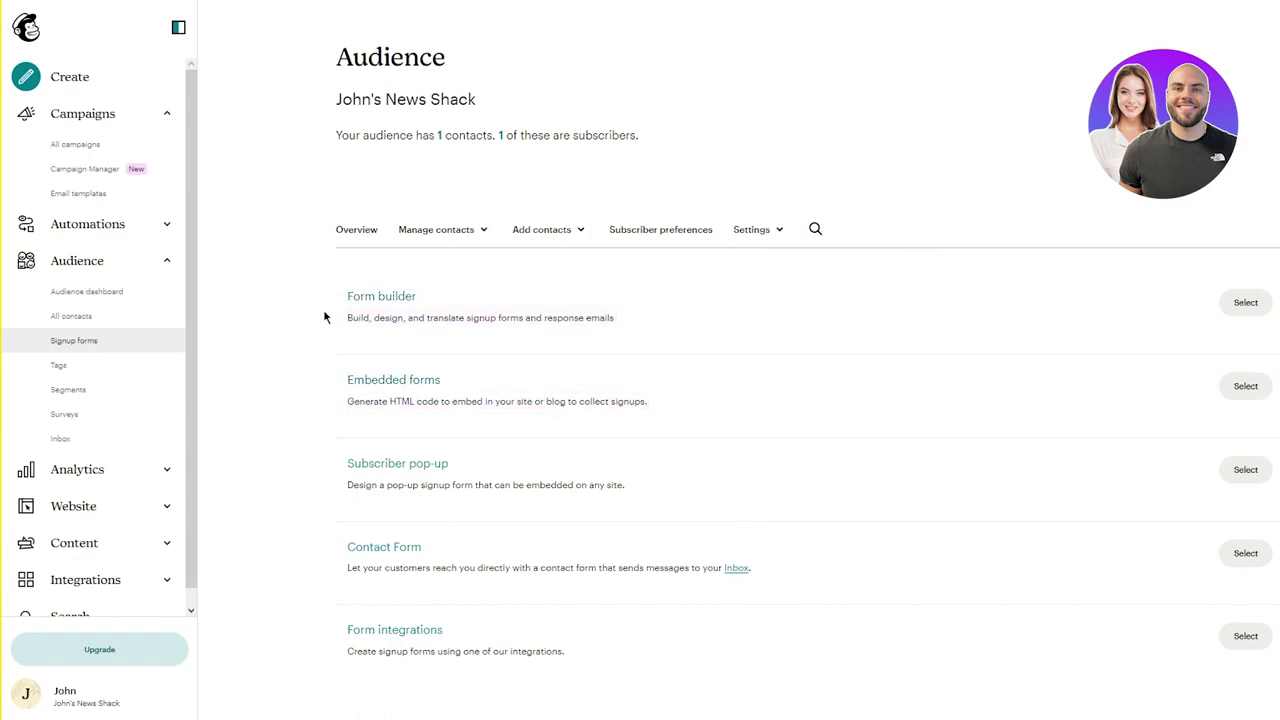
# - Open the Form builder with Signup form kept selected and view its signup URL and fields
pyautogui.click(1245, 302)
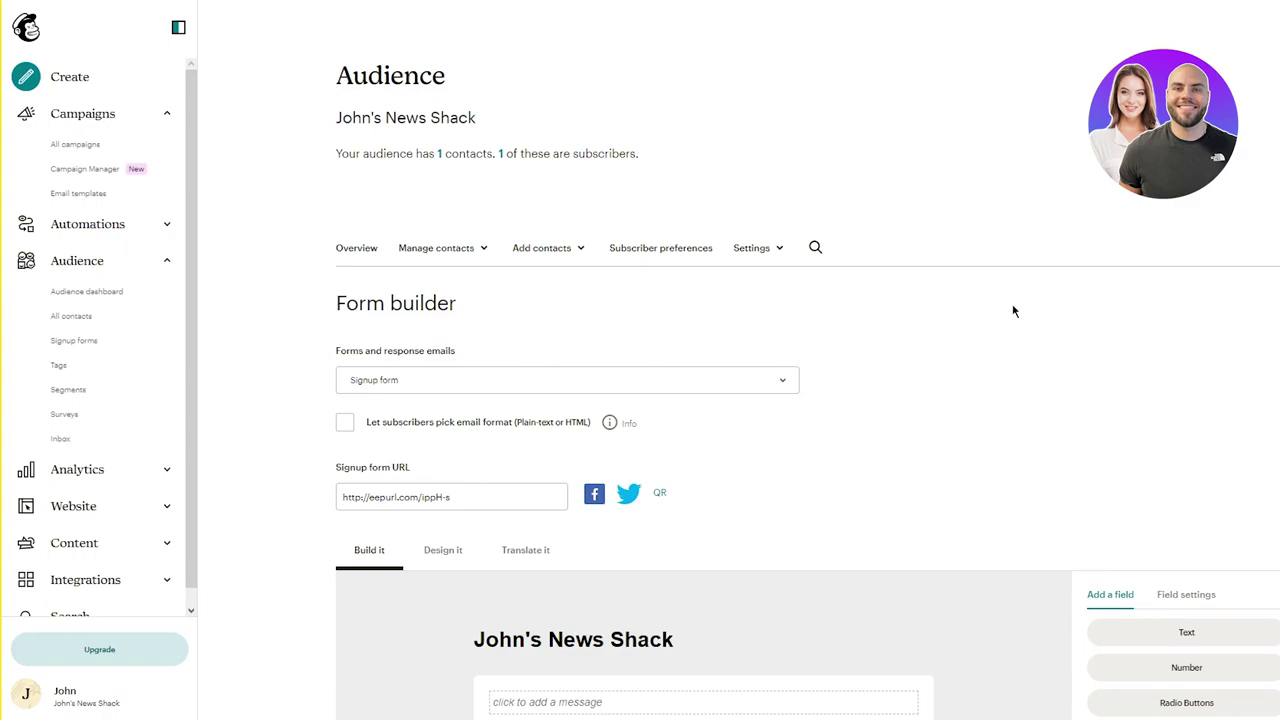
pyautogui.scroll(-2, 1013, 311)
pyautogui.click(761, 151)
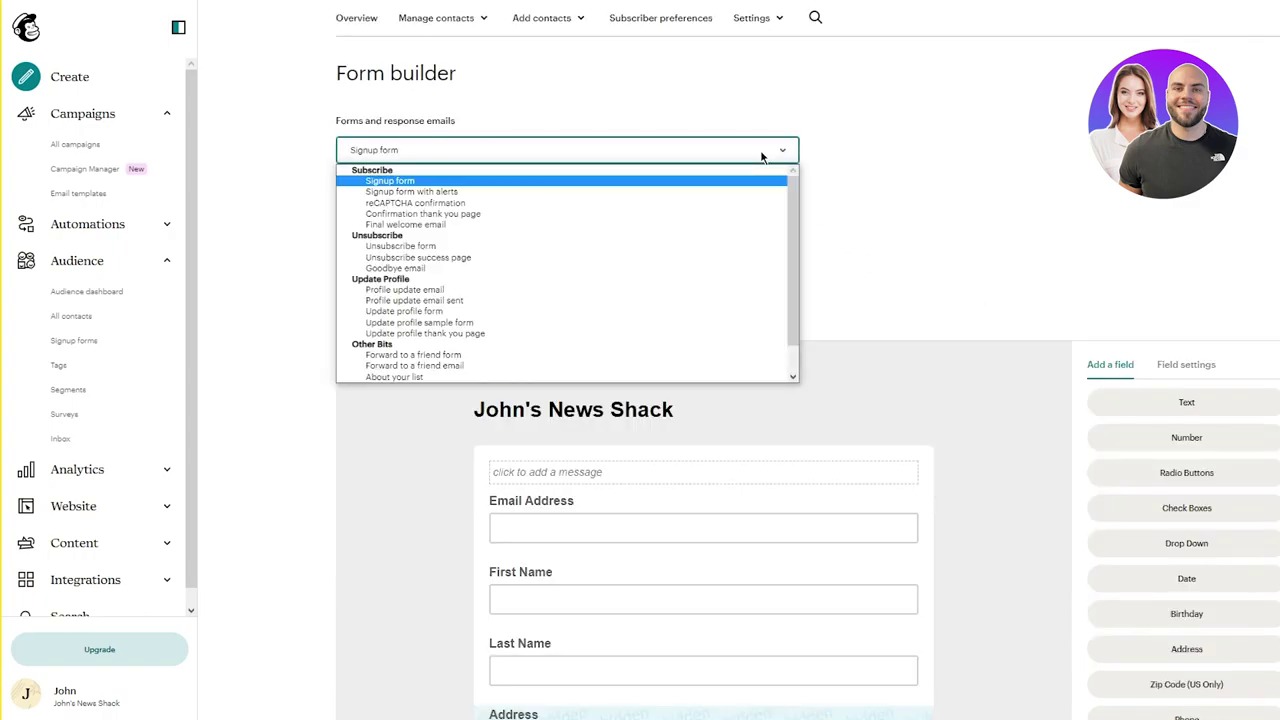
pyautogui.scroll(-1, 757, 206)
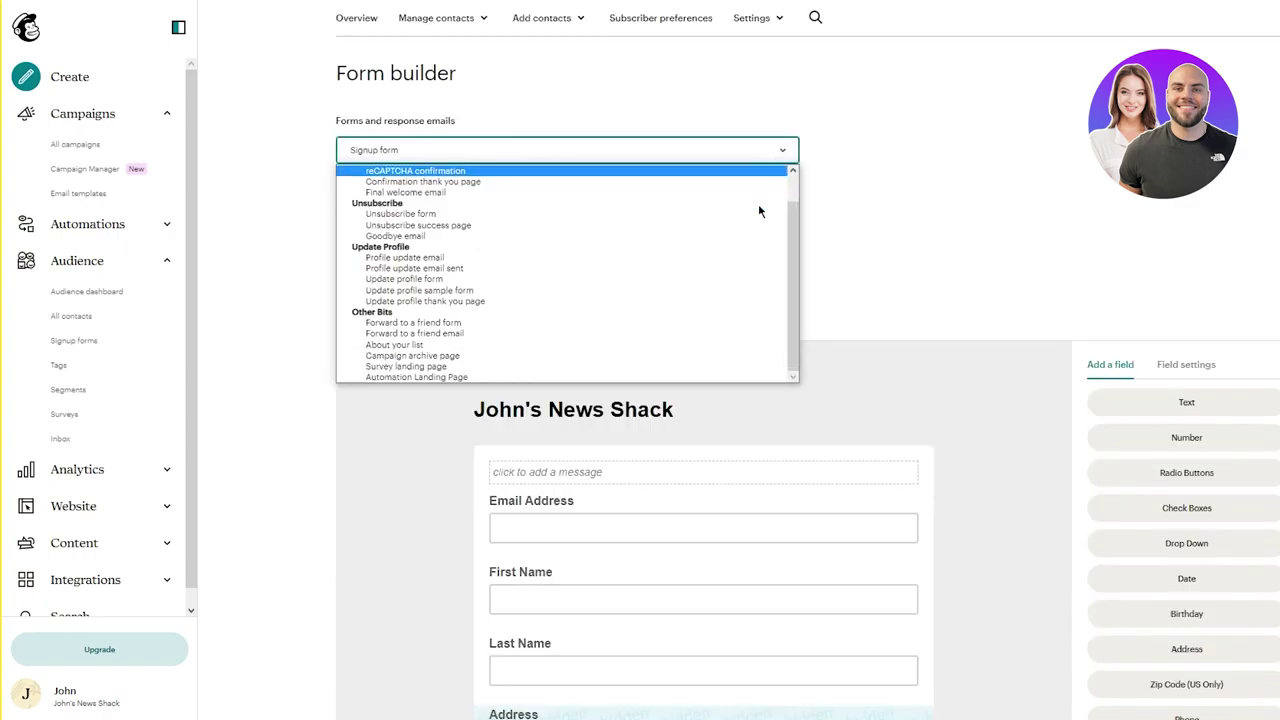
pyautogui.scroll(1, 757, 206)
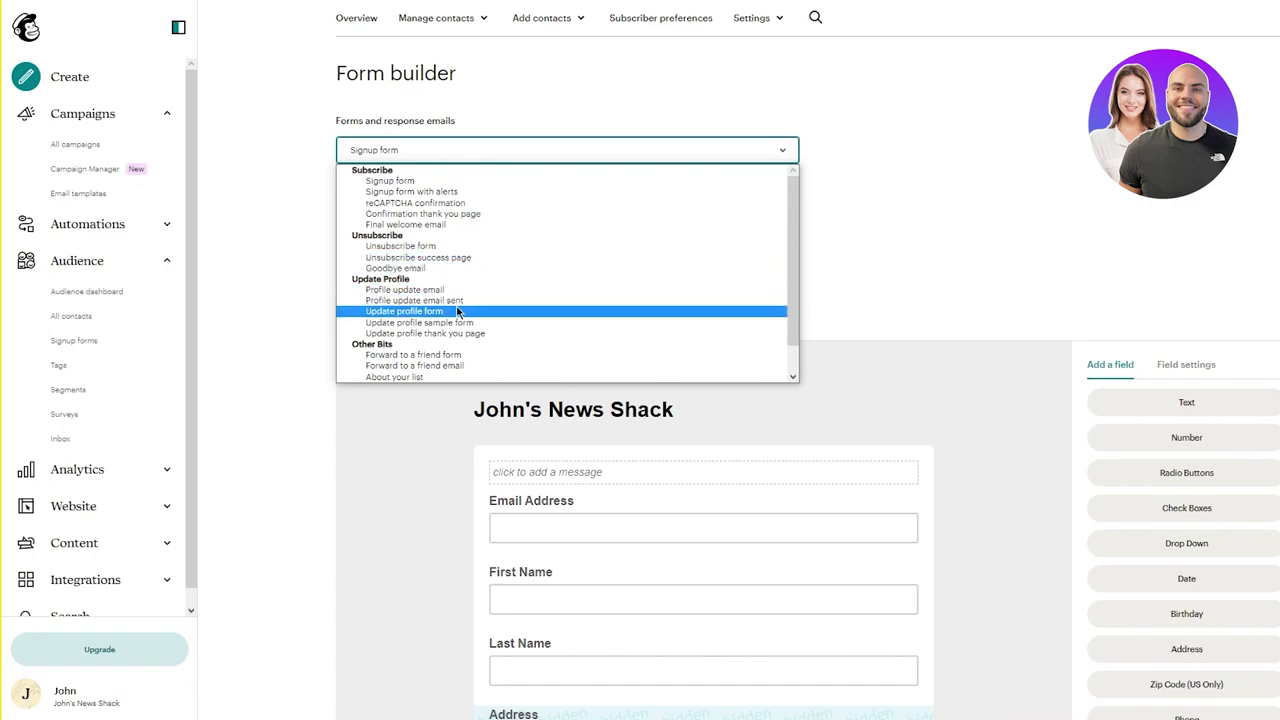
pyautogui.scroll(-1, 457, 313)
pyautogui.press('Escape')
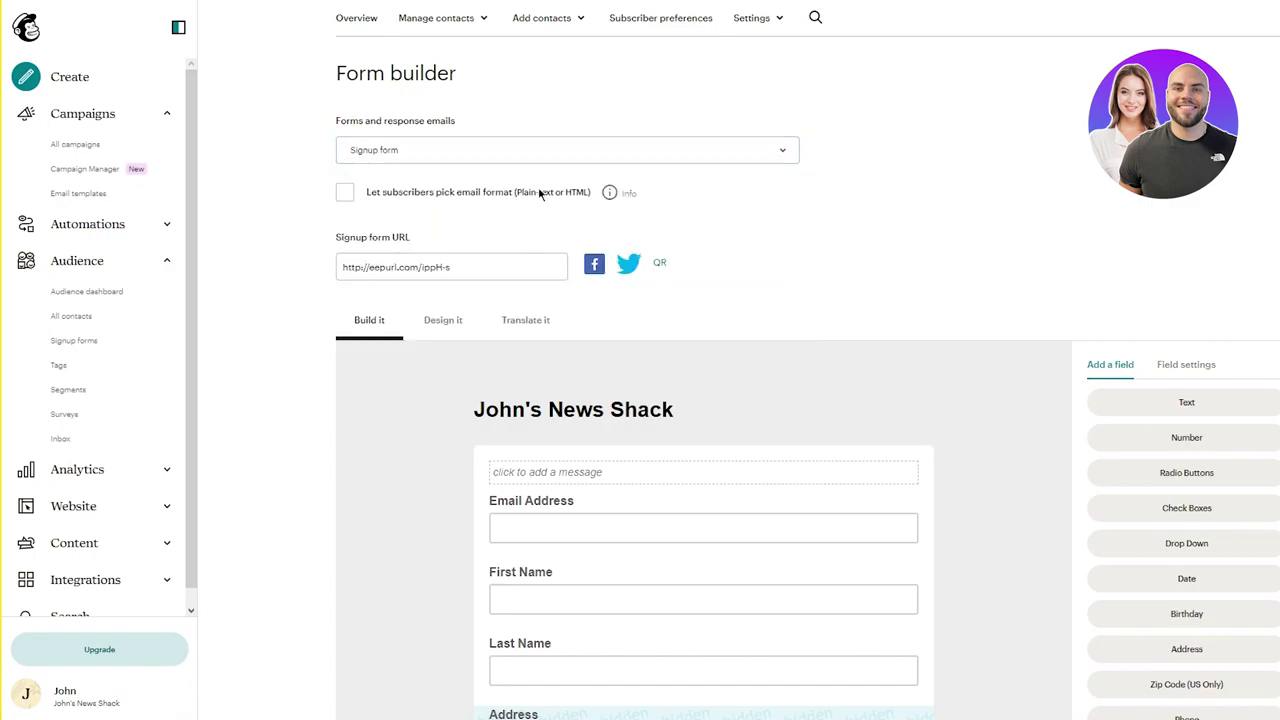
pyautogui.scroll(-3, 540, 191)
pyautogui.scroll(3, 538, 193)
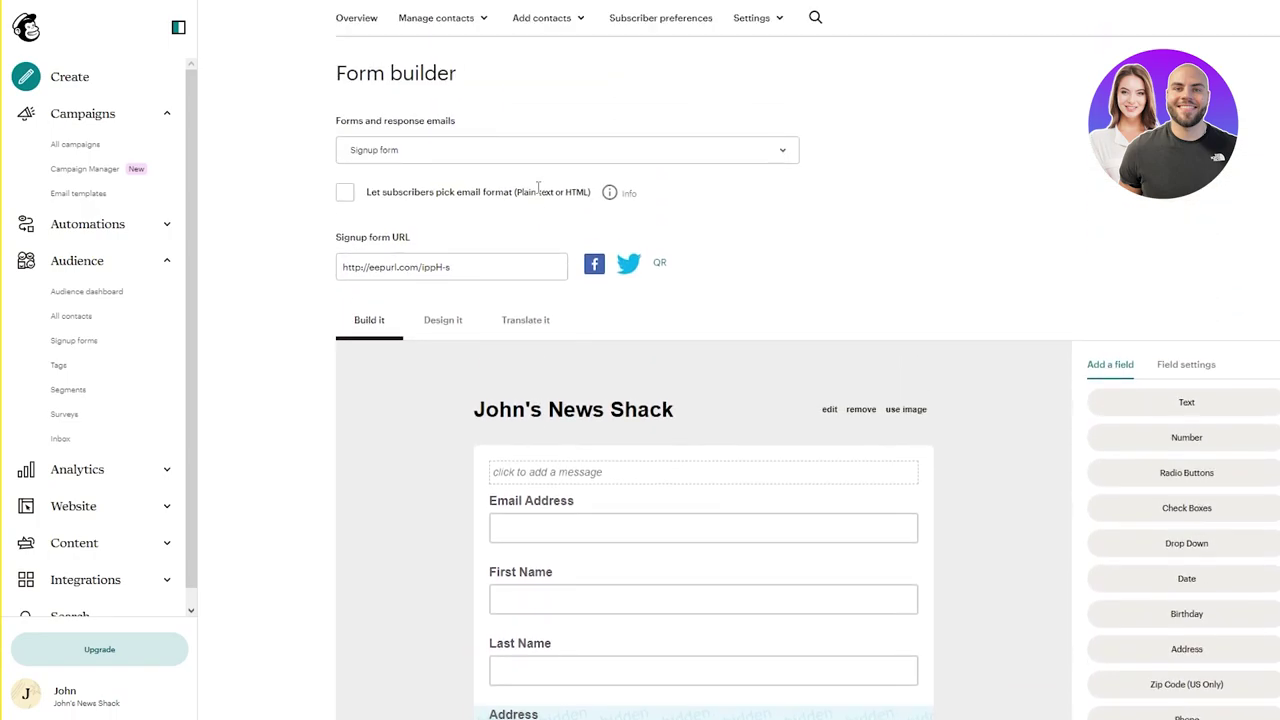
pyautogui.click(536, 263)
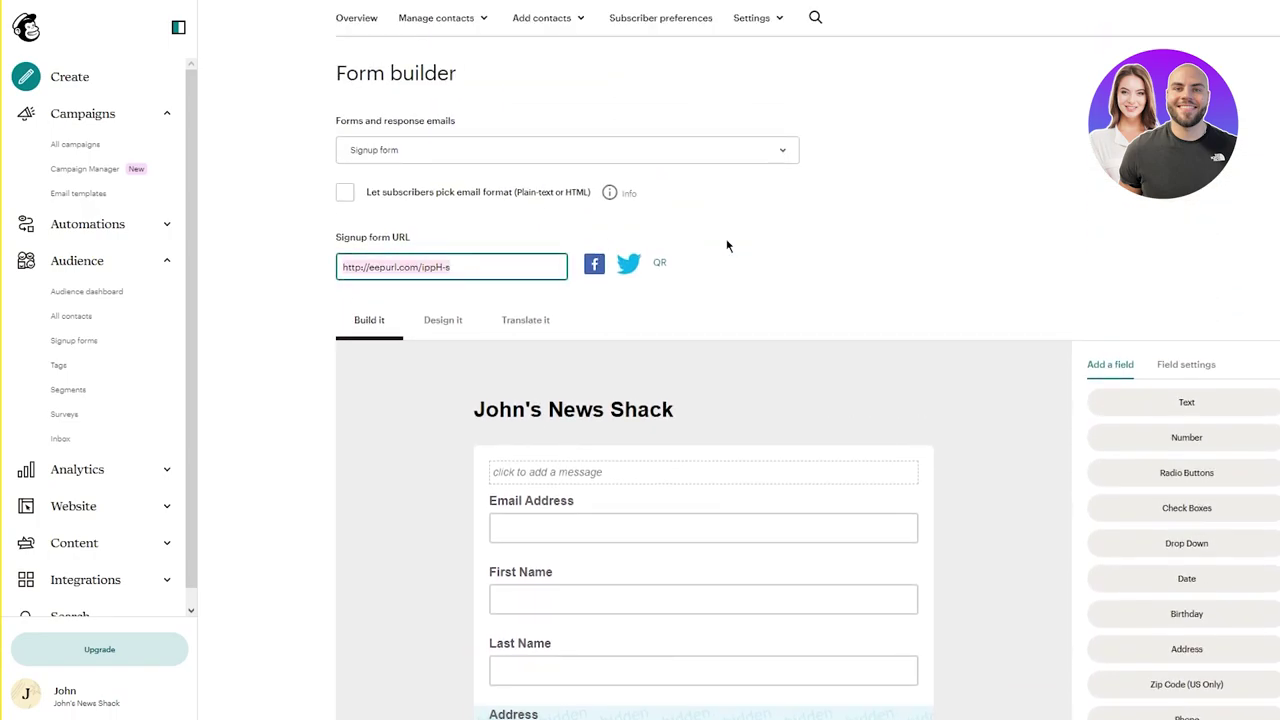
pyautogui.scroll(-4, 731, 243)
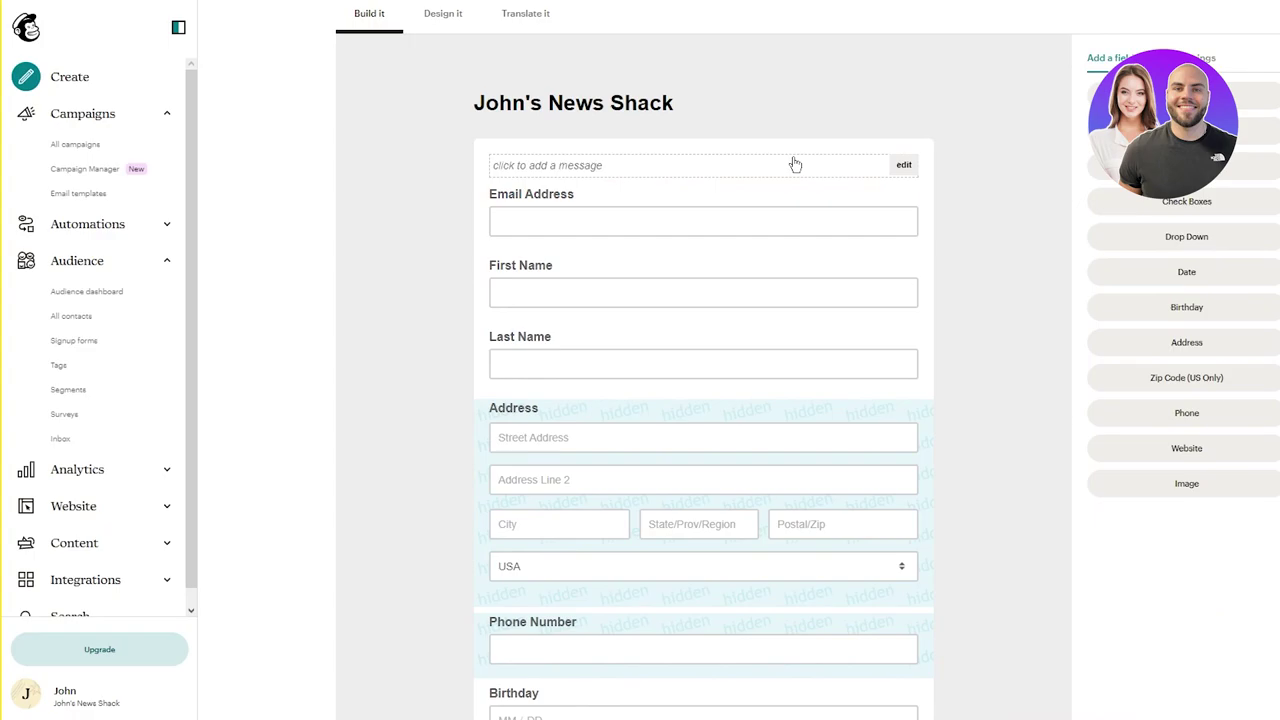
# - Add the intro message 'John's News Shack Provide you with This Form' to the signup form
pyautogui.click(646, 164)
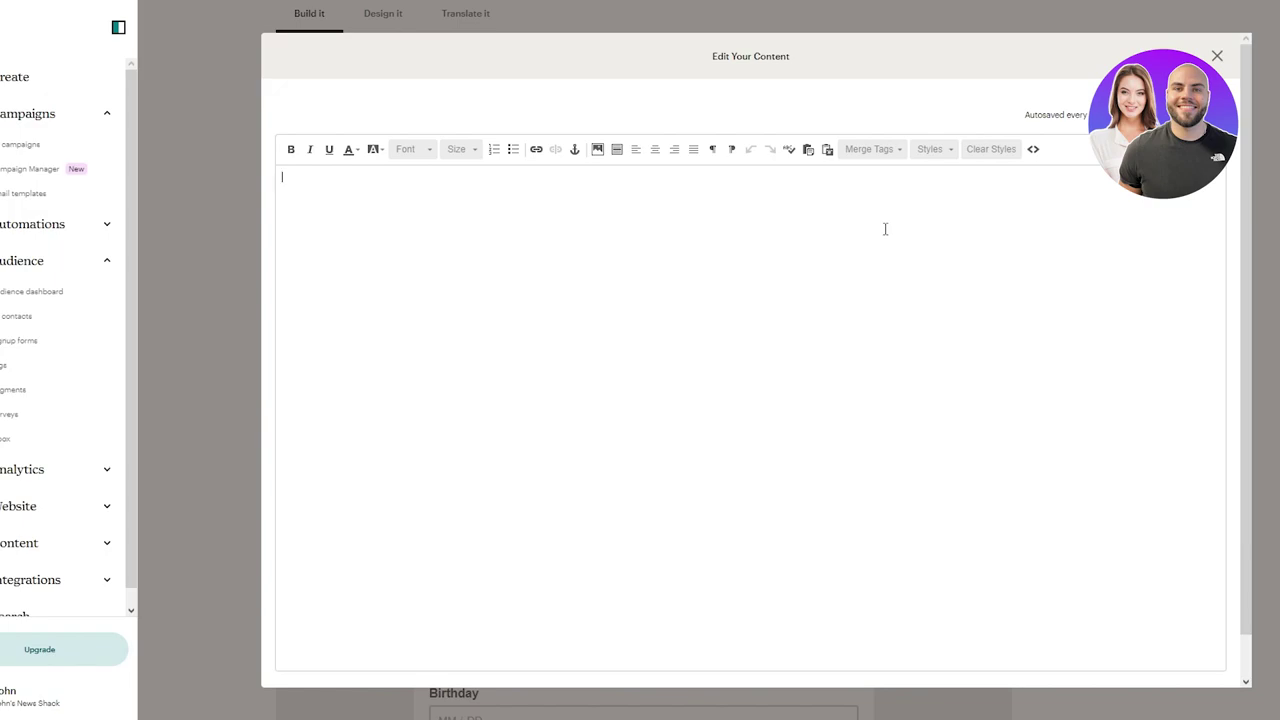
pyautogui.write("John's News Shack Provide you with This F")
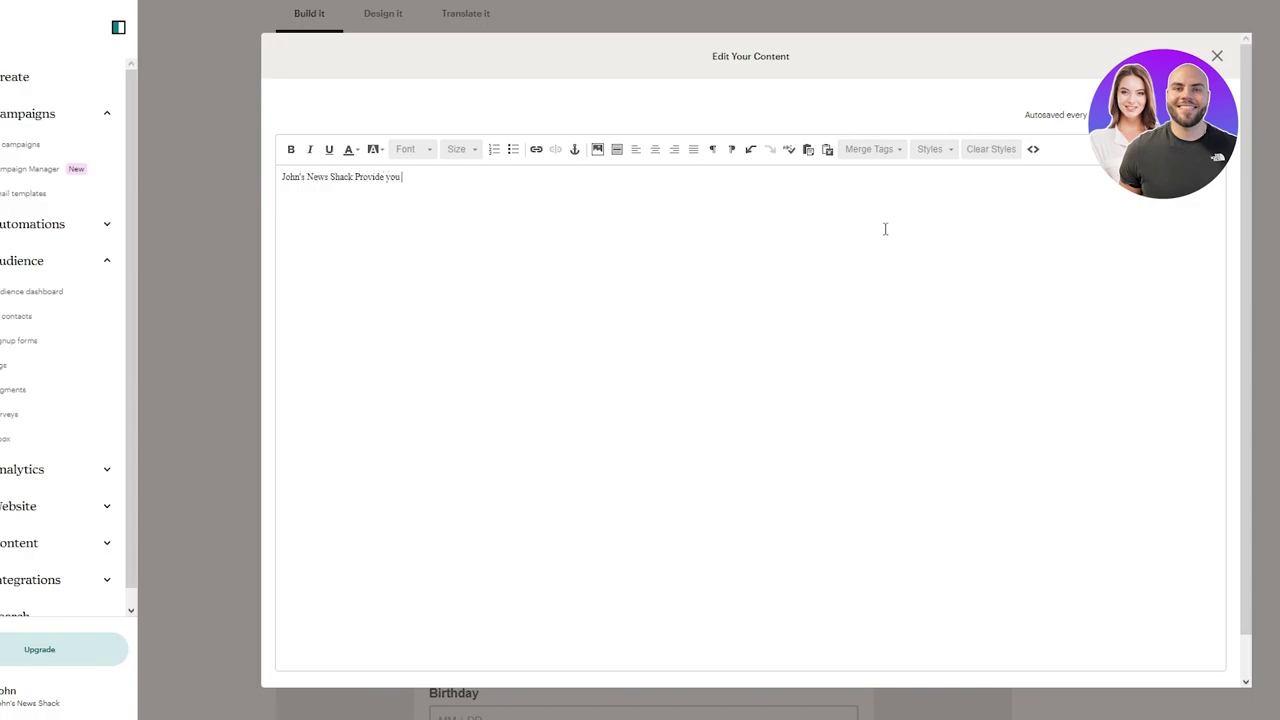
pyautogui.write('orm')
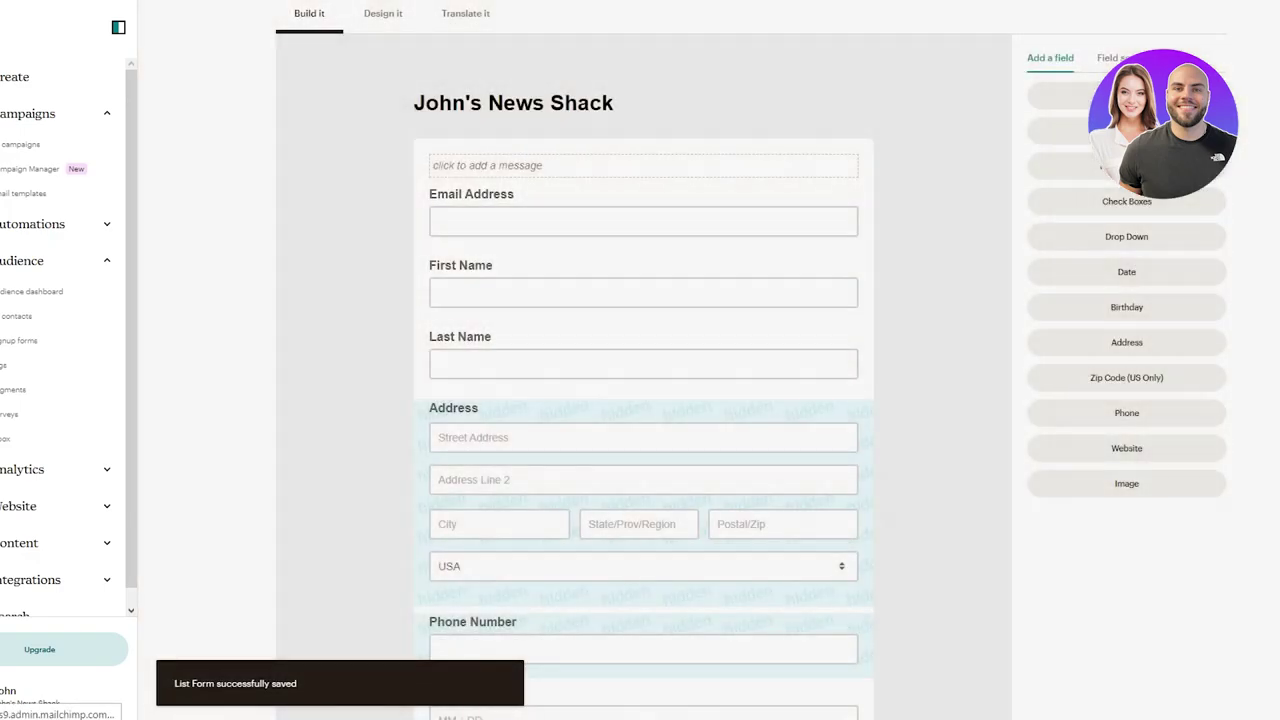
pyautogui.click(631, 232)
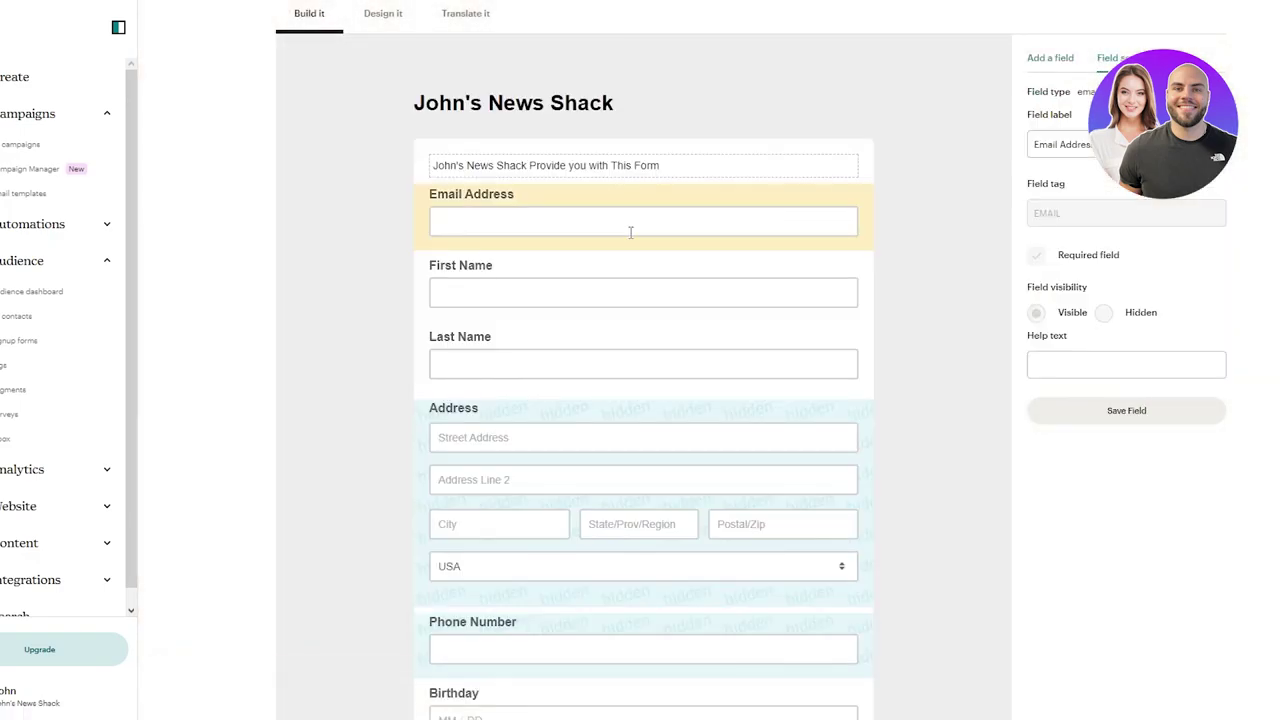
pyautogui.scroll(-2, 674, 173)
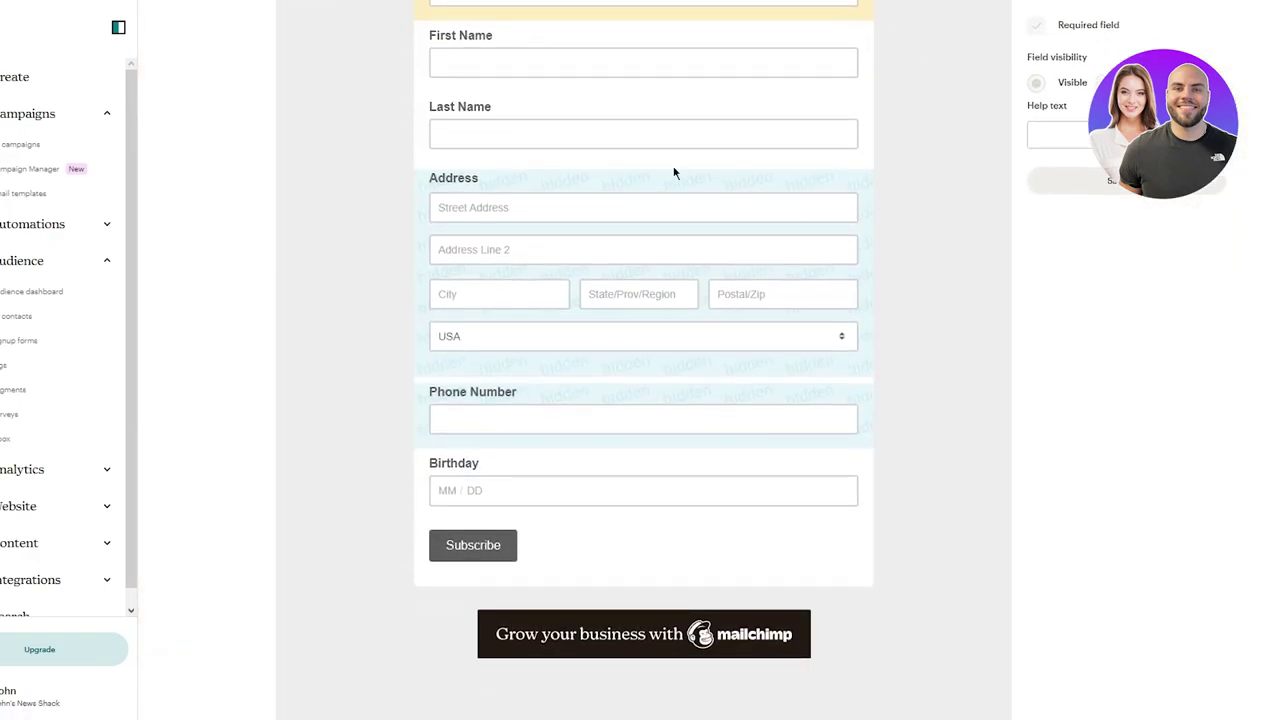
pyautogui.click(604, 124)
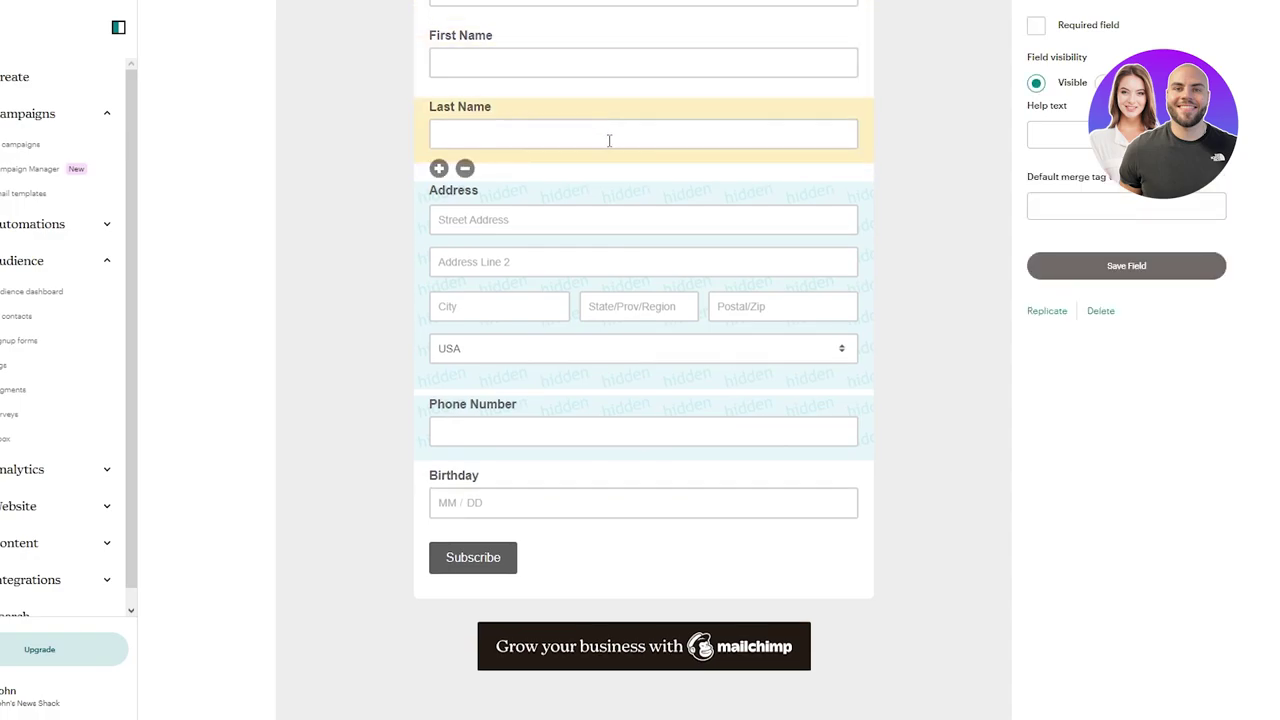
pyautogui.scroll(2, 700, 180)
pyautogui.scroll(-1, 660, 420)
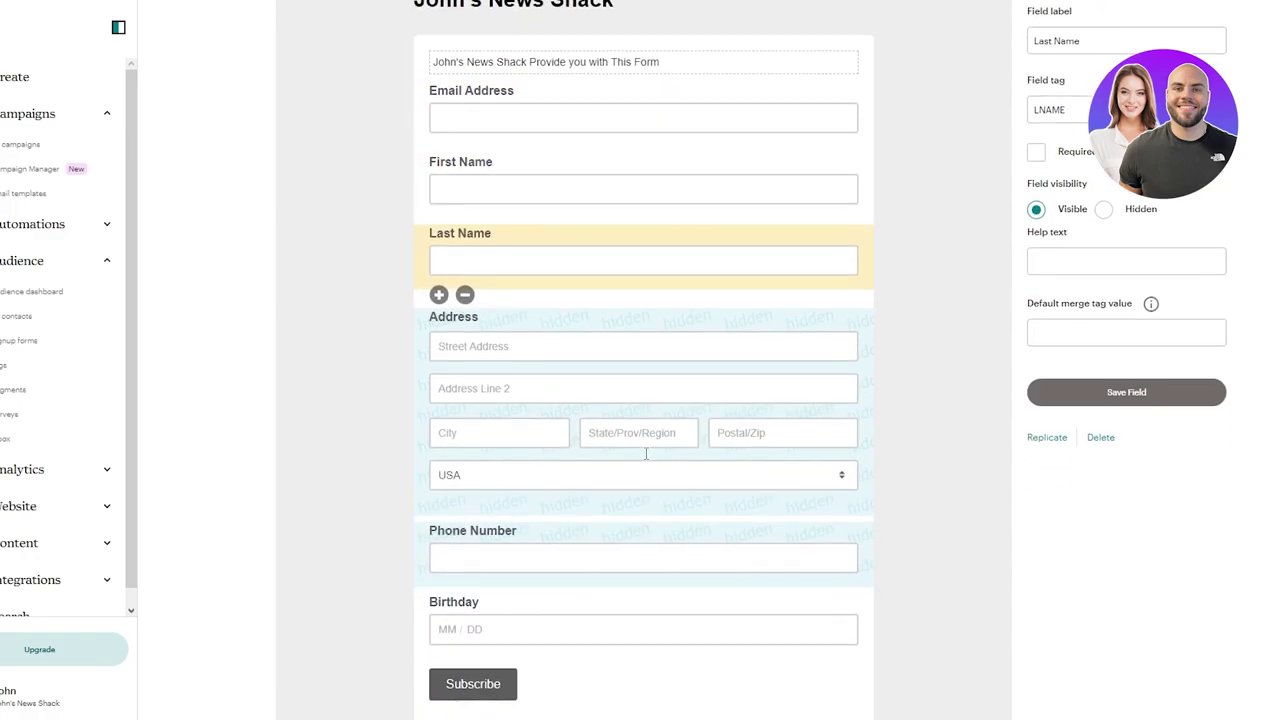
pyautogui.scroll(-1, 646, 453)
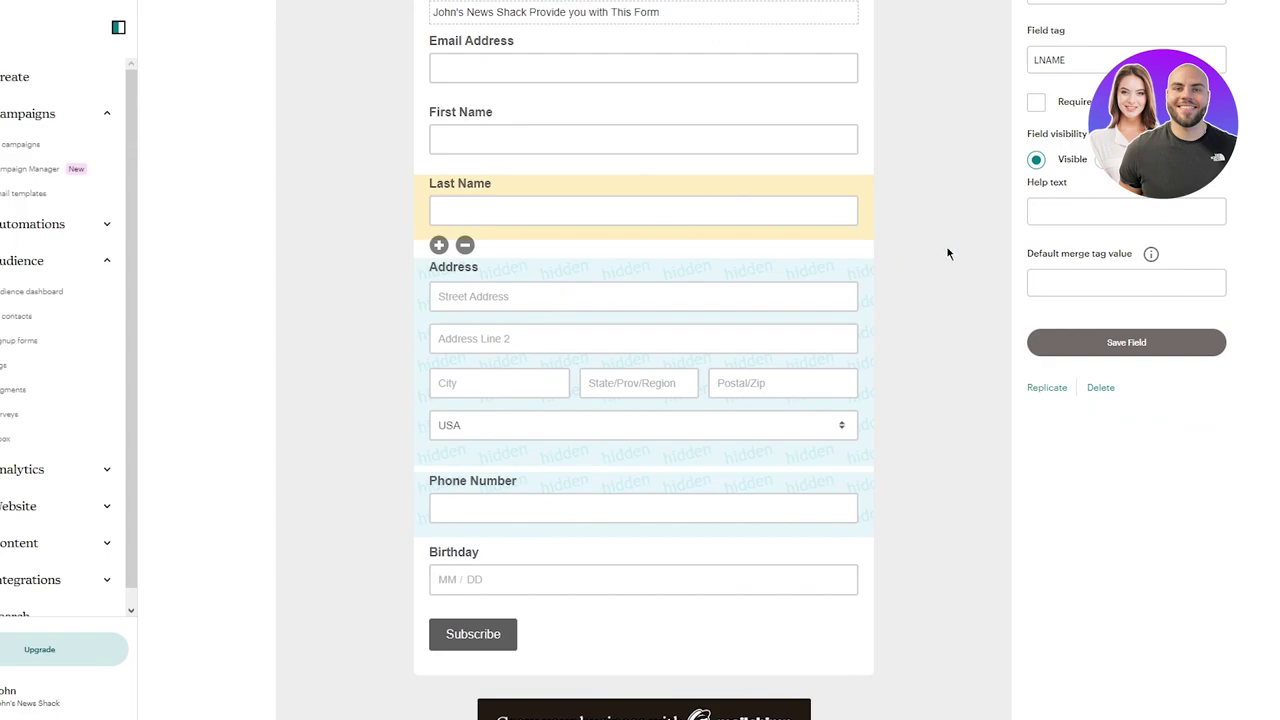
pyautogui.click(609, 115)
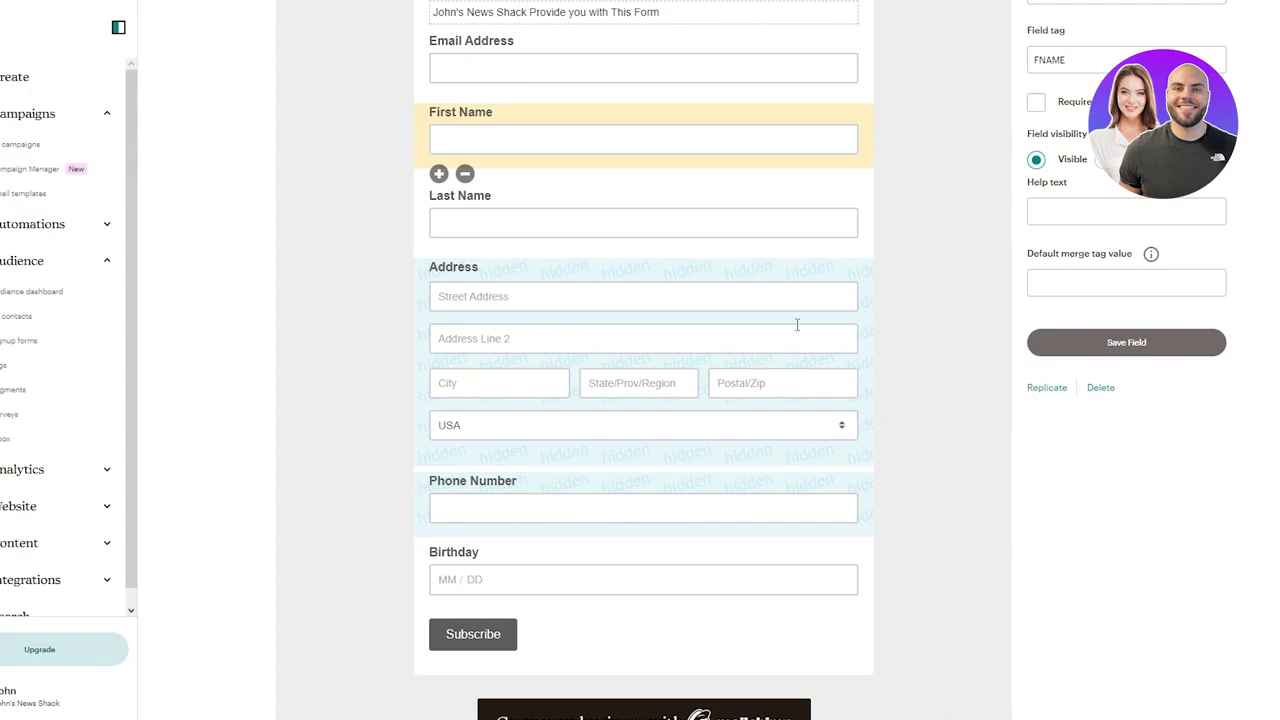
pyautogui.scroll(4, 1130, 246)
pyautogui.scroll(-3, 1130, 246)
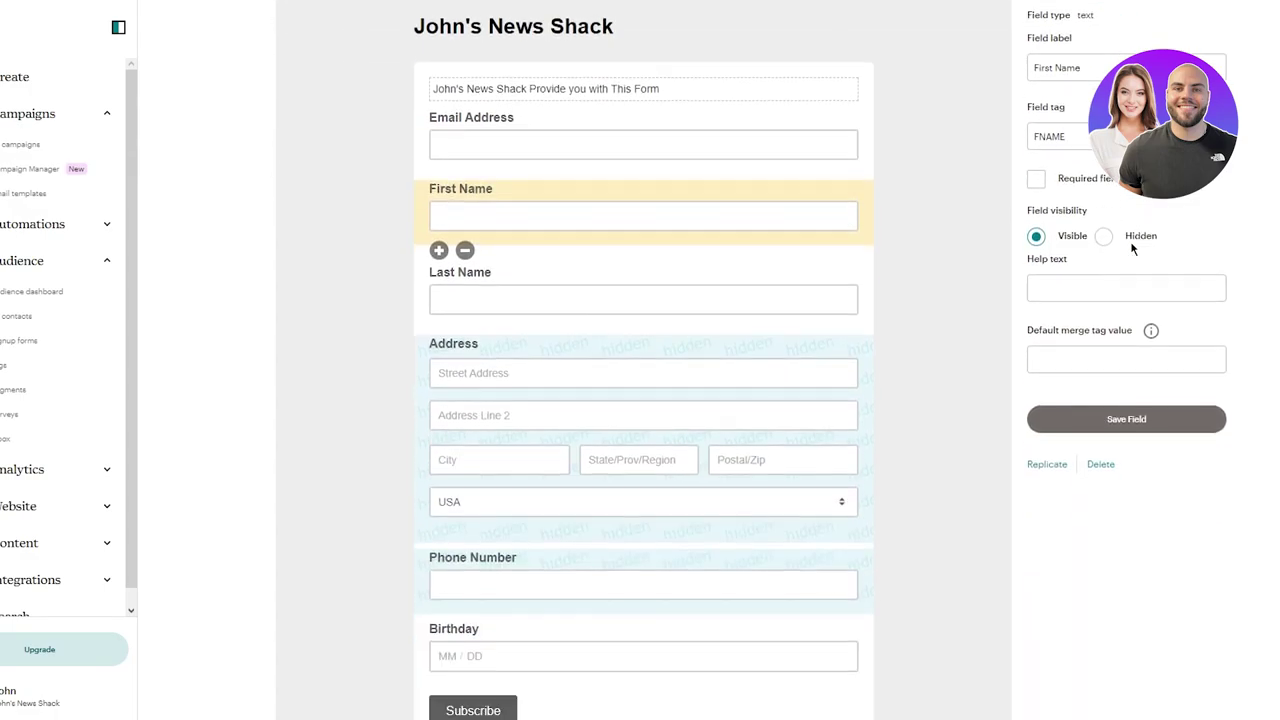
pyautogui.scroll(2, 1107, 193)
pyautogui.click(1052, 134)
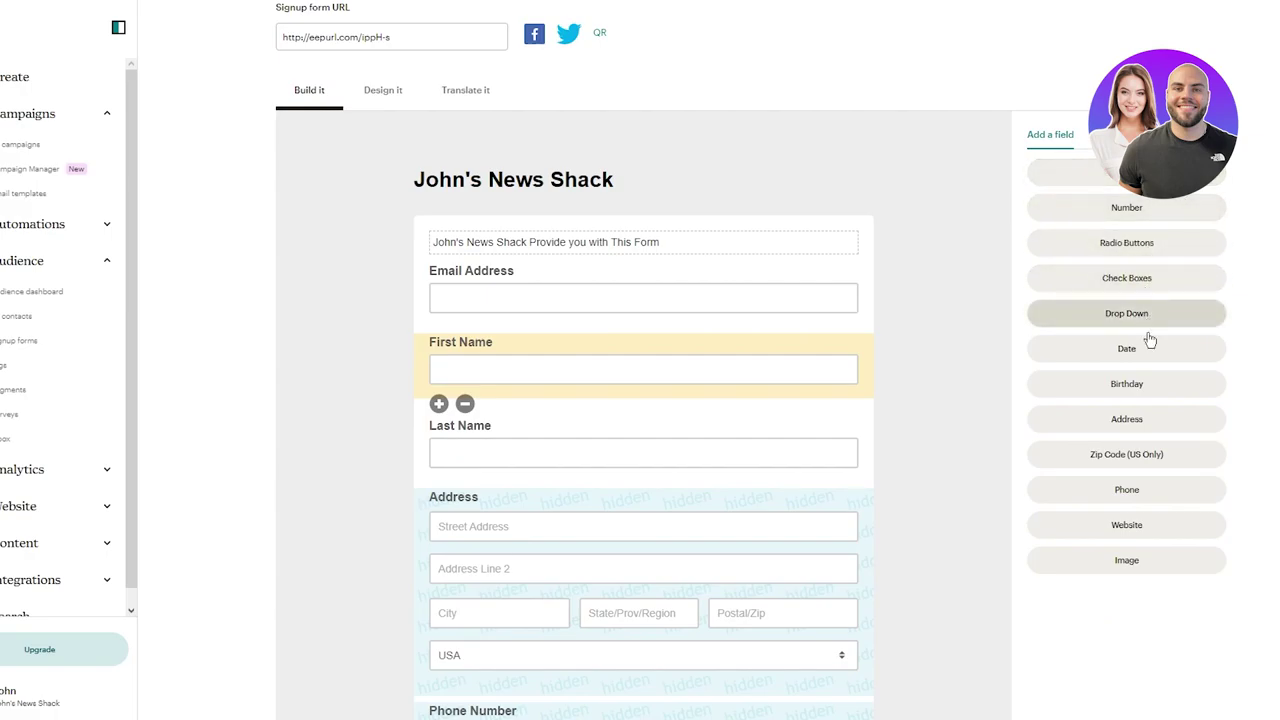
pyautogui.scroll(-3, 1146, 346)
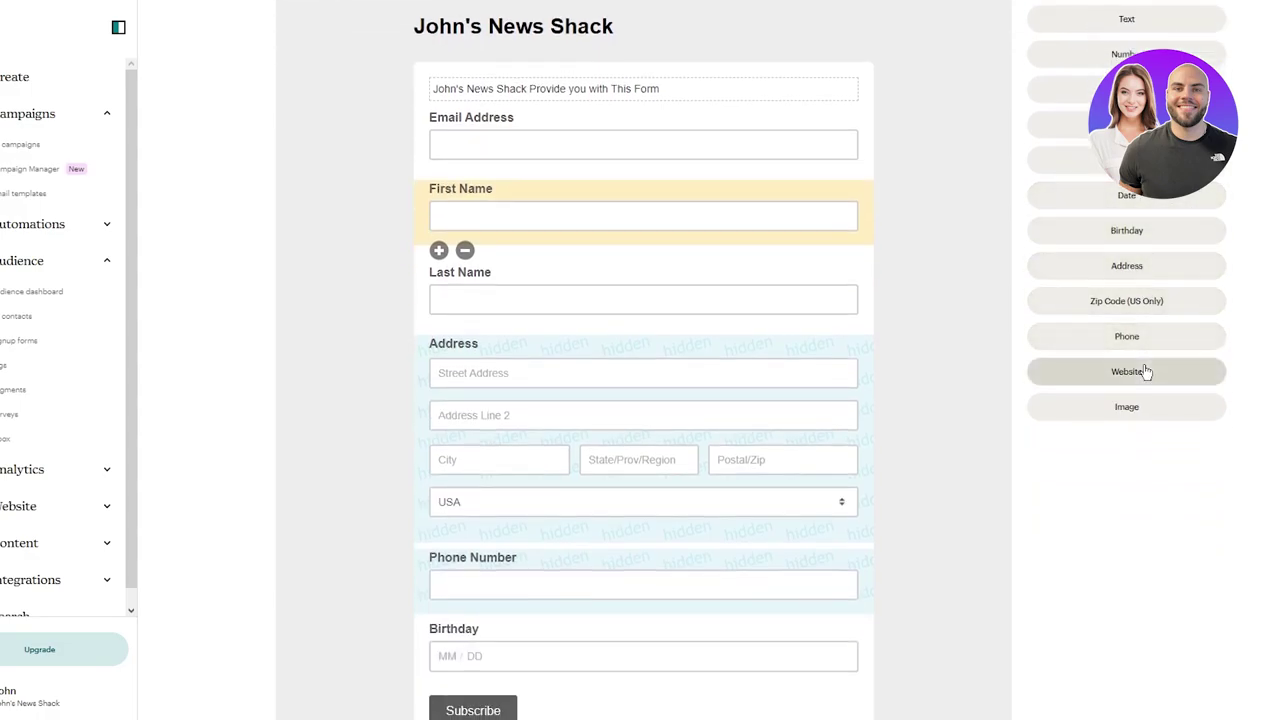
pyautogui.scroll(-4, 803, 312)
pyautogui.scroll(3, 797, 302)
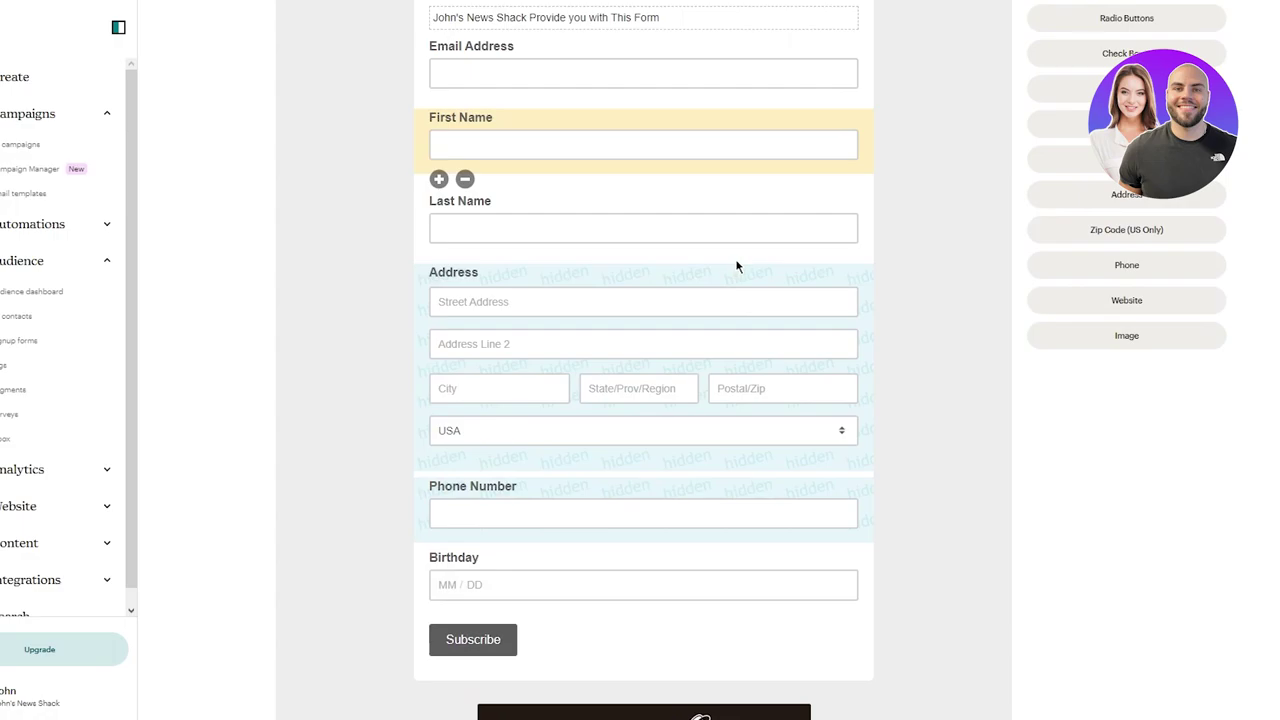
pyautogui.click(1127, 279)
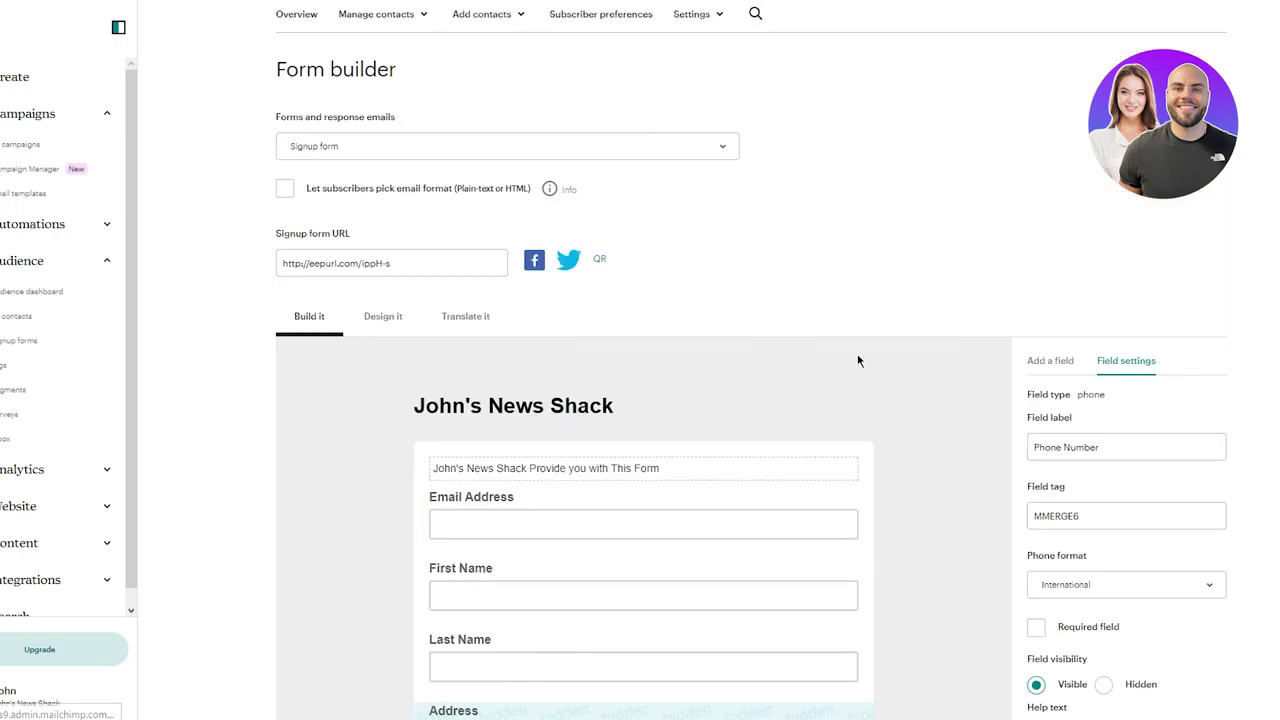
pyautogui.scroll(-3, 777, 360)
pyautogui.scroll(-9, 857, 358)
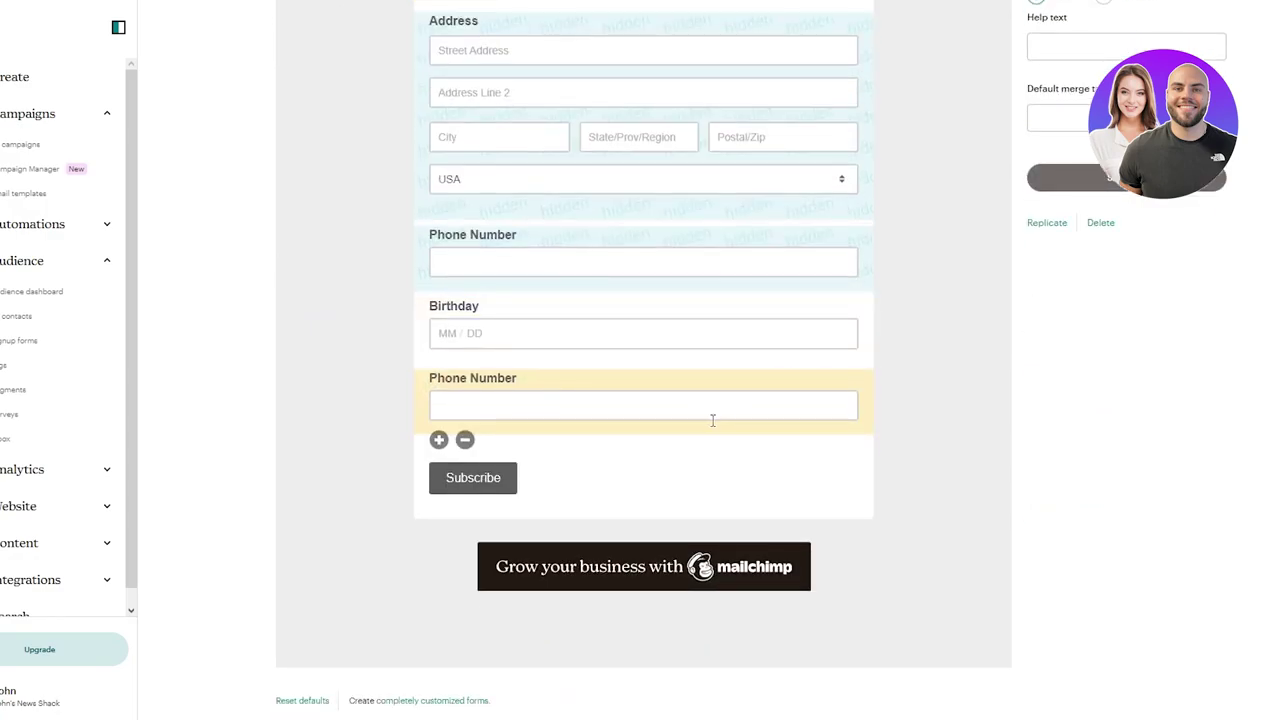
pyautogui.click(465, 440)
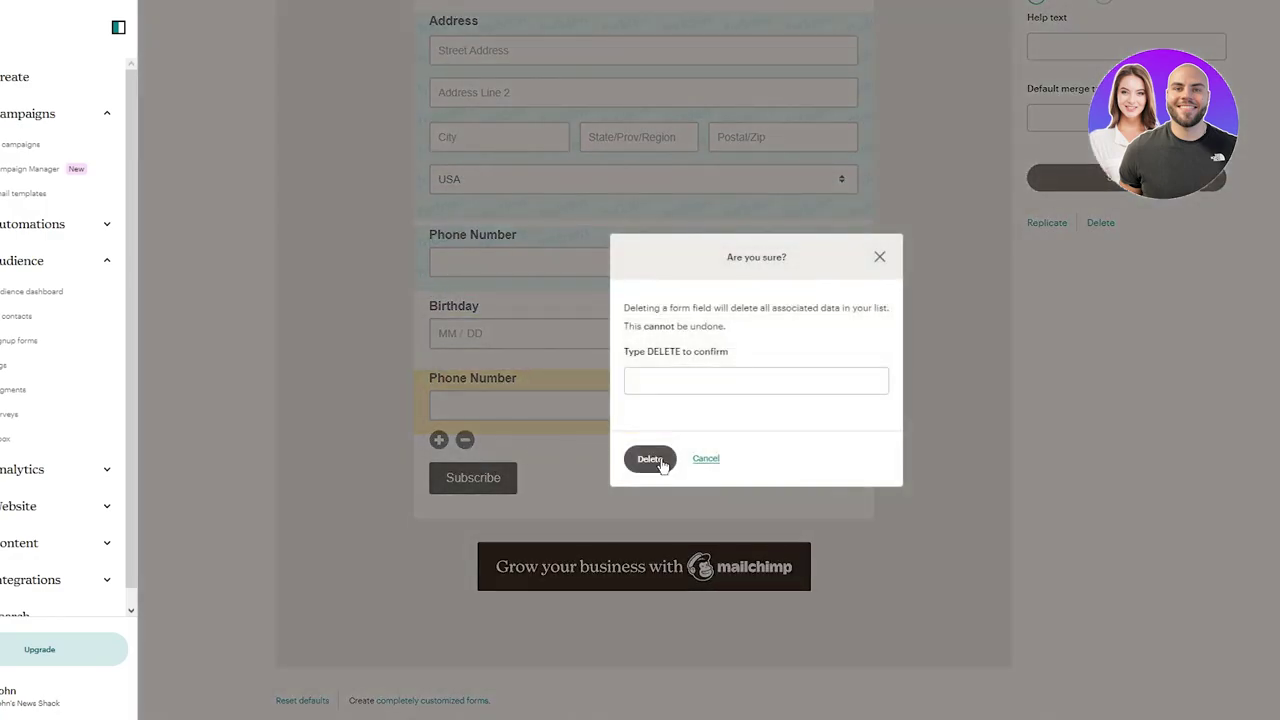
pyautogui.click(655, 470)
pyautogui.click(688, 378)
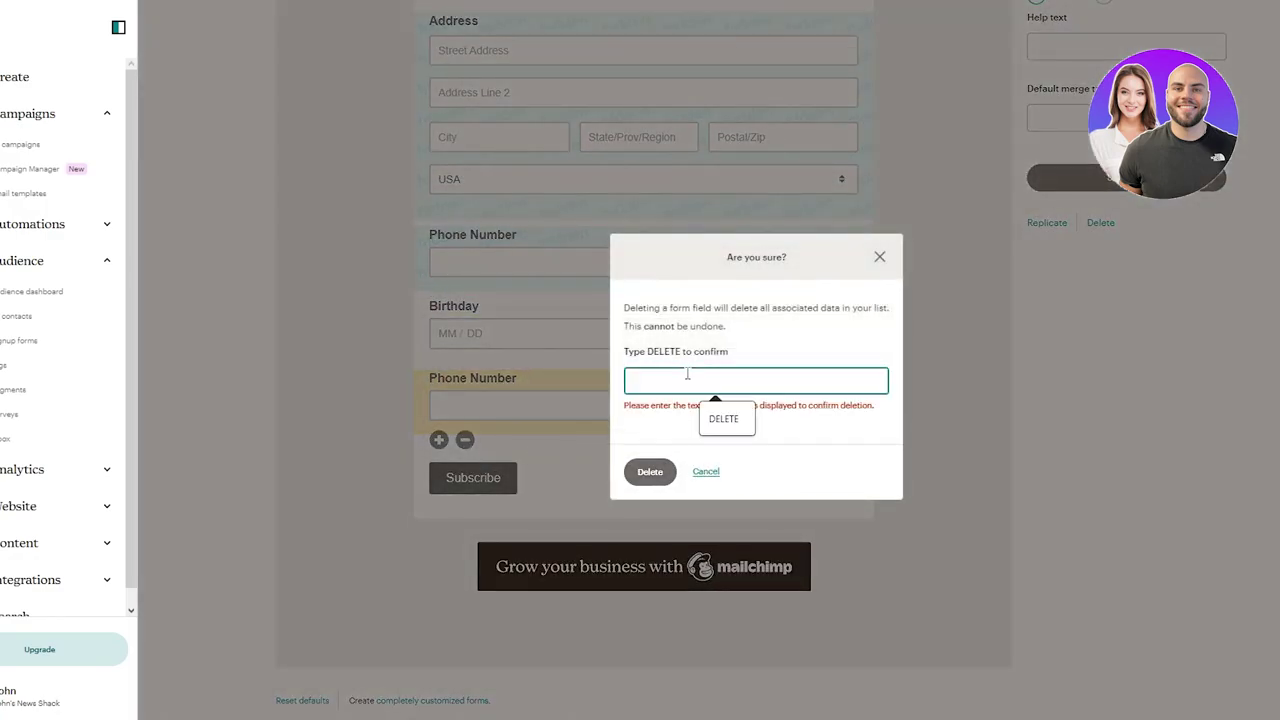
pyautogui.click(724, 419)
pyautogui.click(645, 472)
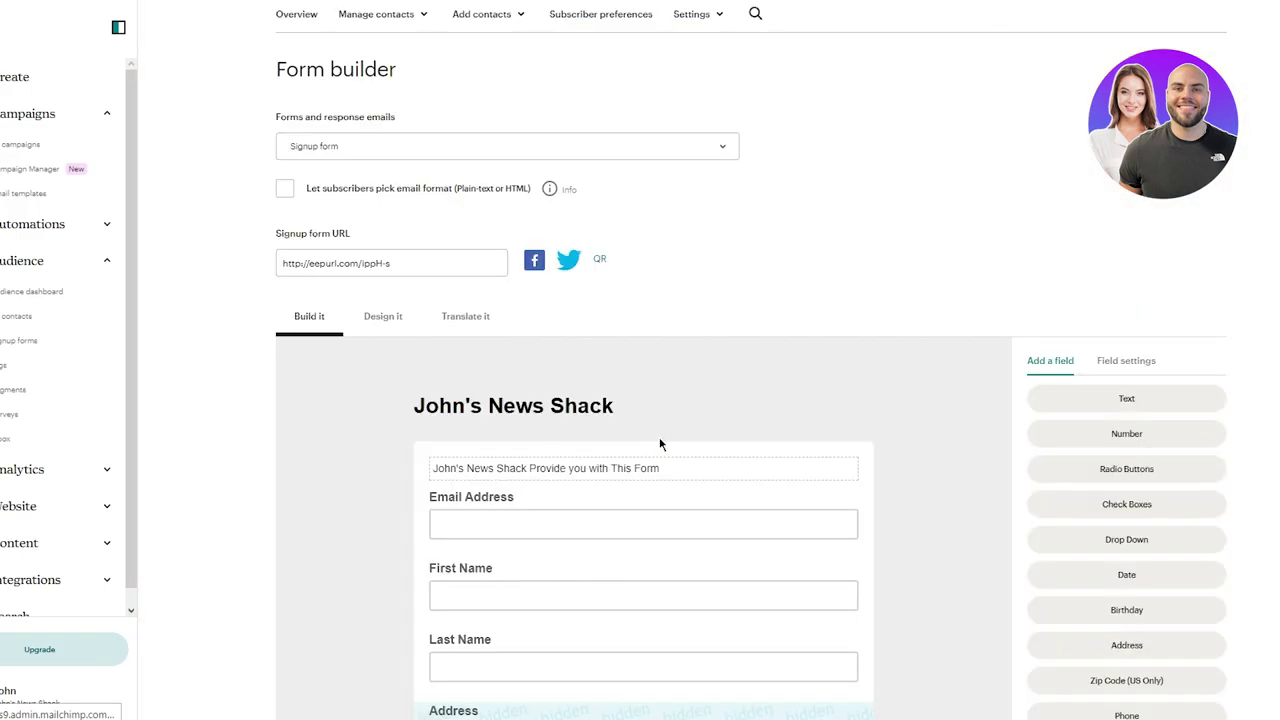
# - Change the signup form's page background from grey #eeeeee to red #d94545
pyautogui.scroll(-5, 668, 436)
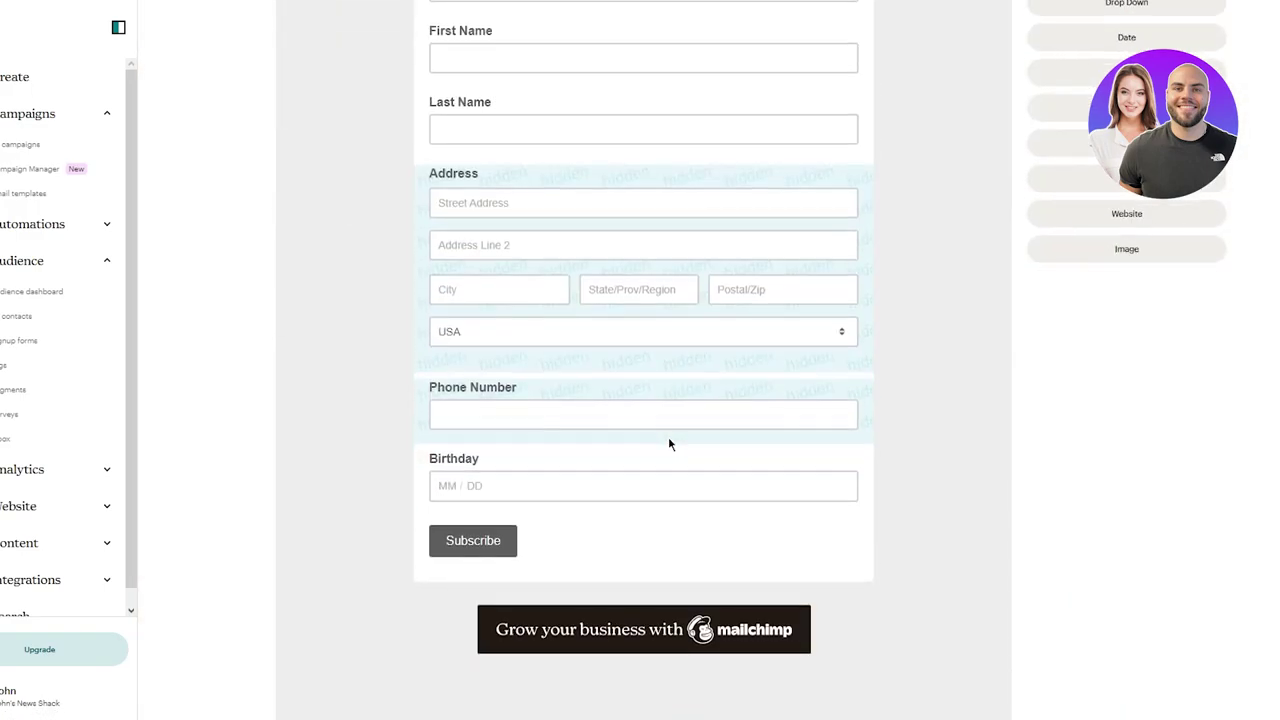
pyautogui.scroll(-1, 668, 436)
pyautogui.scroll(5, 668, 445)
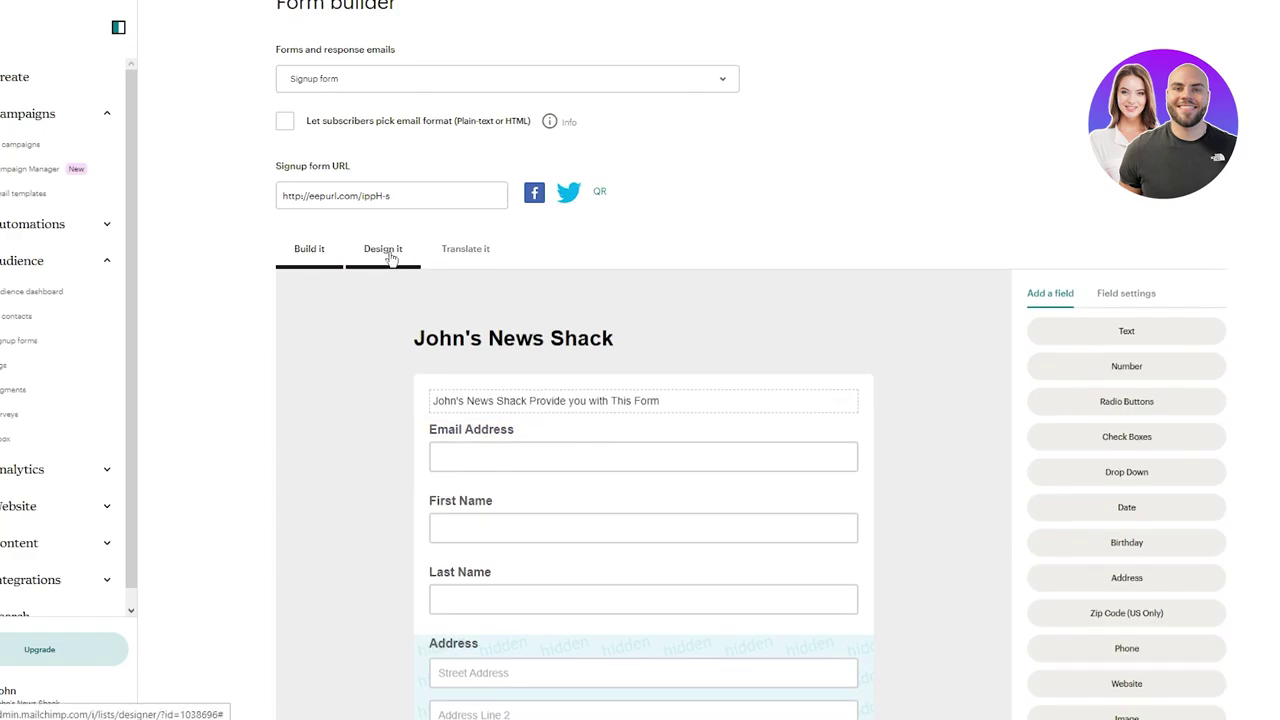
pyautogui.click(388, 253)
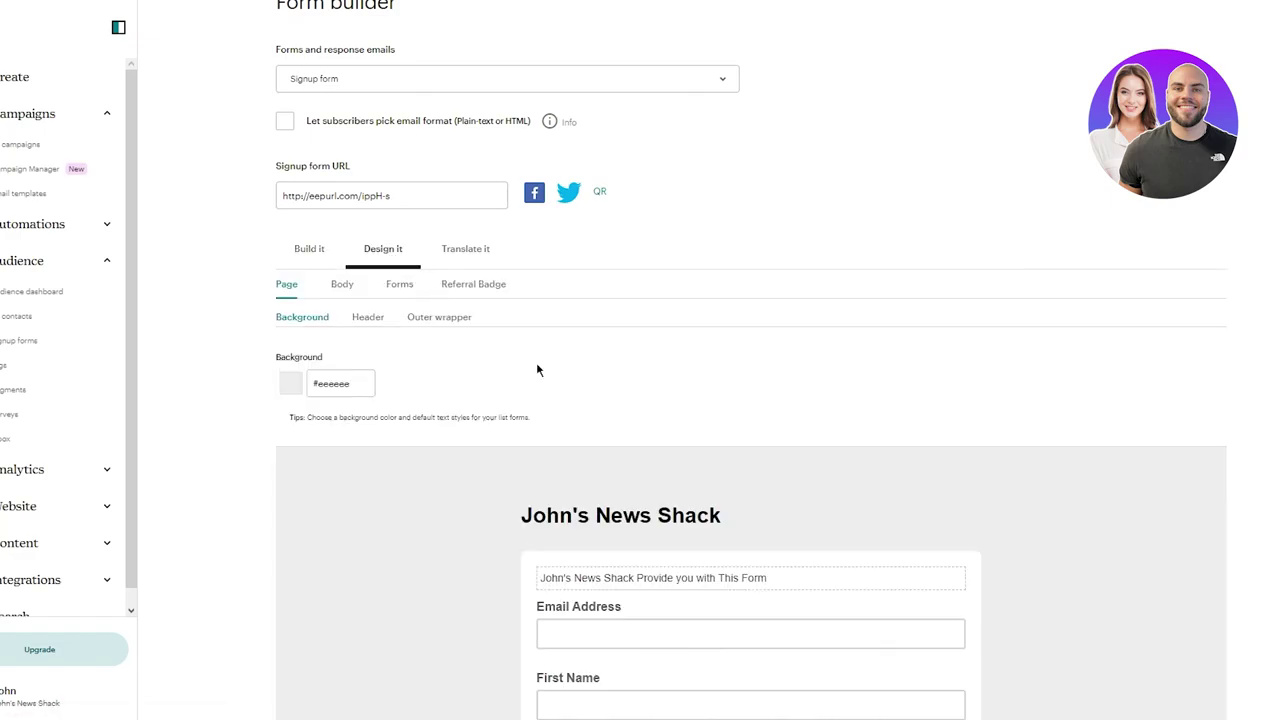
pyautogui.scroll(-2, 537, 366)
pyautogui.scroll(-3, 537, 368)
pyautogui.scroll(6, 537, 368)
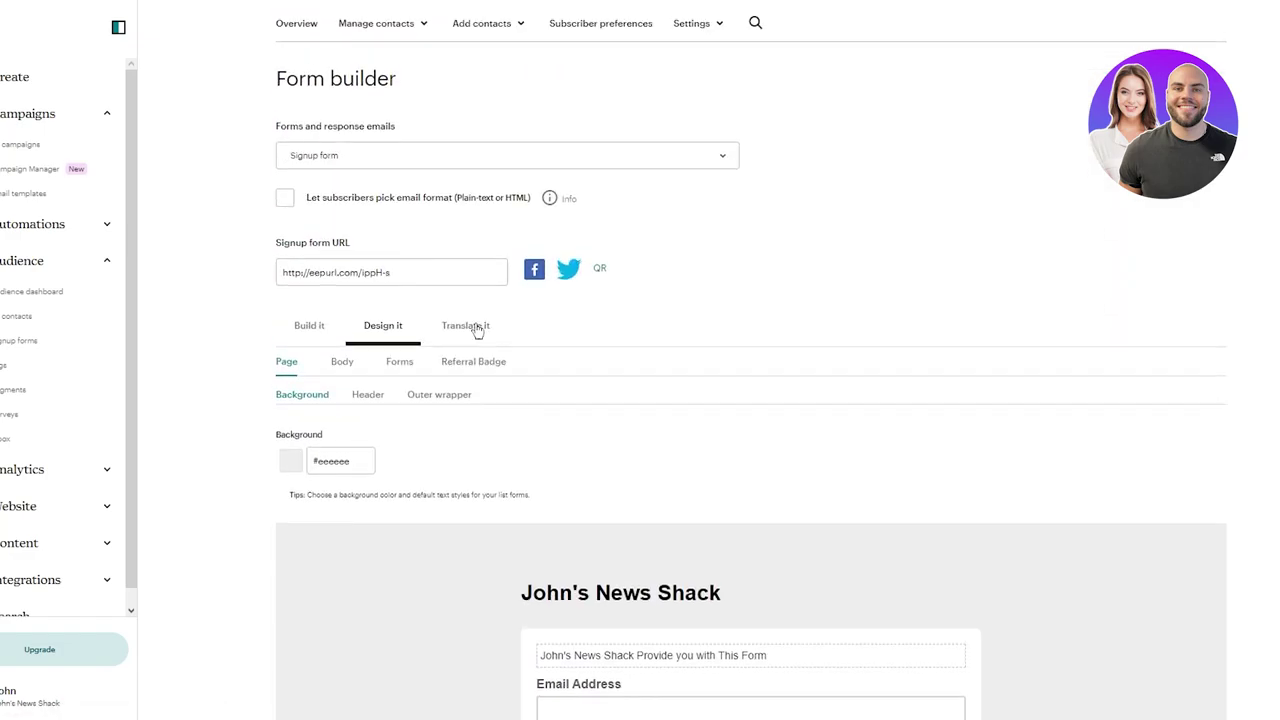
pyautogui.click(328, 458)
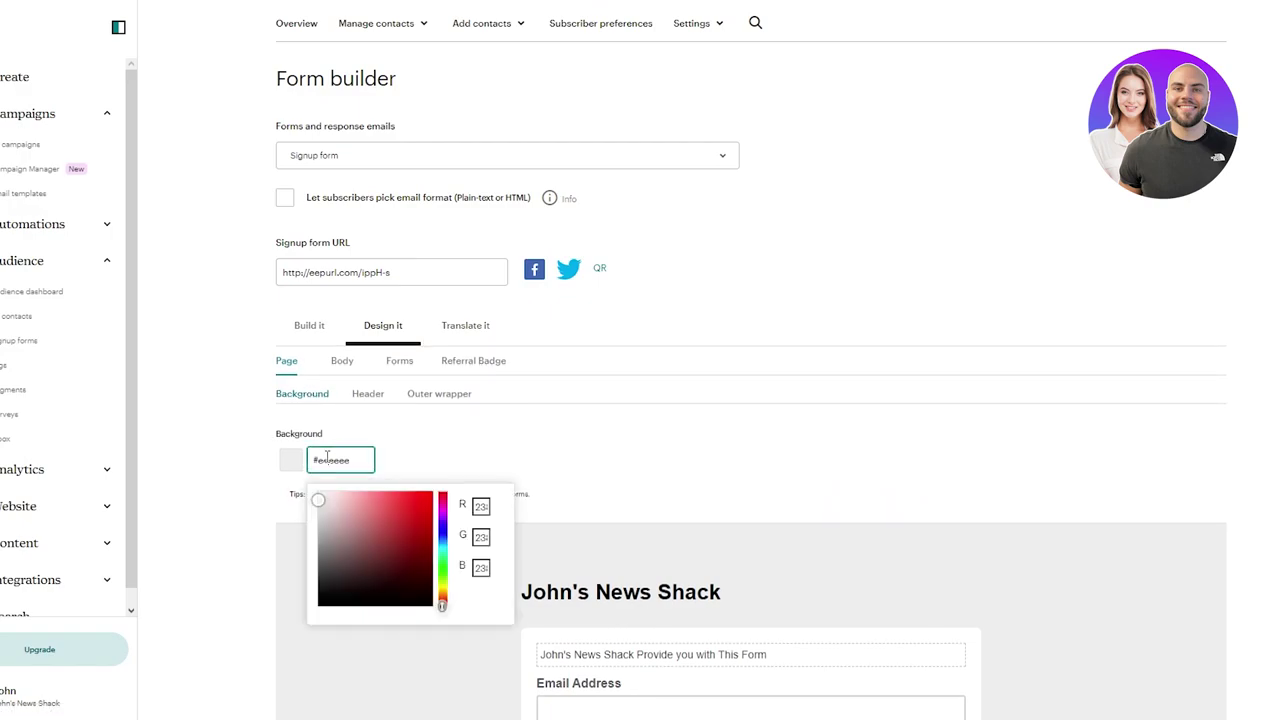
pyautogui.click(396, 509)
pyautogui.click(565, 475)
pyautogui.scroll(-5, 623, 469)
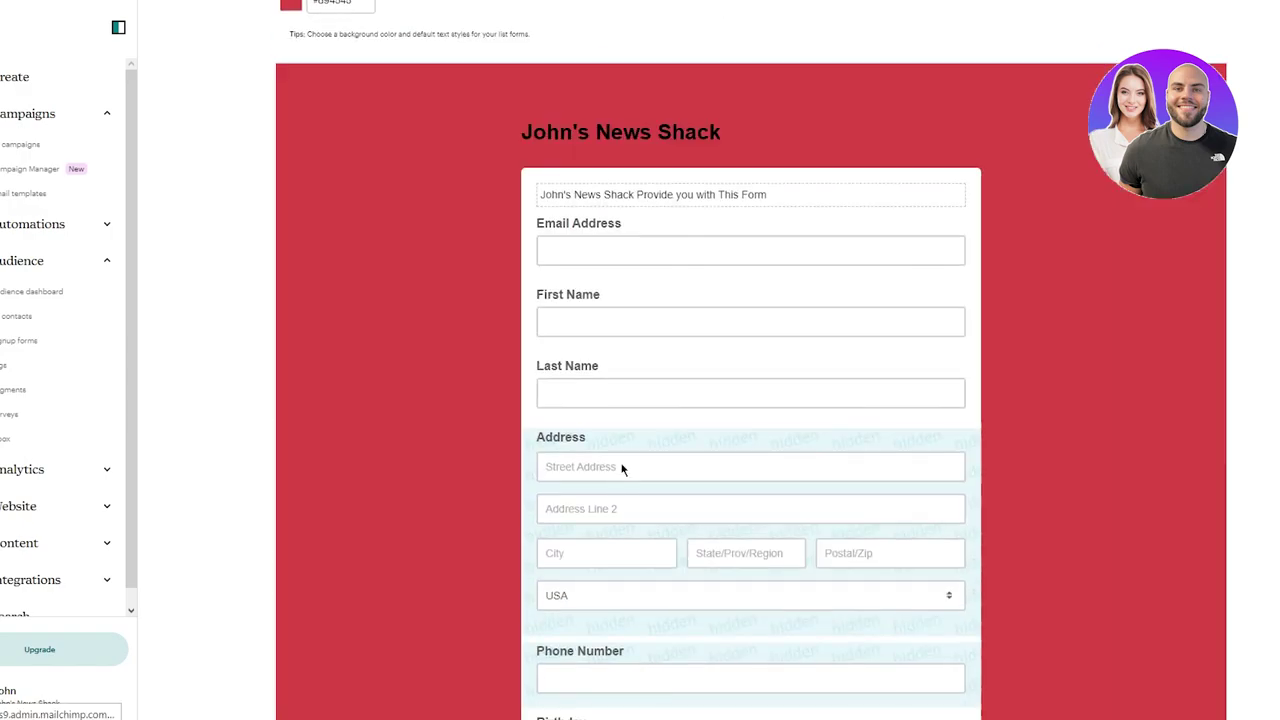
pyautogui.scroll(5, 620, 463)
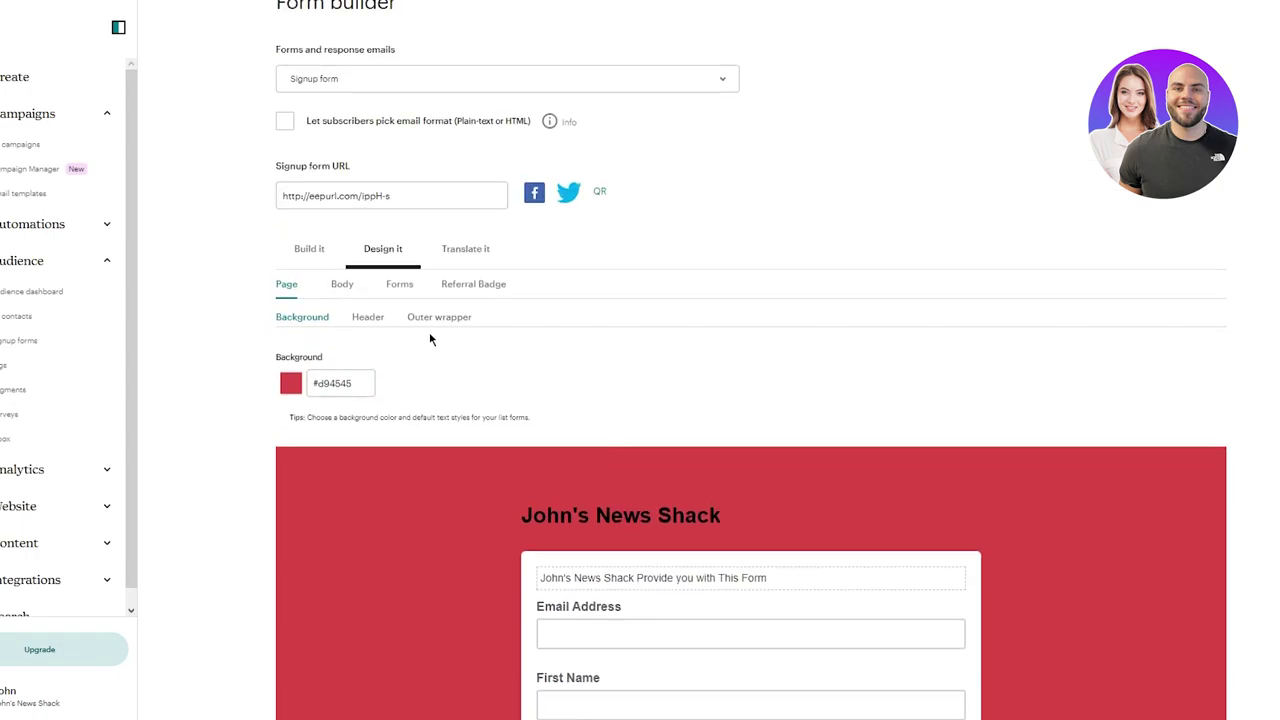
# - Set the form body background to dark red #842020, then show the Forms styling options
pyautogui.click(343, 286)
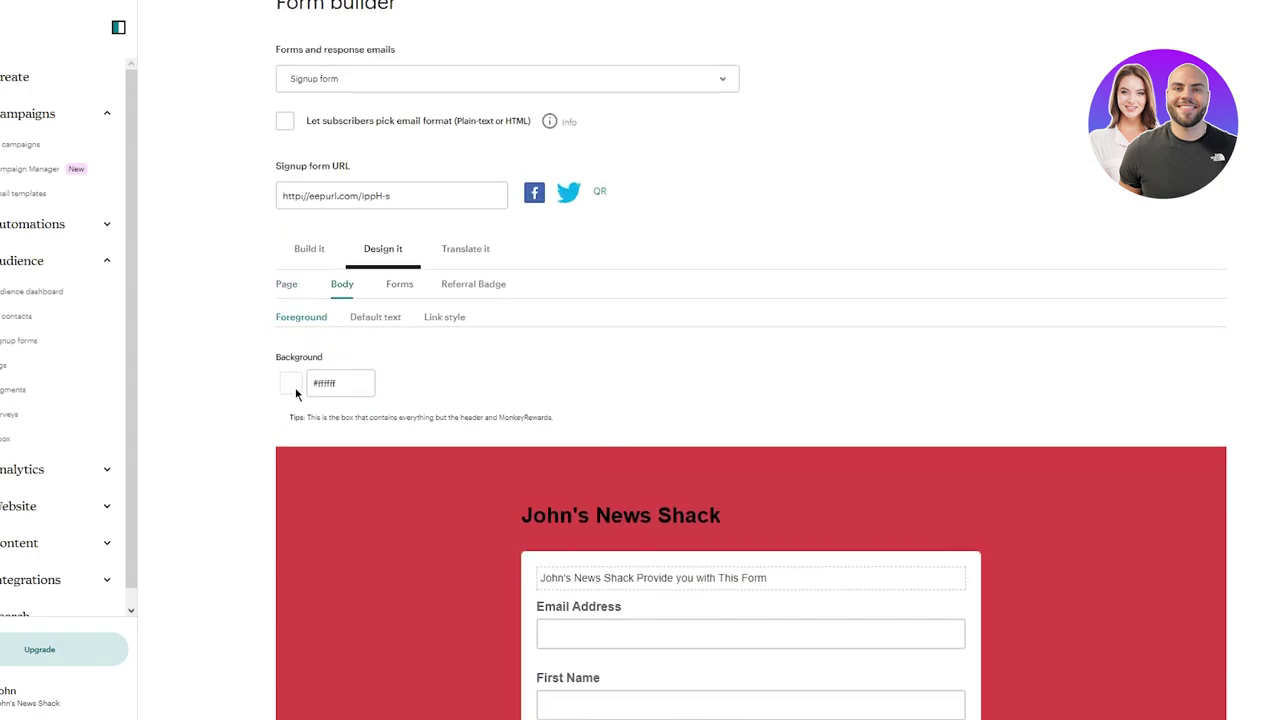
pyautogui.click(352, 383)
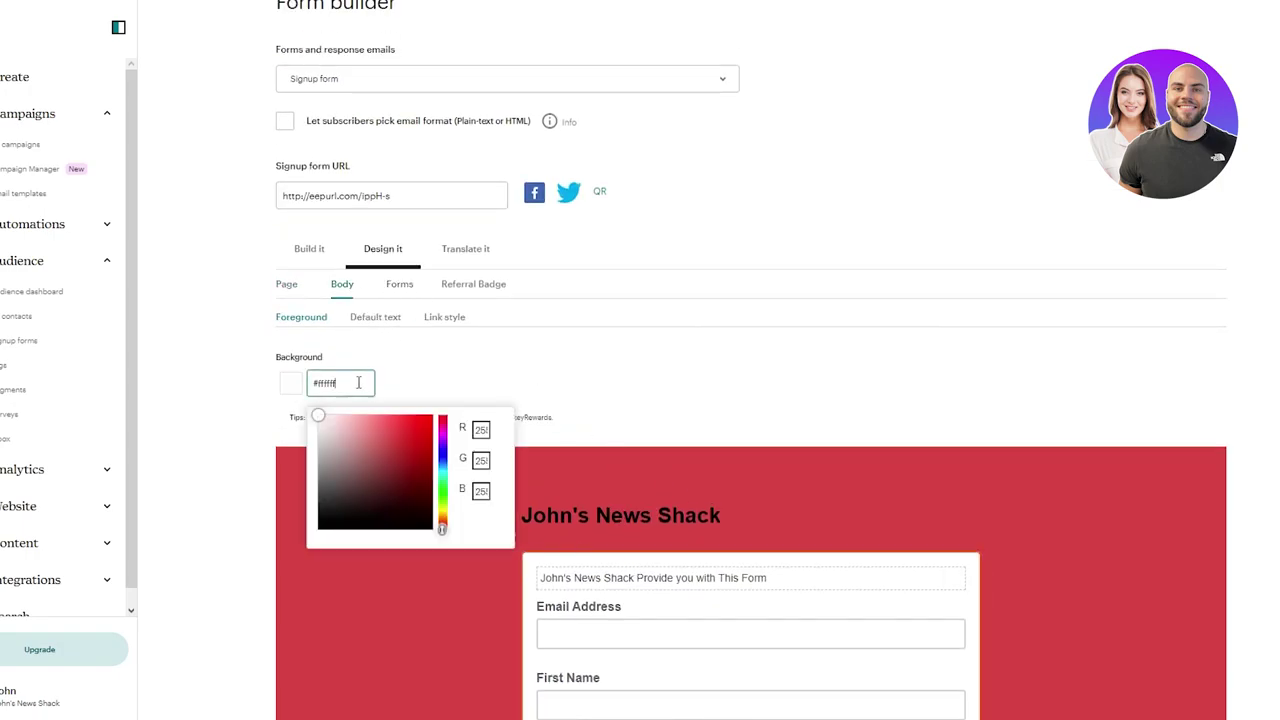
pyautogui.click(405, 470)
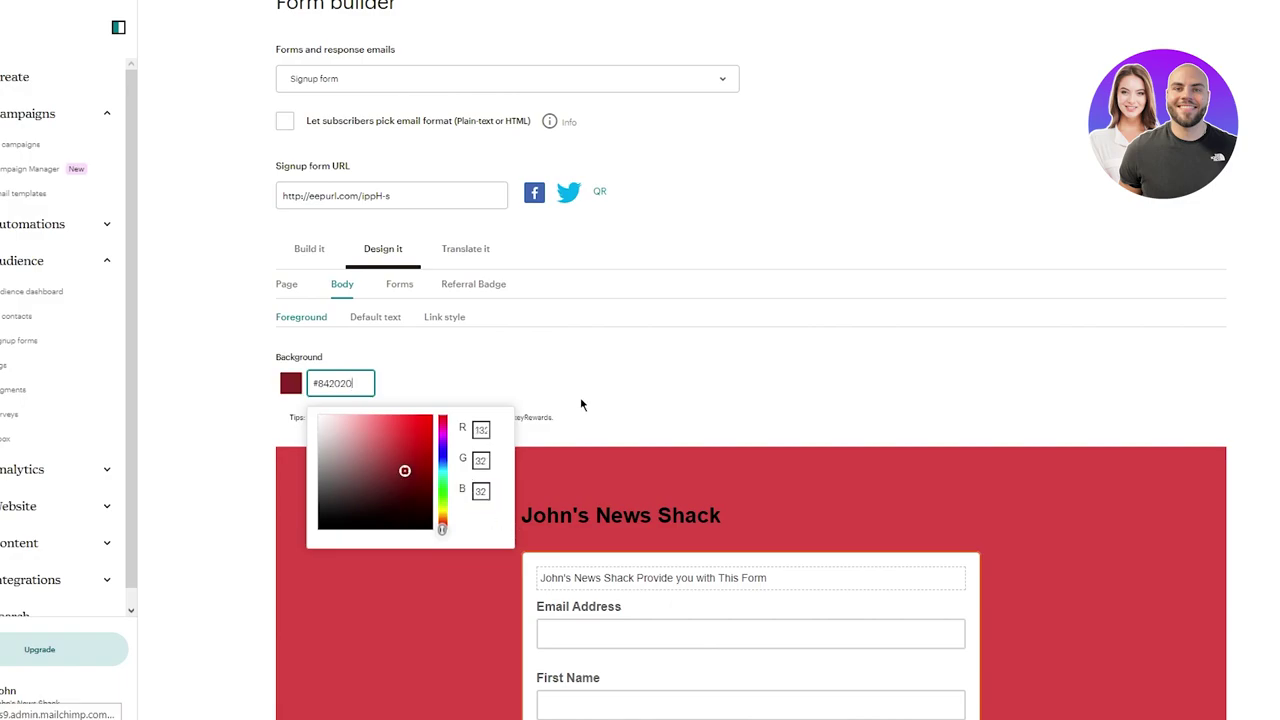
pyautogui.click(584, 399)
pyautogui.scroll(-1, 586, 401)
pyautogui.scroll(-4, 586, 400)
pyautogui.scroll(5, 586, 396)
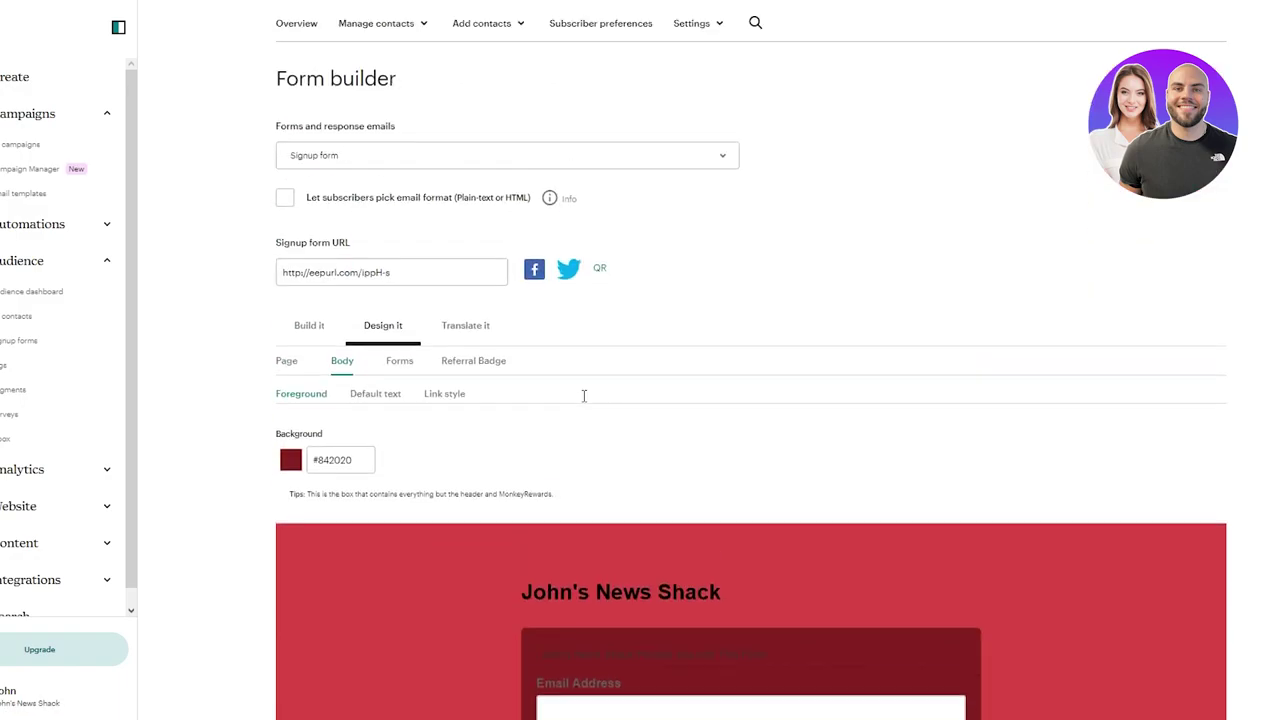
pyautogui.click(399, 361)
pyautogui.scroll(-4, 492, 386)
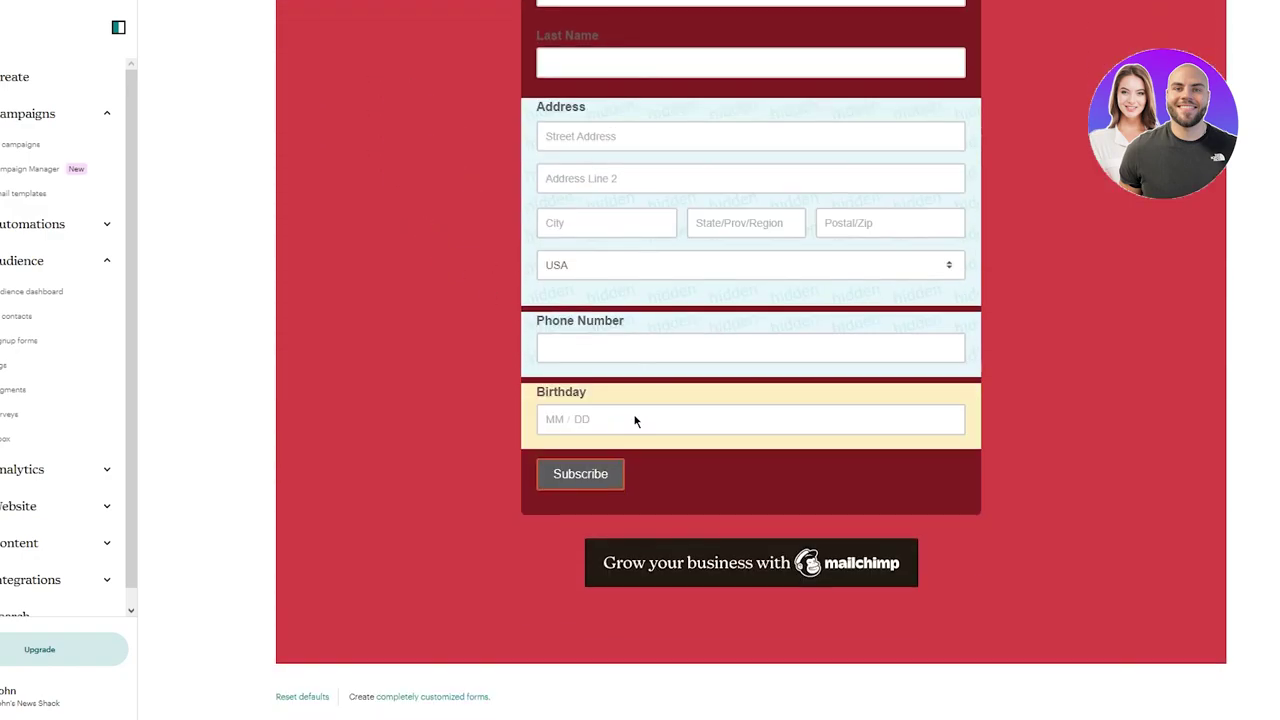
# - Set the Subscribe button background colour to pale yellow #edfca8
pyautogui.scroll(5, 383, 392)
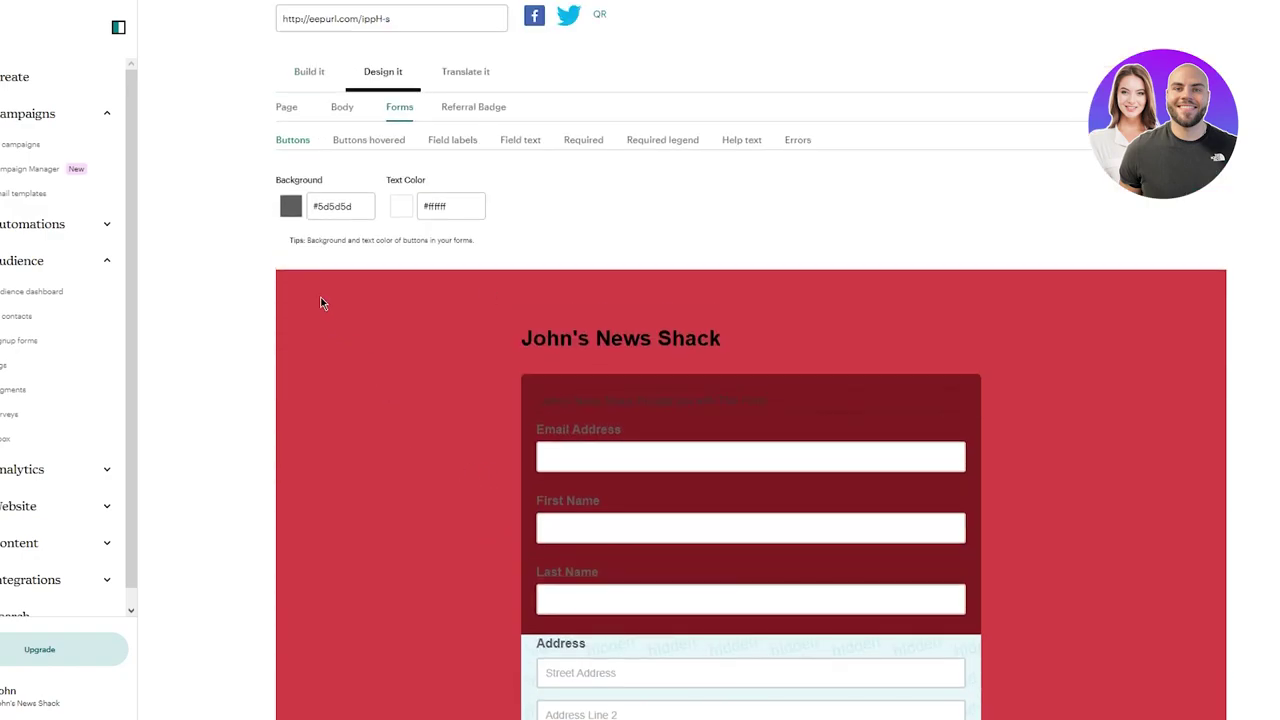
pyautogui.click(354, 205)
pyautogui.moveTo(447, 320); pyautogui.dragTo(443, 330)
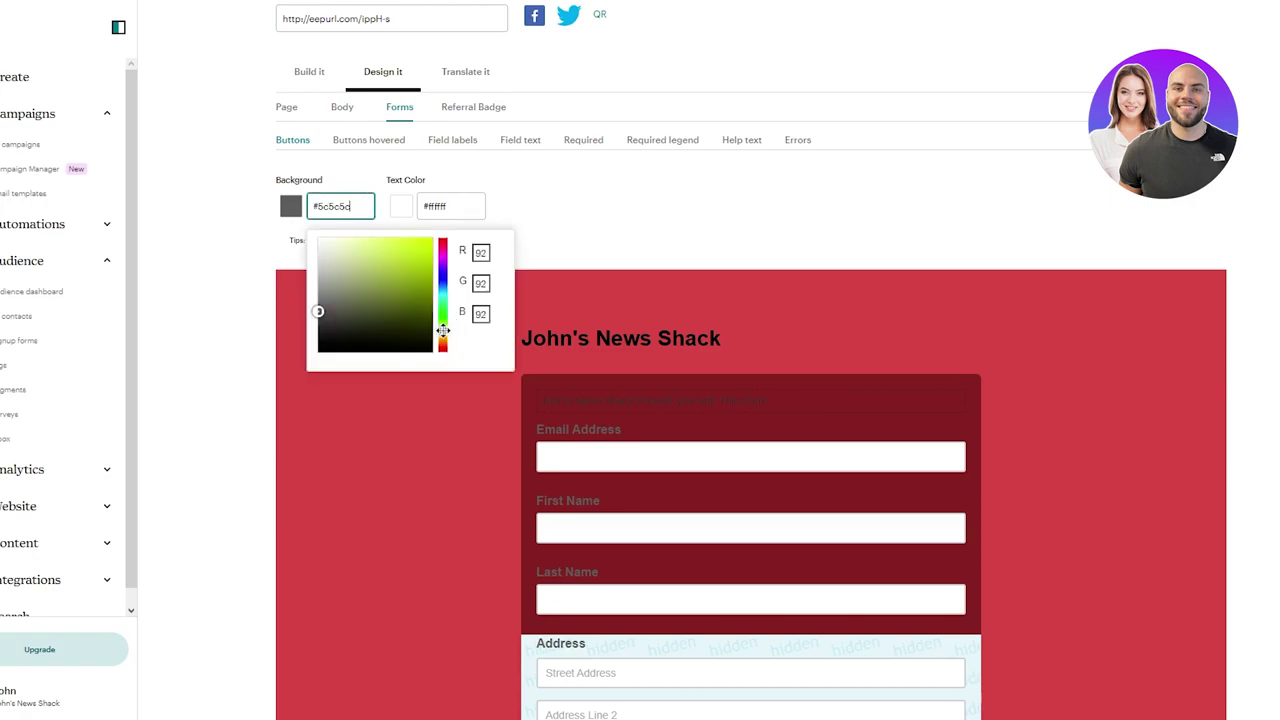
pyautogui.moveTo(397, 274); pyautogui.dragTo(356, 240)
pyautogui.scroll(-5, 670, 378)
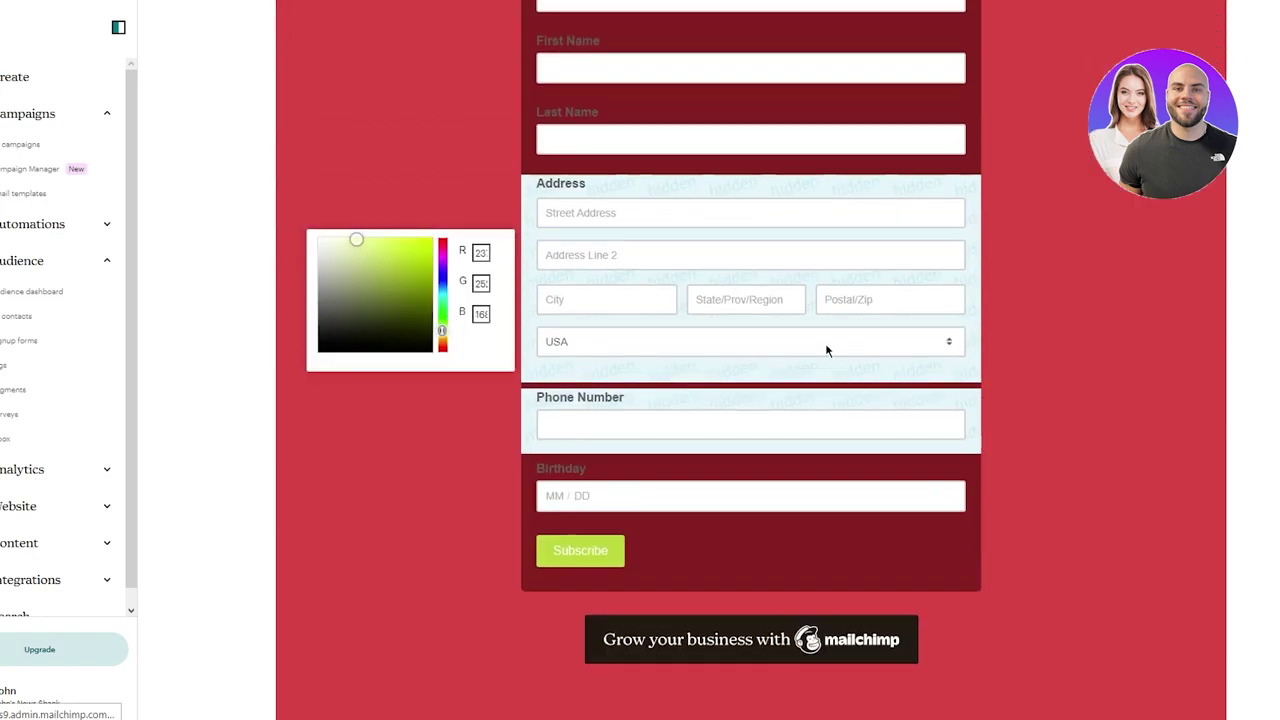
pyautogui.click(1236, 380)
pyautogui.scroll(5, 517, 349)
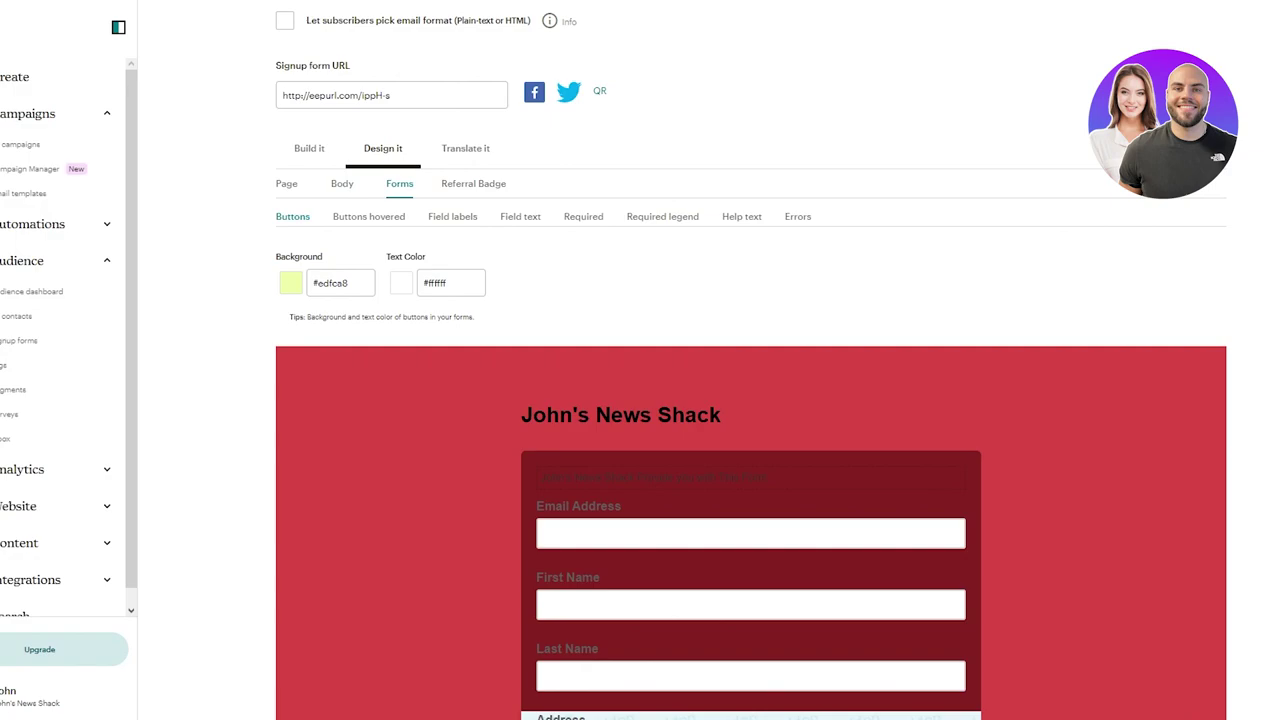
pyautogui.click(452, 216)
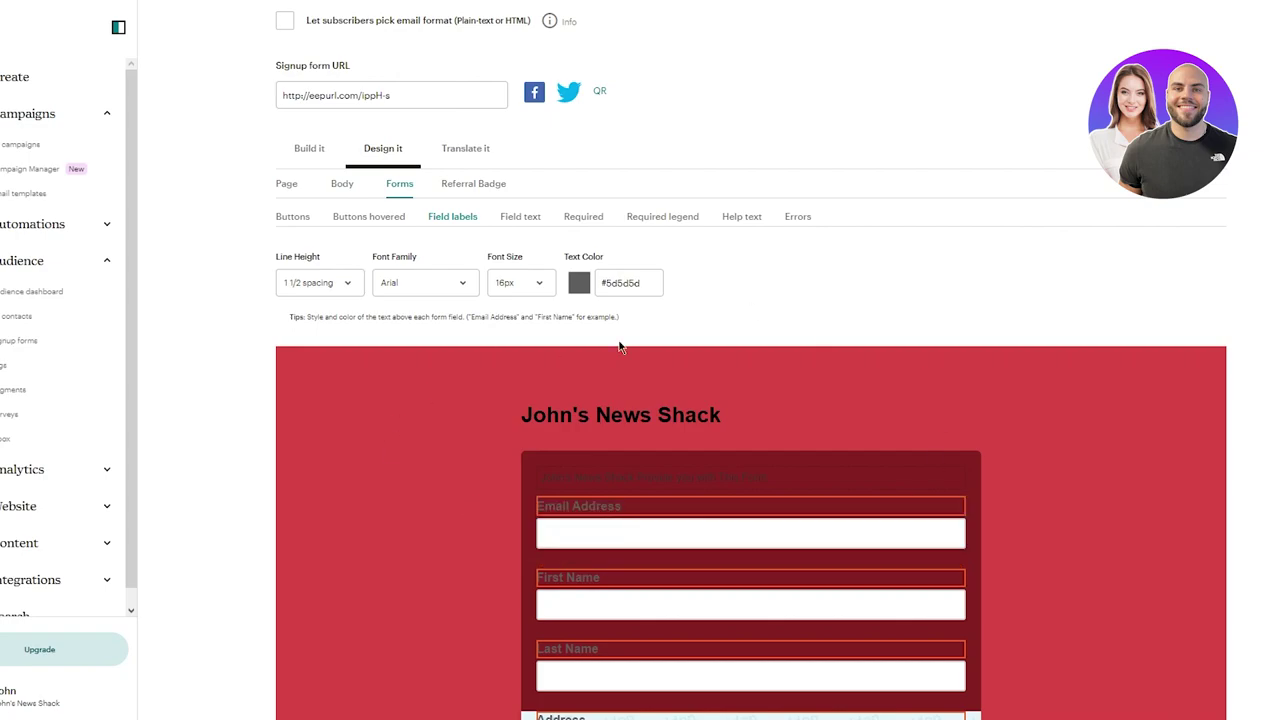
# - Scroll through the field-label settings and the red, dark red and pale yellow form preview
pyautogui.scroll(-5, 746, 377)
pyautogui.scroll(10, 771, 429)
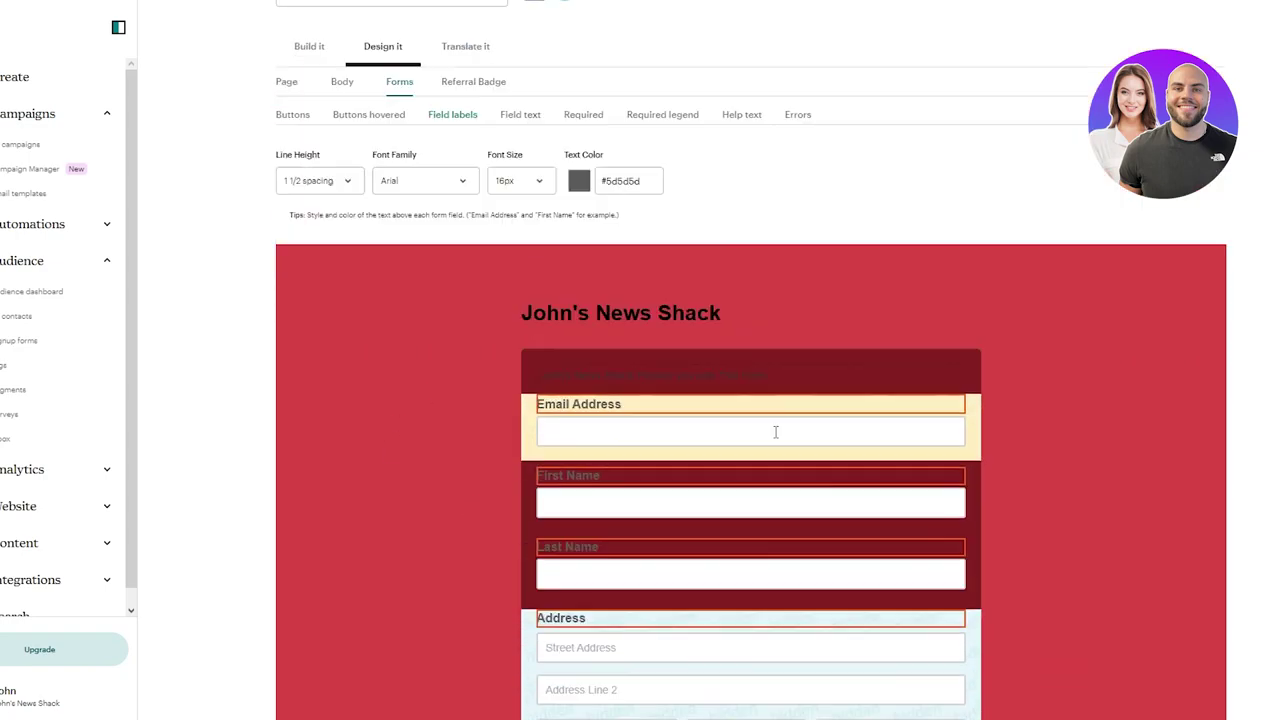
pyautogui.scroll(-5, 775, 431)
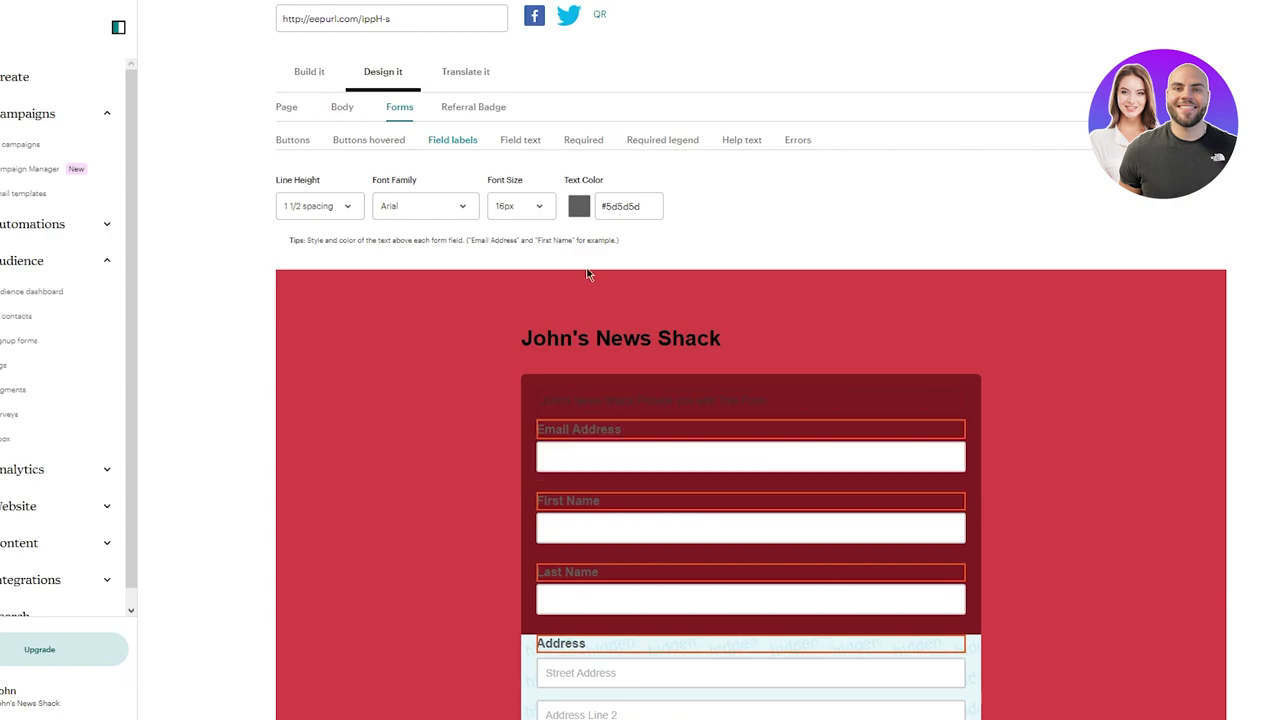
pyautogui.scroll(-5, 659, 302)
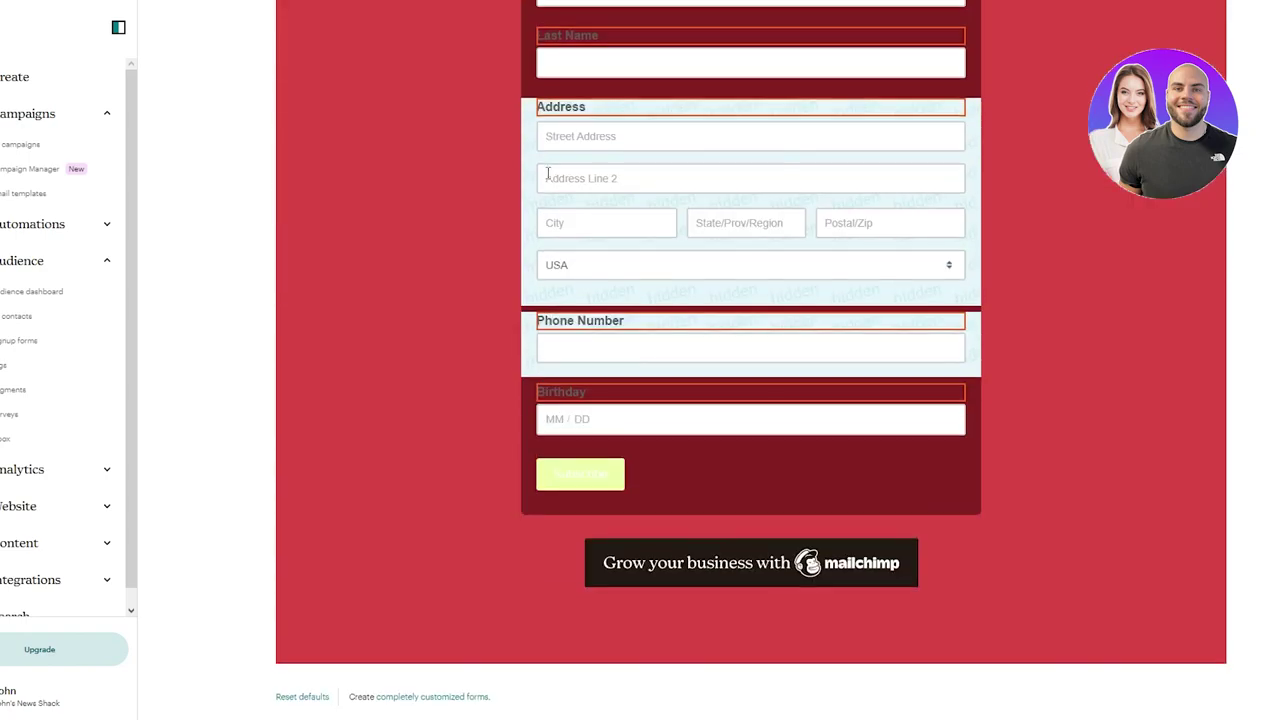
pyautogui.scroll(6, 614, 215)
pyautogui.scroll(4, 614, 215)
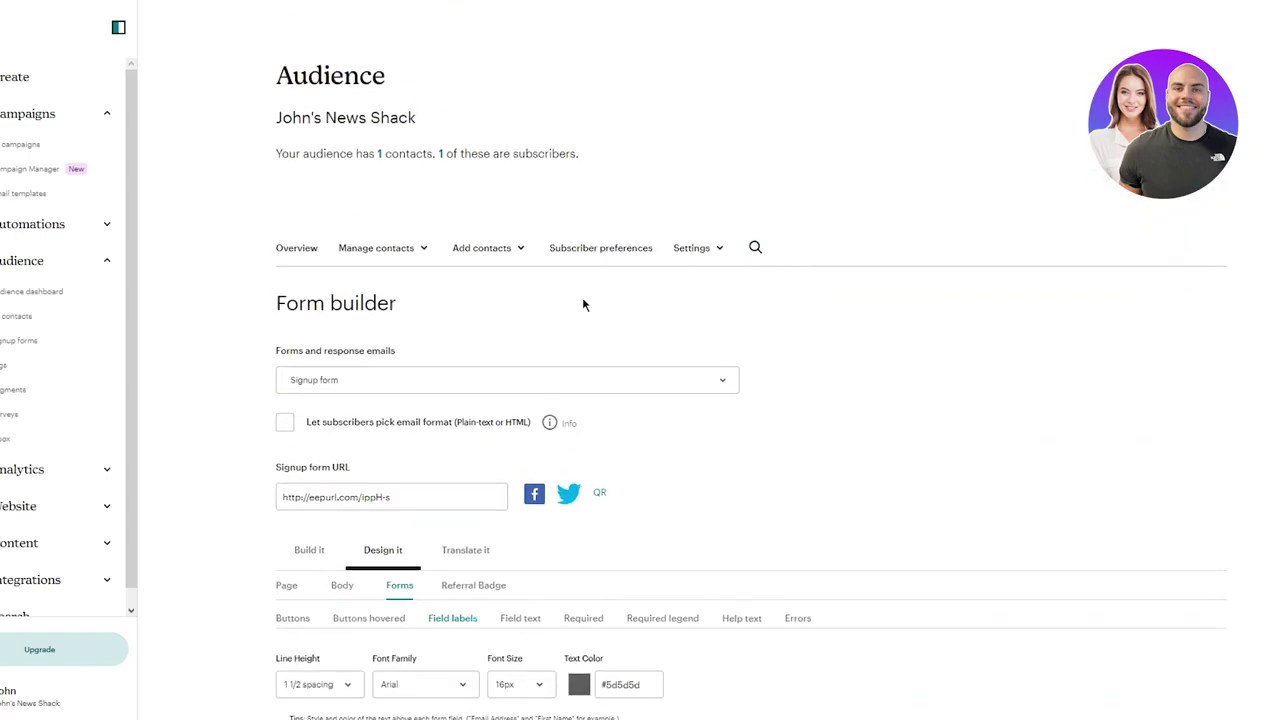
pyautogui.scroll(-2, 595, 327)
pyautogui.scroll(-8, 595, 327)
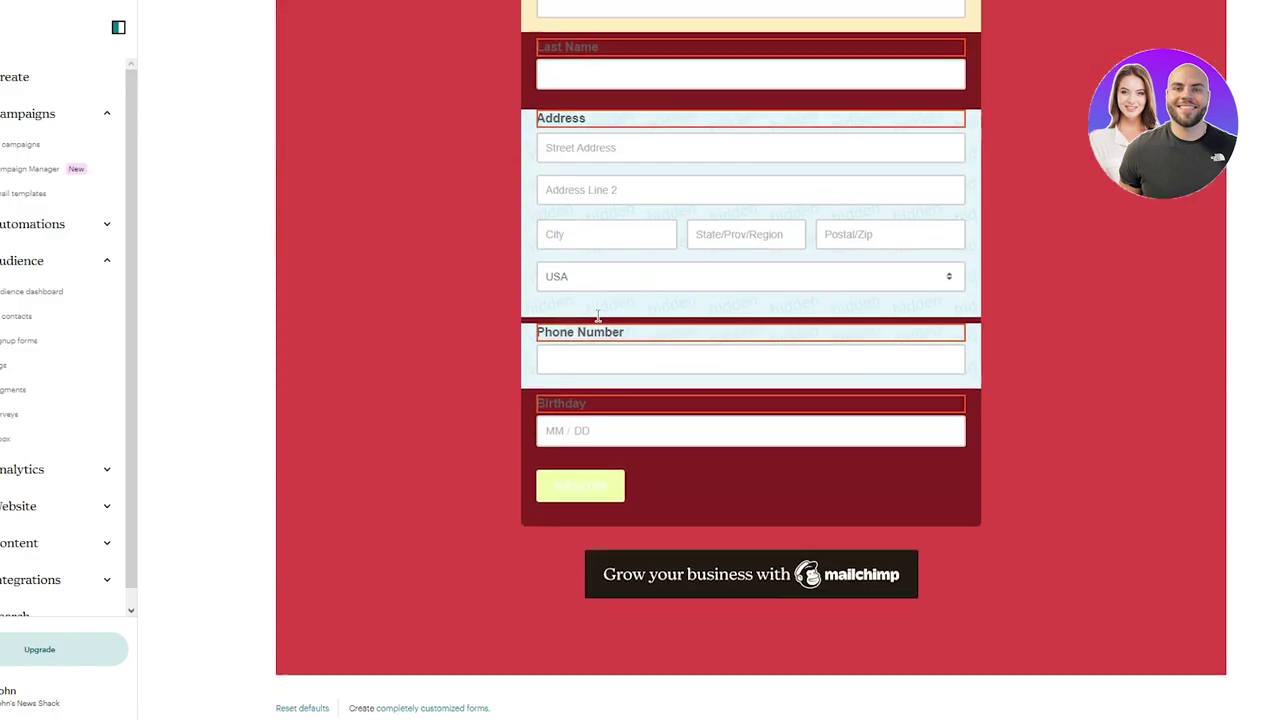
pyautogui.scroll(10, 597, 322)
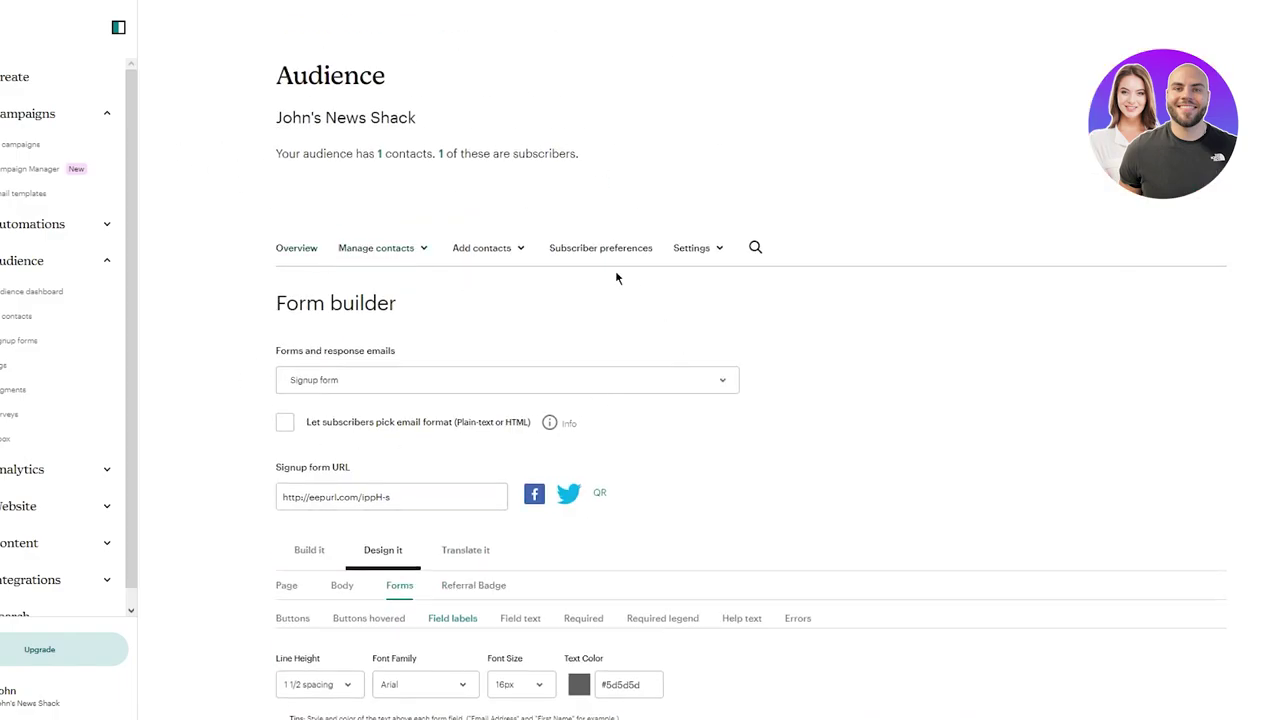
pyautogui.scroll(-2, 615, 270)
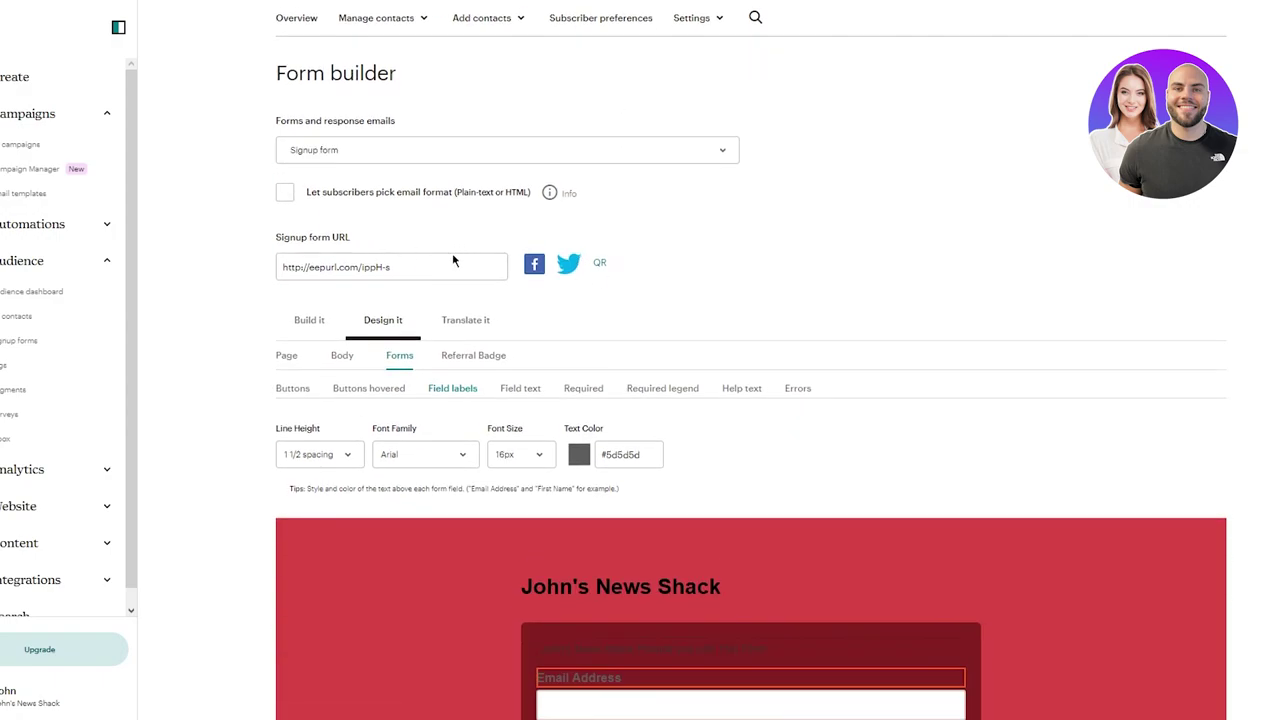
pyautogui.scroll(2, 452, 253)
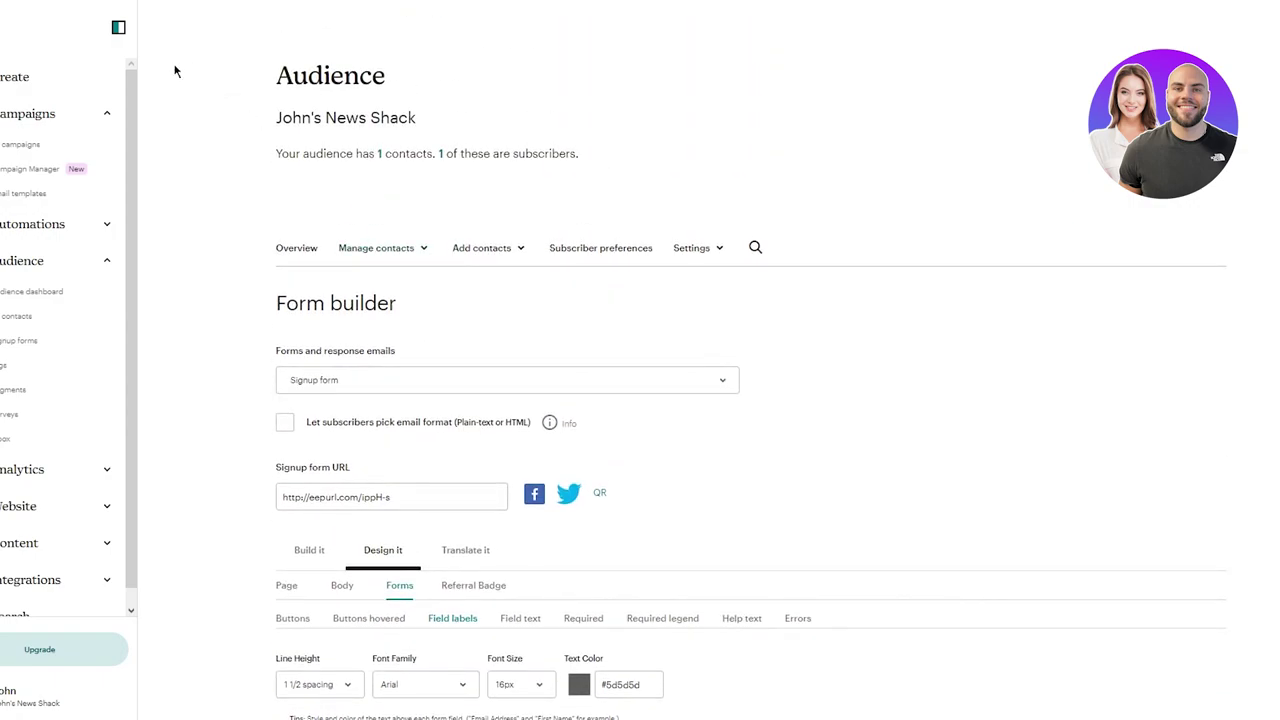
# - Create the audience tag Helper from the Tags page, then tick and untick its checkbox
pyautogui.click(60, 367)
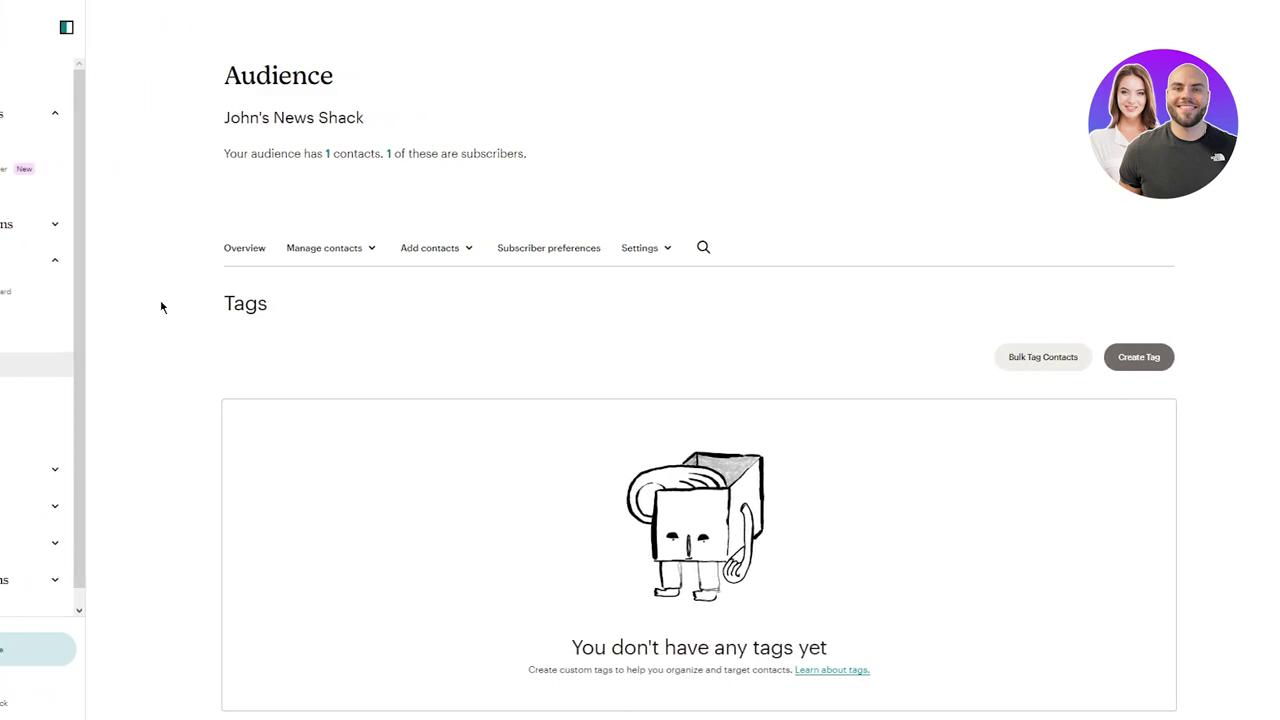
pyautogui.click(1135, 360)
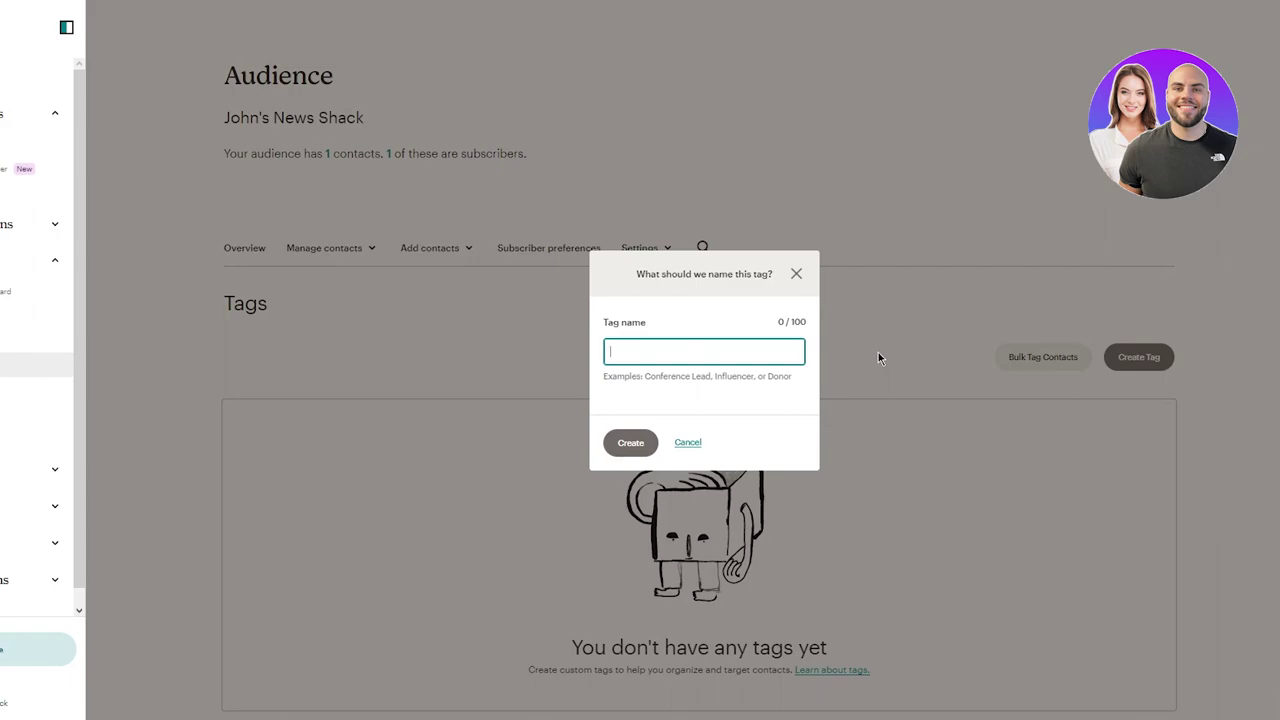
pyautogui.write('Vetted')
pyautogui.press('Return')
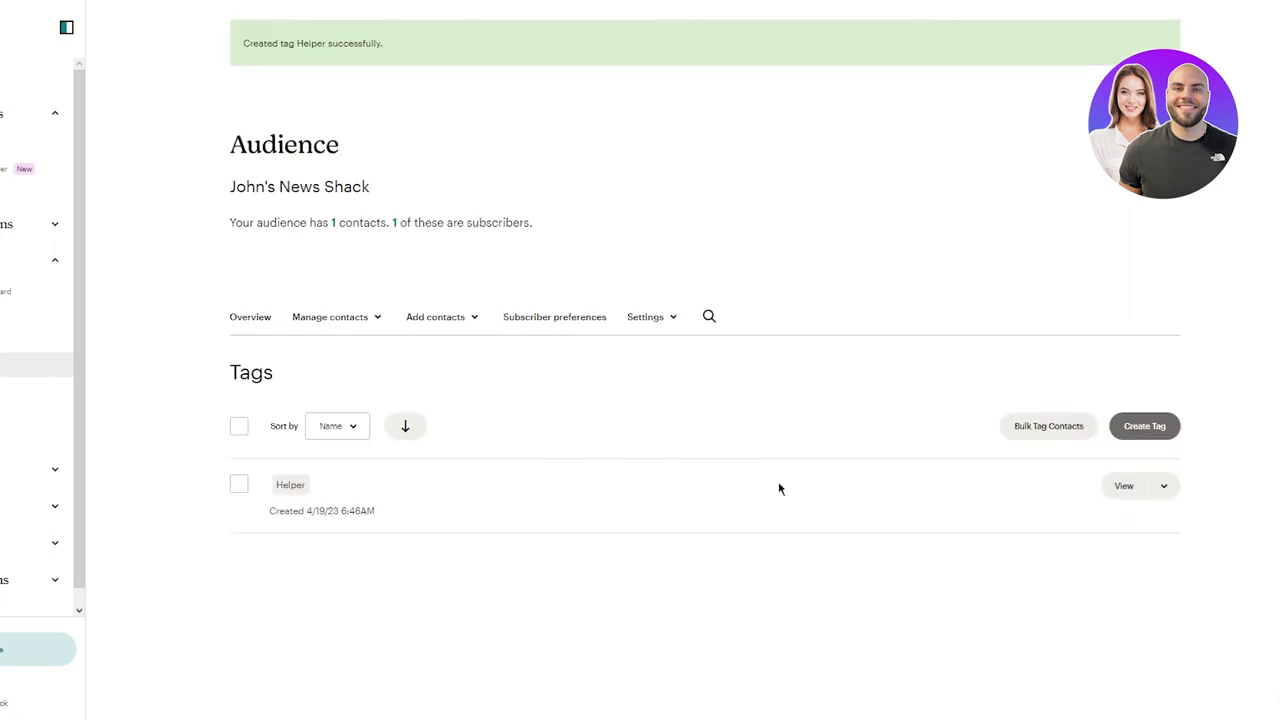
pyautogui.click(239, 487)
pyautogui.click(239, 487)
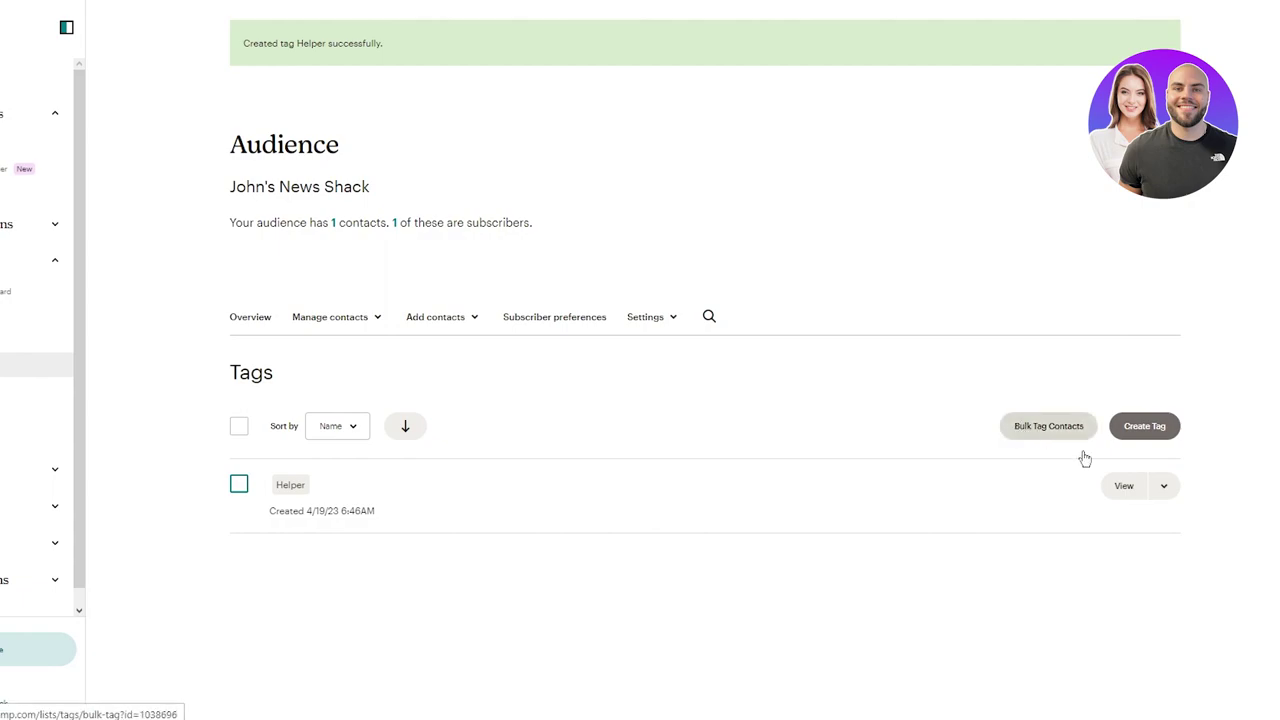
# - Filter the contacts list by the Helper tag, which shows 0 contacts
pyautogui.click(1124, 486)
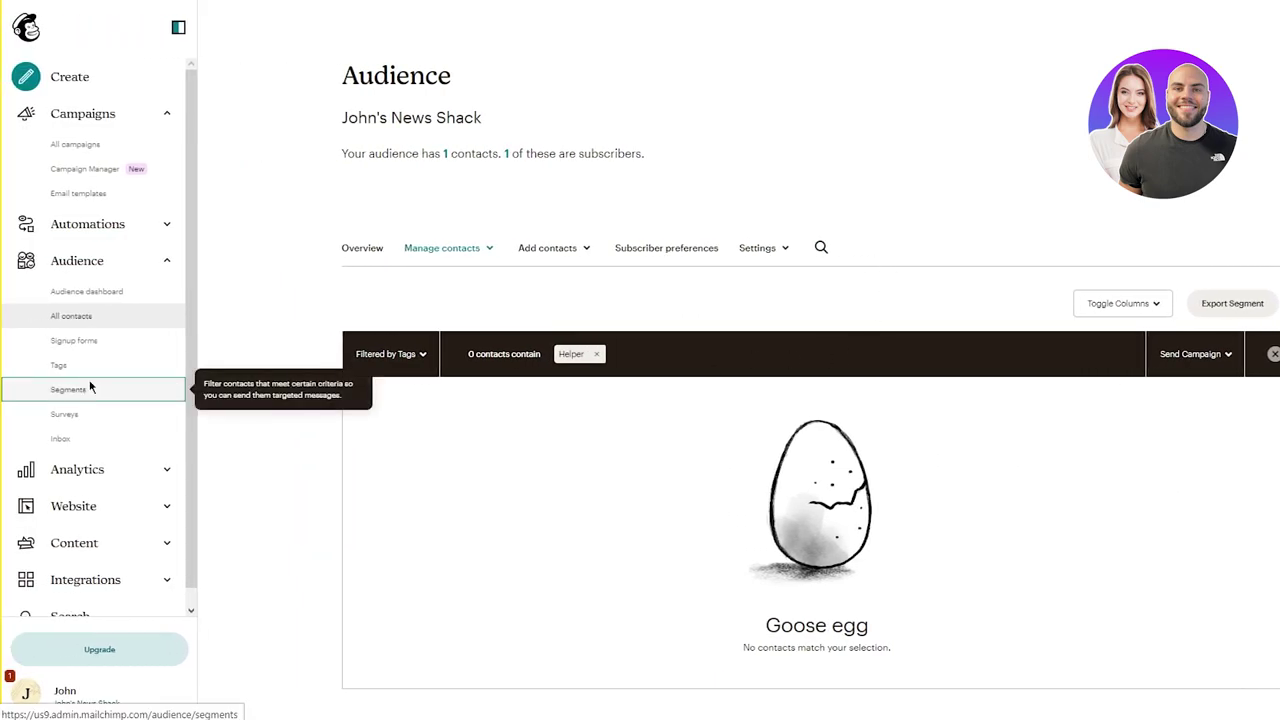
pyautogui.click(88, 387)
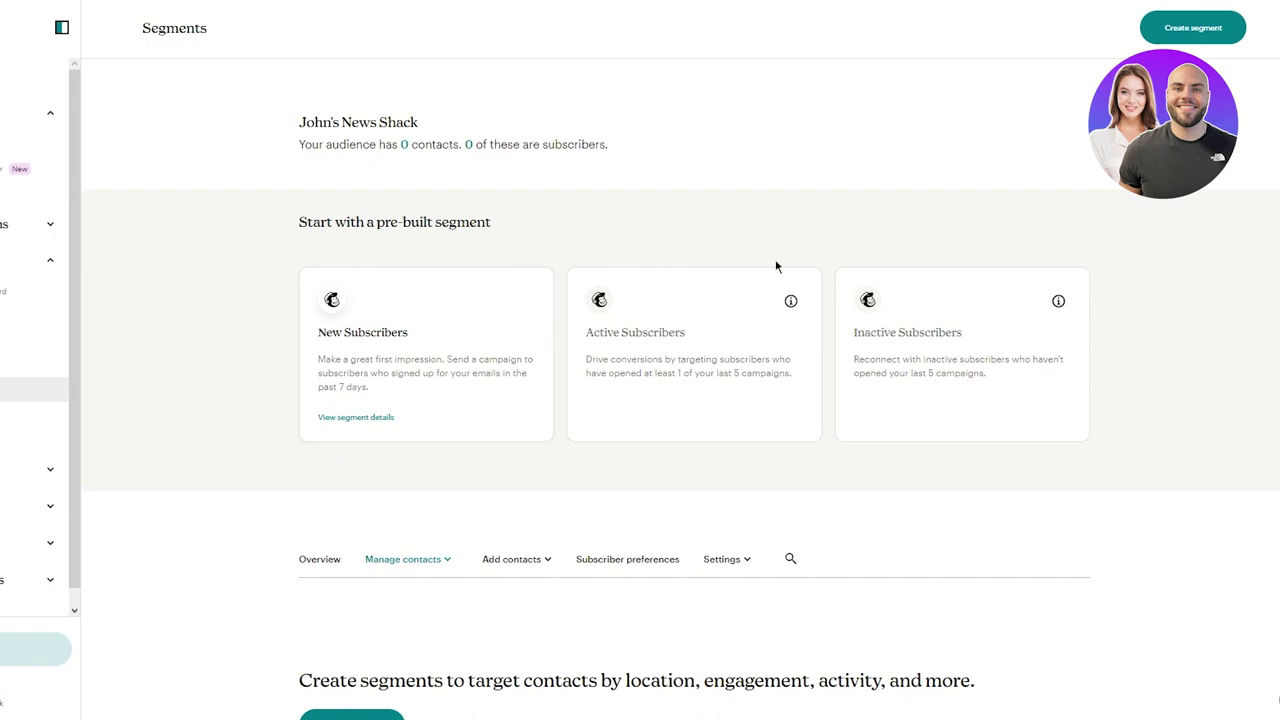
# - Look over the New, Active and Inactive Subscribers presets and start a new segment
pyautogui.scroll(-1, 775, 266)
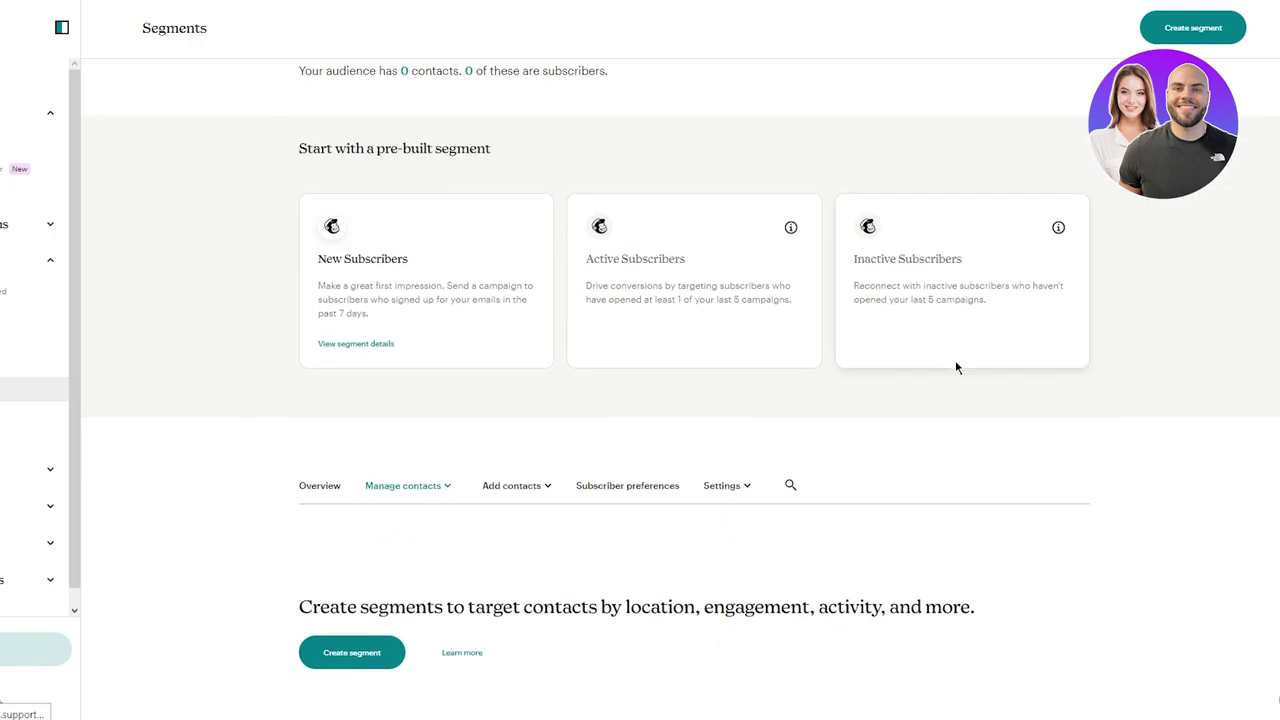
pyautogui.scroll(1, 955, 362)
pyautogui.click(1192, 27)
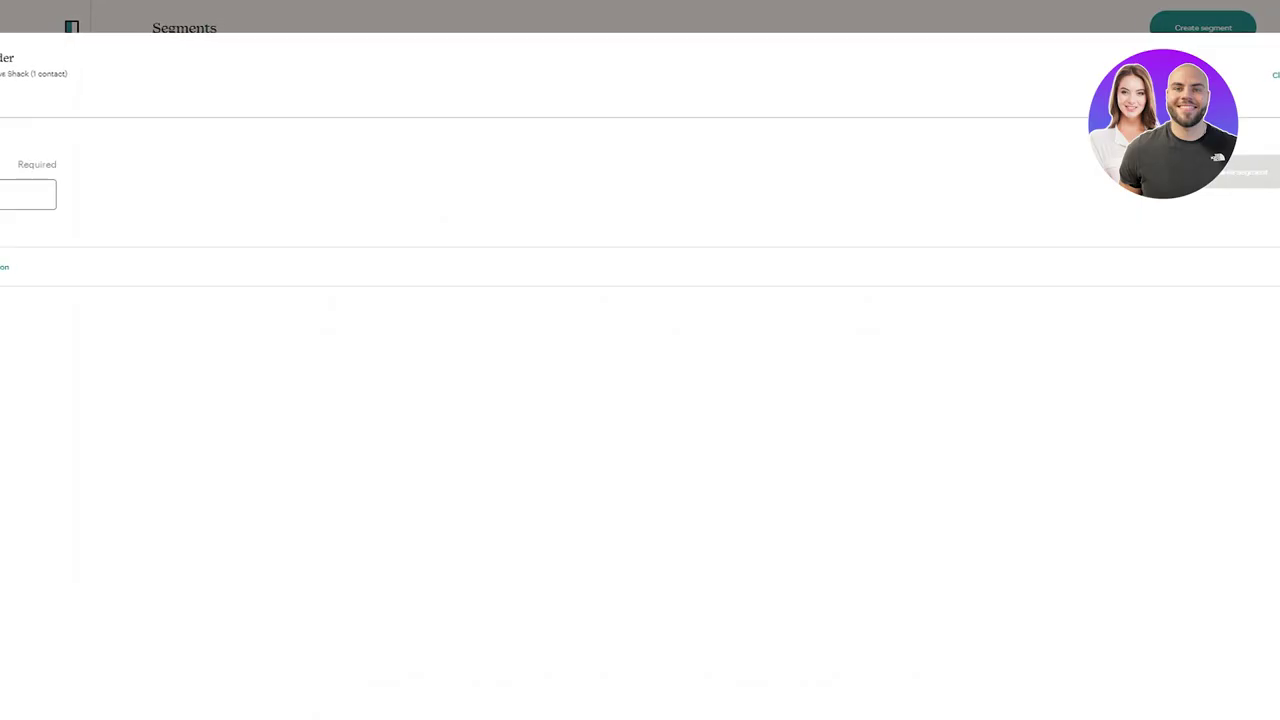
# - Name the segment 'pkoiphi' and add an Address contains 'Sydney' condition
pyautogui.click(130, 200)
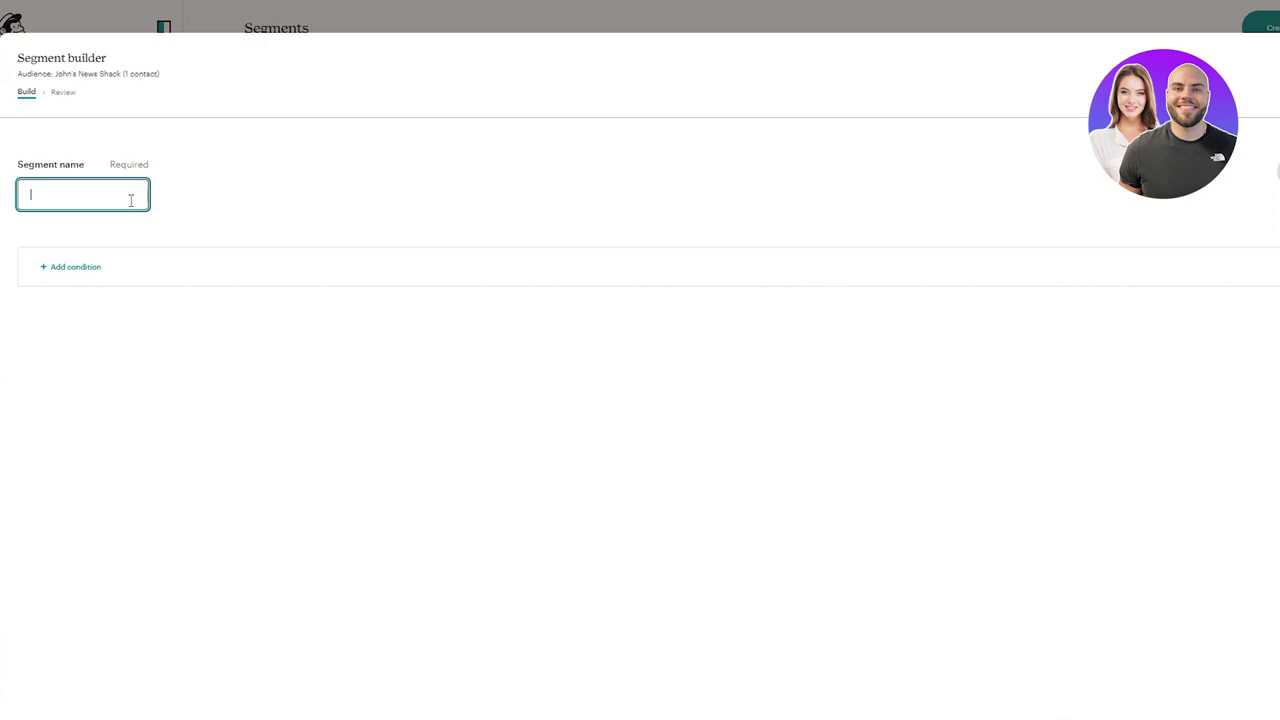
pyautogui.write('pkoiphi')
pyautogui.click(203, 275)
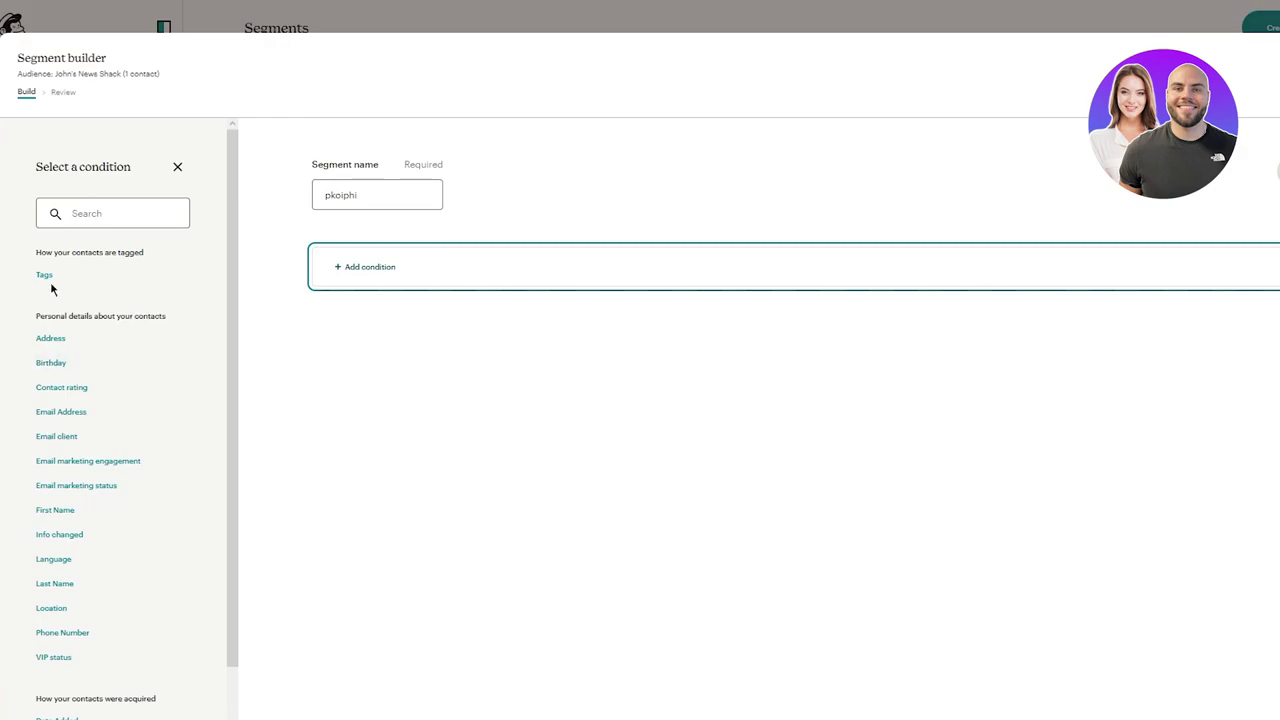
pyautogui.click(56, 338)
pyautogui.click(263, 332)
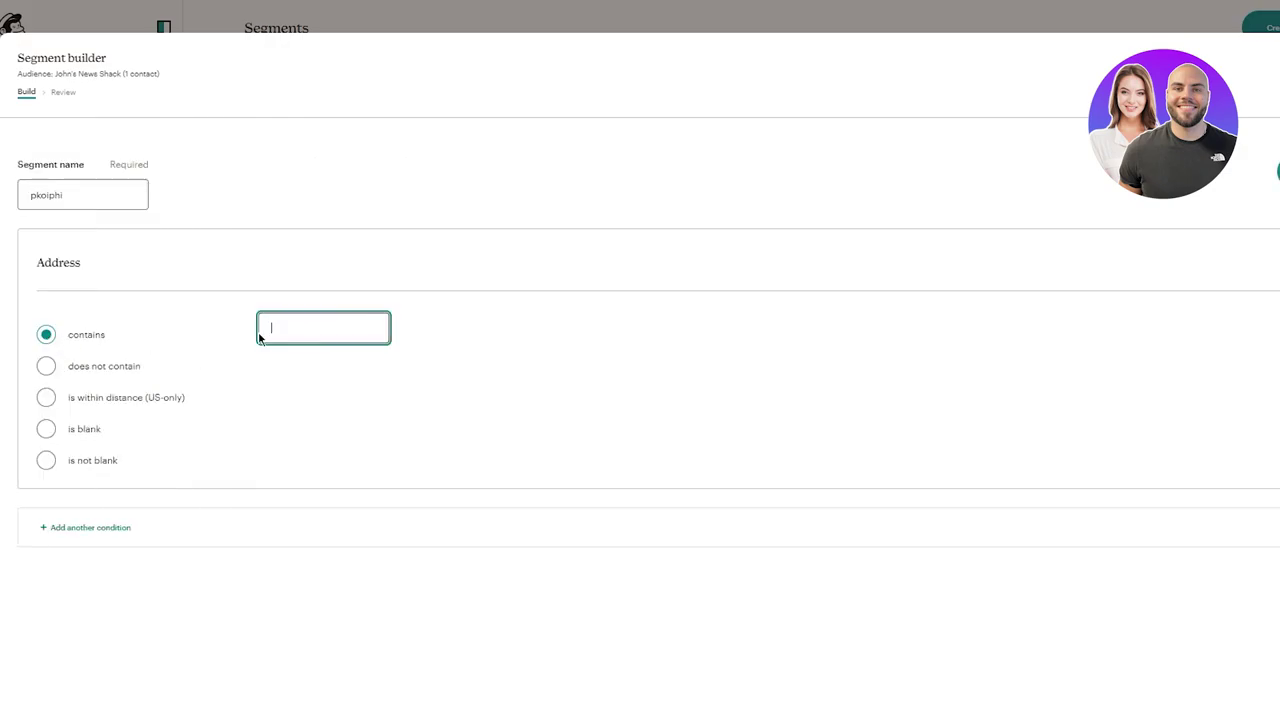
pyautogui.write('Sydney')
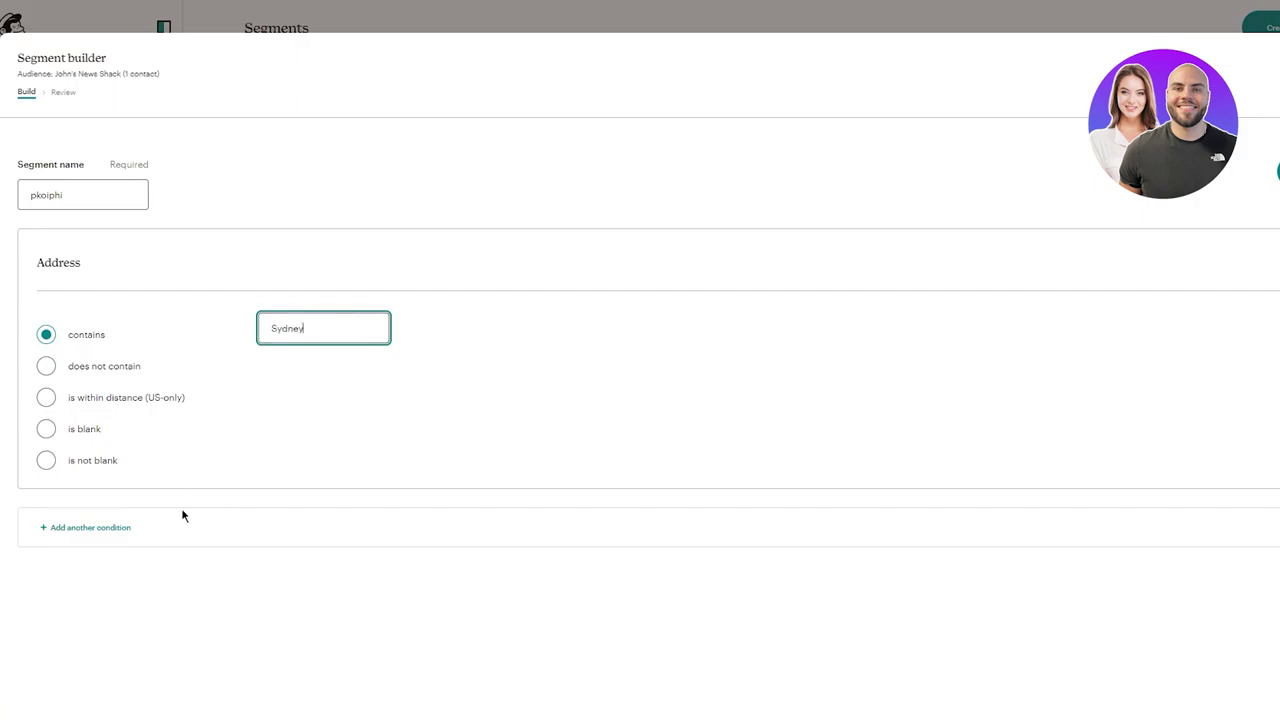
pyautogui.click(166, 548)
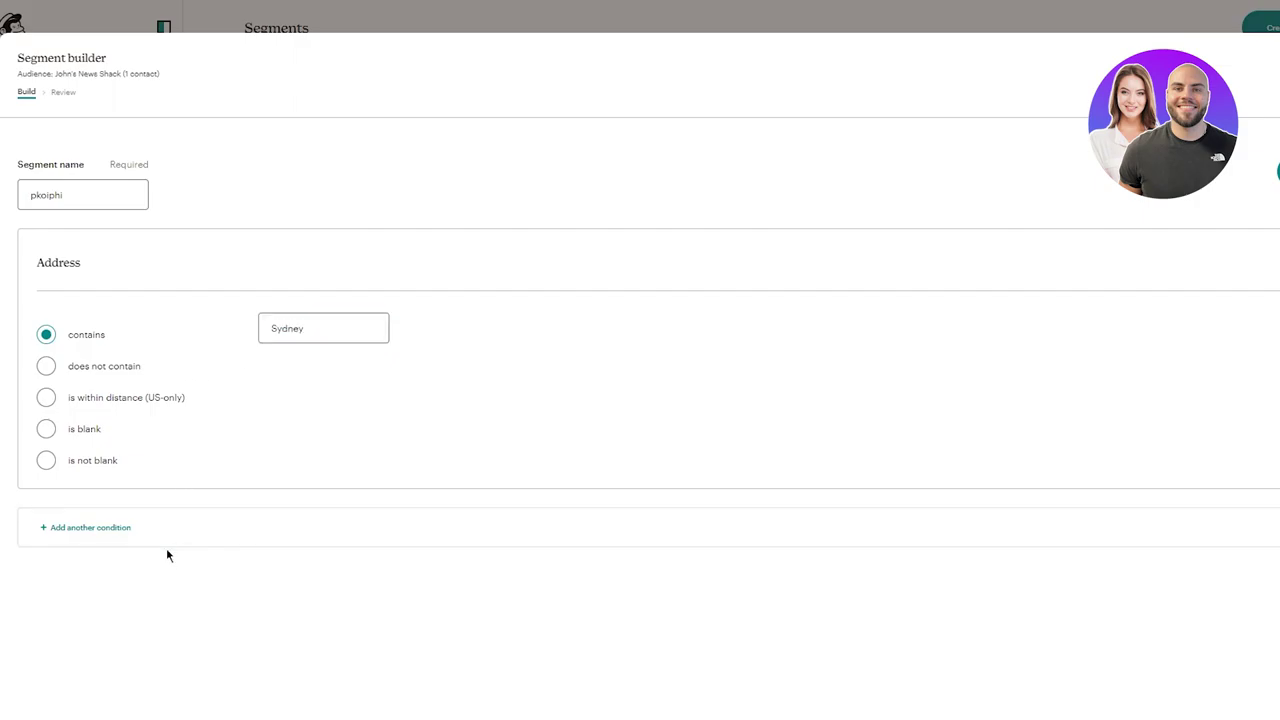
# - Change the address condition to contains 'USA', then review and save the segment
pyautogui.click(120, 399)
pyautogui.click(46, 336)
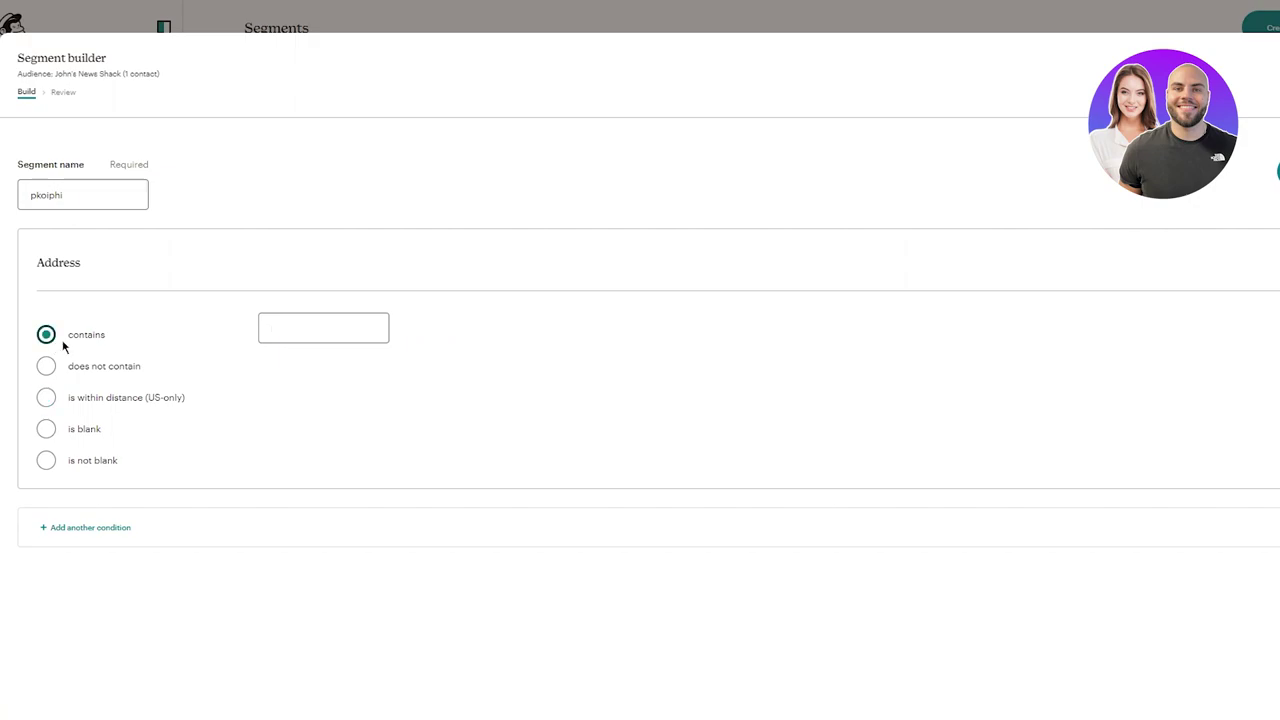
pyautogui.click(334, 320)
pyautogui.write('USA')
pyautogui.click(1007, 211)
pyautogui.click(303, 544)
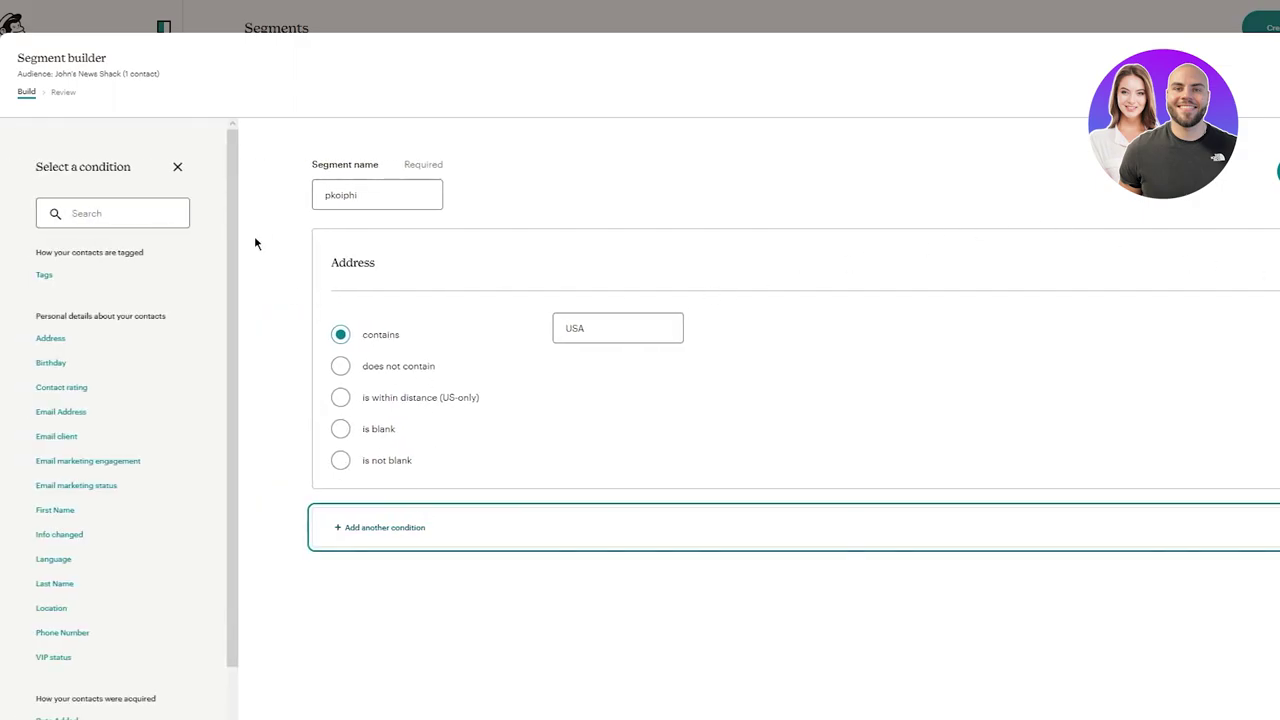
pyautogui.click(177, 166)
pyautogui.click(1268, 170)
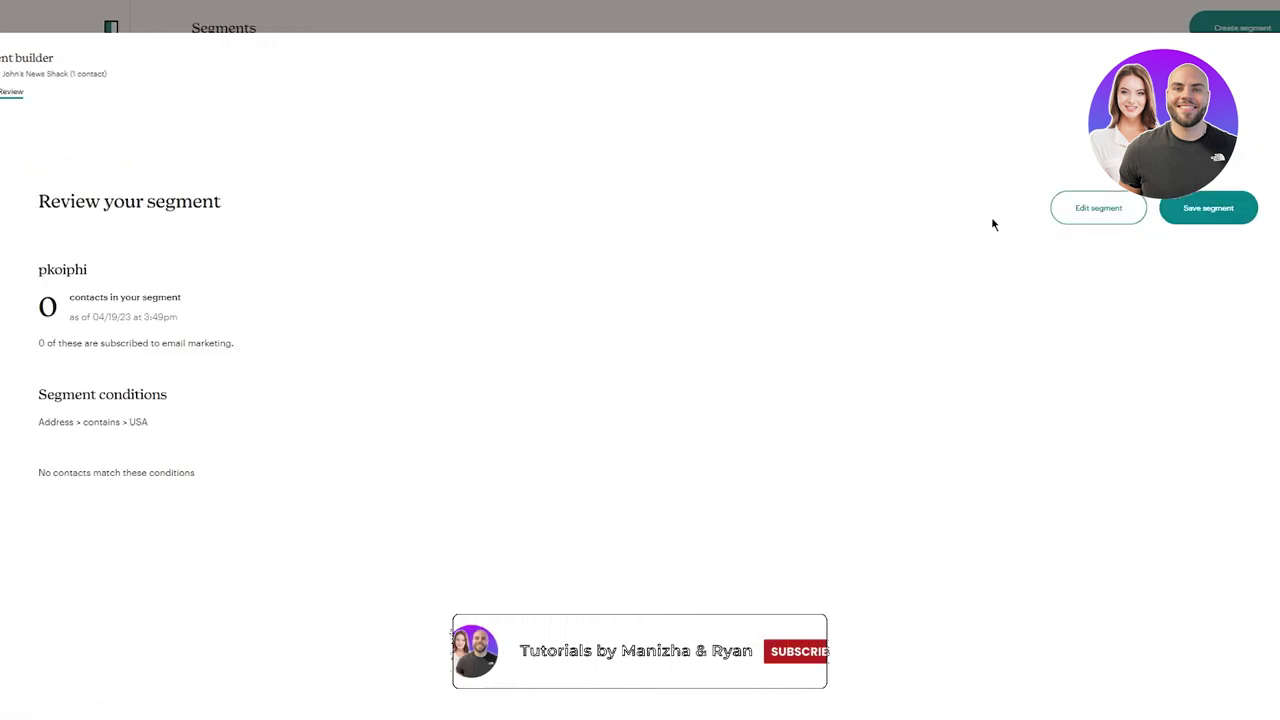
pyautogui.click(1222, 212)
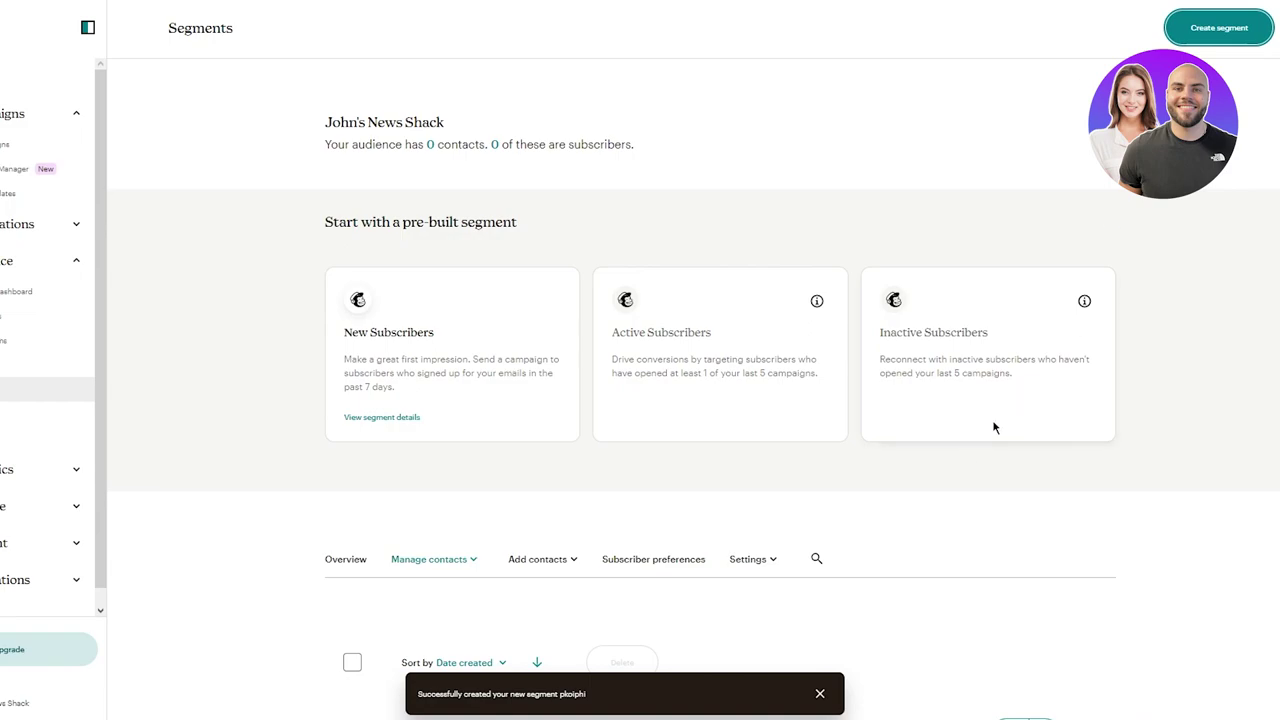
# - Dismiss the 'Successfully created your new segment' message on the Segments page
pyautogui.click(819, 693)
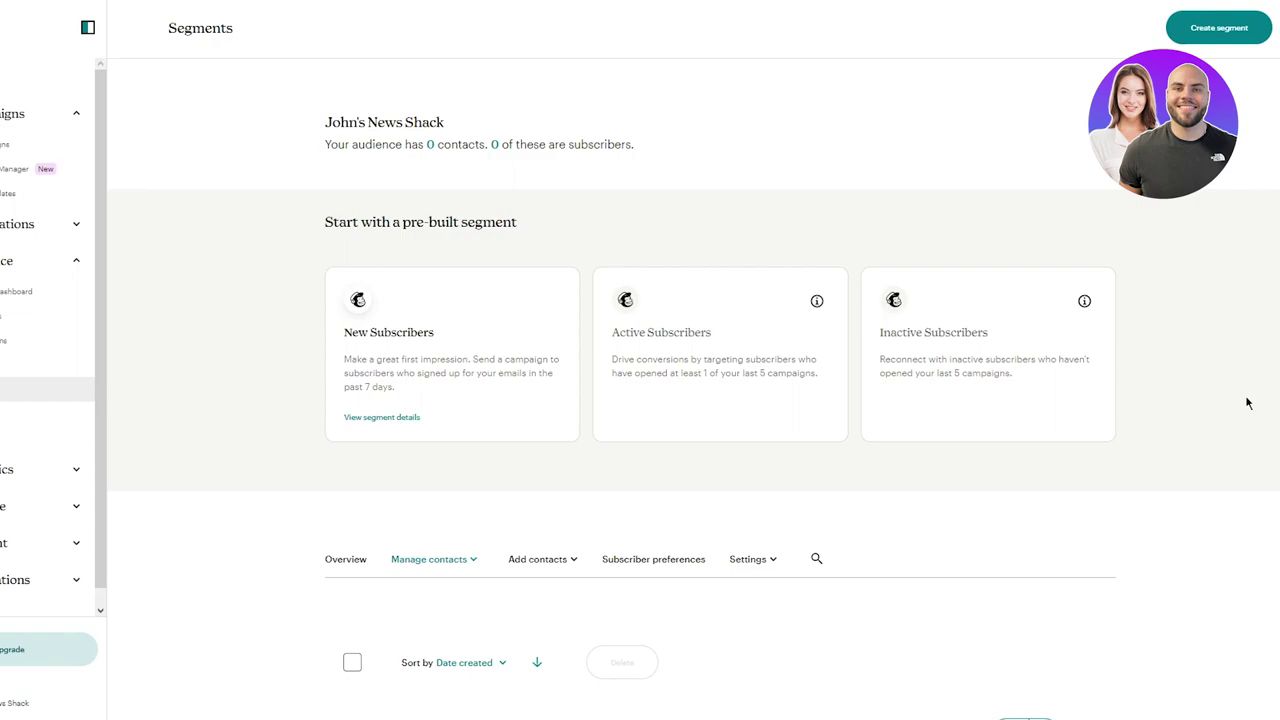
pyautogui.click(13, 414)
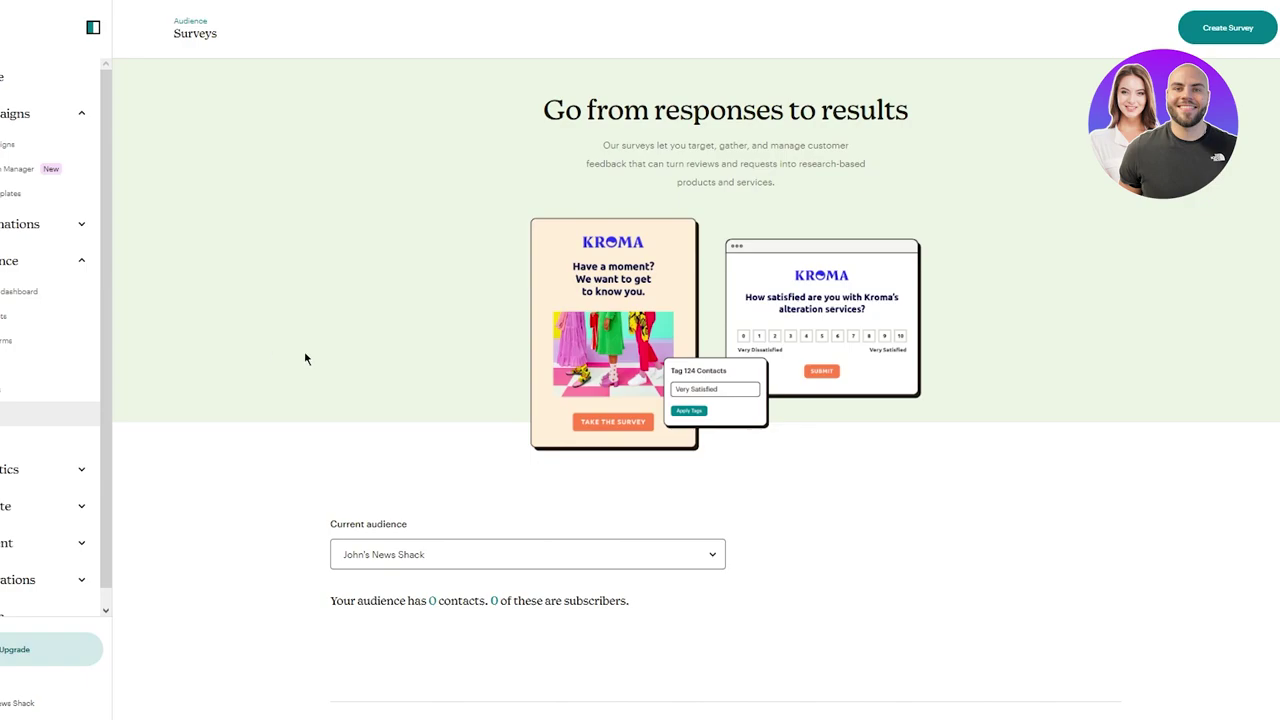
# - Browse the Surveys page's ready-made templates and start a new survey
pyautogui.scroll(-3, 306, 358)
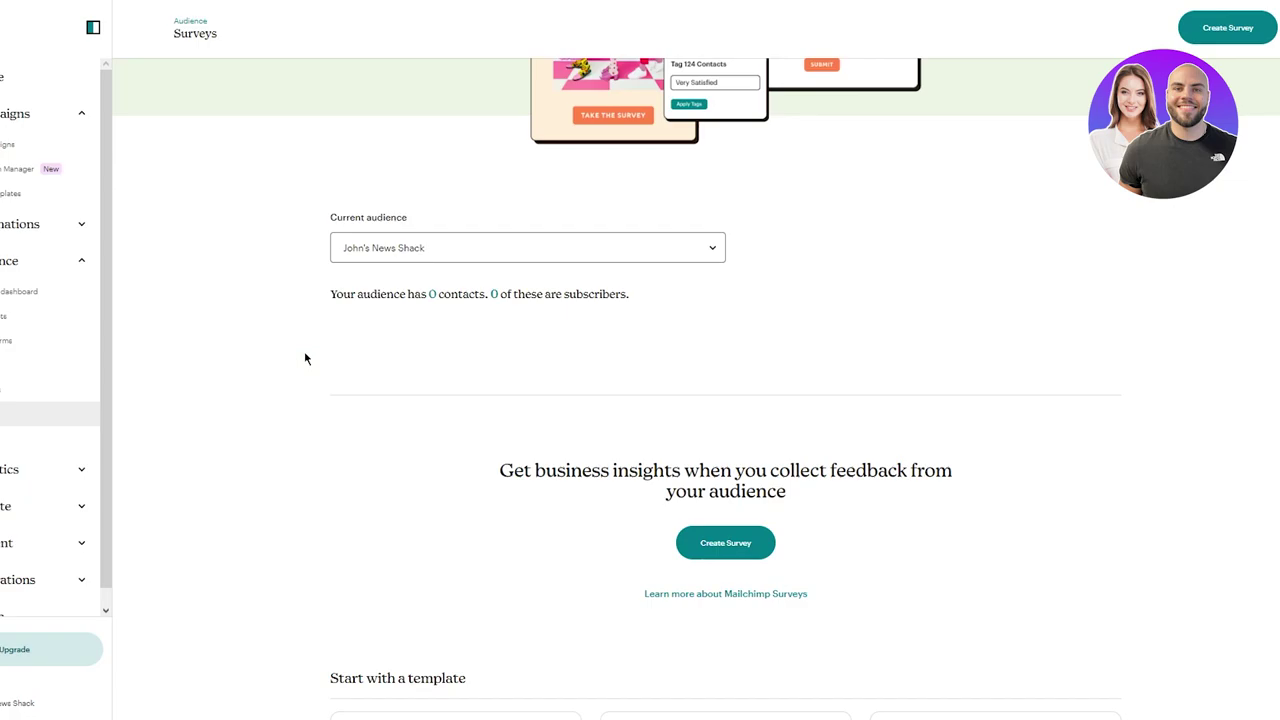
pyautogui.scroll(3, 608, 270)
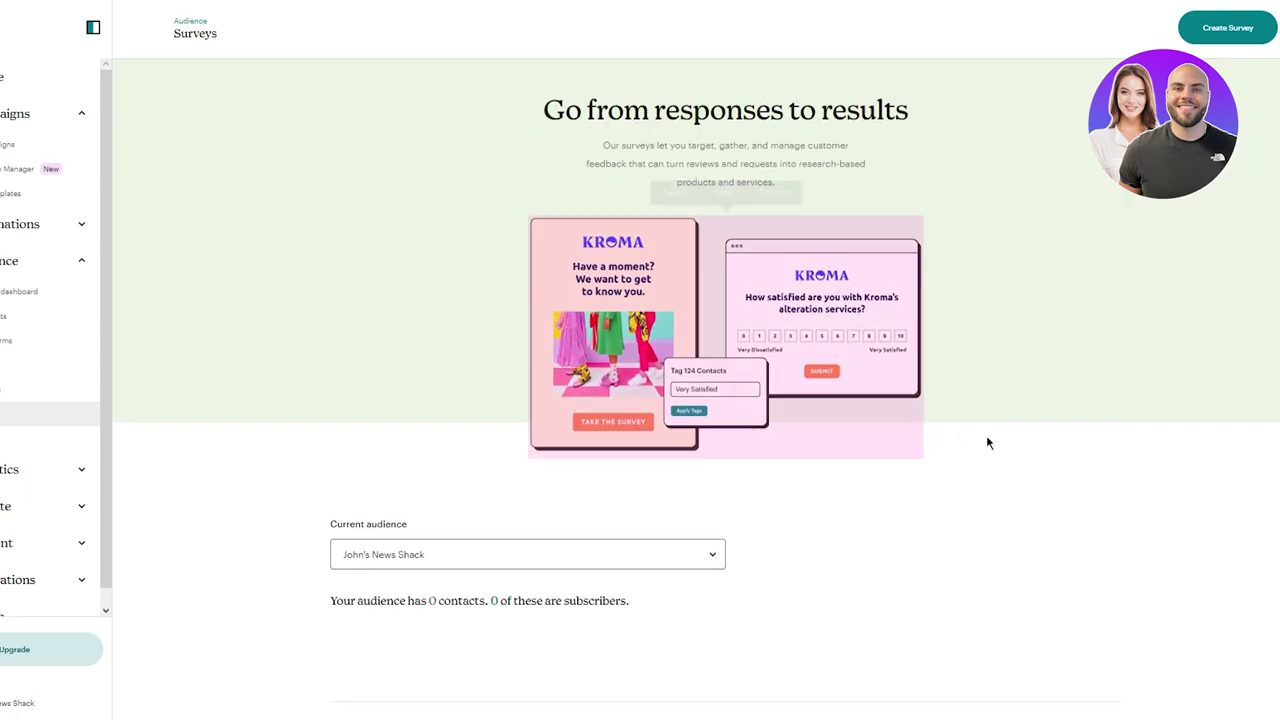
pyautogui.scroll(-2, 516, 421)
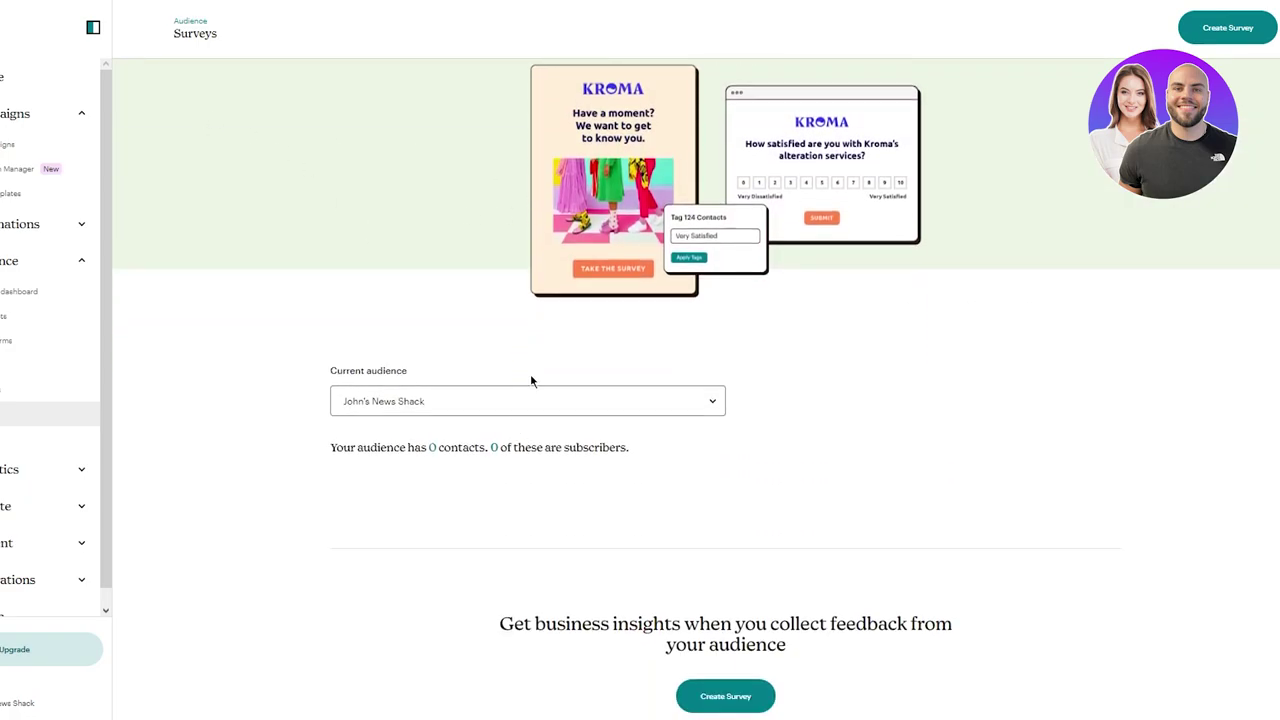
pyautogui.click(492, 409)
pyautogui.click(492, 409)
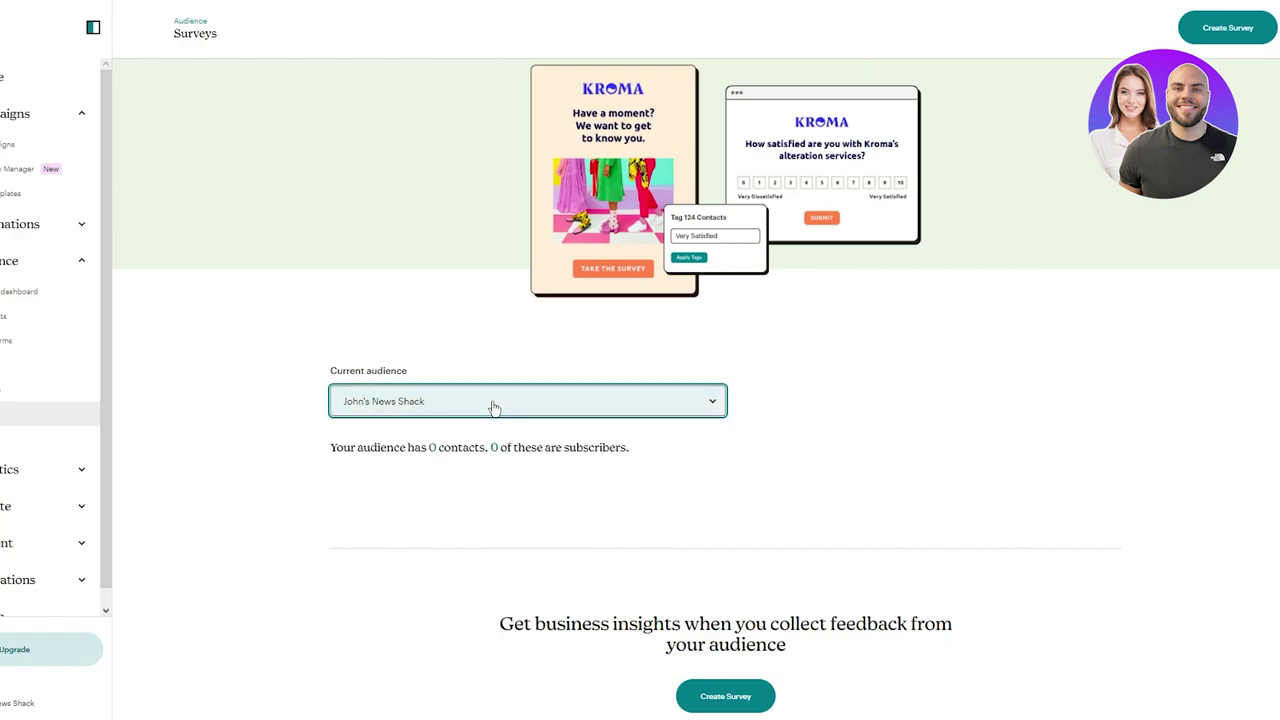
pyautogui.scroll(-5, 495, 409)
pyautogui.scroll(2, 503, 409)
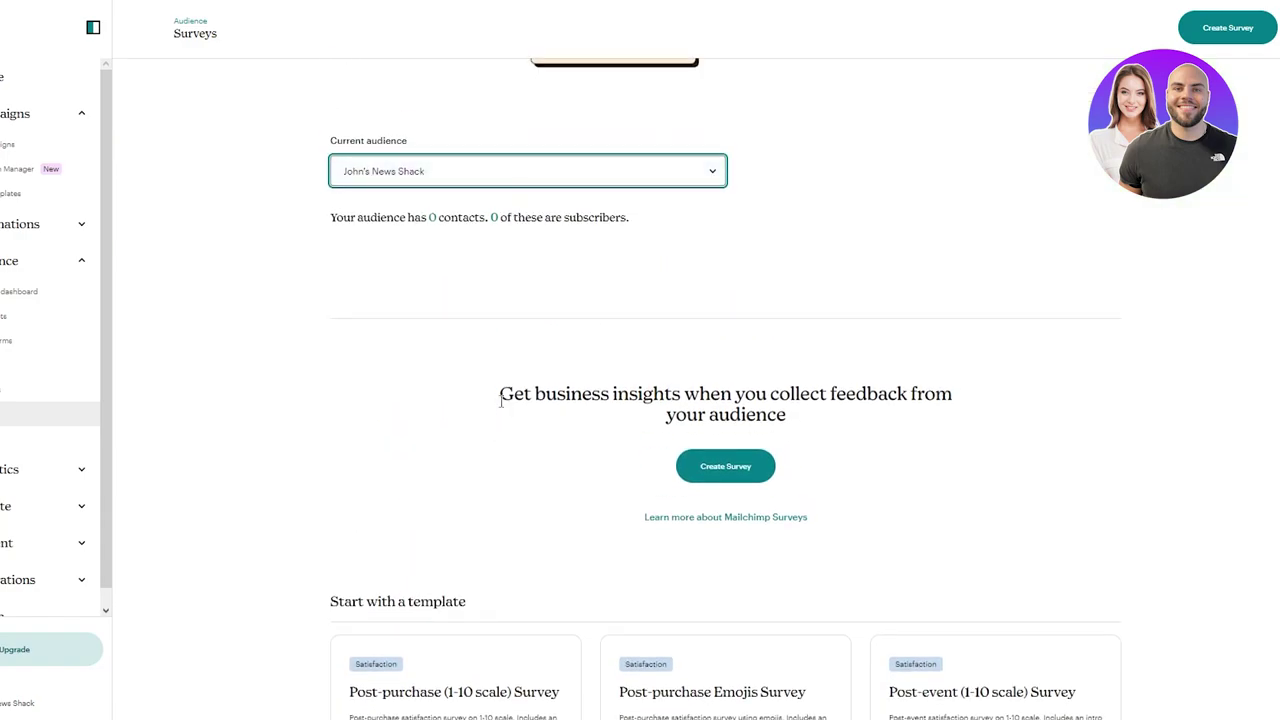
pyautogui.moveTo(535, 392); pyautogui.dragTo(921, 421)
pyautogui.click(921, 421)
pyautogui.scroll(-4, 912, 421)
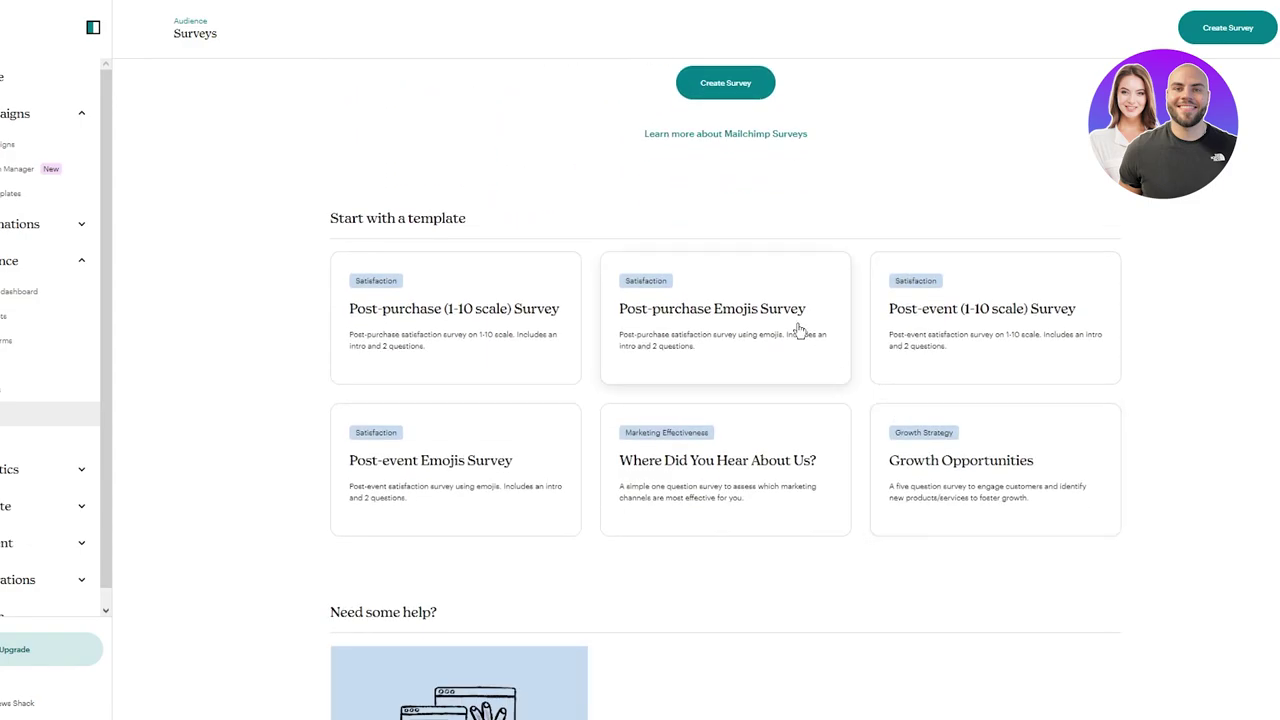
pyautogui.scroll(2, 849, 232)
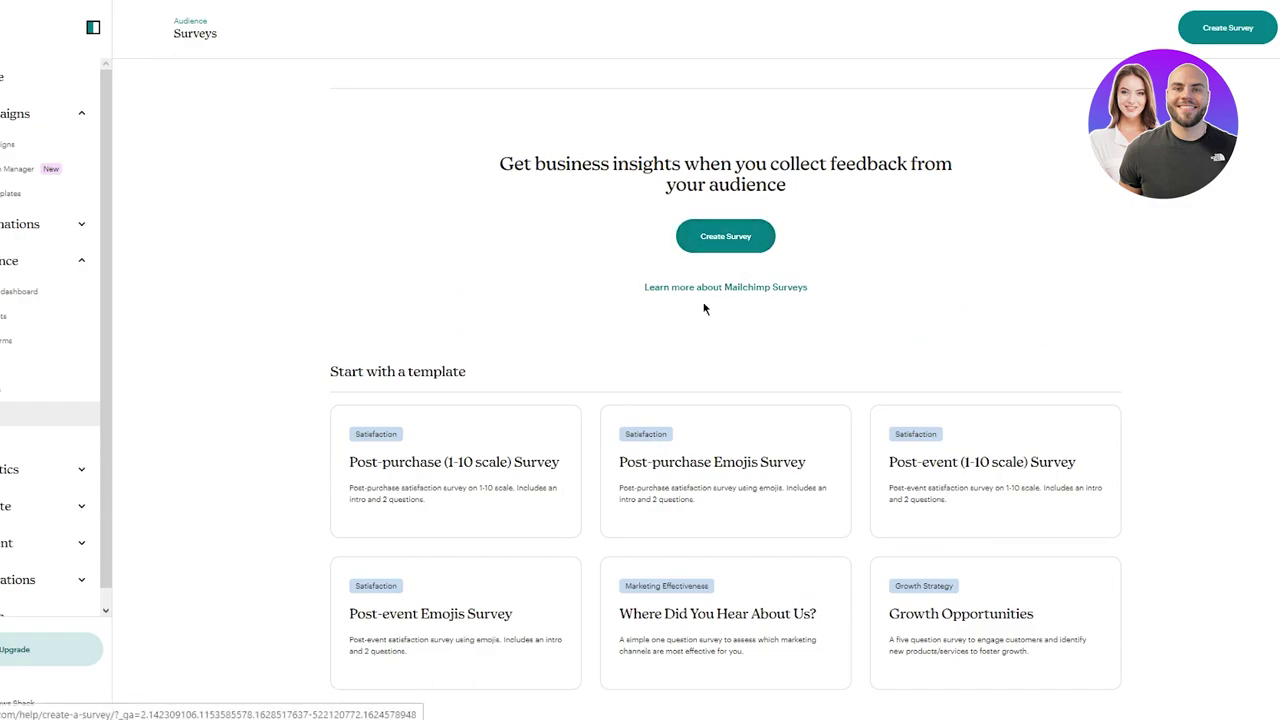
pyautogui.scroll(-3, 434, 306)
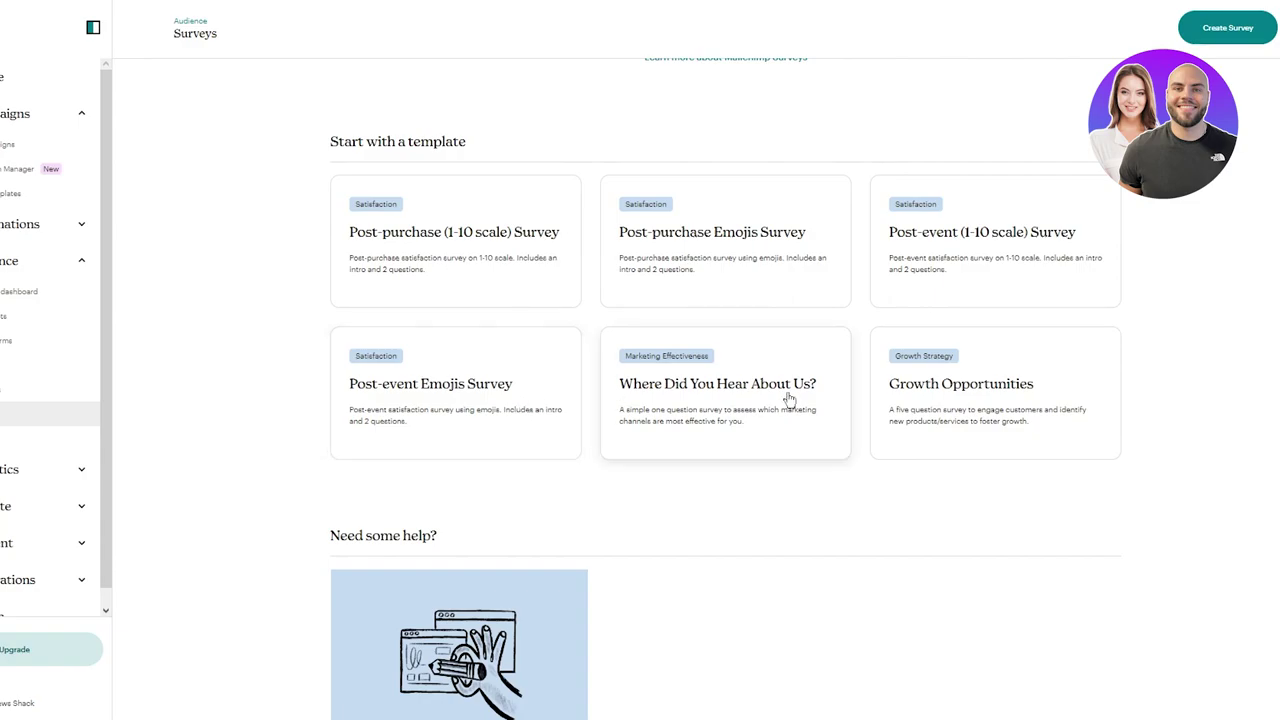
pyautogui.scroll(-2, 1216, 506)
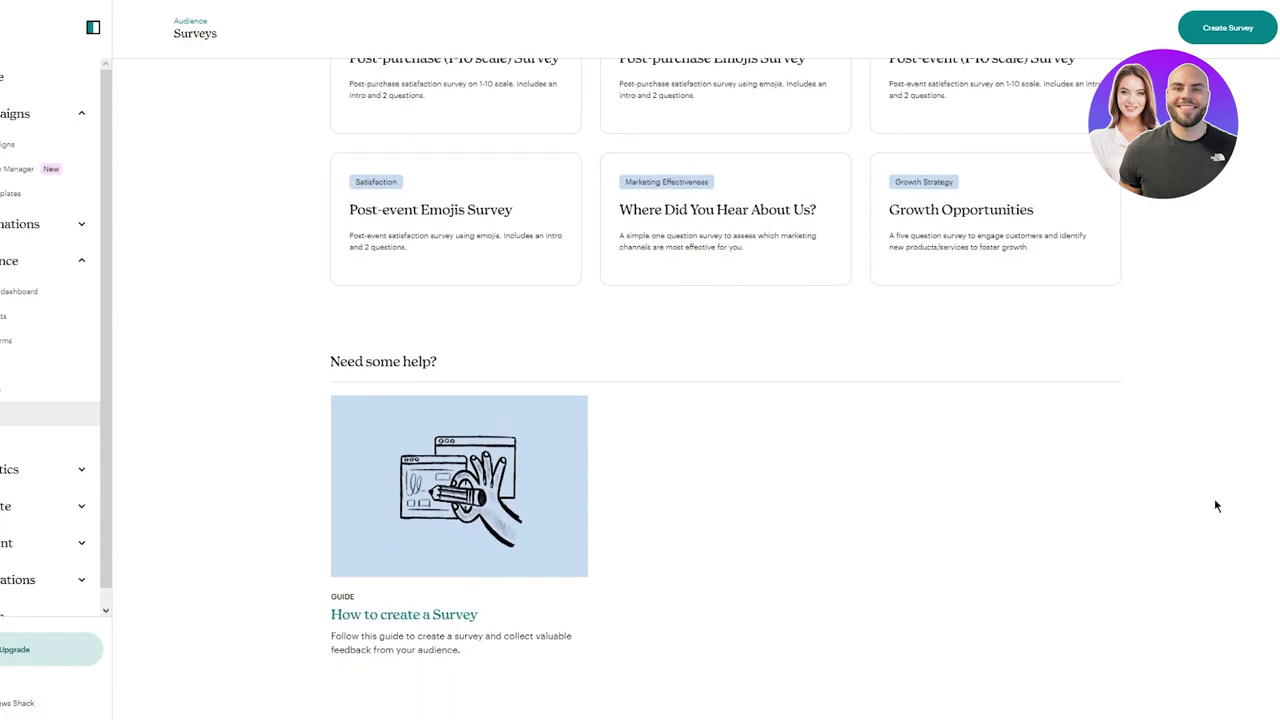
pyautogui.scroll(10, 1216, 506)
pyautogui.scroll(-8, 838, 537)
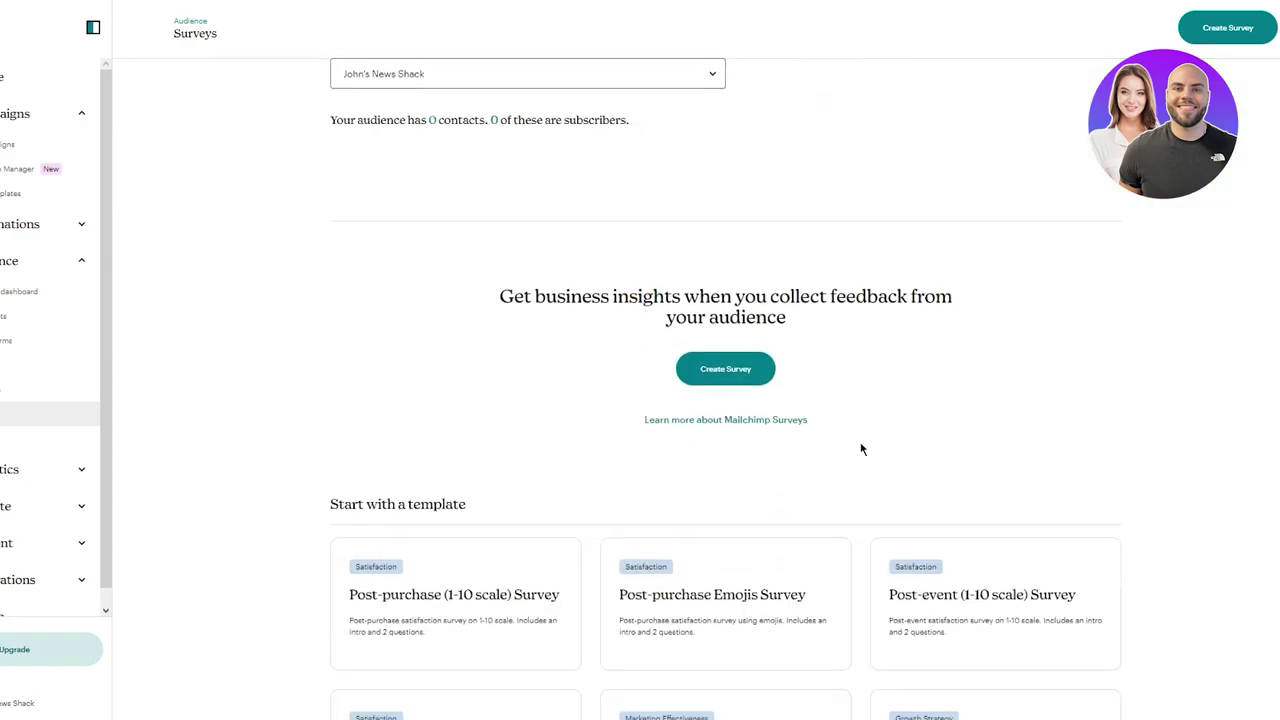
pyautogui.scroll(6, 1096, 407)
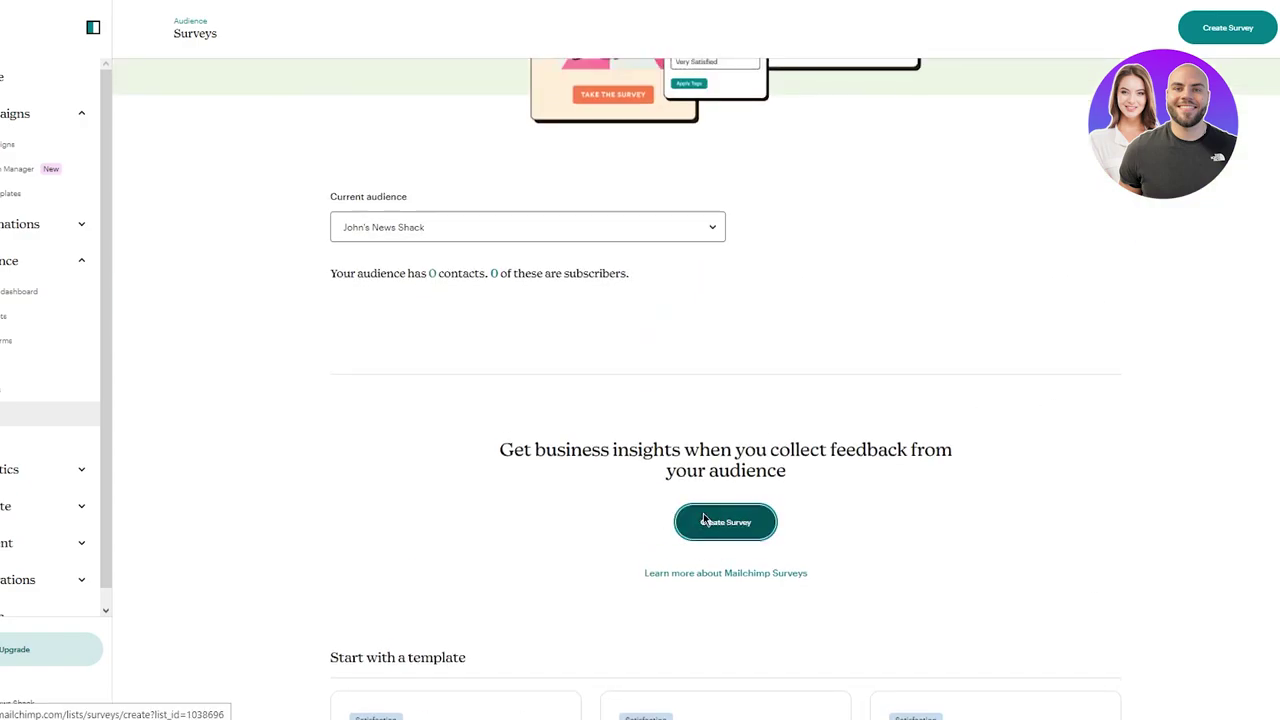
pyautogui.click(705, 520)
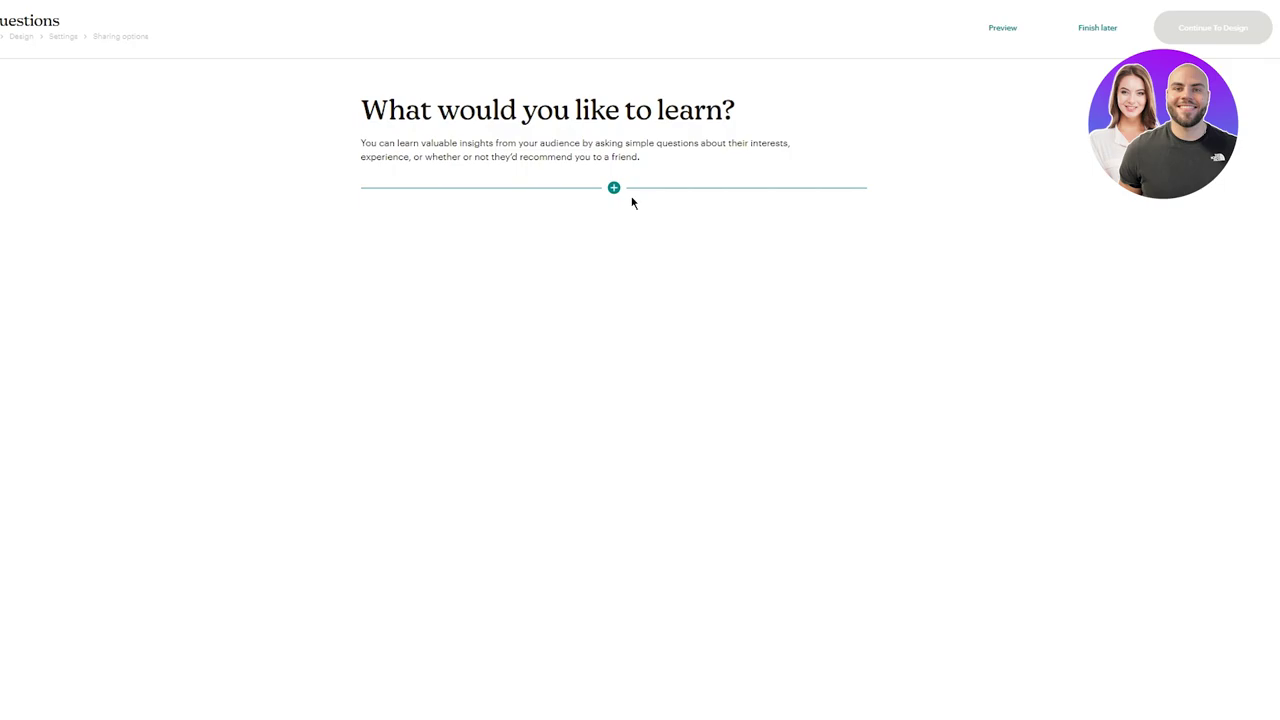
# - Add a single-choice question 'What do you see yourself doing in our company?'
pyautogui.click(614, 188)
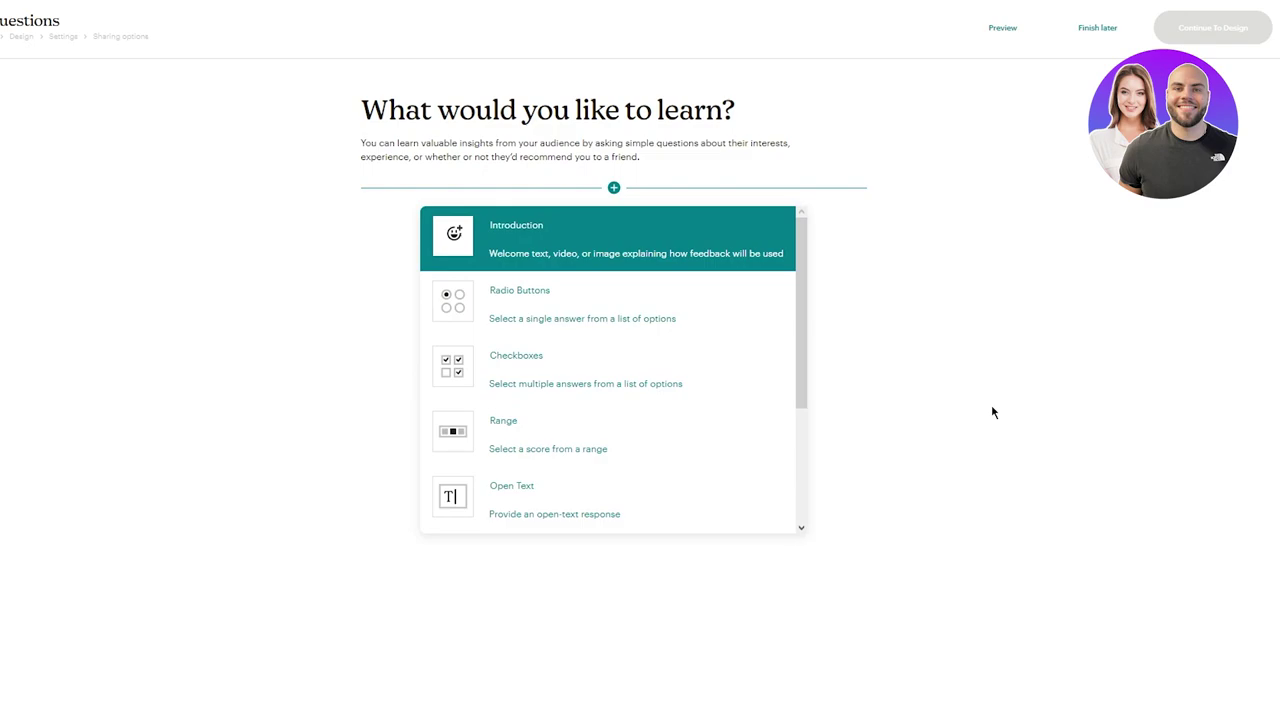
pyautogui.click(642, 308)
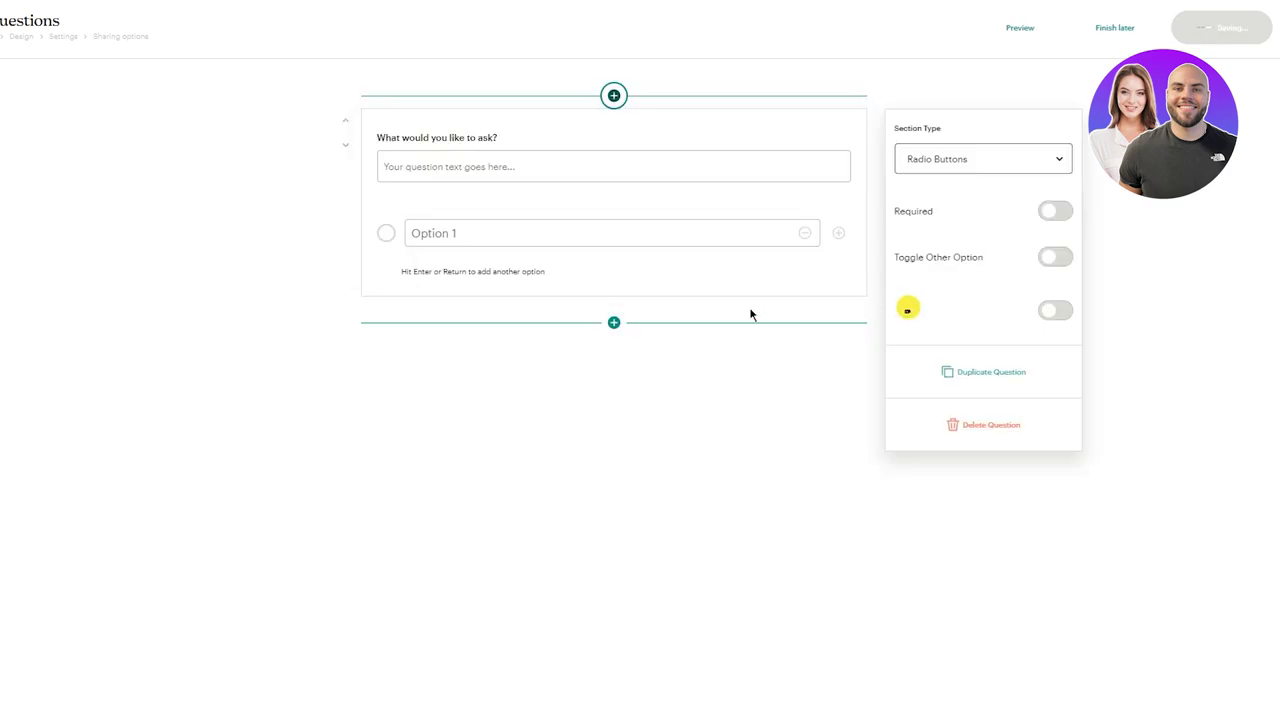
pyautogui.click(520, 178)
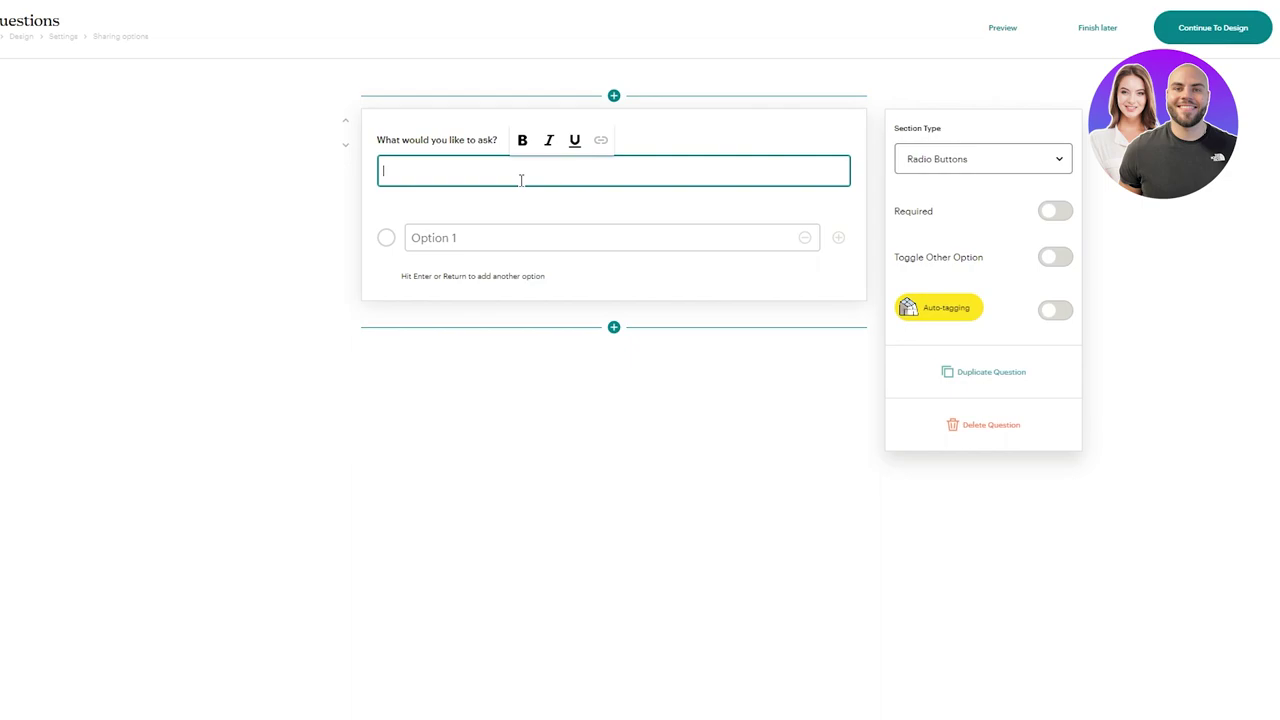
pyautogui.write('What')
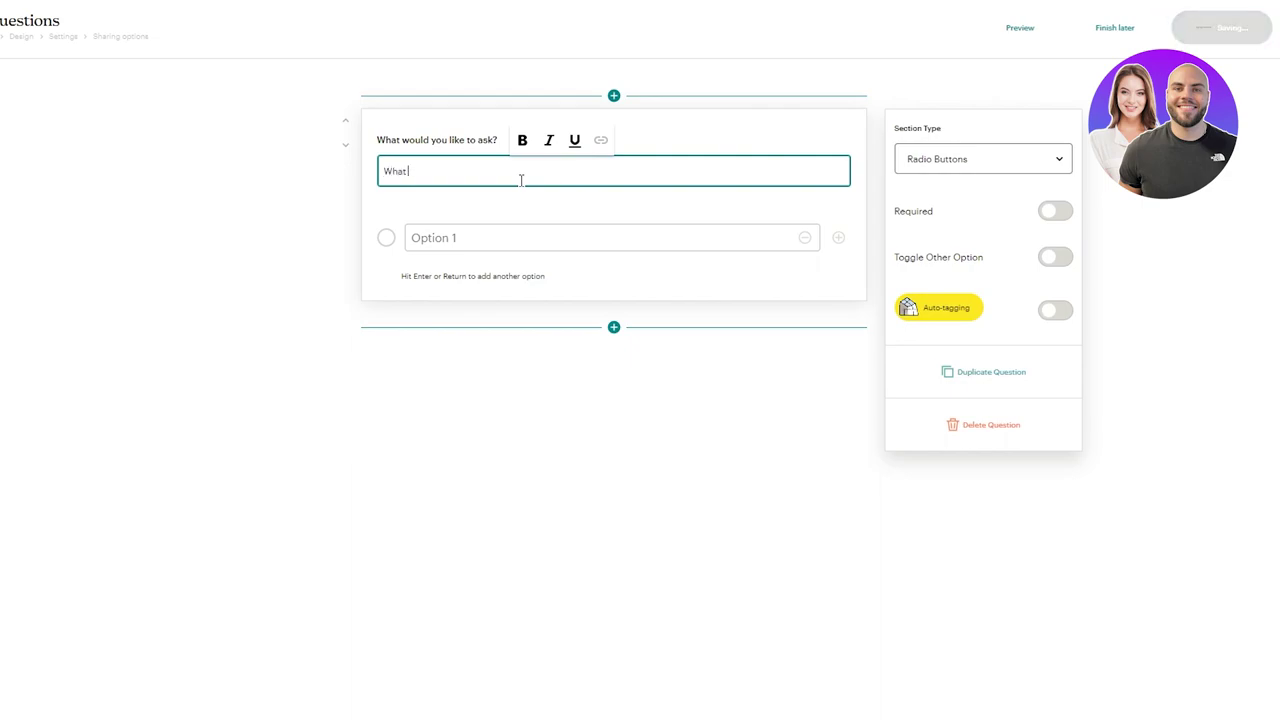
pyautogui.write(' do you see yourself doing in our company?')
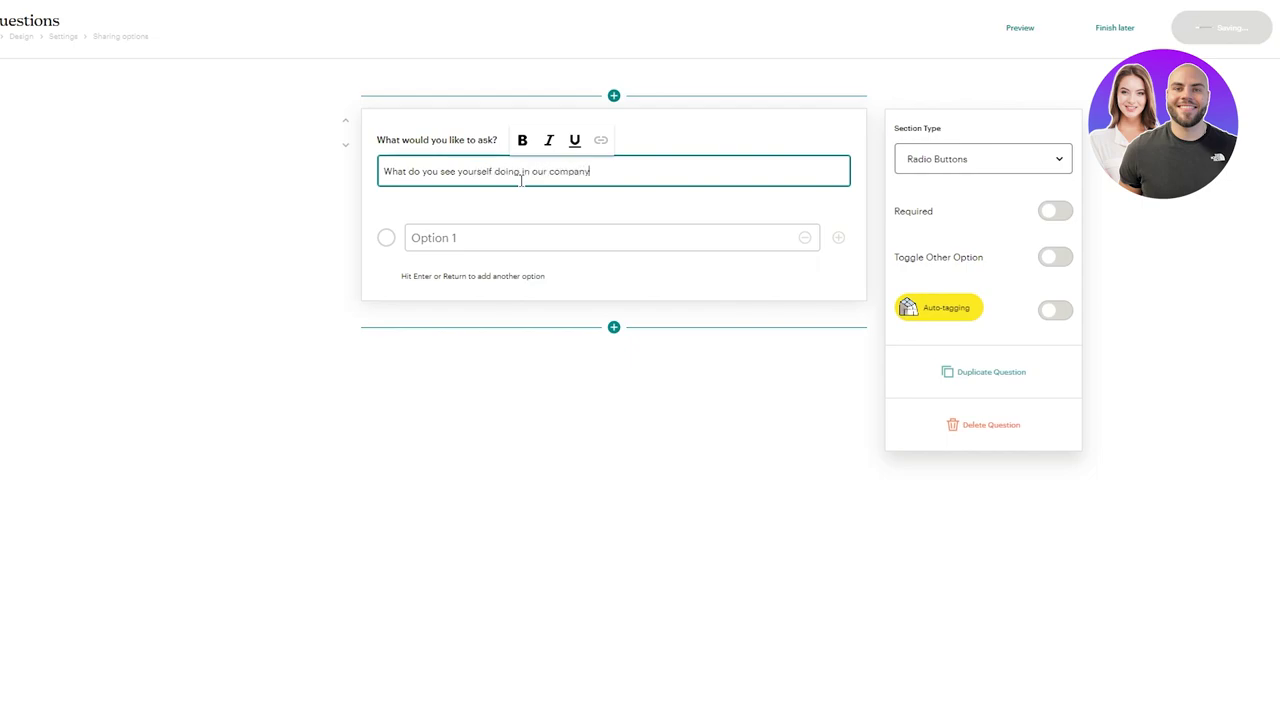
# - Give the question the options Manager, Executive, Writer and Vice Executive
pyautogui.click(491, 236)
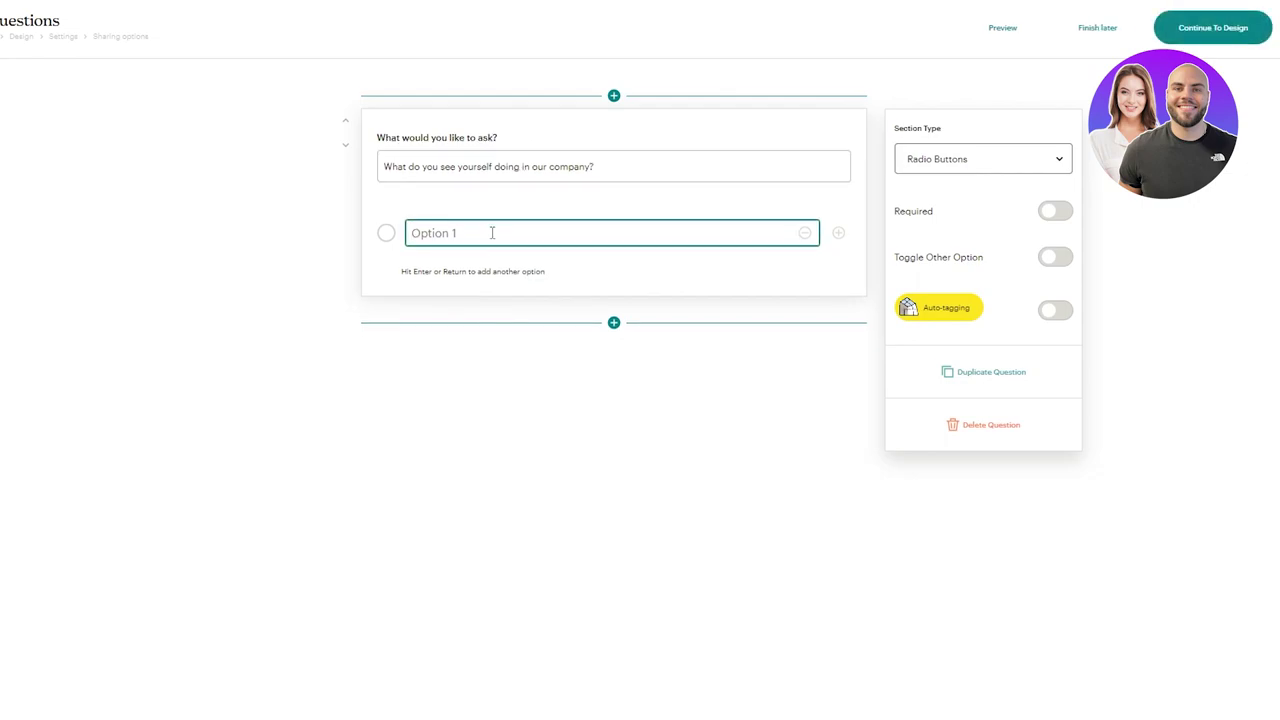
pyautogui.write('Manager')
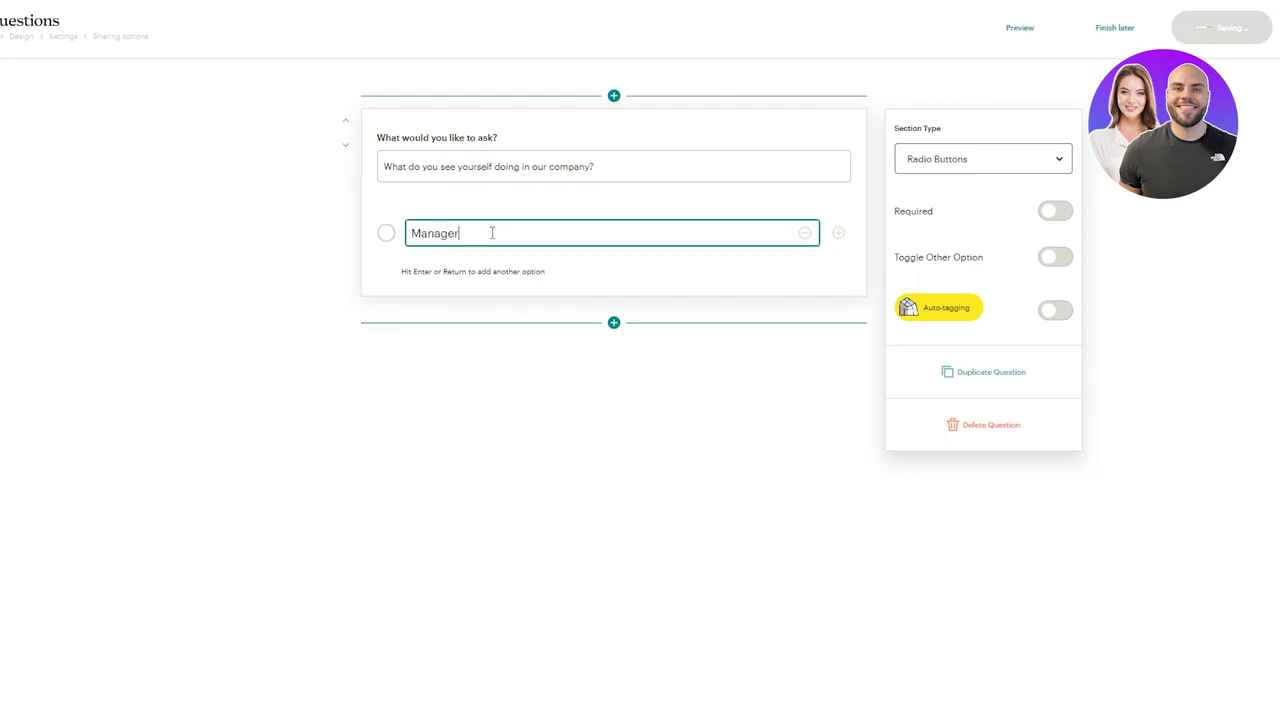
pyautogui.press('Return')
pyautogui.write('E')
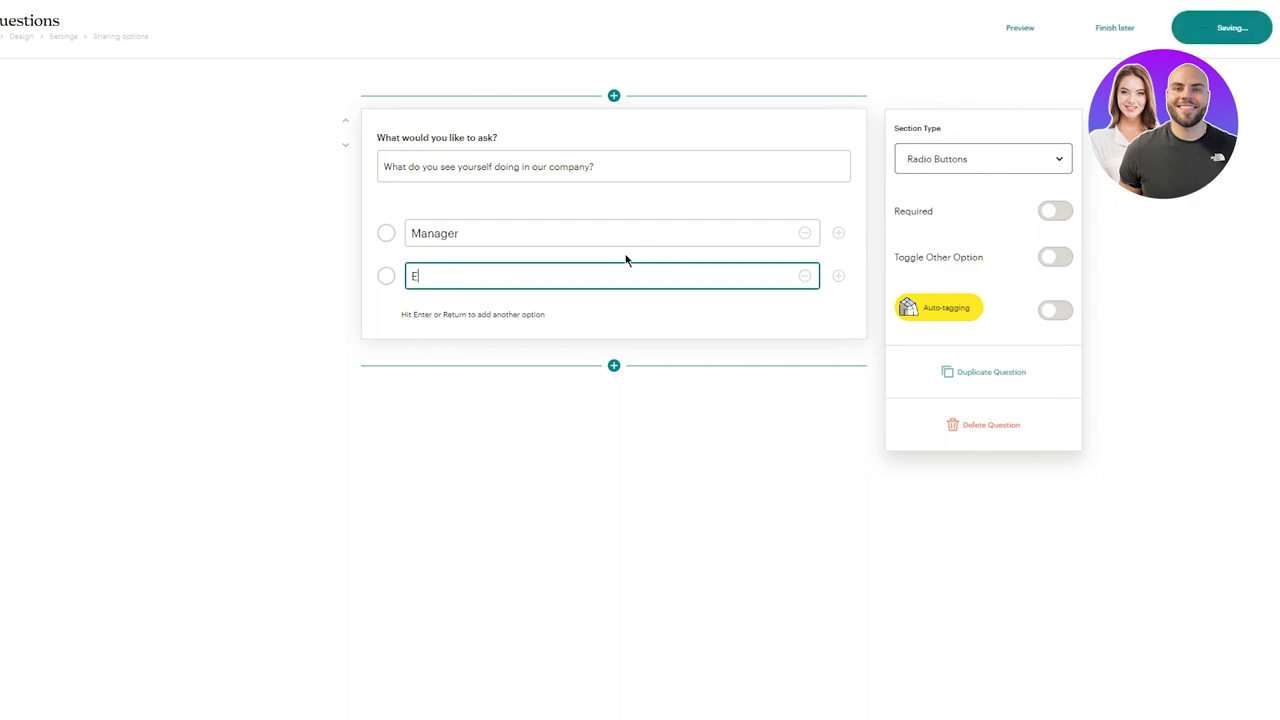
pyautogui.write('xecutive')
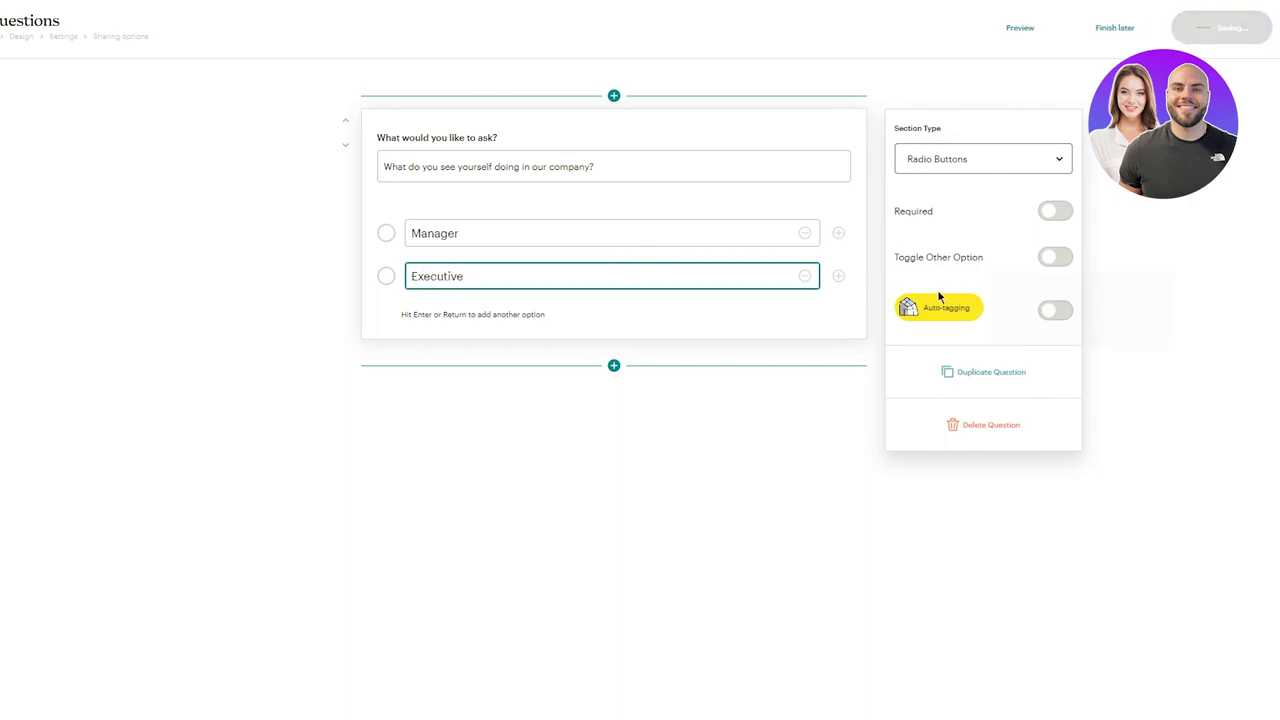
pyautogui.click(840, 279)
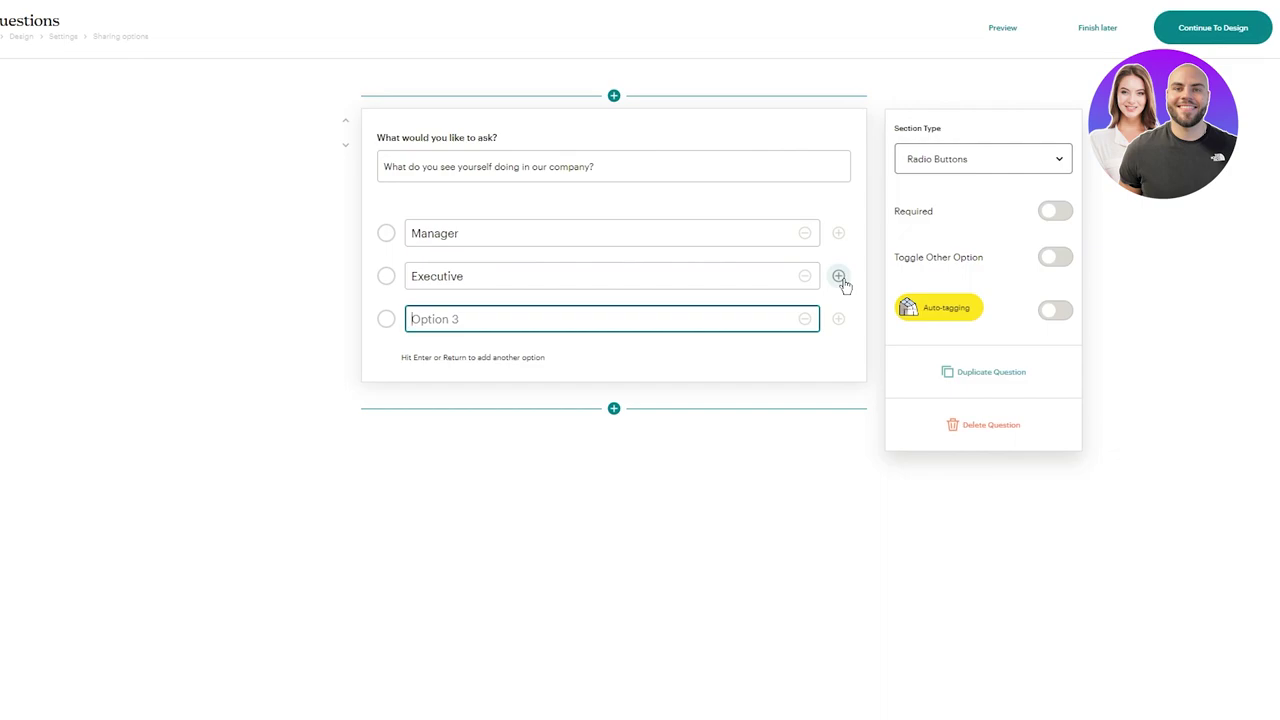
pyautogui.write('Writer')
pyautogui.click(839, 320)
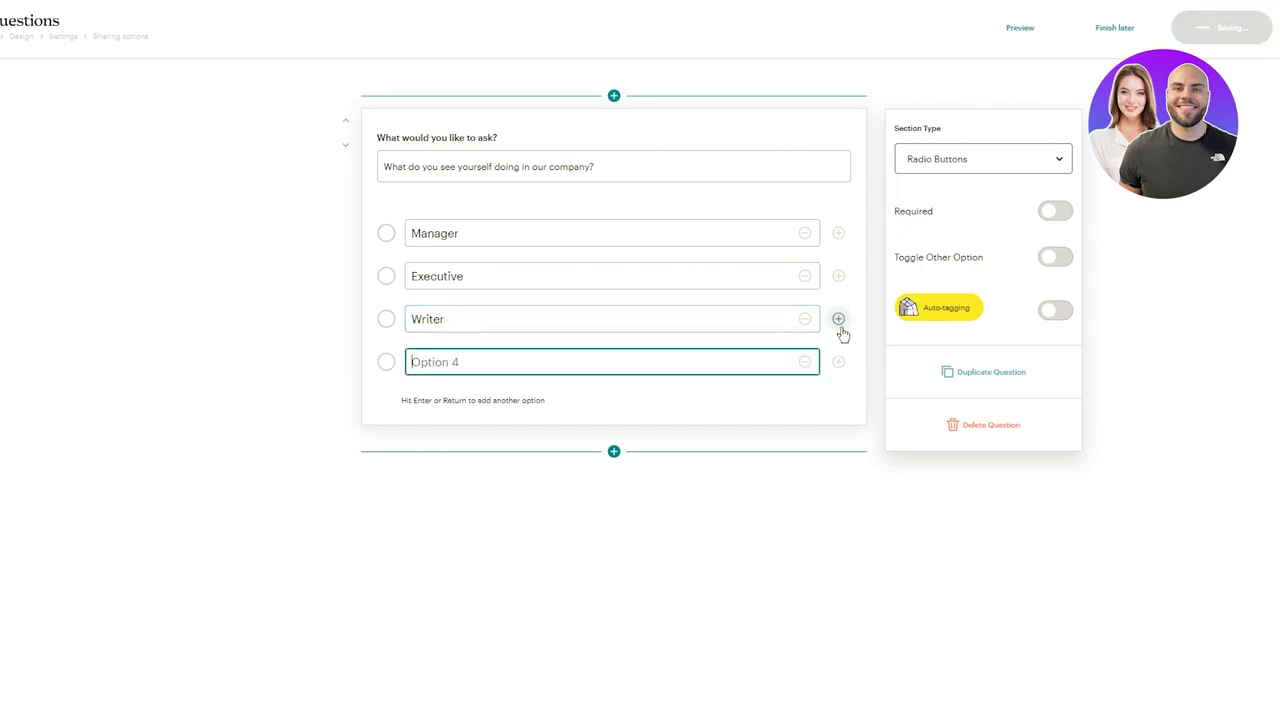
pyautogui.write('Vice Executive')
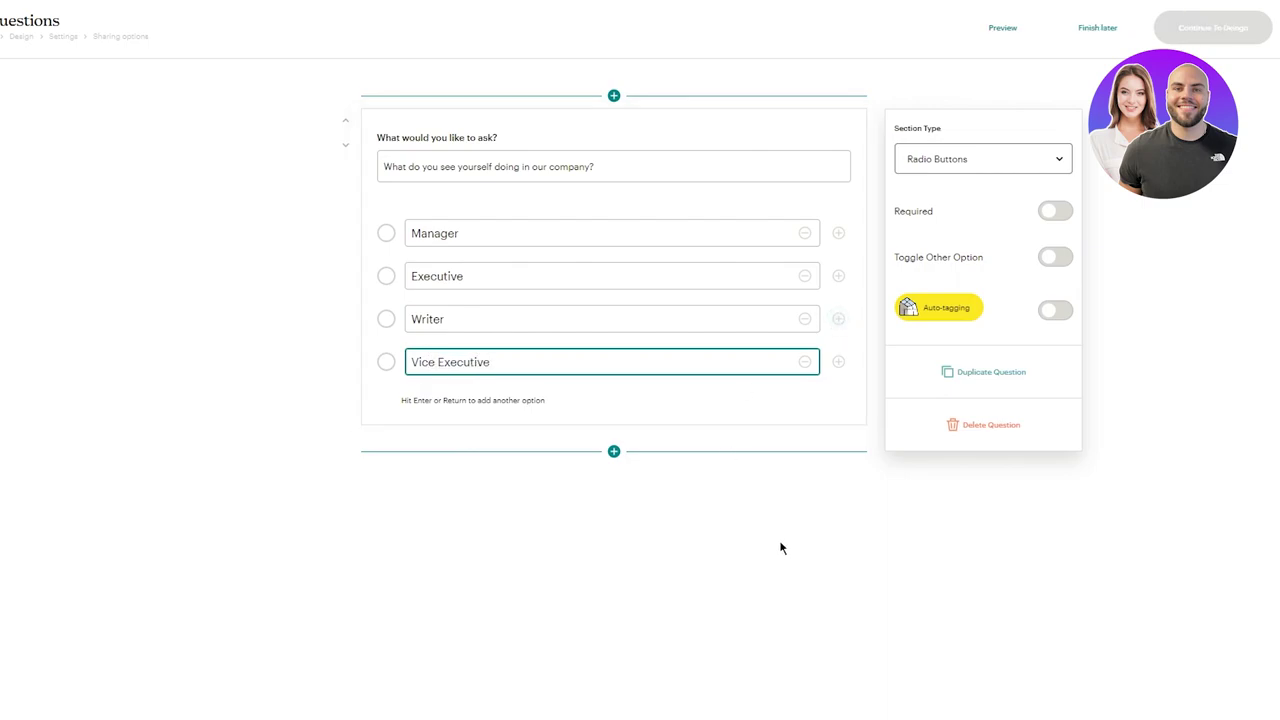
# - Skip adding another question and continue to the survey's Design step
pyautogui.click(780, 546)
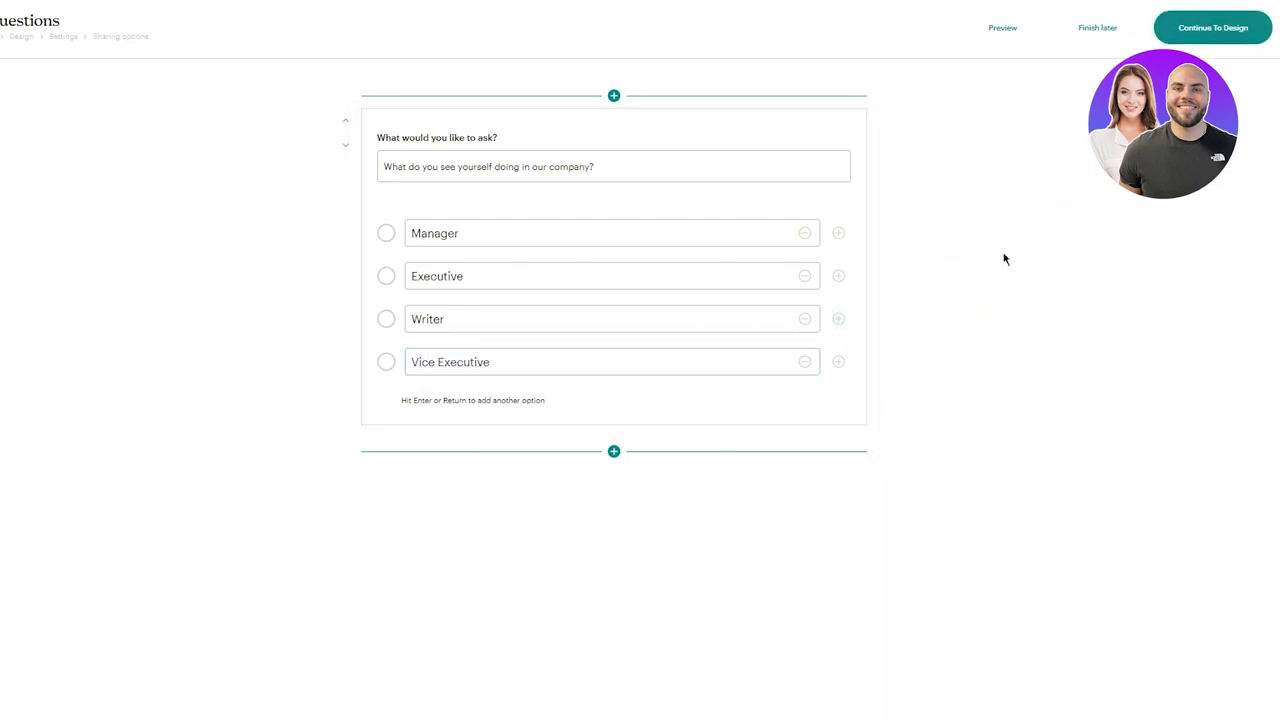
pyautogui.click(614, 453)
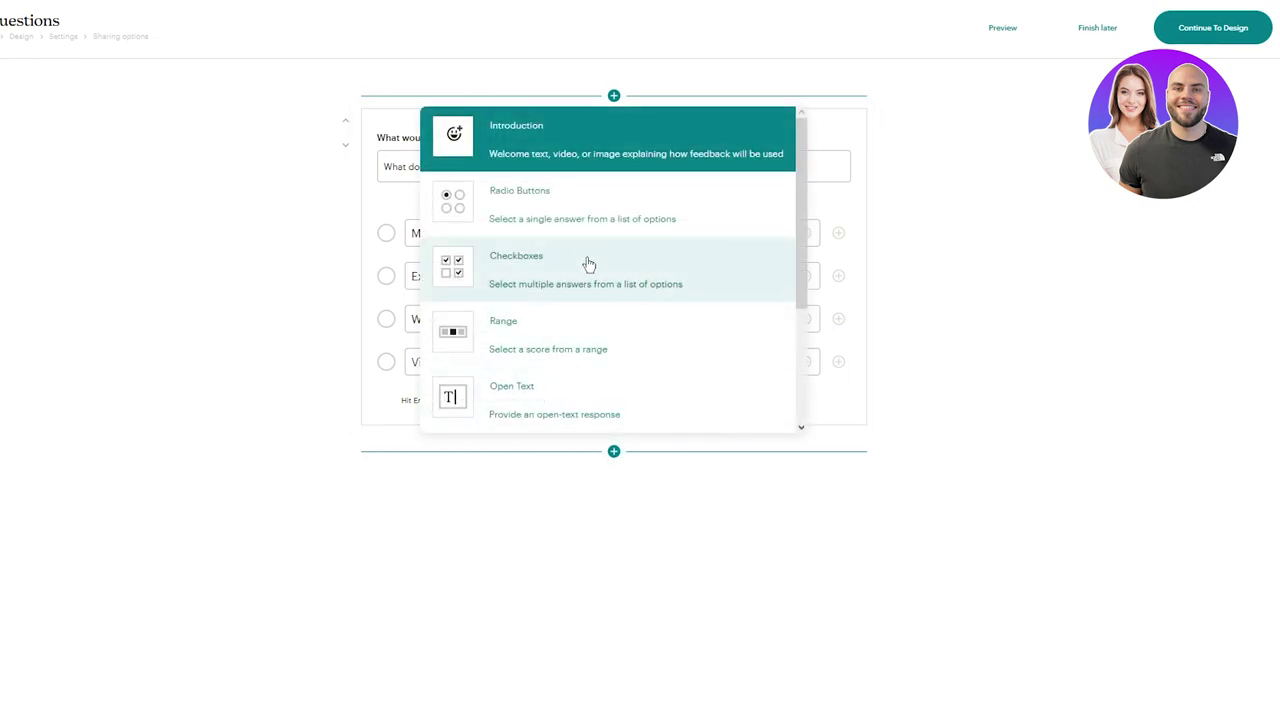
pyautogui.click(1073, 390)
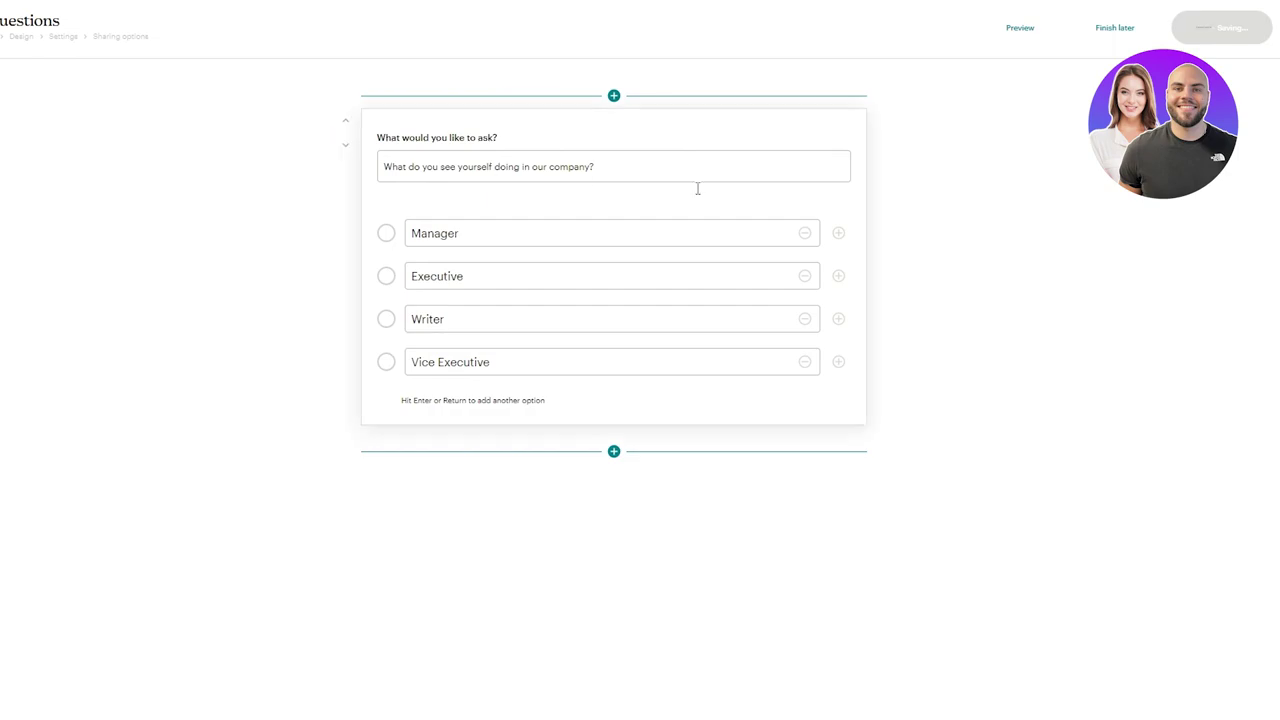
pyautogui.click(1213, 28)
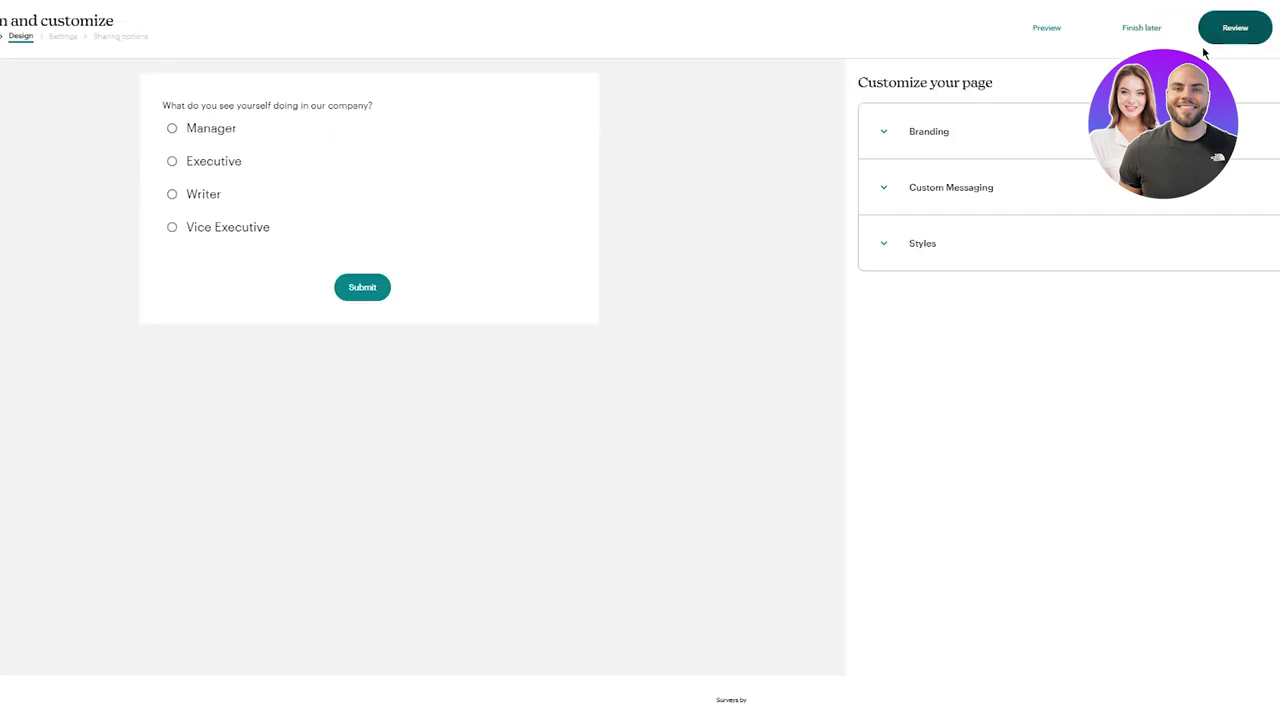
# - Add the survey title 'Interview' under Custom Messaging, formatted bold and italic
pyautogui.click(931, 133)
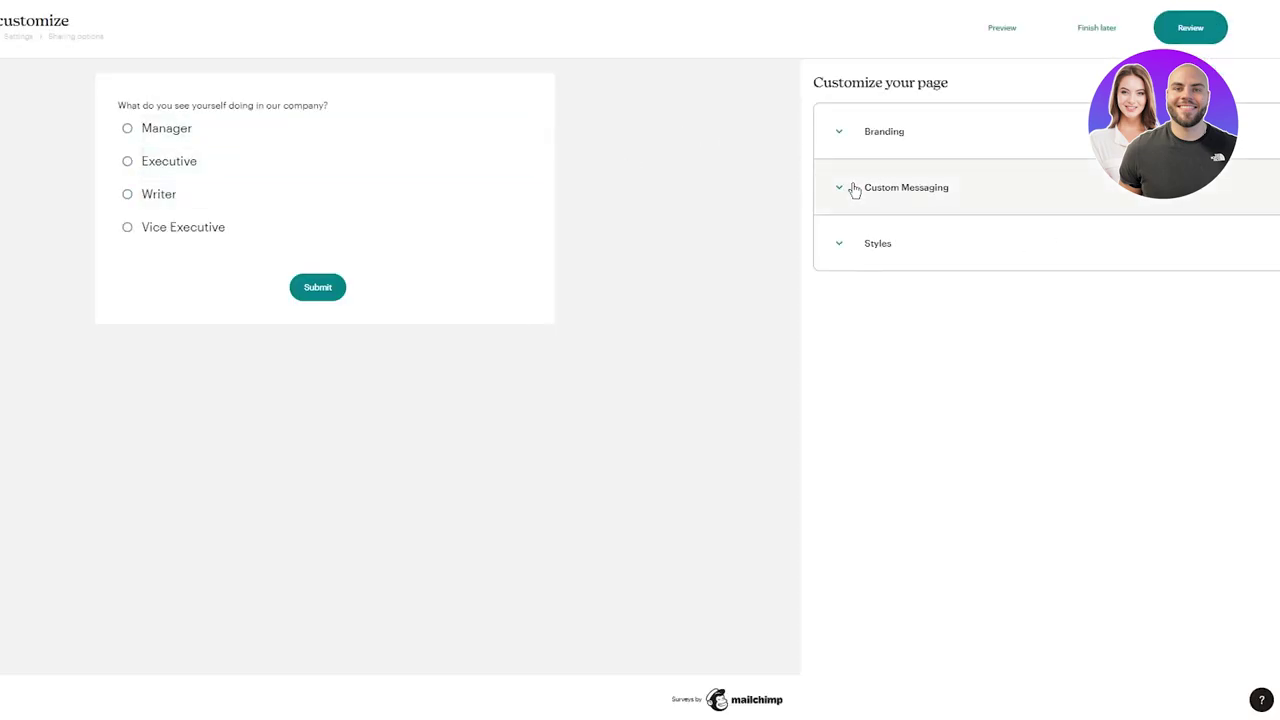
pyautogui.click(855, 190)
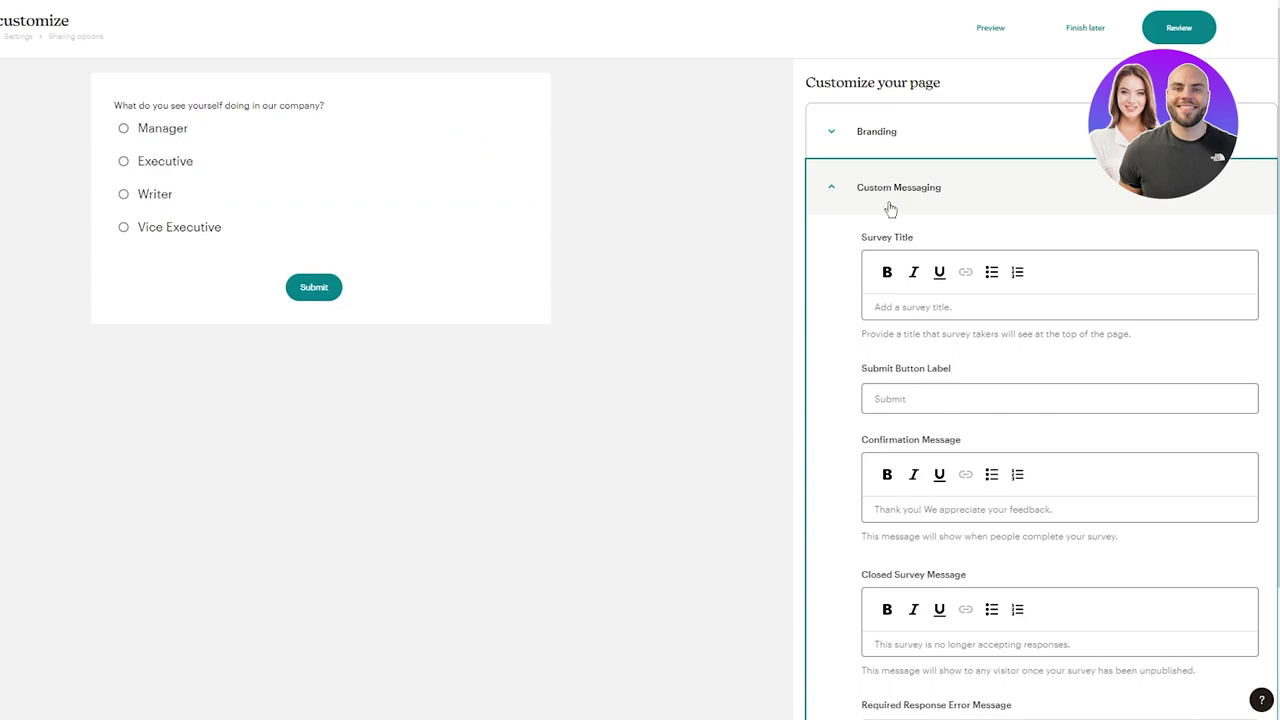
pyautogui.click(910, 306)
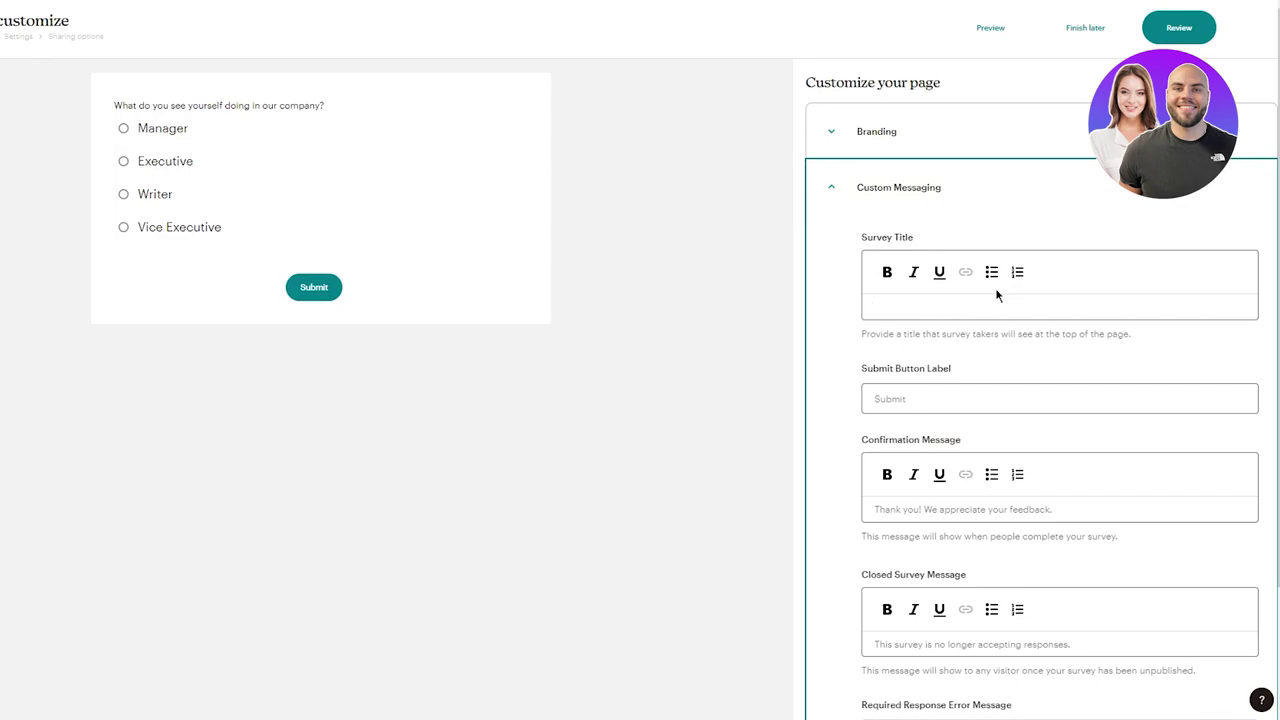
pyautogui.write('In')
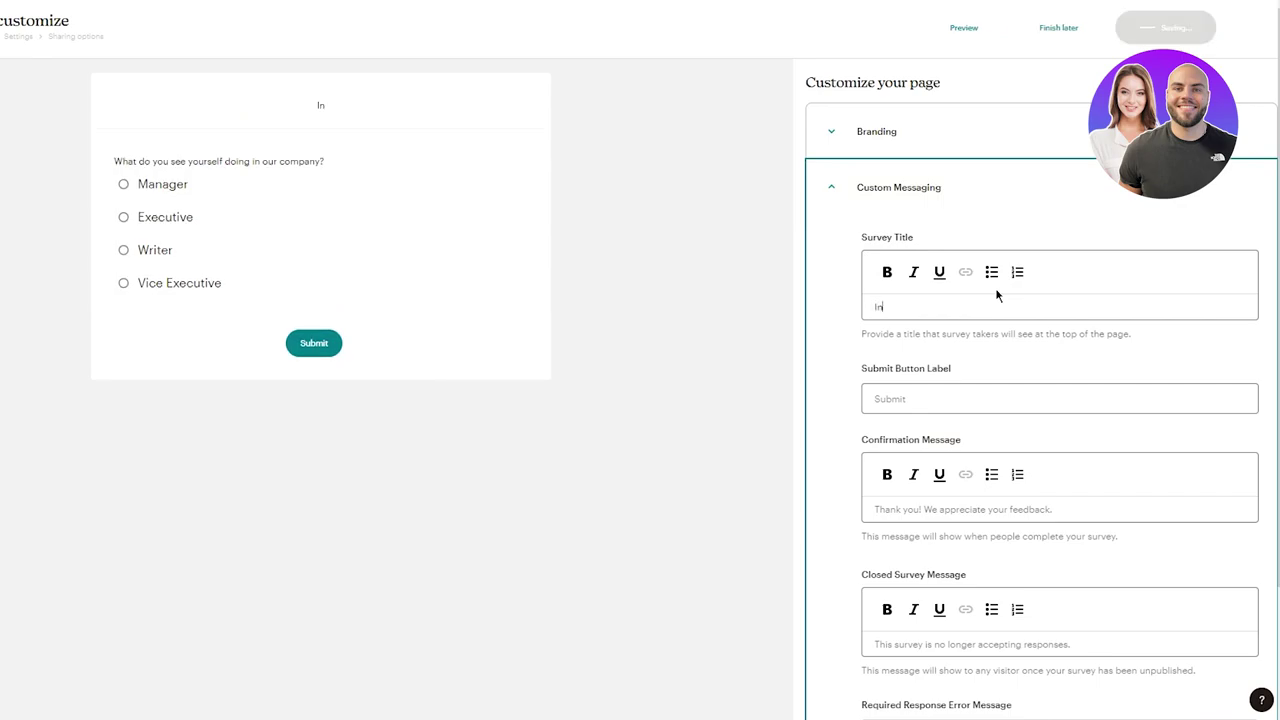
pyautogui.write('terview')
pyautogui.moveTo(929, 294); pyautogui.dragTo(858, 310)
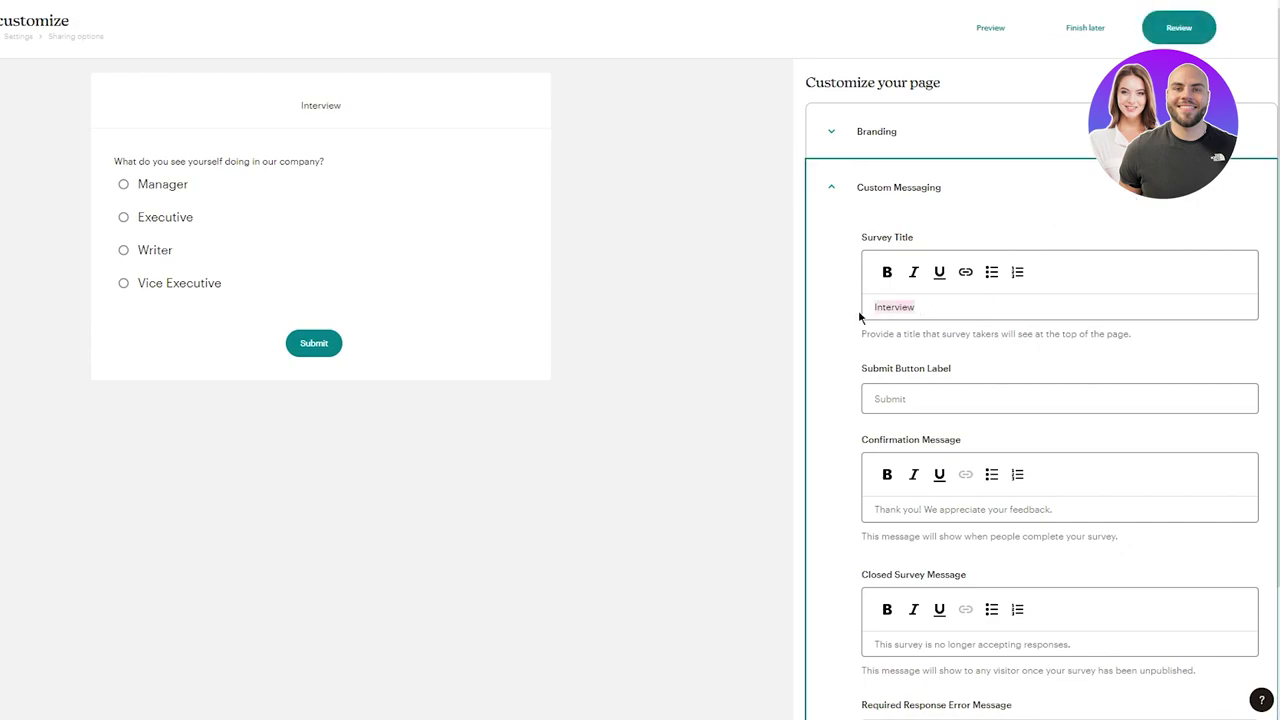
pyautogui.click(886, 272)
pyautogui.click(867, 299)
pyautogui.doubleClick(934, 305)
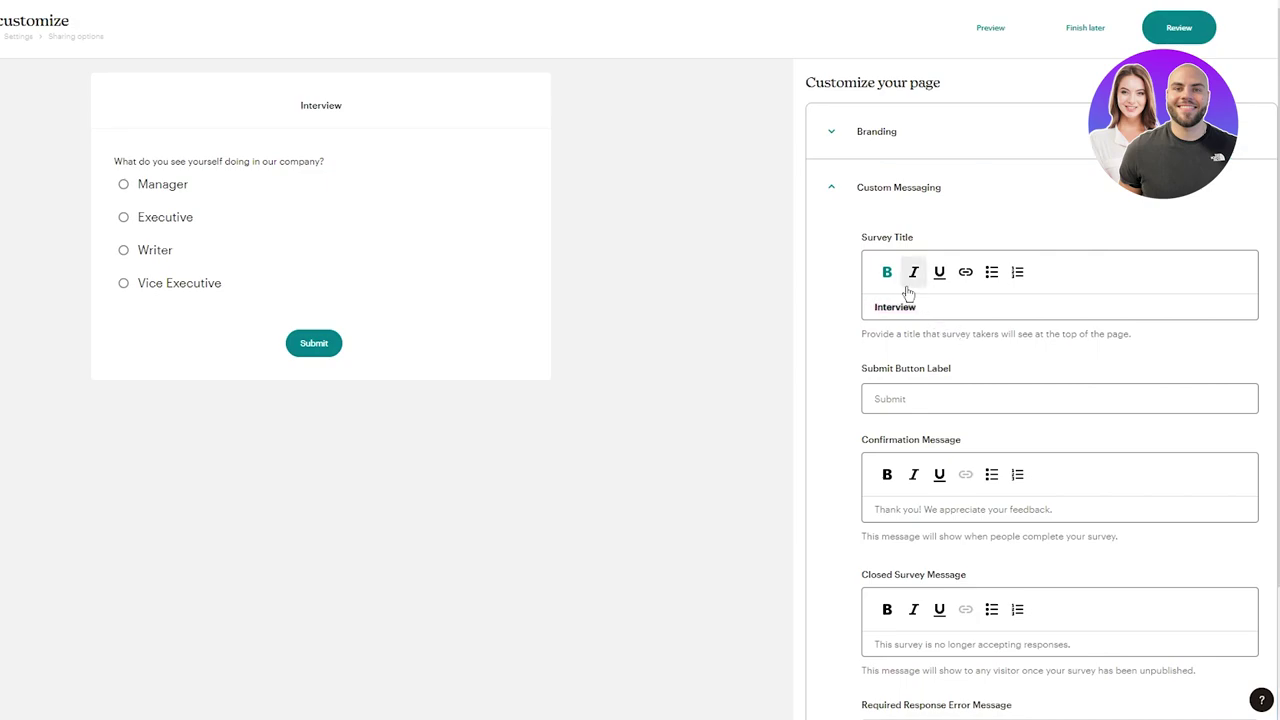
pyautogui.click(913, 274)
pyautogui.click(934, 304)
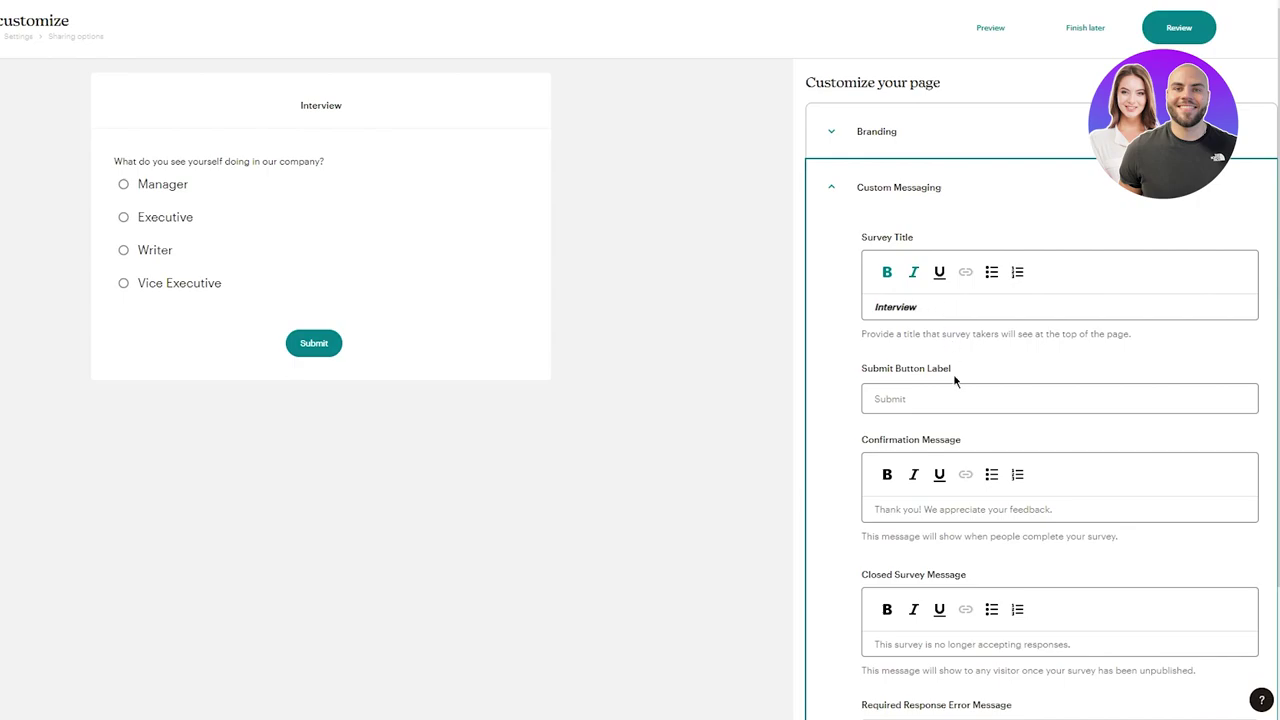
# - Leave the submit button label unchanged and begin editing the confirmation message
pyautogui.click(948, 398)
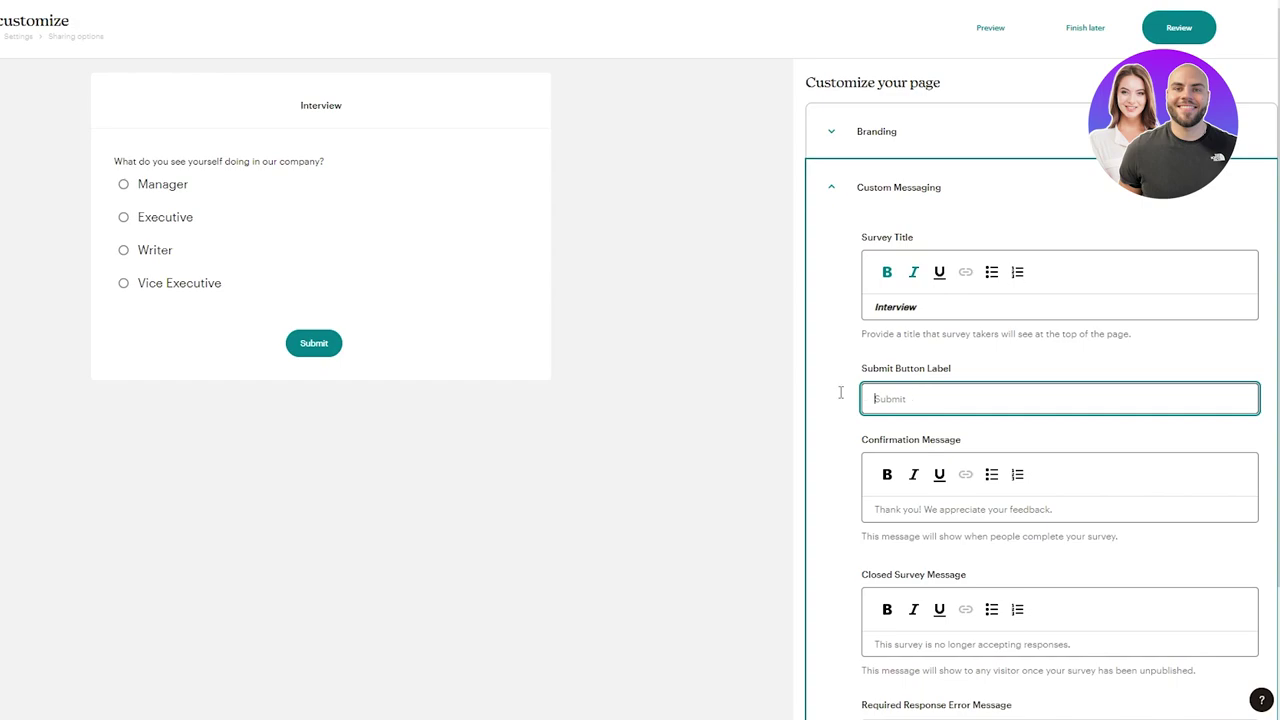
pyautogui.click(777, 389)
pyautogui.scroll(-3, 810, 388)
pyautogui.click(938, 506)
# - Set the confirmation message to 'Thank you! We will take your response into consideration and get back to you.'
pyautogui.scroll(3, 938, 347)
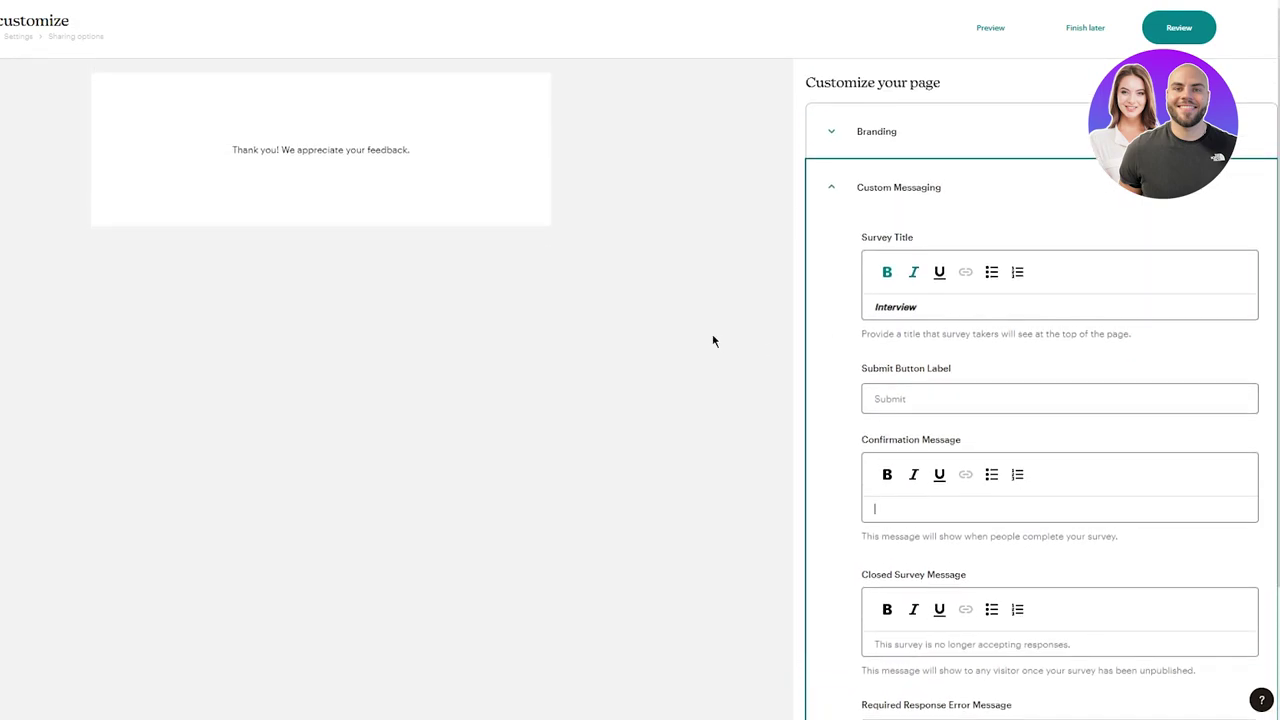
pyautogui.click(783, 364)
pyautogui.click(1027, 509)
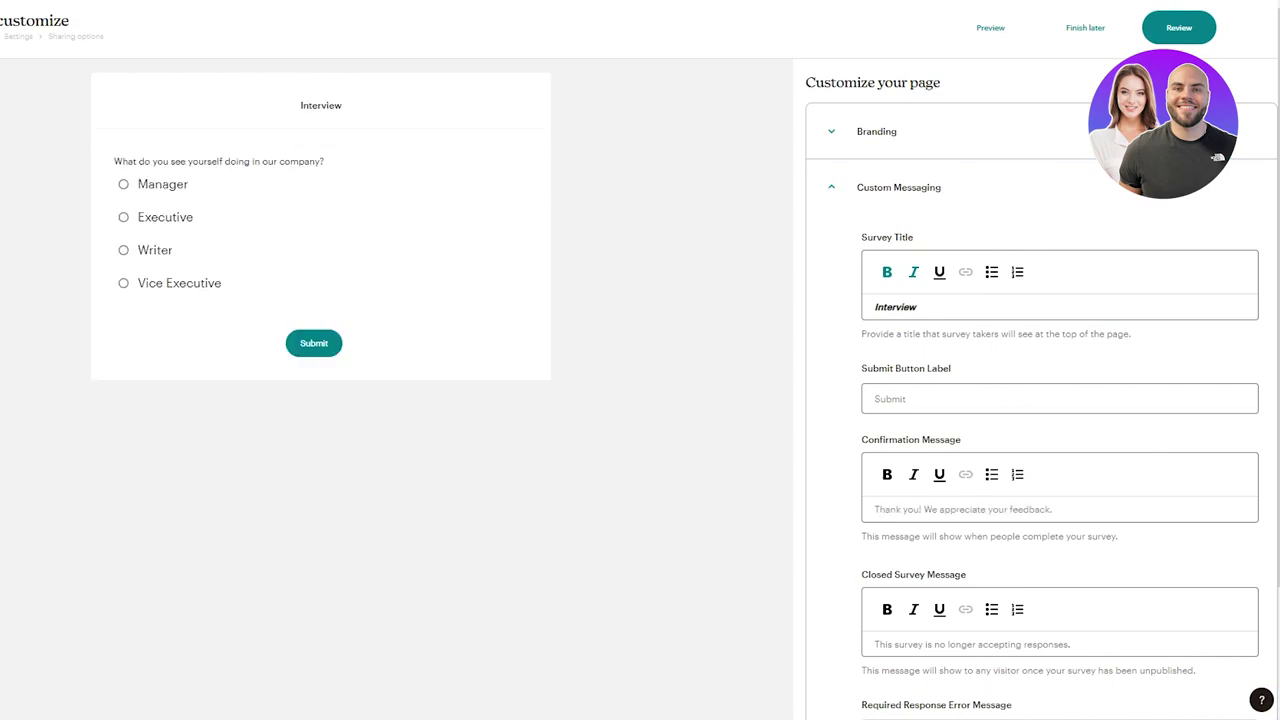
pyautogui.click(925, 516)
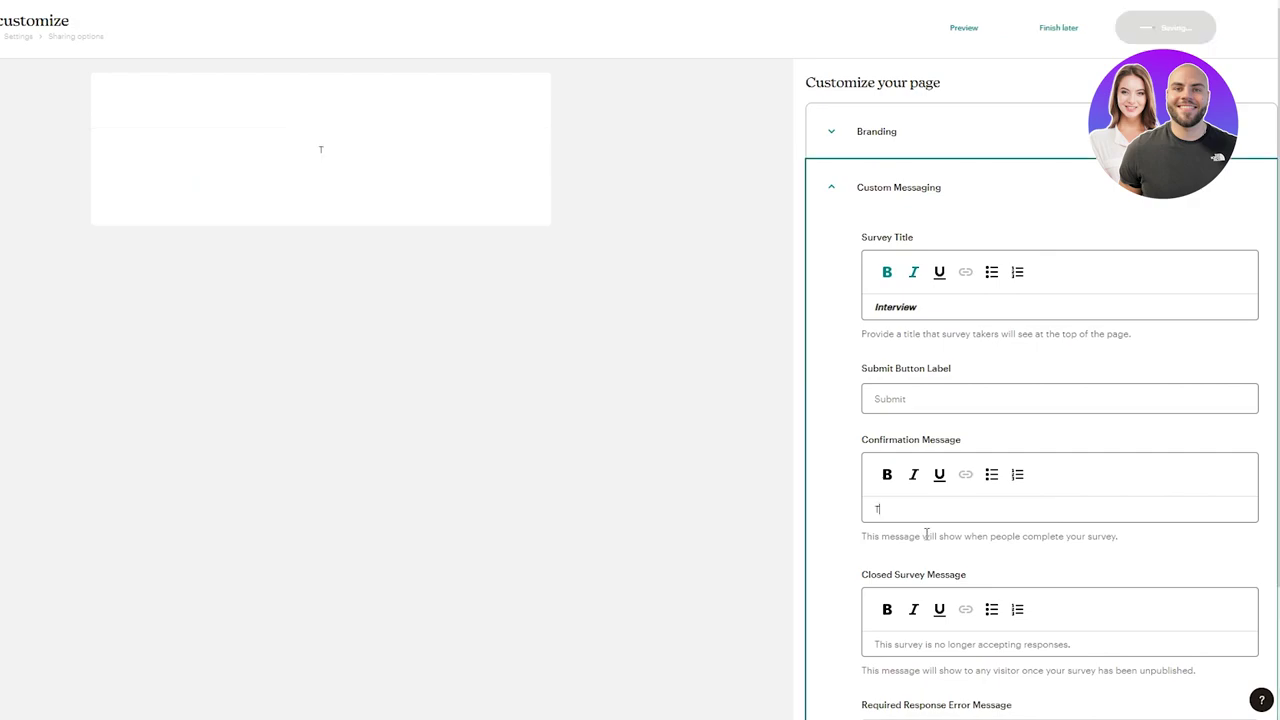
pyautogui.write('Thank you! We will take your r')
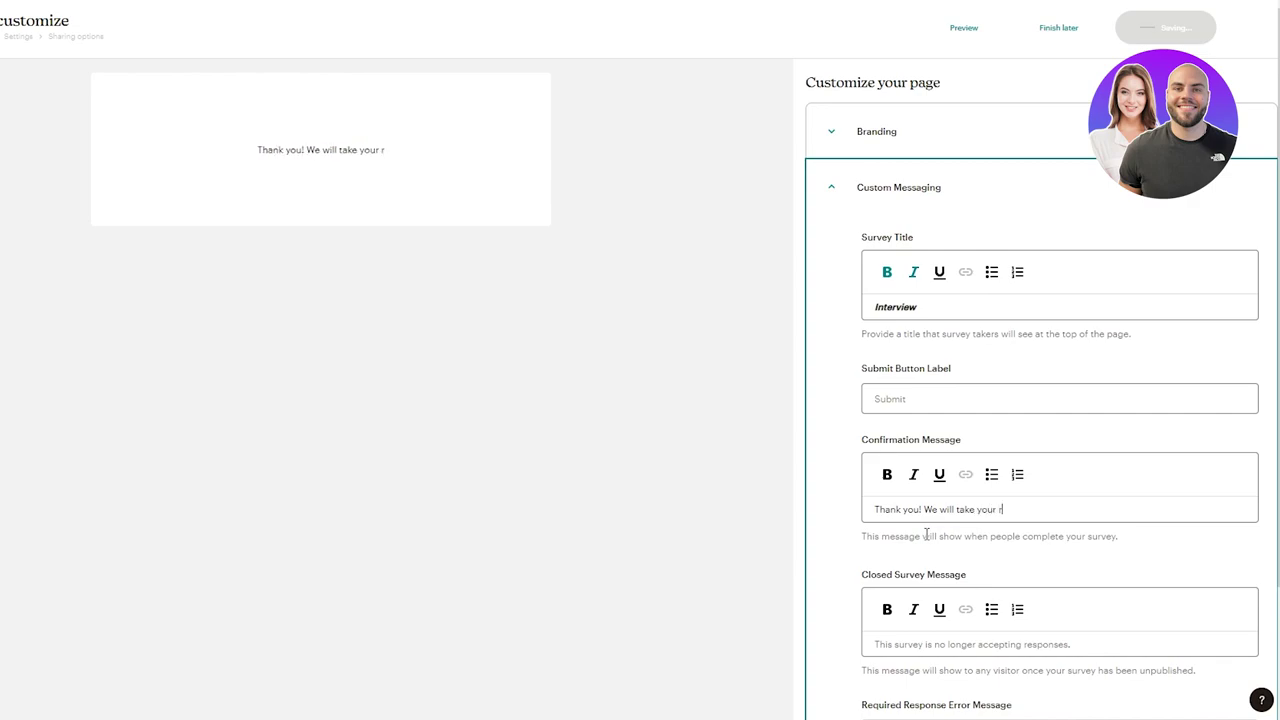
pyautogui.write('esponse into c')
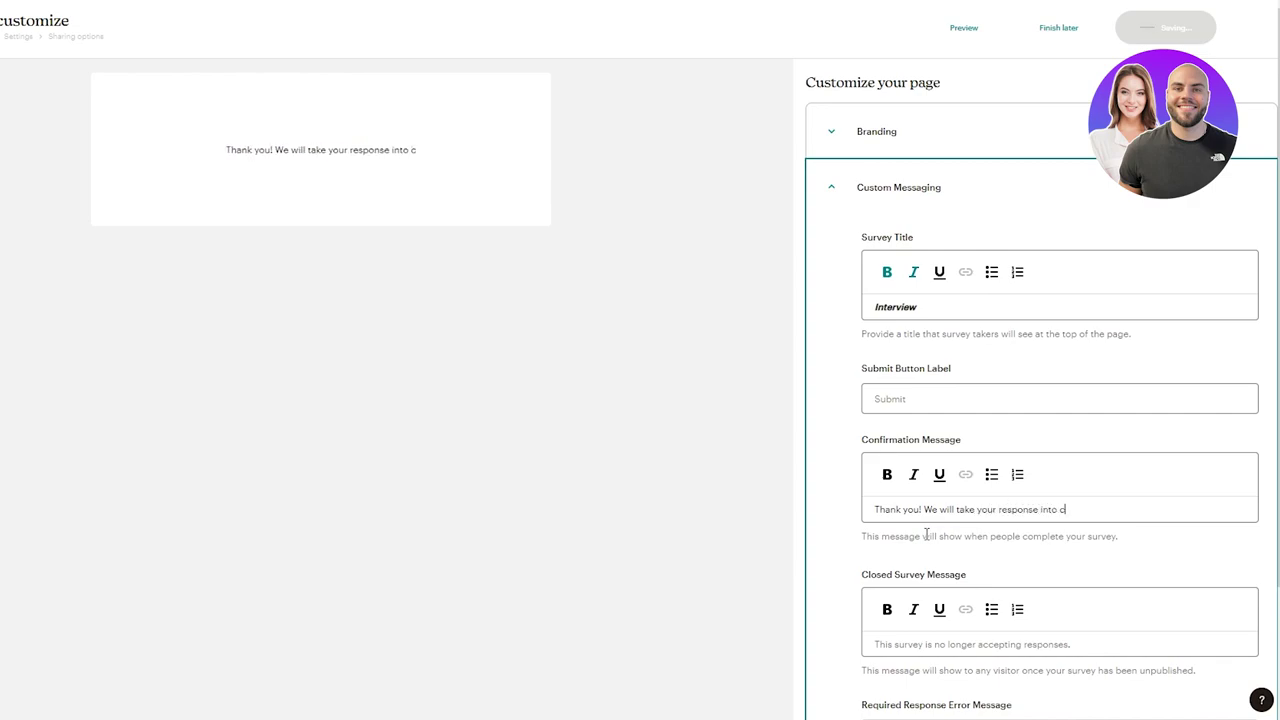
pyautogui.write('onsideration a')
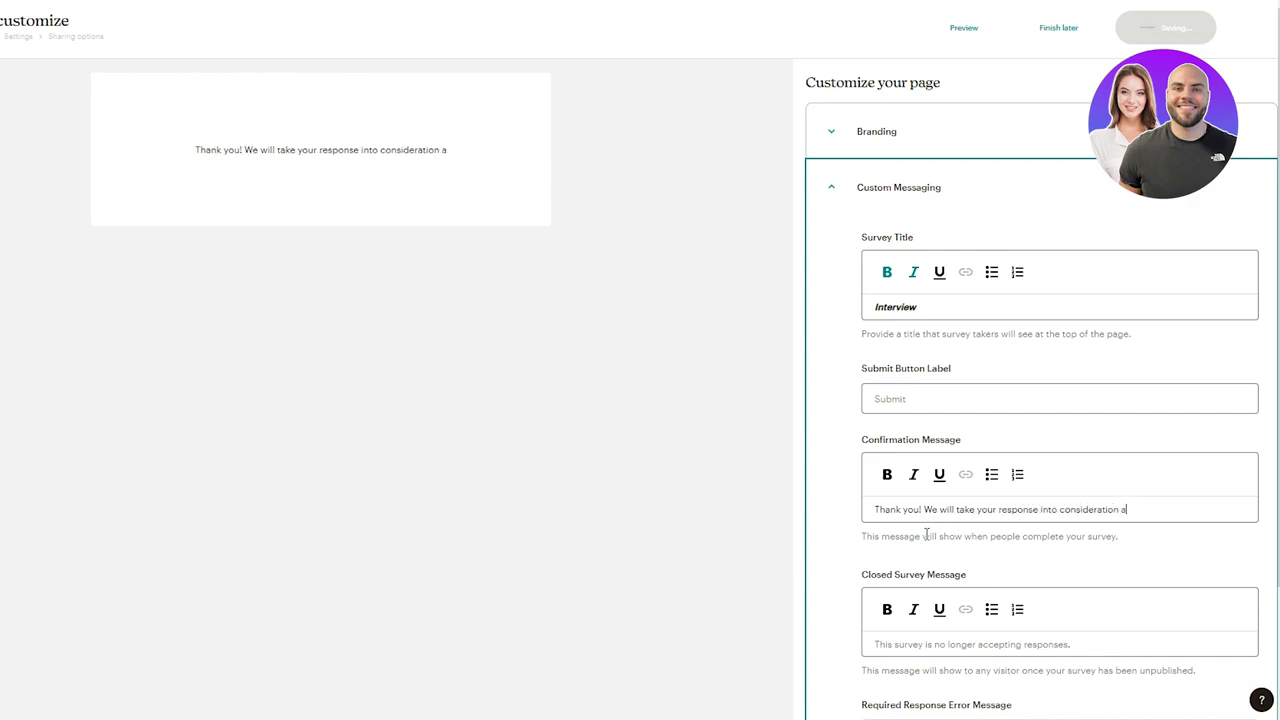
pyautogui.write('dn get back to you.')
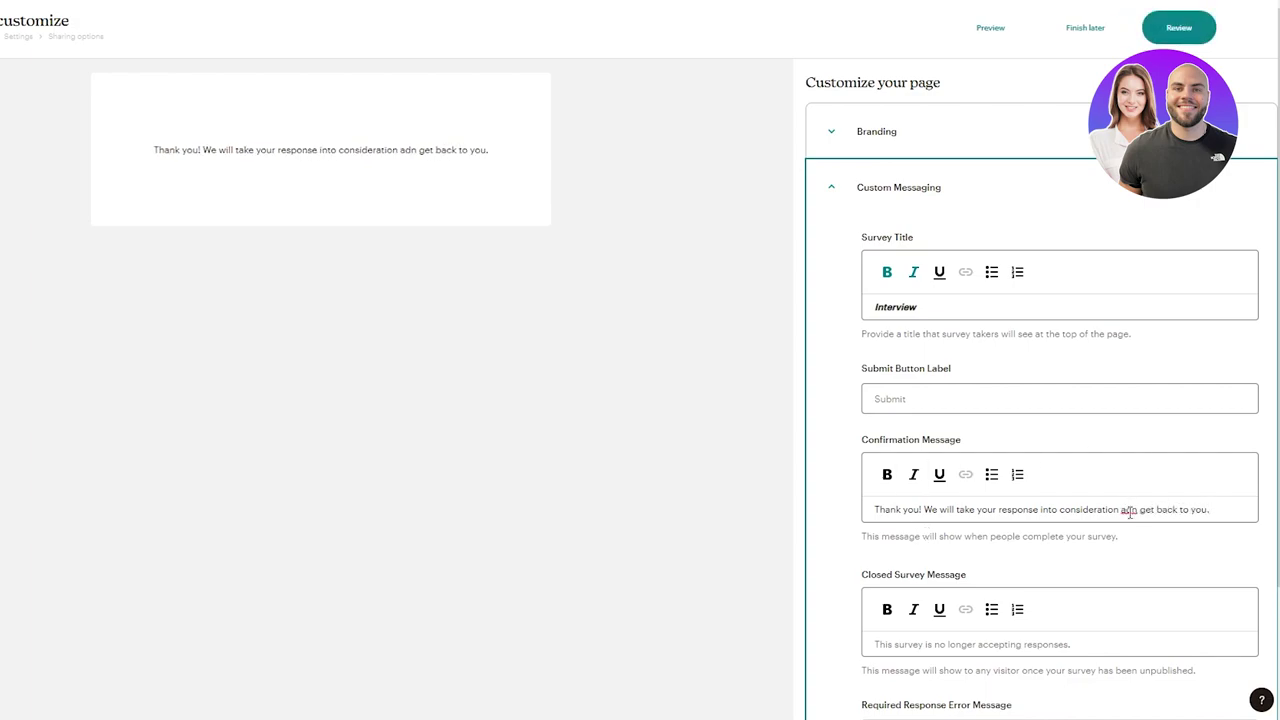
pyautogui.rightClick(1128, 508)
pyautogui.click(940, 270)
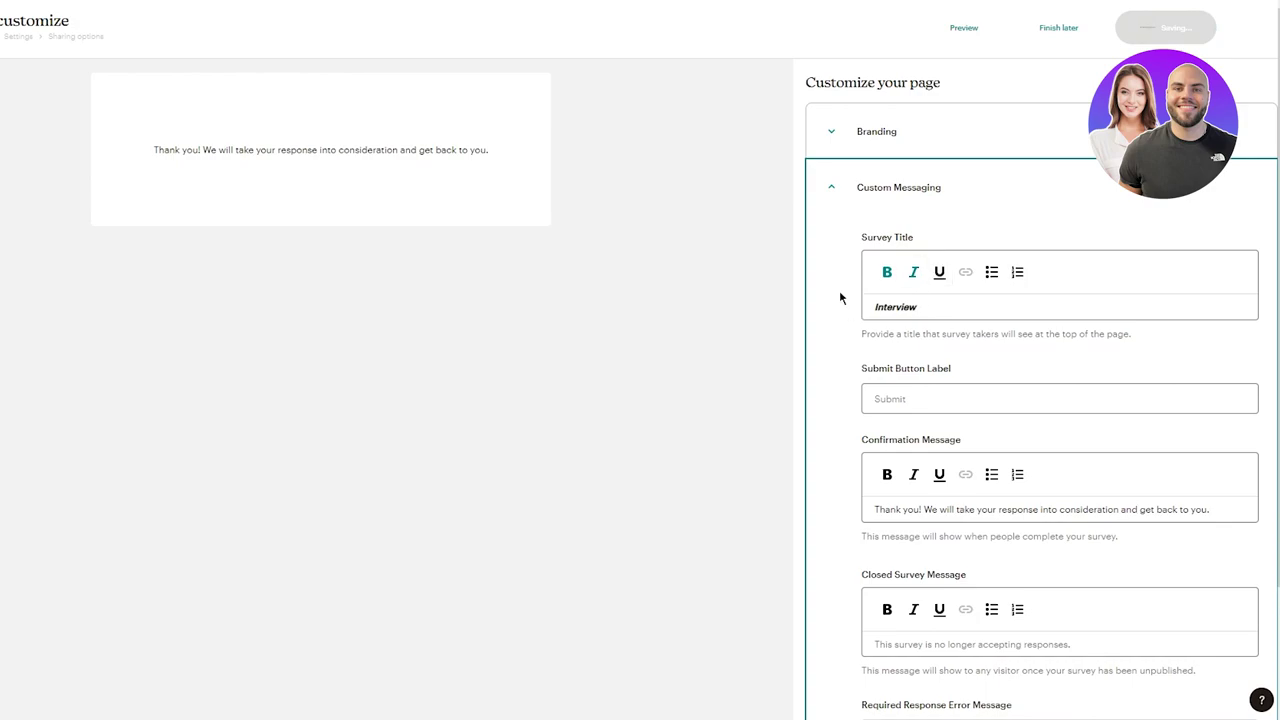
pyautogui.scroll(-3, 930, 290)
pyautogui.scroll(3, 723, 234)
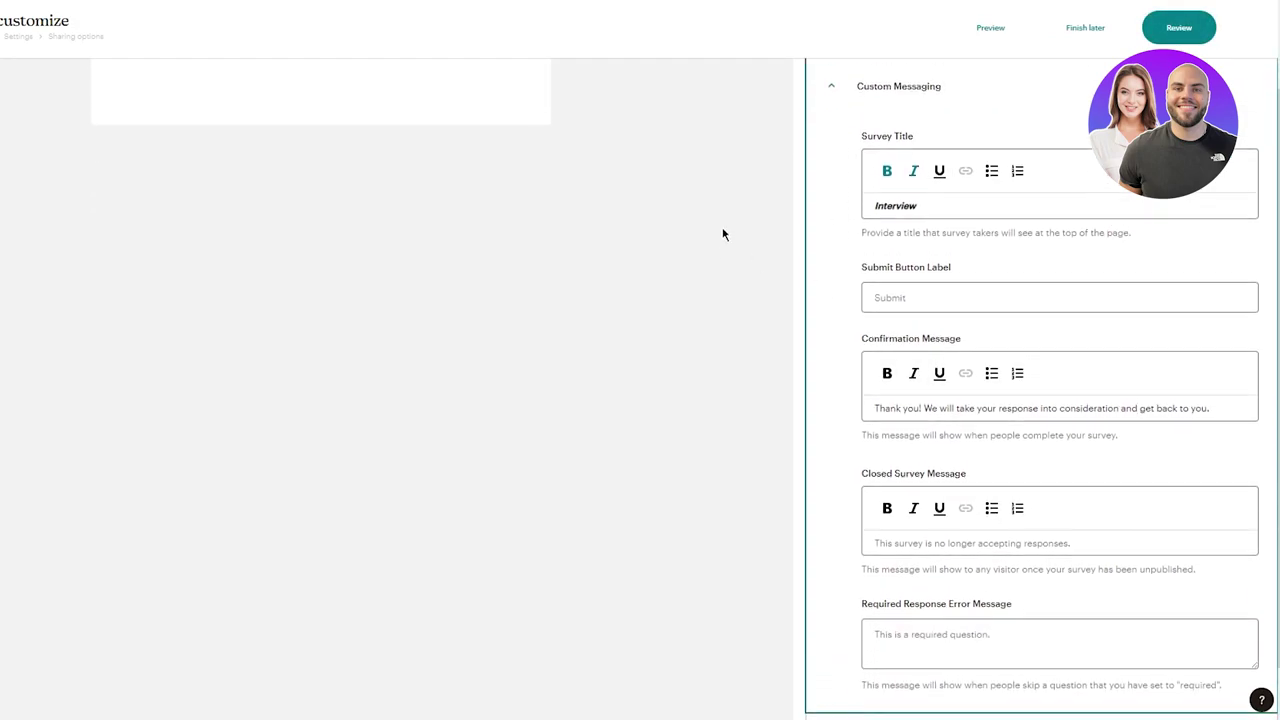
pyautogui.click(1180, 32)
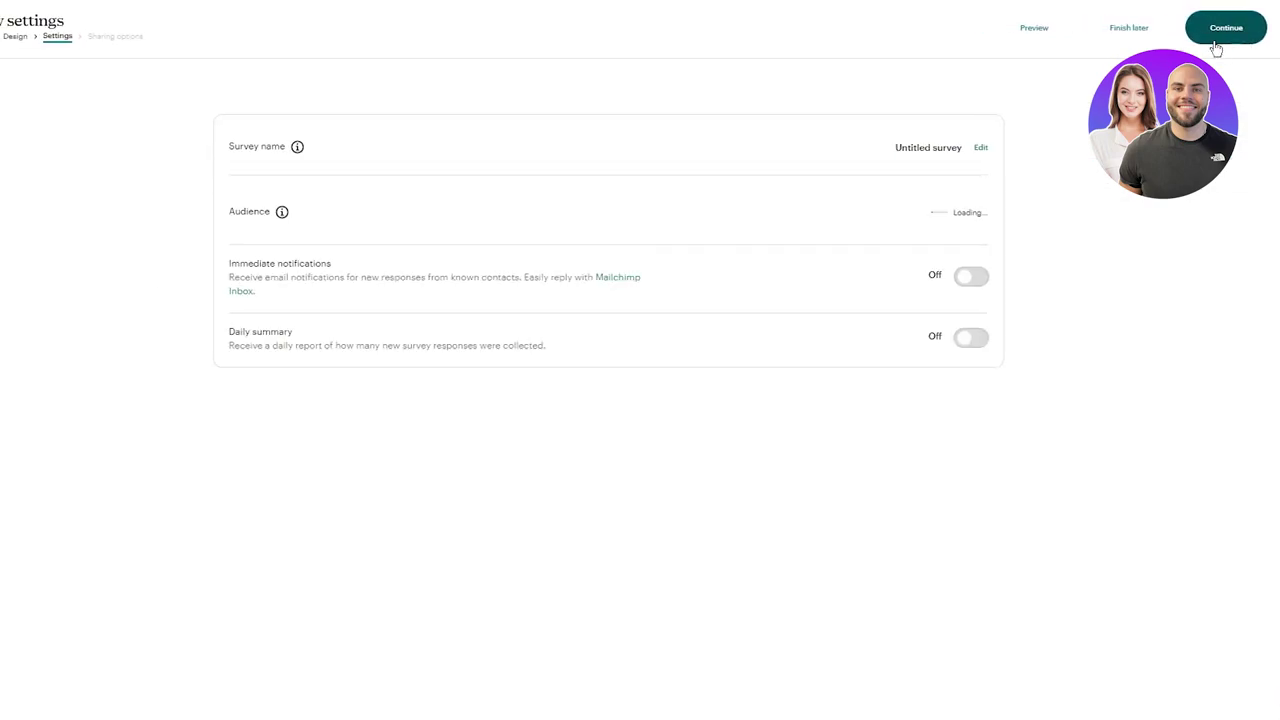
# - Rename the survey from 'Untitled survey' to 'new survey' and continue to its overview
pyautogui.click(982, 150)
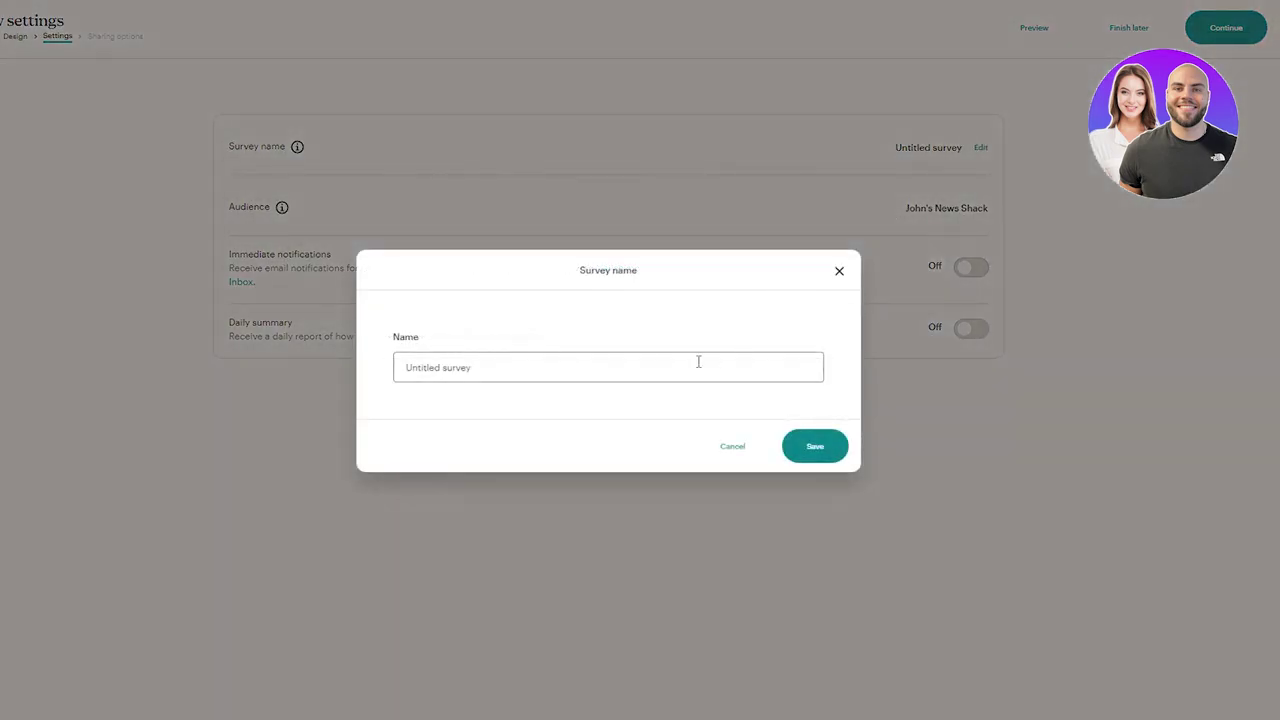
pyautogui.click(696, 362)
pyautogui.moveTo(696, 362); pyautogui.dragTo(300, 377)
pyautogui.write('n')
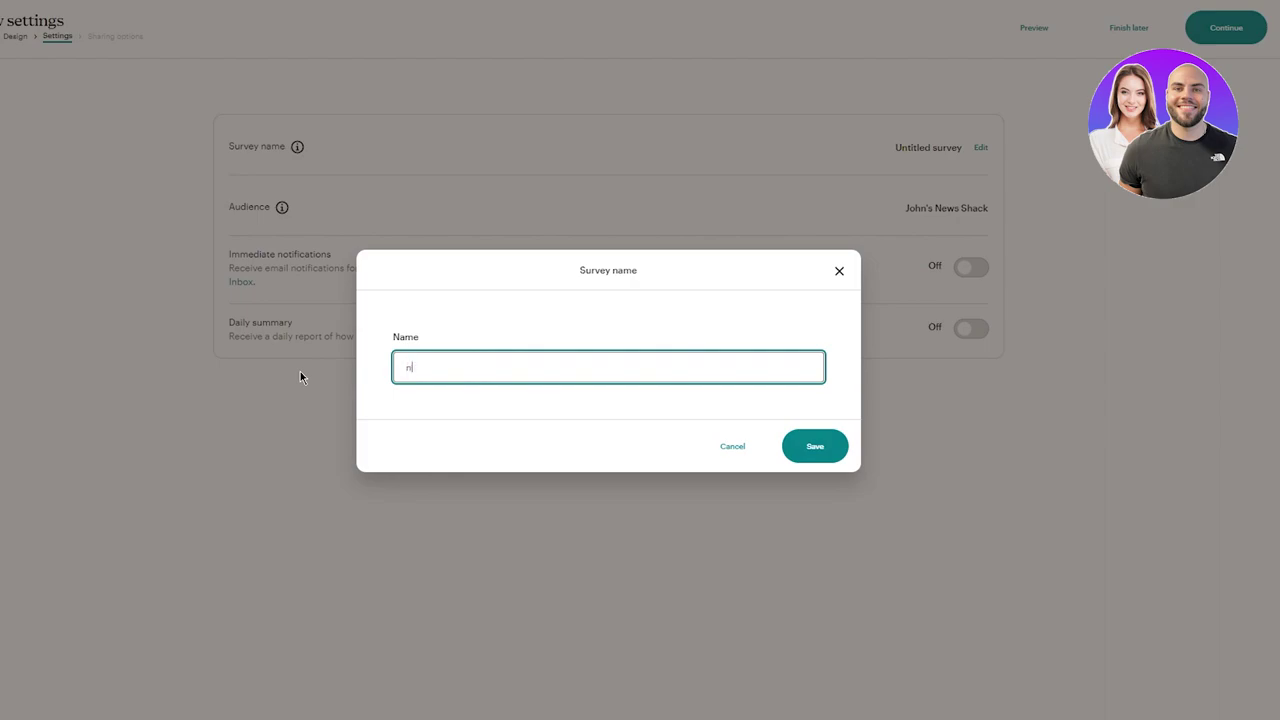
pyautogui.write('ew survey')
pyautogui.click(812, 446)
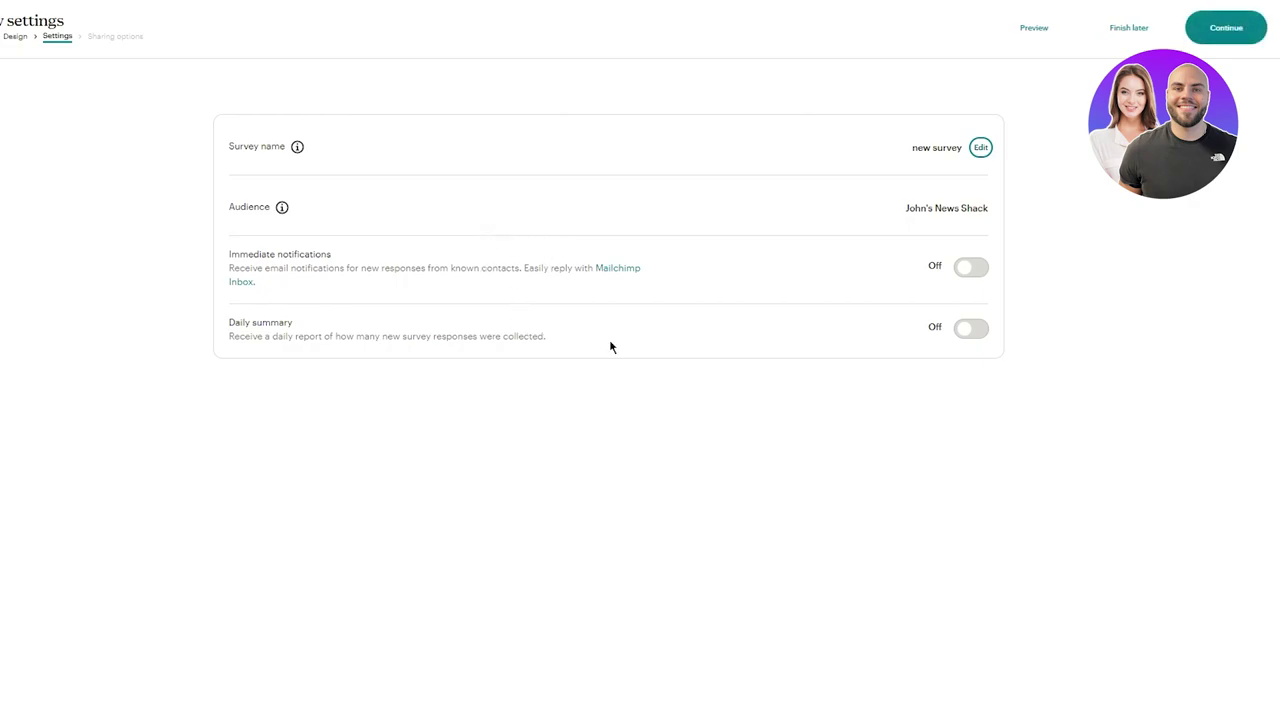
pyautogui.click(1232, 32)
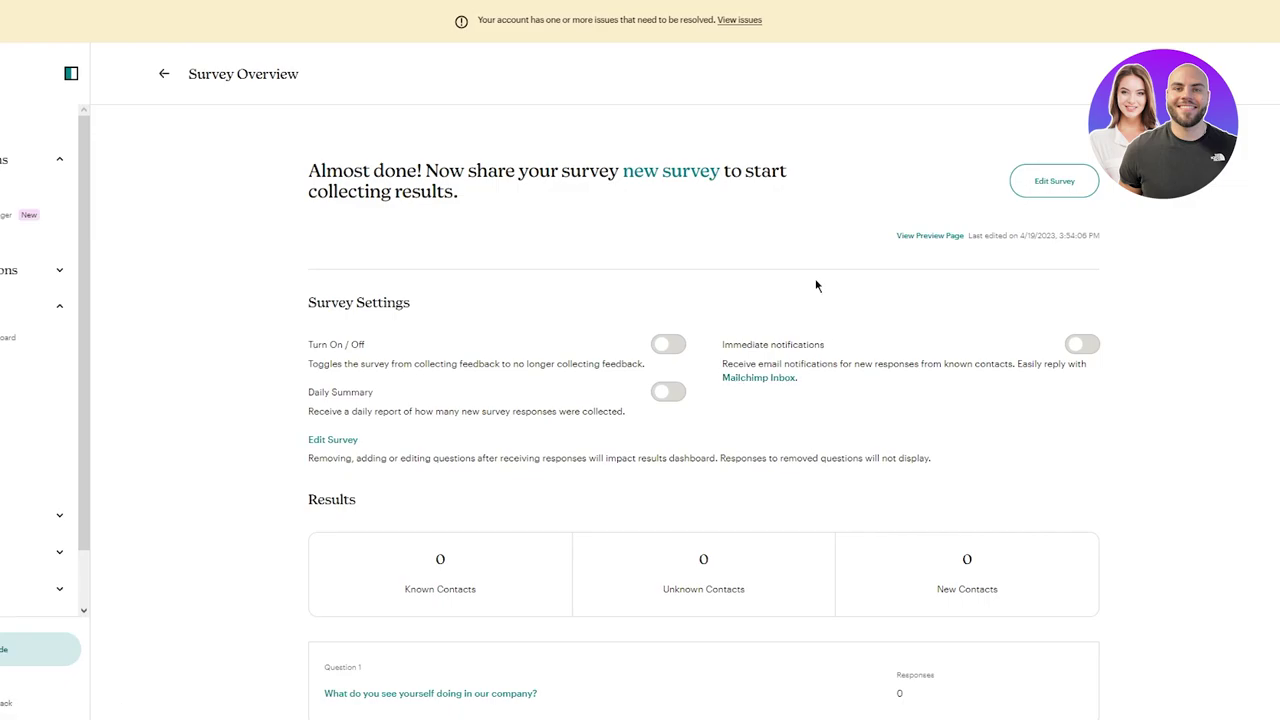
# - Scroll the sidebar and open Inbox under Audience, bringing up the Welcome to your Inbox tour
pyautogui.scroll(-1, 695, 289)
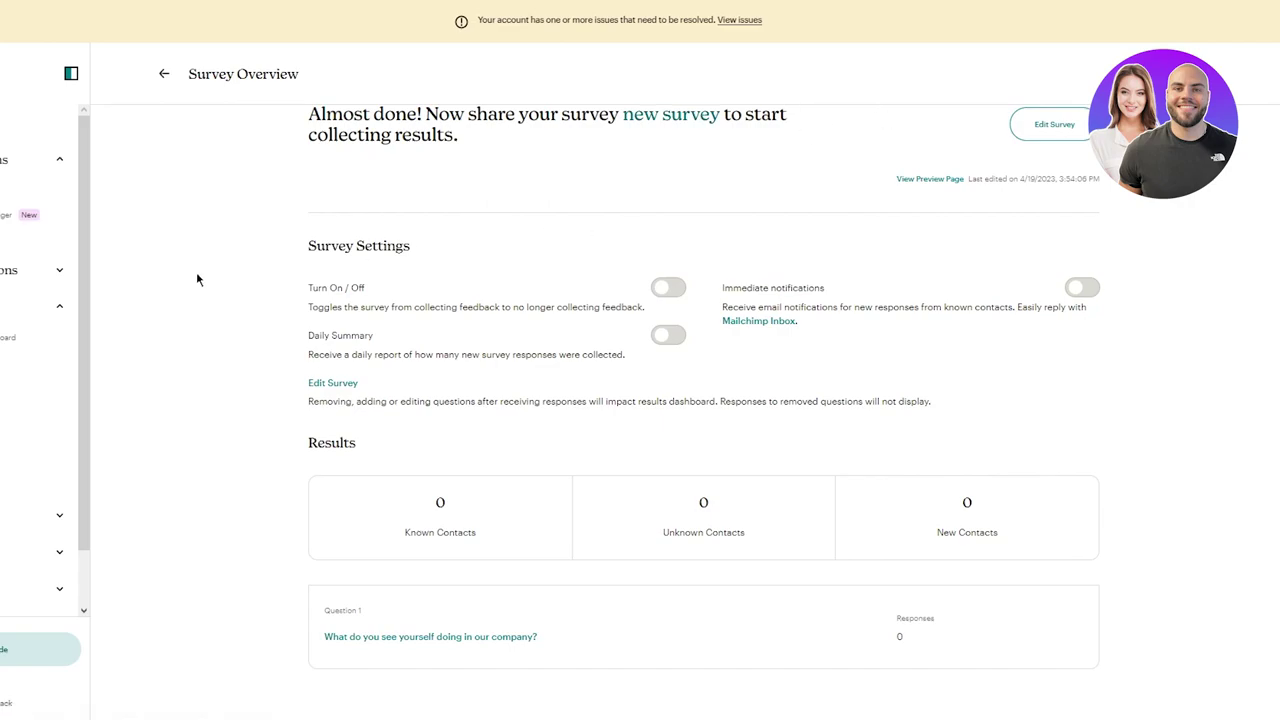
pyautogui.click(43, 486)
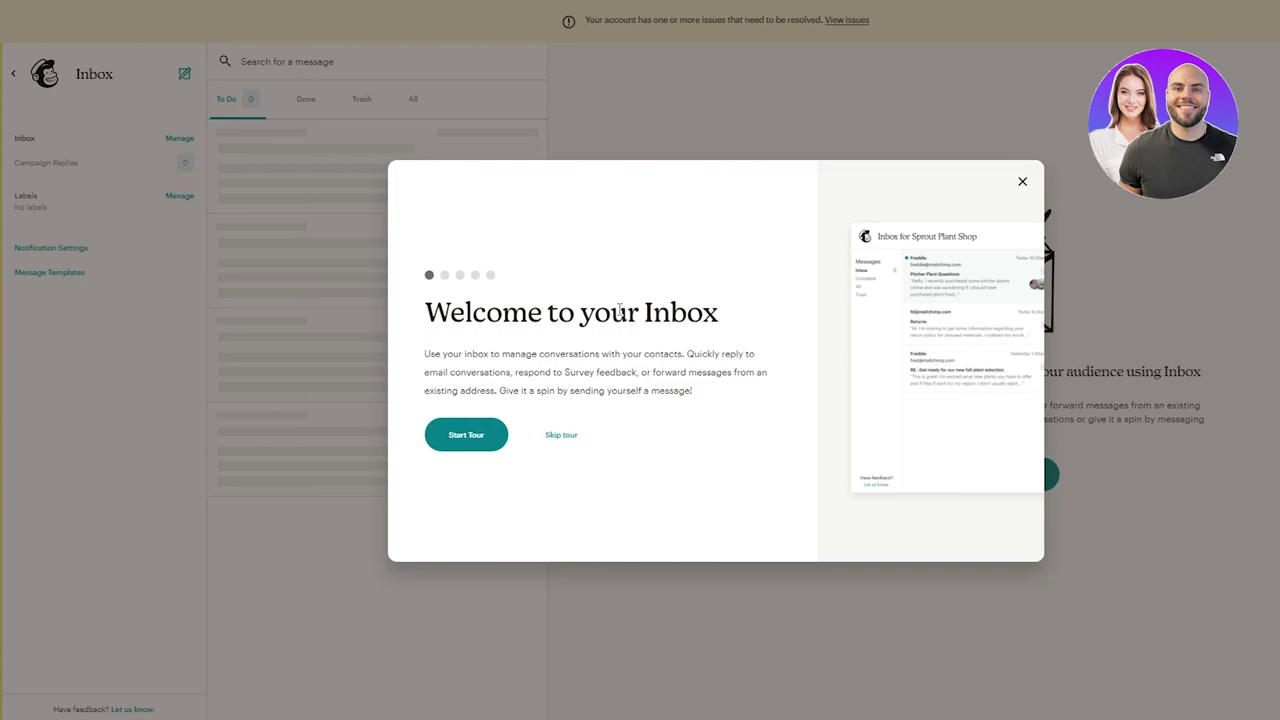
# - Skip the Inbox welcome tour and go back to the main navigation and Home page
pyautogui.click(591, 442)
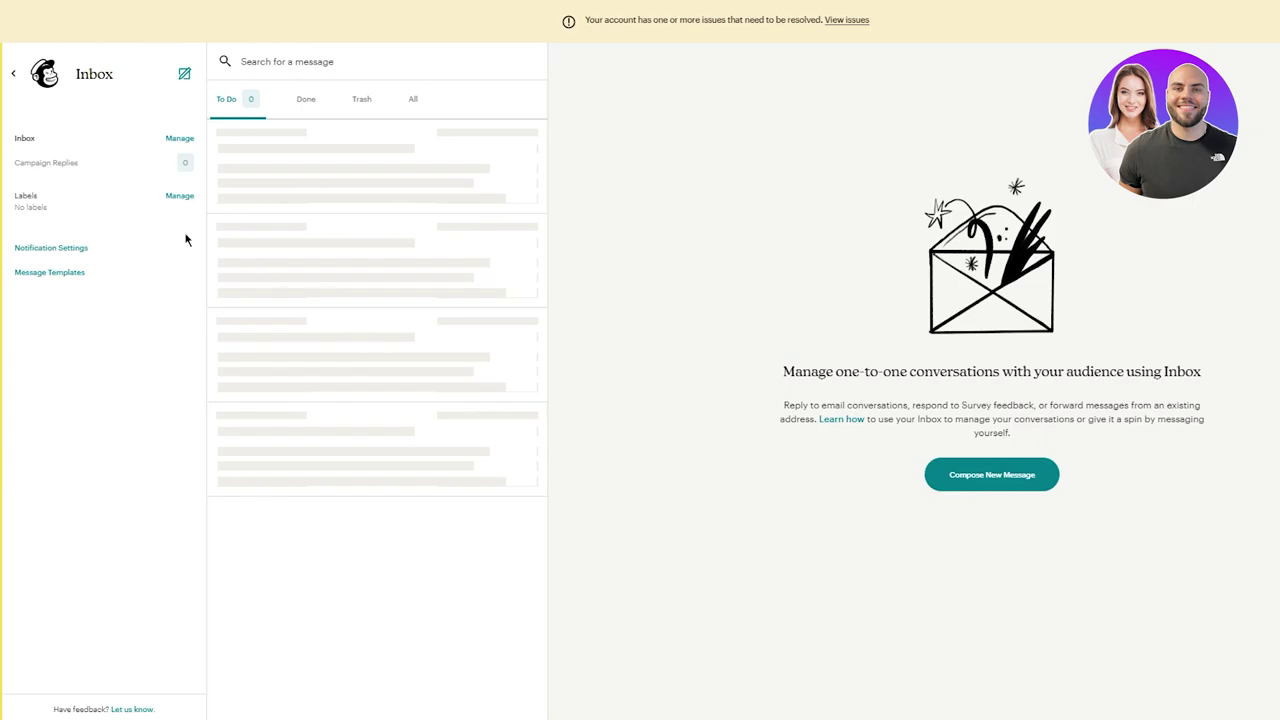
pyautogui.click(13, 74)
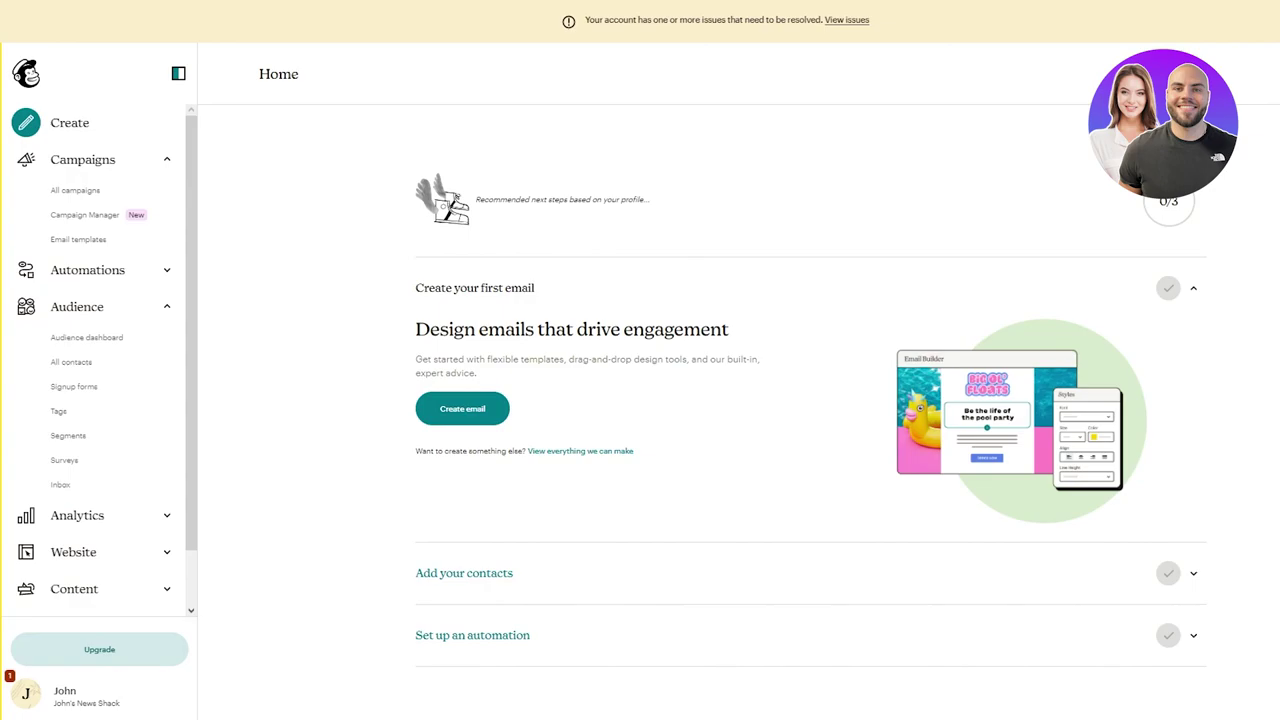
# - Open All campaigns from the Campaigns menu and close the Meta limited data processing banner
pyautogui.click(114, 160)
pyautogui.click(132, 172)
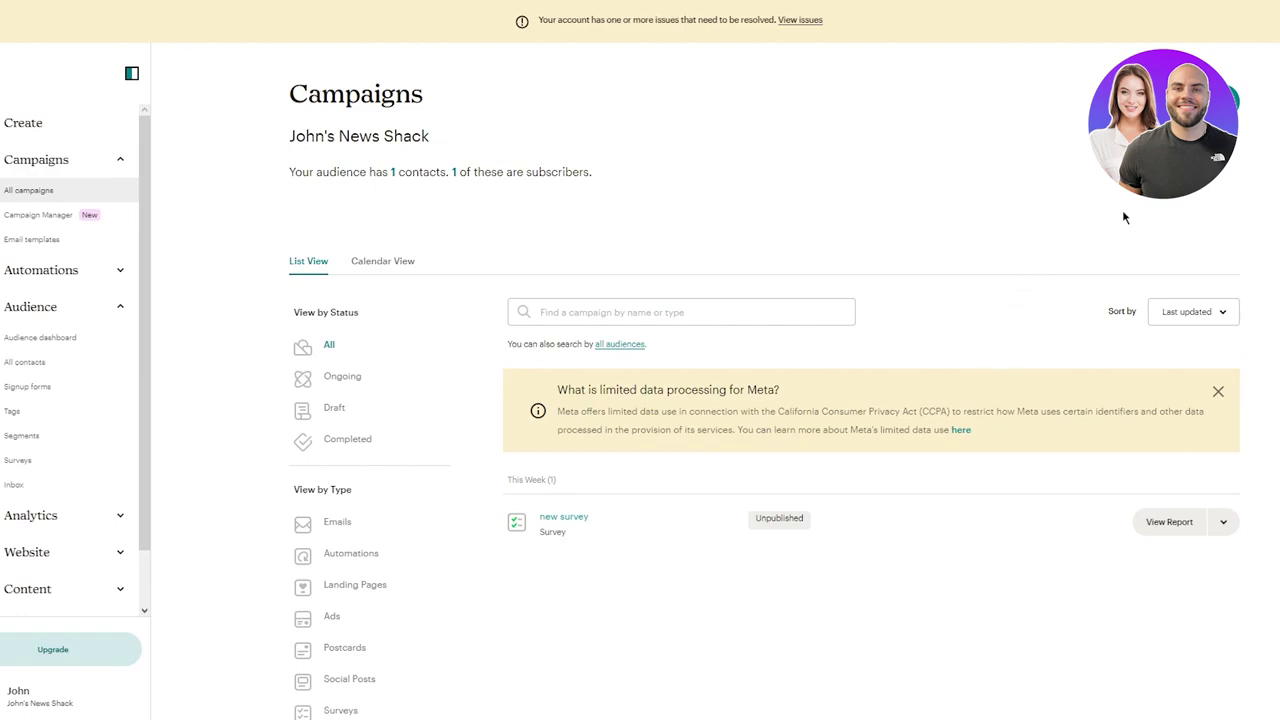
pyautogui.click(1218, 391)
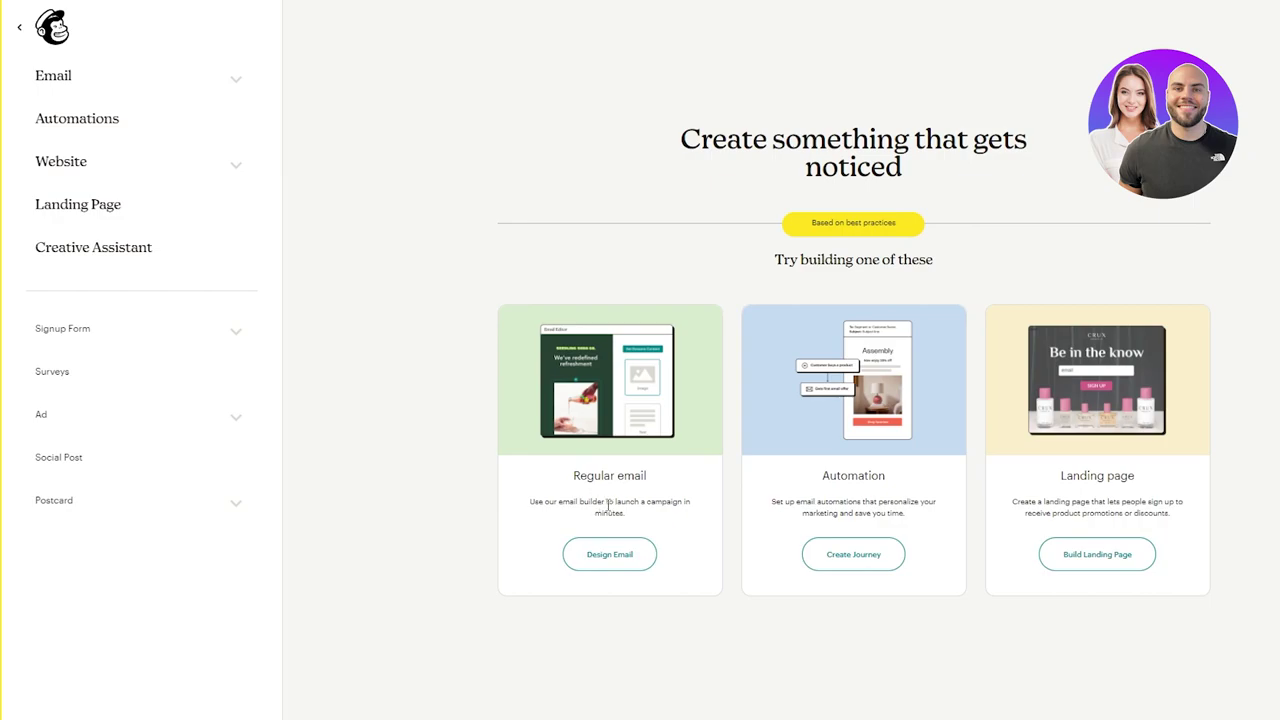
# - Review the Automation and Landing page cards, then choose Design Email on the Regular email card
pyautogui.moveTo(517, 493); pyautogui.dragTo(735, 530)
pyautogui.click(437, 466)
pyautogui.moveTo(1009, 505); pyautogui.dragTo(1228, 509)
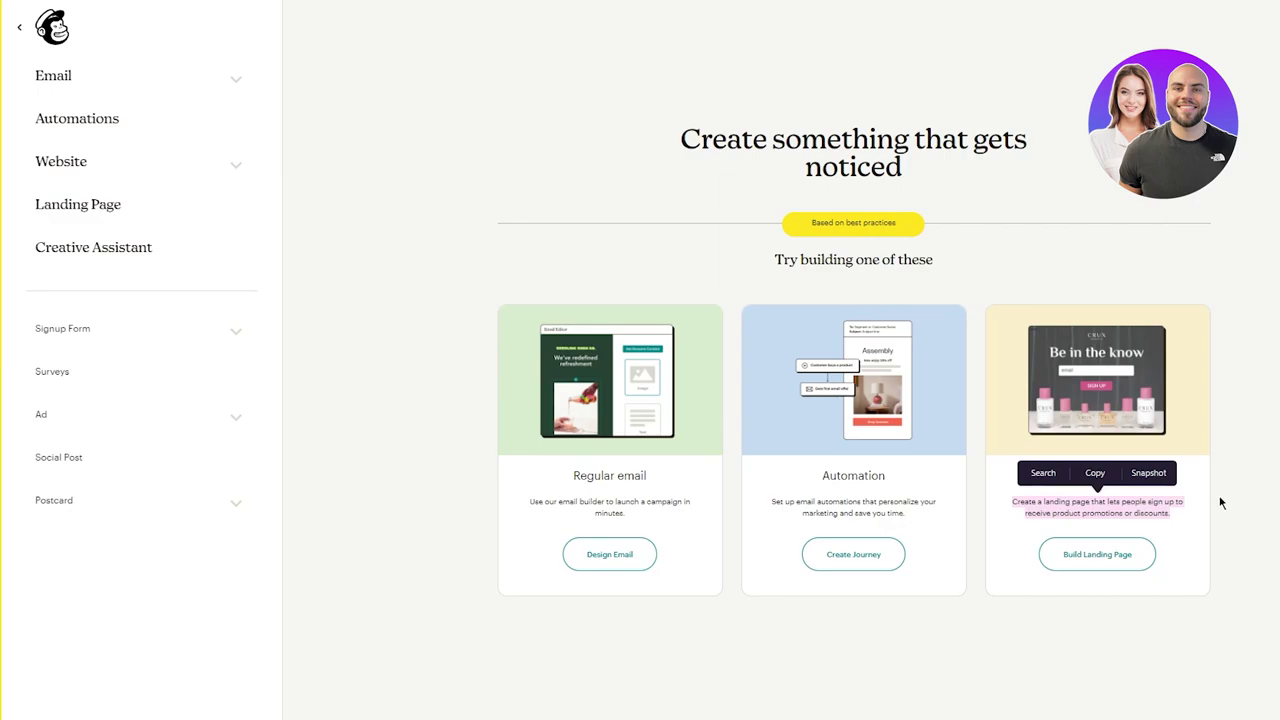
pyautogui.click(1220, 503)
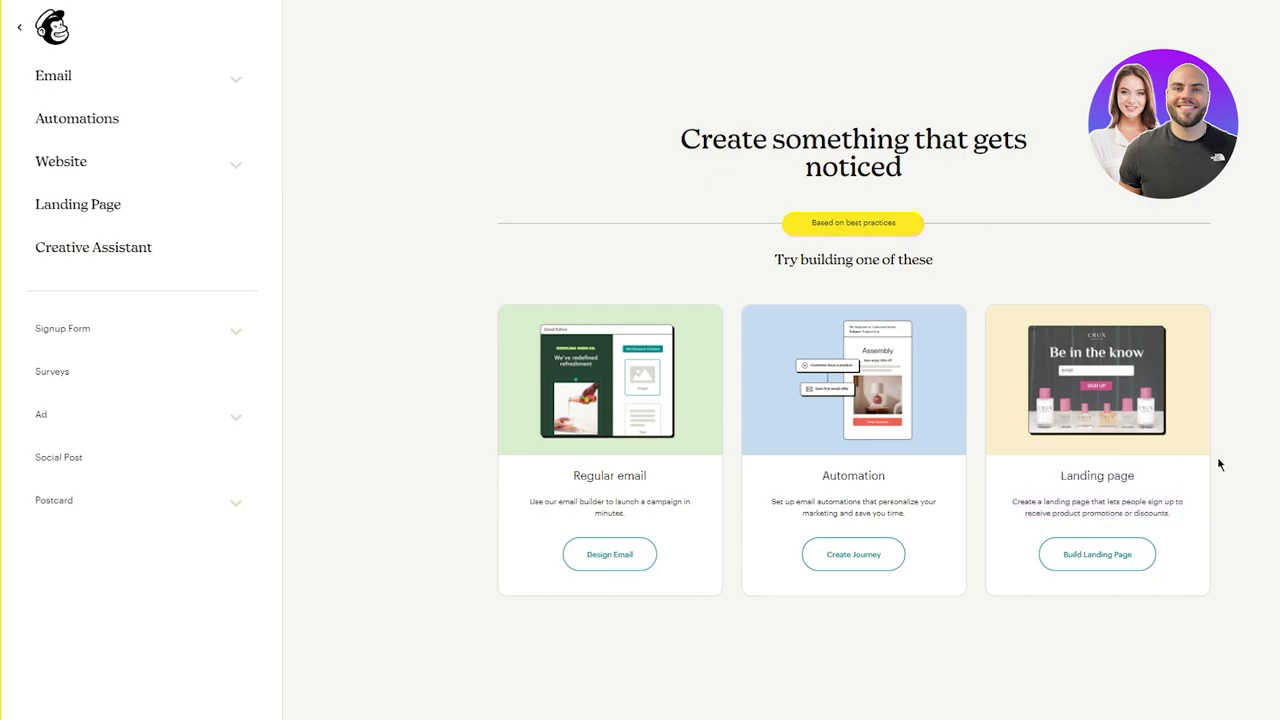
pyautogui.click(632, 569)
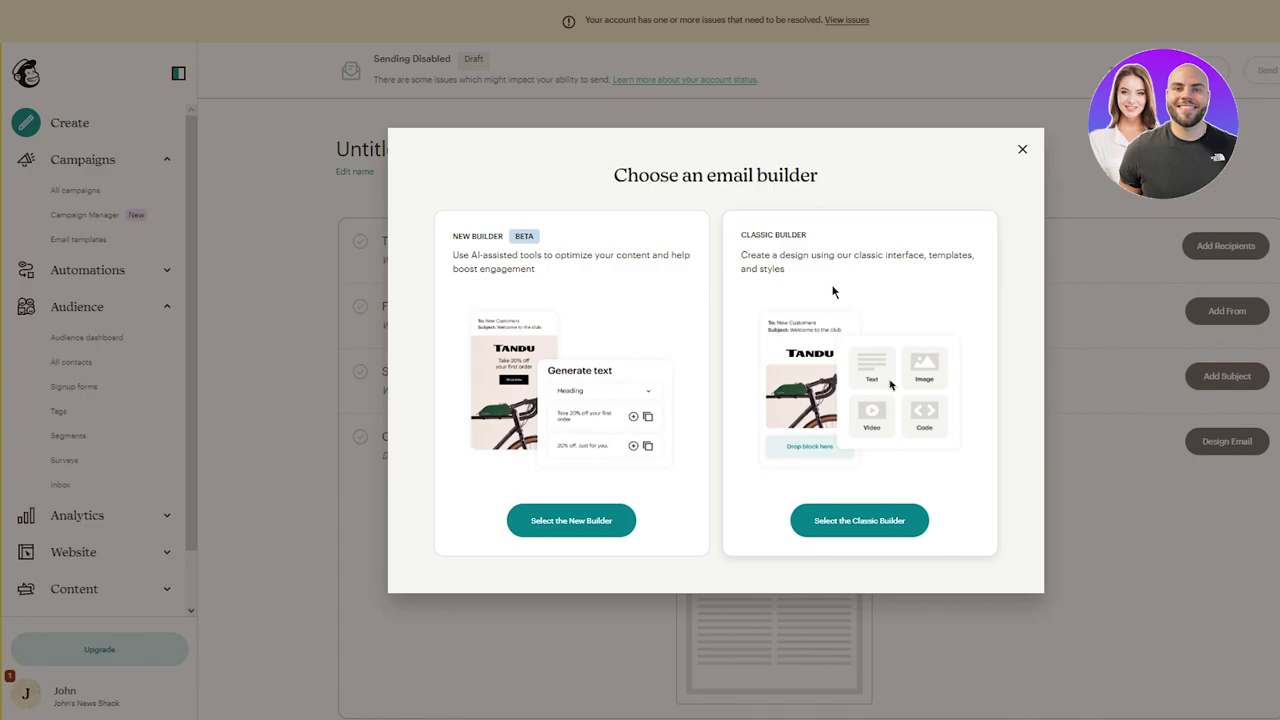
# - Pick the Classic Builder for the new untitled email
pyautogui.click(894, 516)
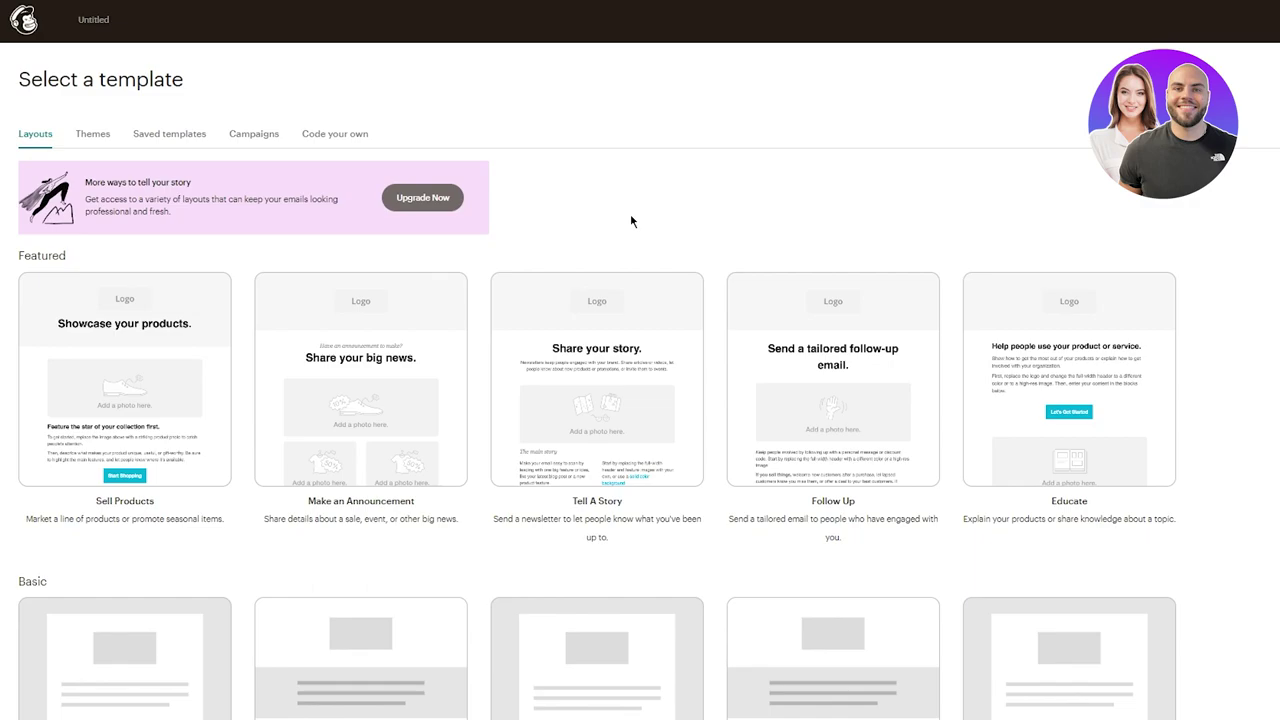
pyautogui.scroll(-3, 724, 237)
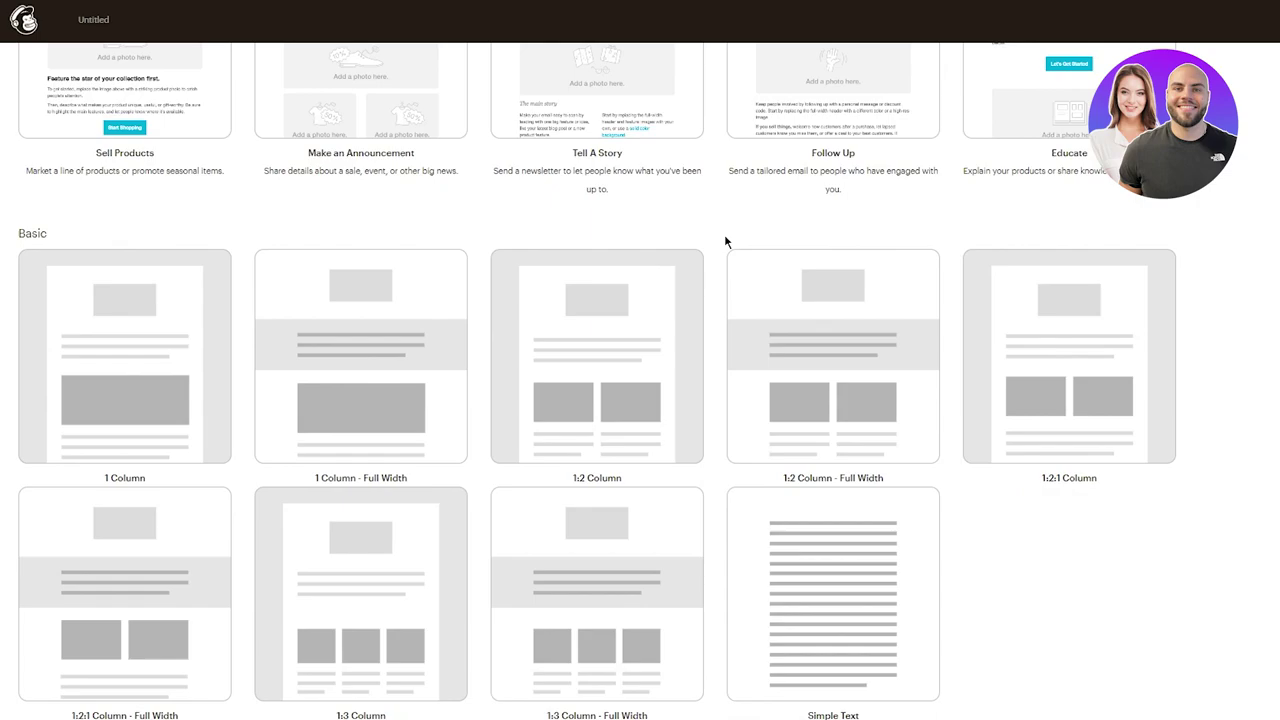
pyautogui.scroll(3, 724, 238)
pyautogui.scroll(-3, 724, 238)
pyautogui.scroll(3, 725, 255)
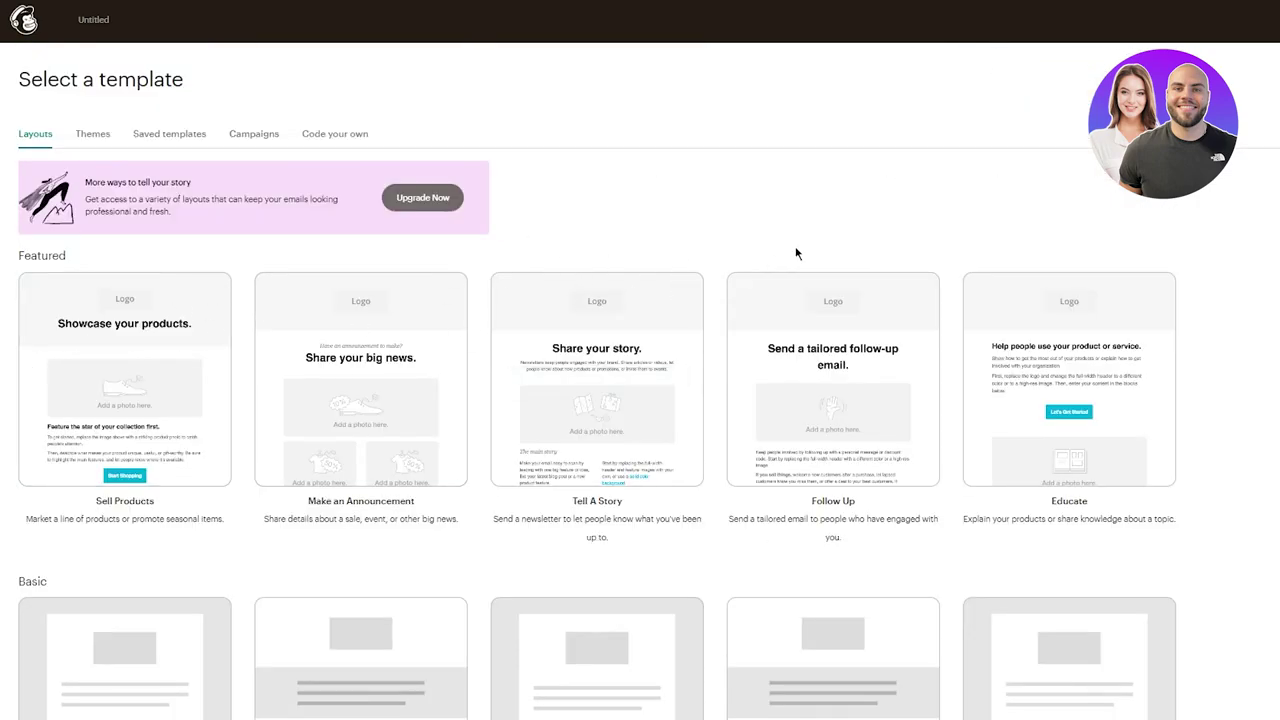
# - Apply the Make an Announcement template, dismiss the tips, and drag an Image block above the logo
pyautogui.click(366, 366)
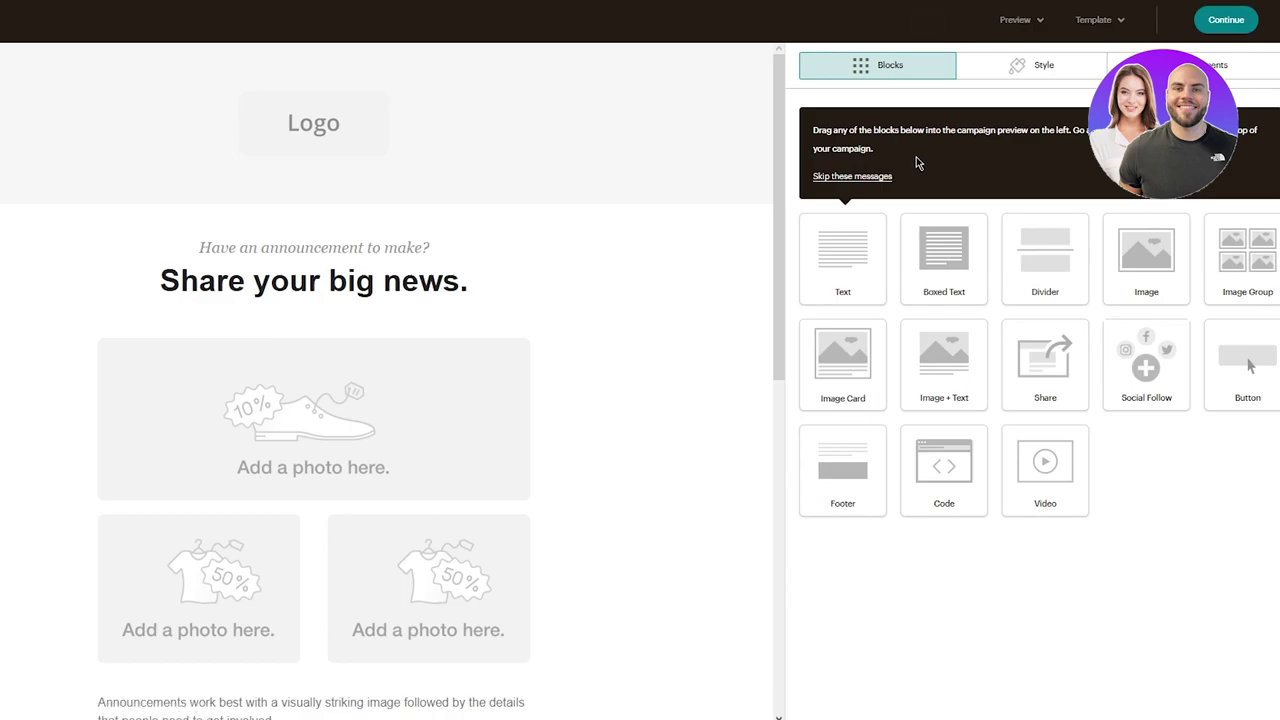
pyautogui.click(866, 177)
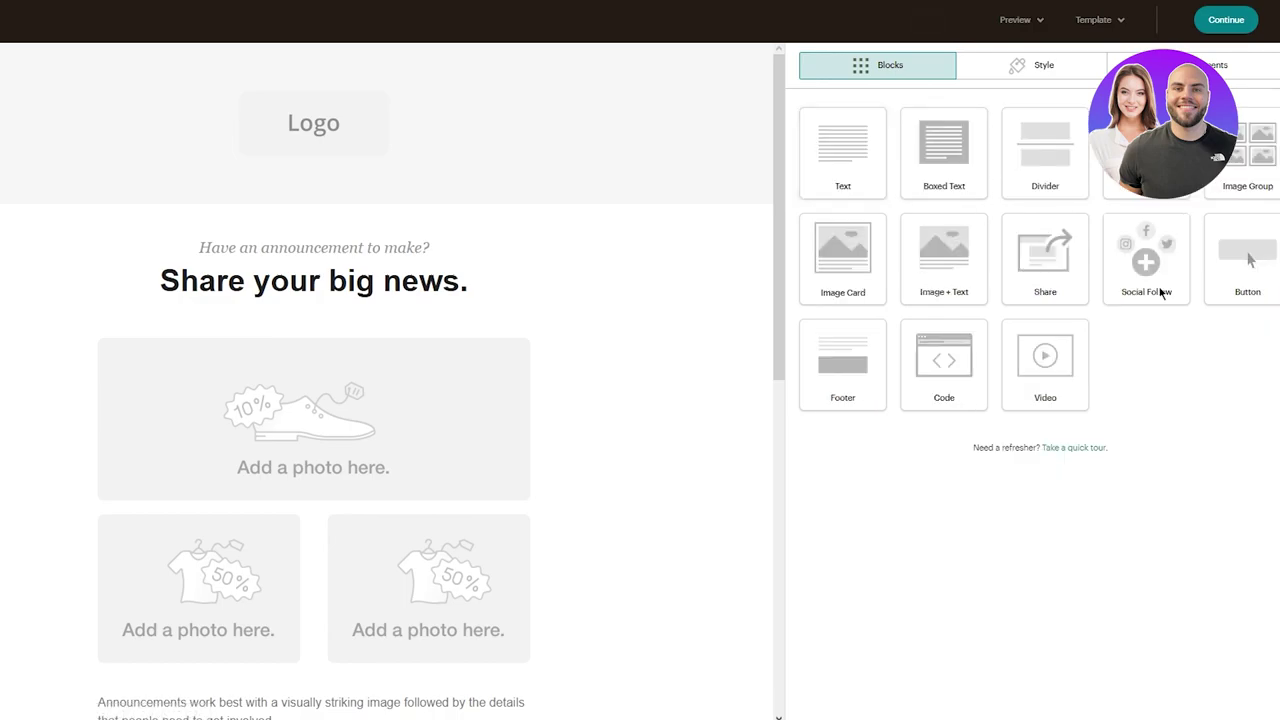
pyautogui.click(320, 140)
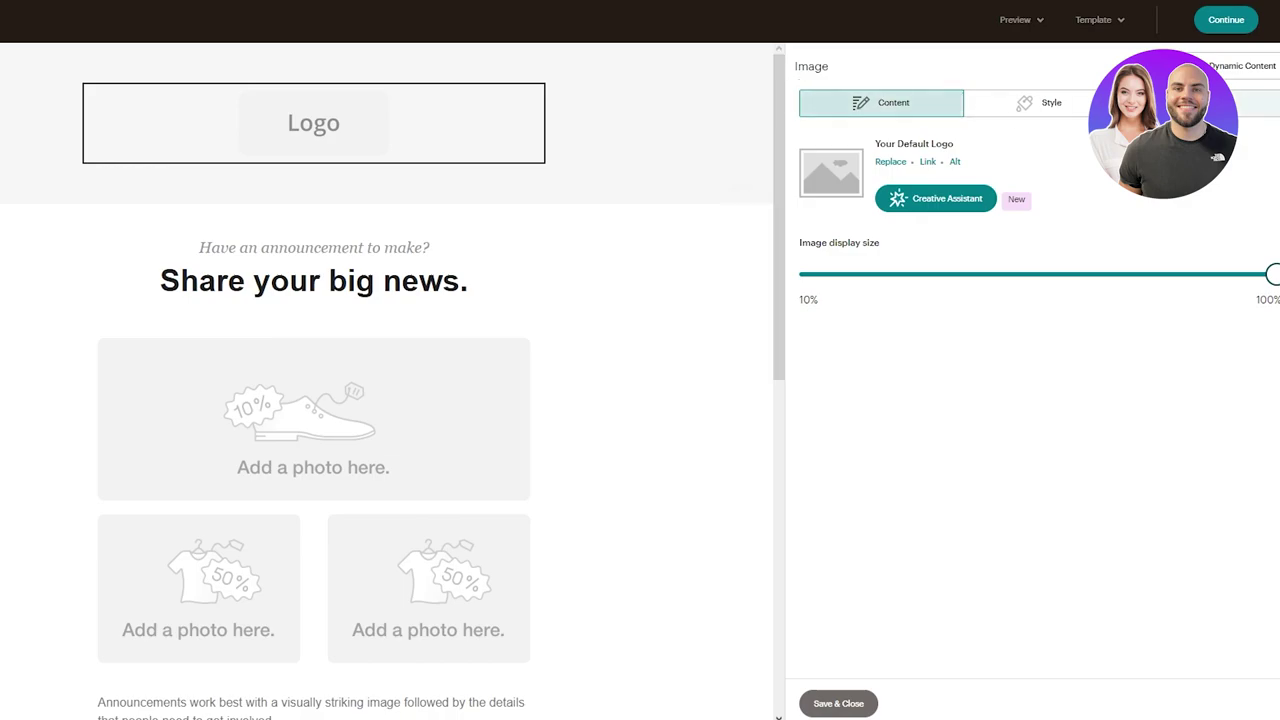
pyautogui.click(963, 297)
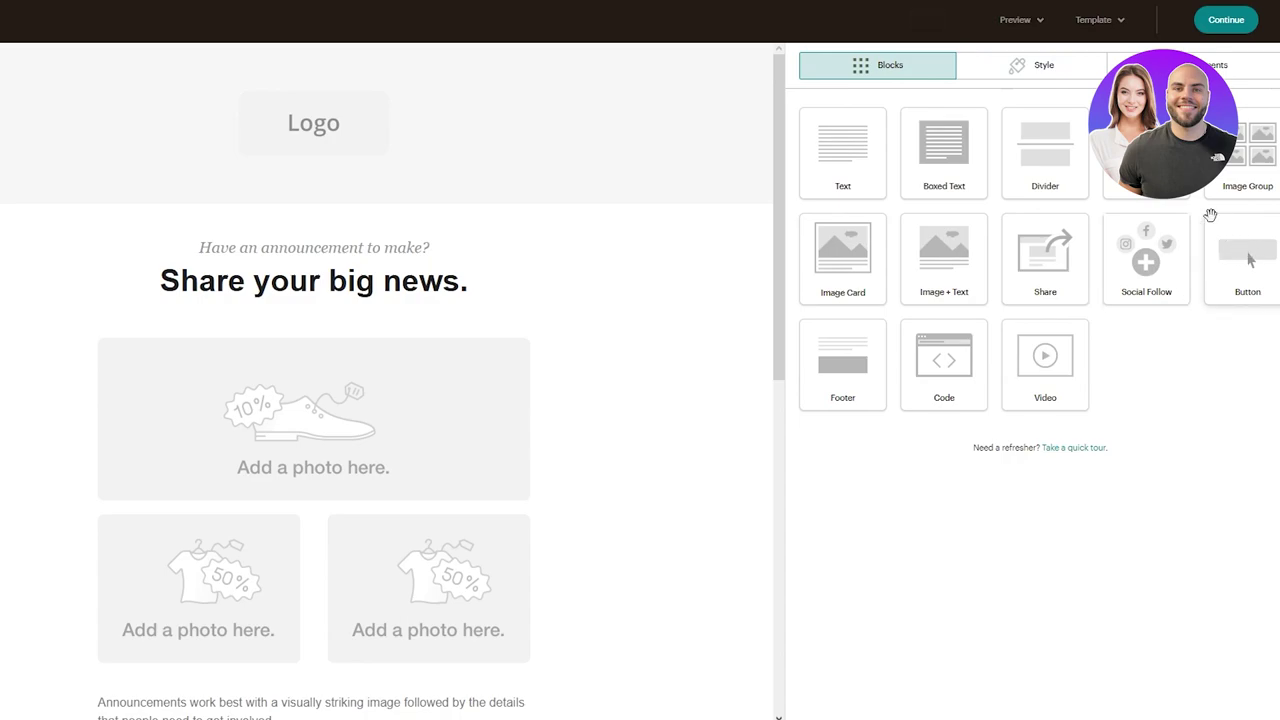
pyautogui.moveTo(1146, 152); pyautogui.dragTo(300, 120)
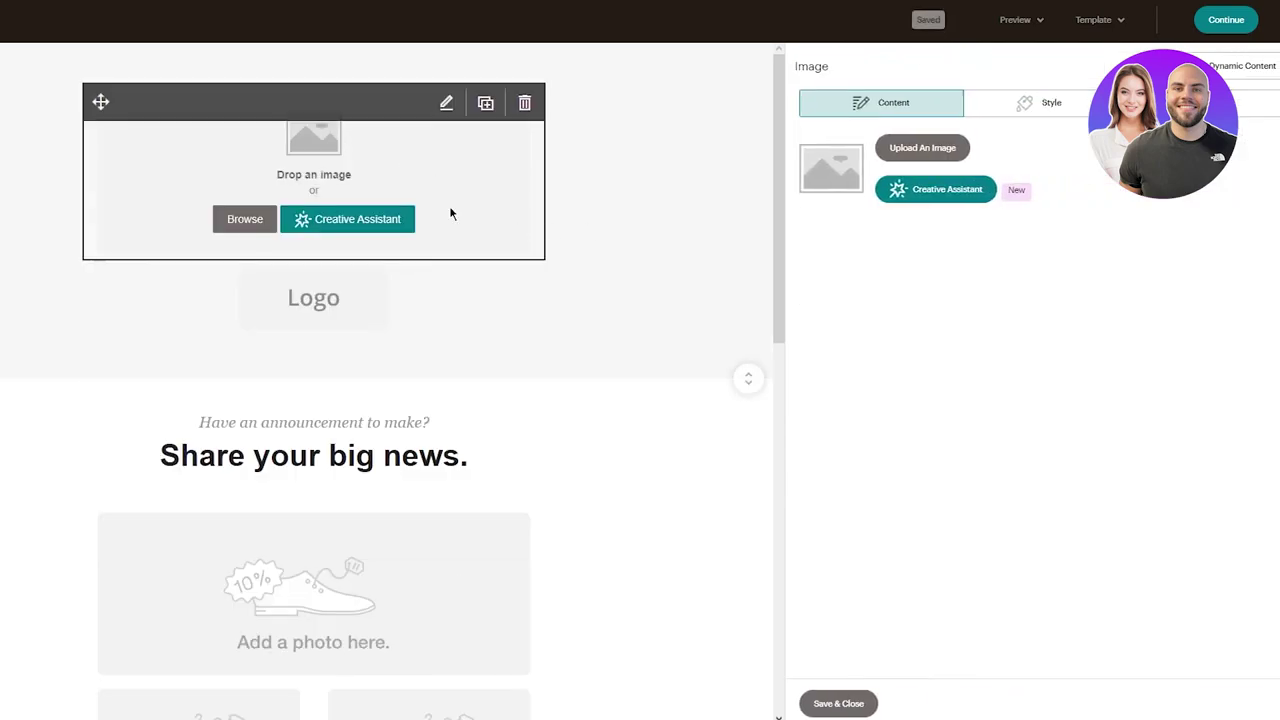
# - Upload pexels-mikael-blomkvist-6476808.jpg from the computer into the new Image block
pyautogui.click(229, 222)
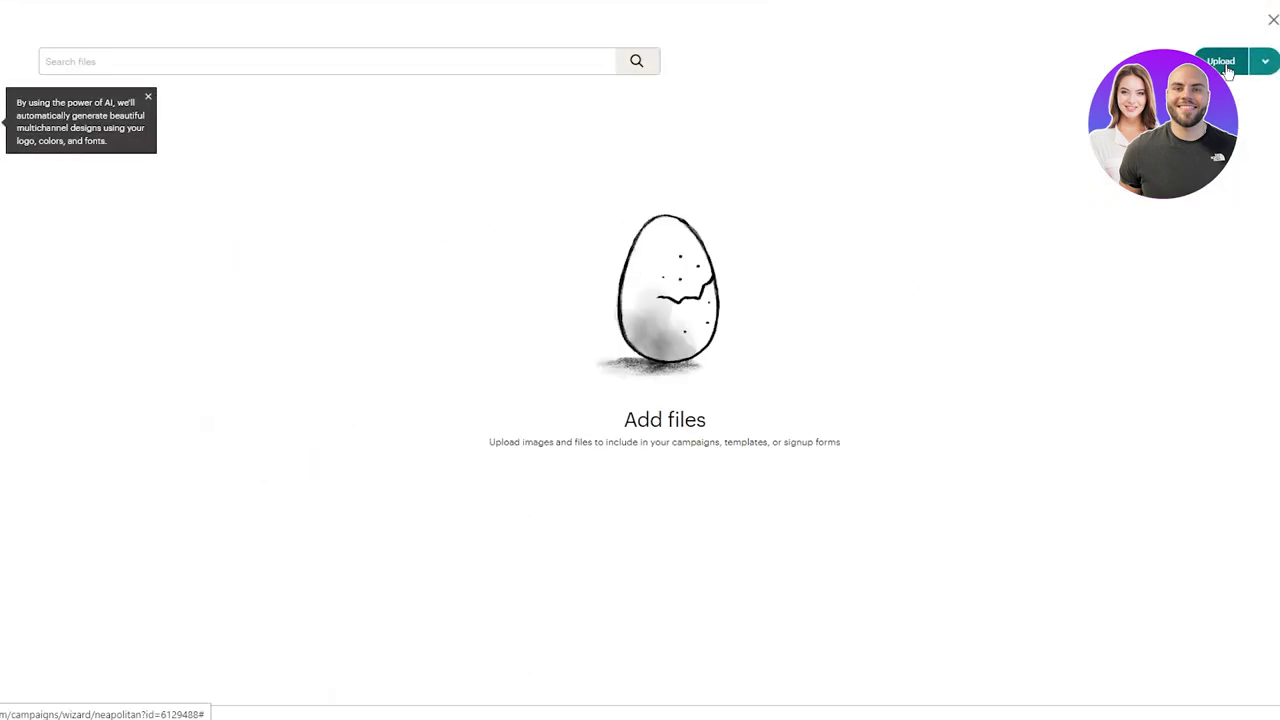
pyautogui.click(1224, 66)
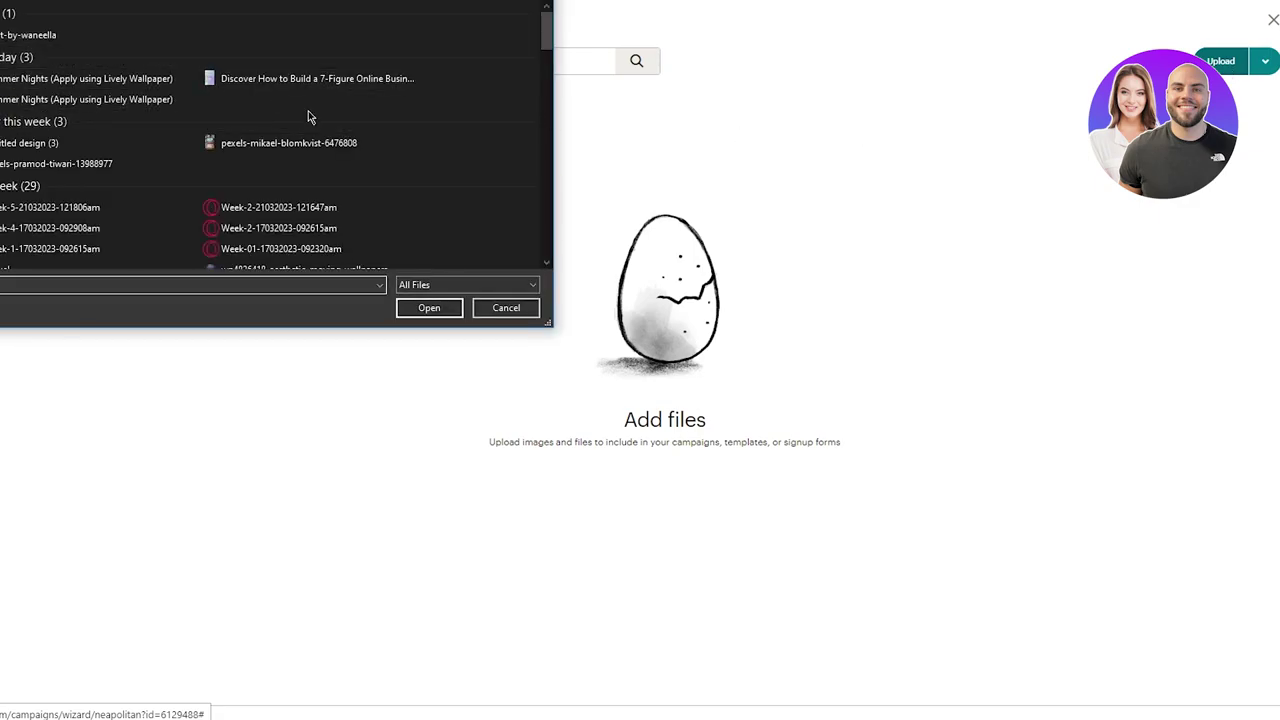
pyautogui.doubleClick(292, 143)
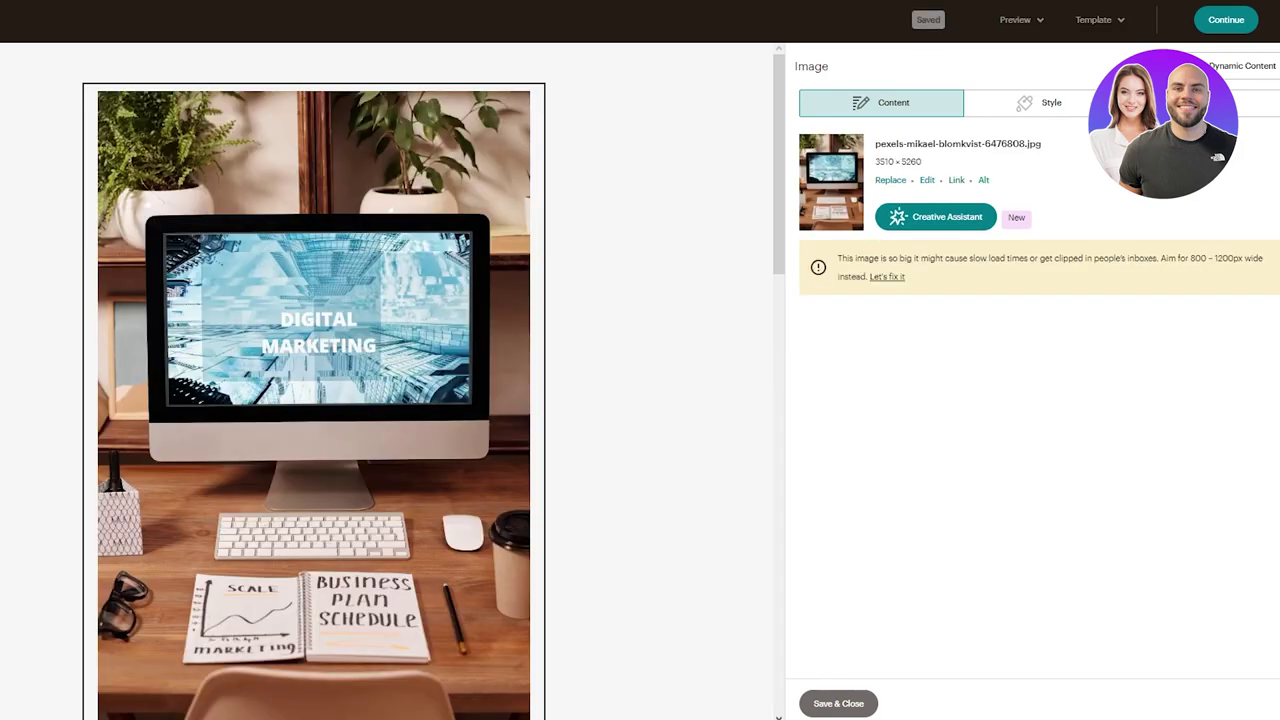
# - Review the announcement email, save and close the Logo block settings, and check the footer
pyautogui.scroll(-9, 660, 530)
pyautogui.scroll(4, 511, 436)
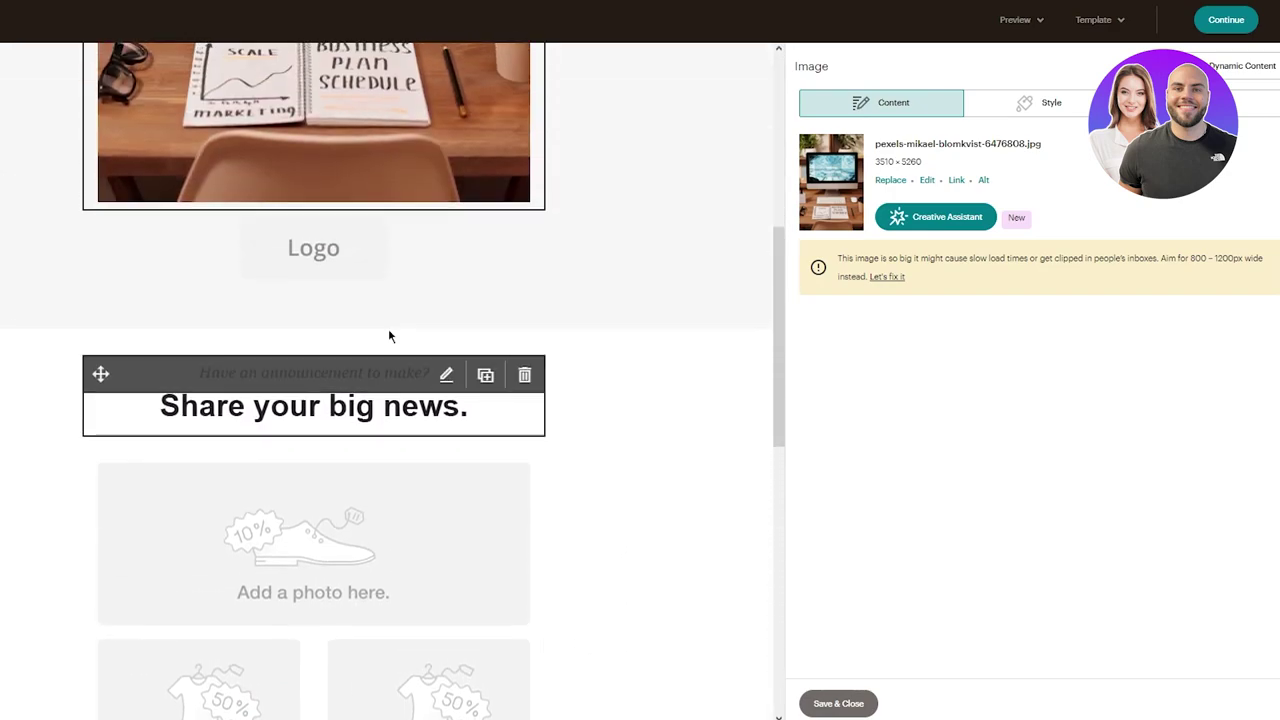
pyautogui.click(314, 250)
pyautogui.scroll(-3, 591, 374)
pyautogui.scroll(5, 590, 388)
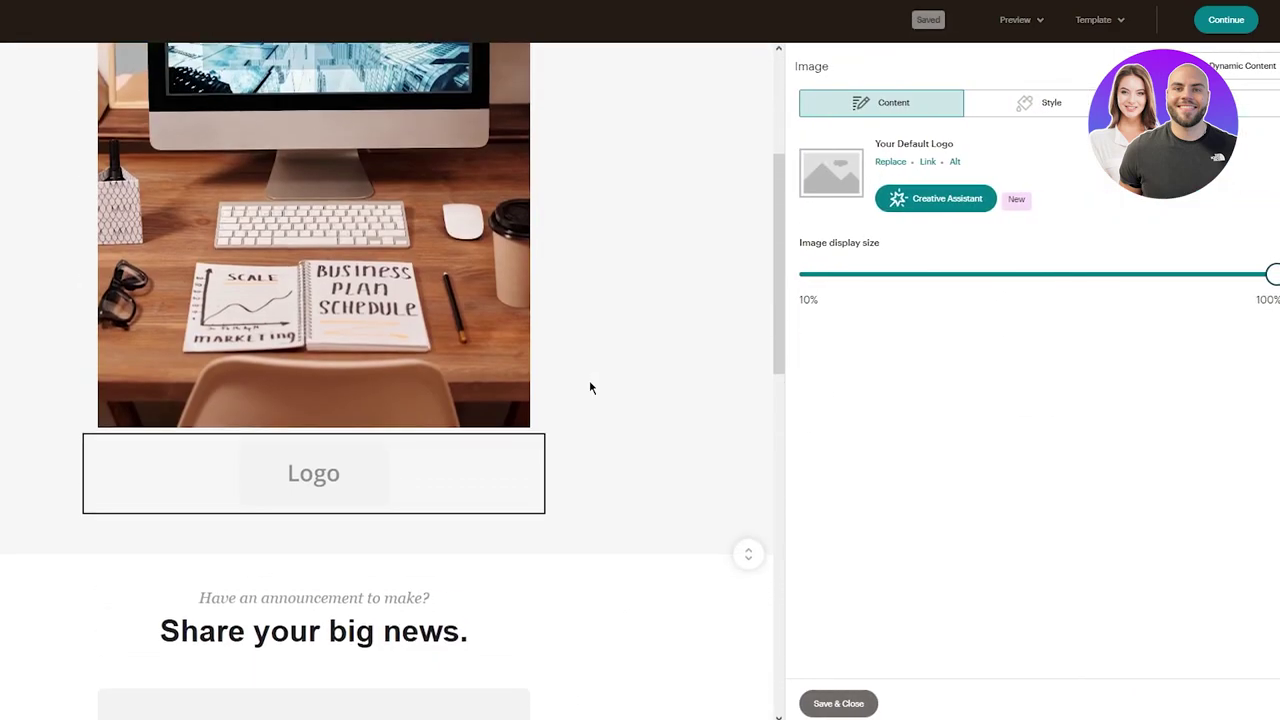
pyautogui.scroll(-4, 580, 384)
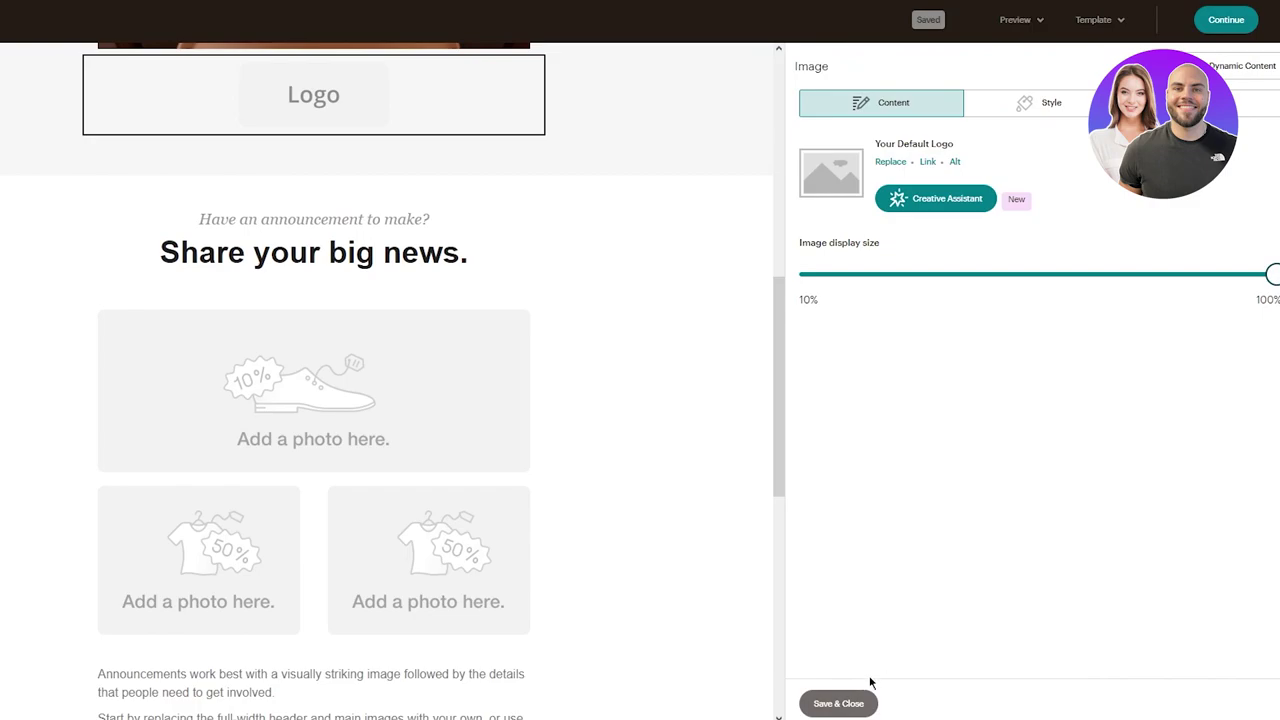
pyautogui.click(838, 703)
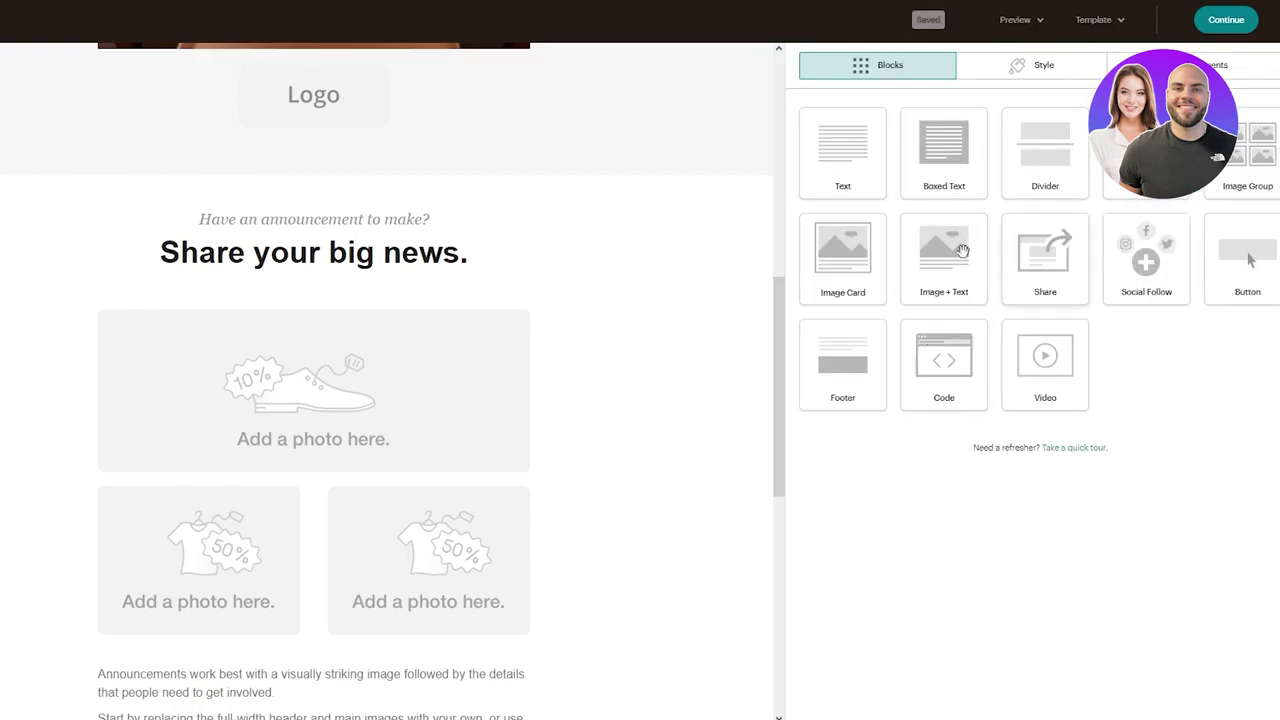
pyautogui.scroll(-6, 498, 330)
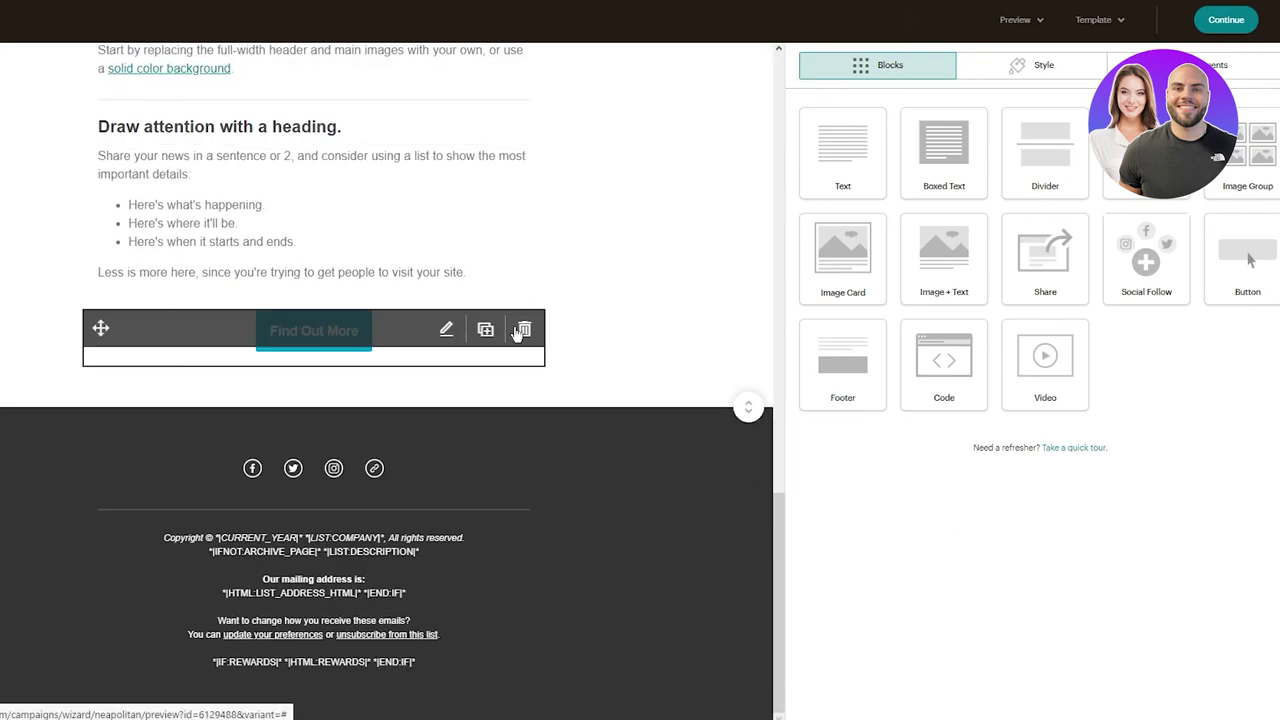
pyautogui.scroll(5, 512, 332)
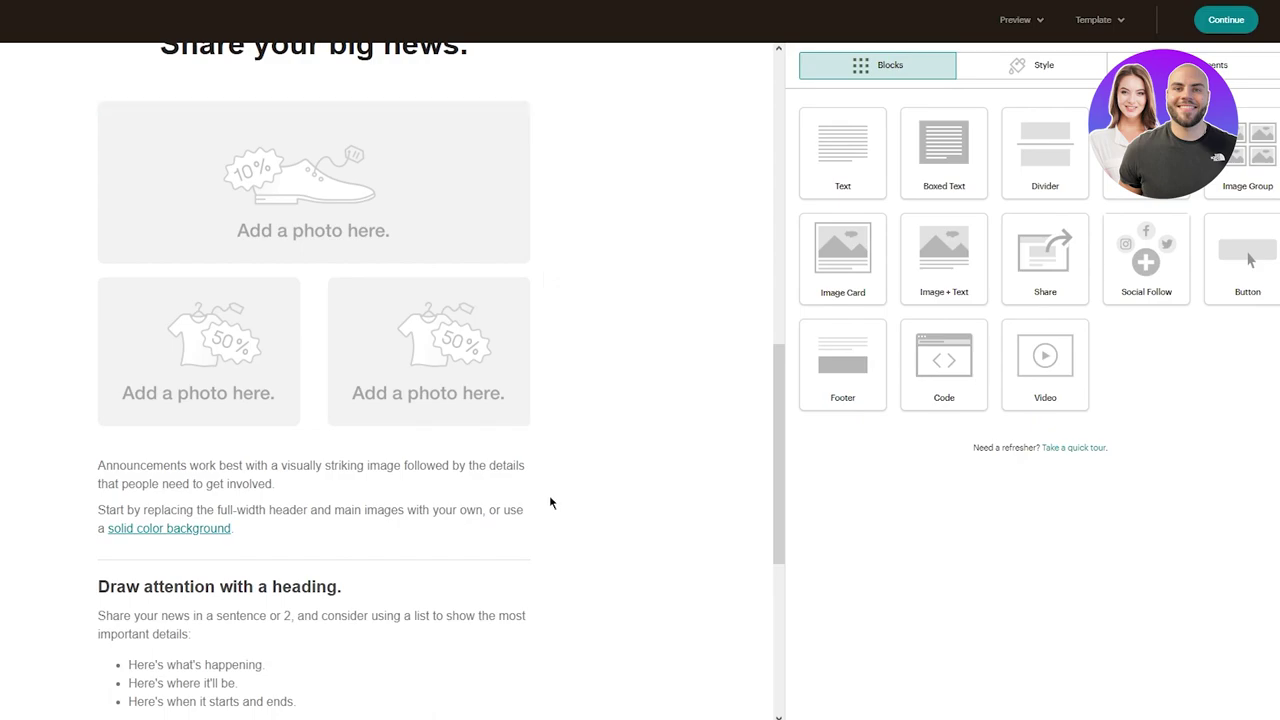
pyautogui.scroll(-4, 413, 487)
pyautogui.scroll(-1, 416, 505)
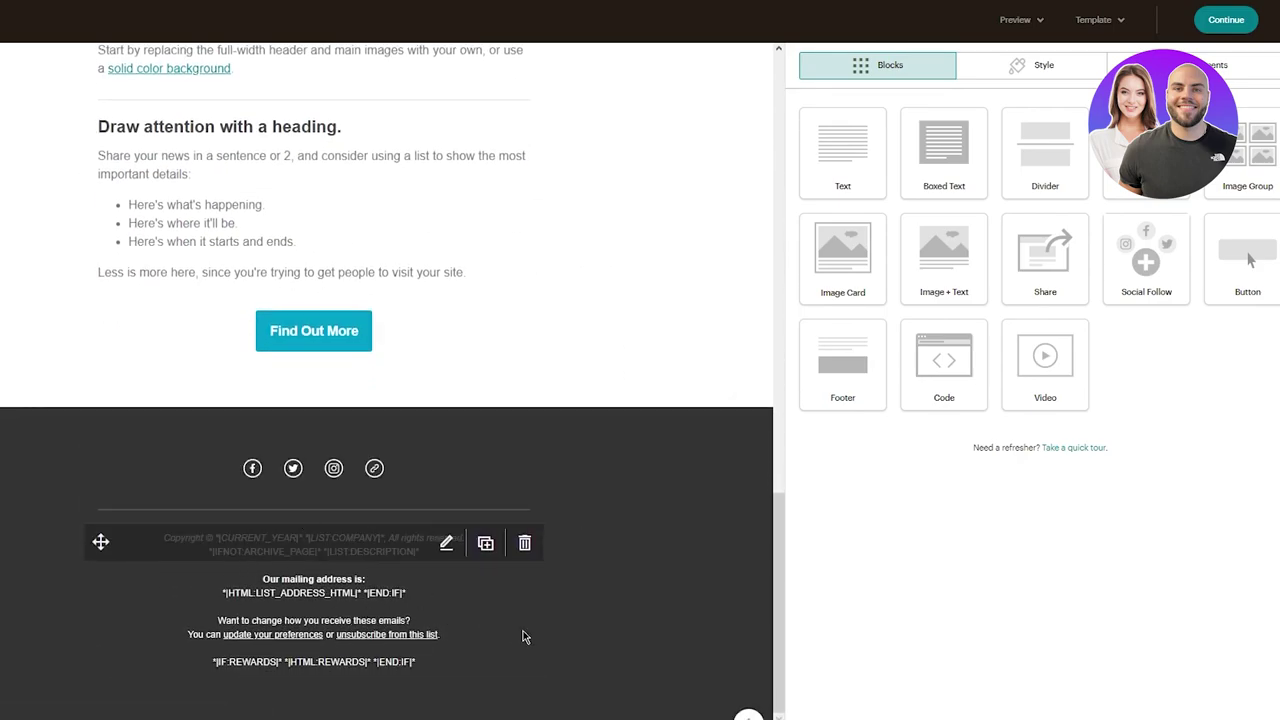
pyautogui.scroll(12, 622, 448)
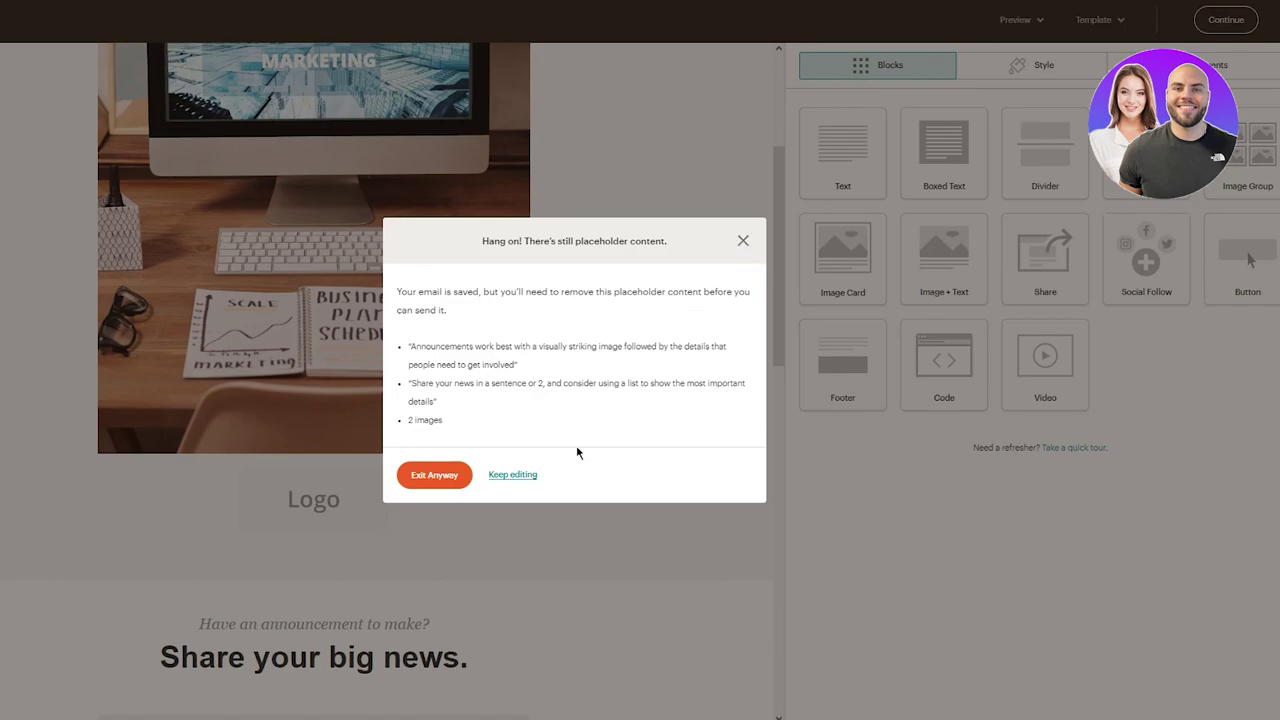
# - Proceed despite placeholder content, make Classic Builder the default, and save the draft with Finish later
pyautogui.click(411, 477)
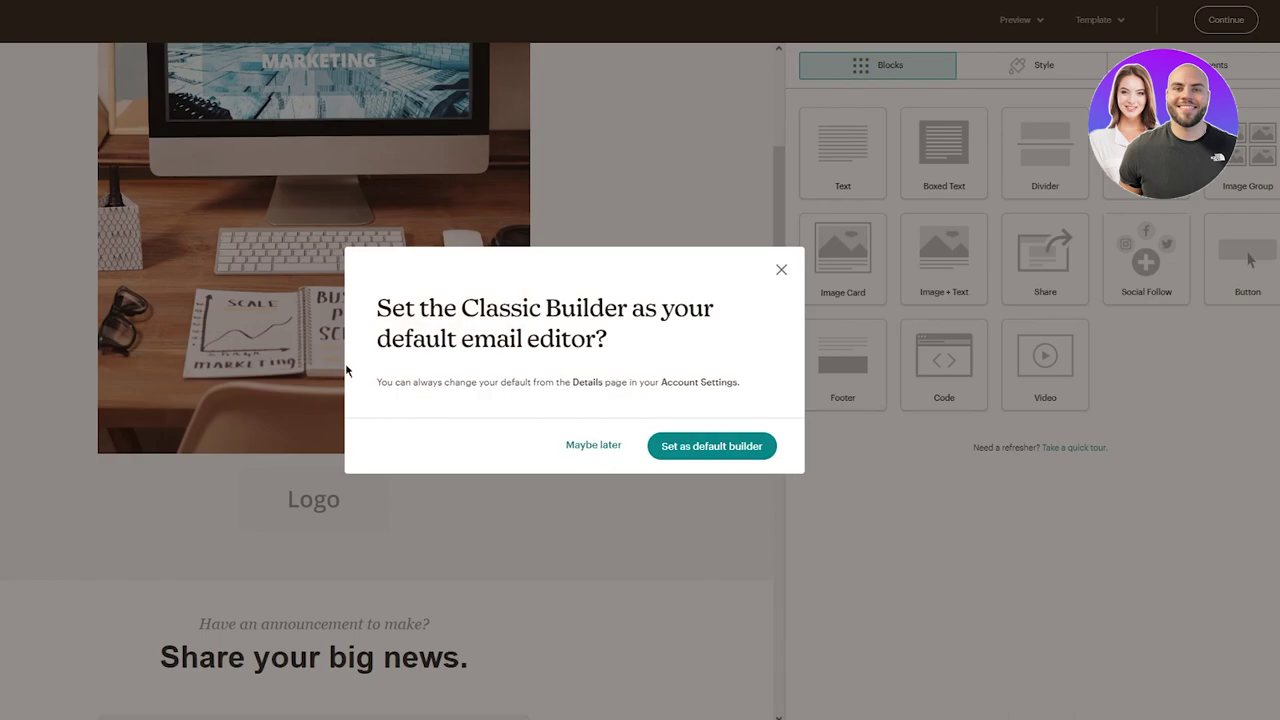
pyautogui.click(688, 447)
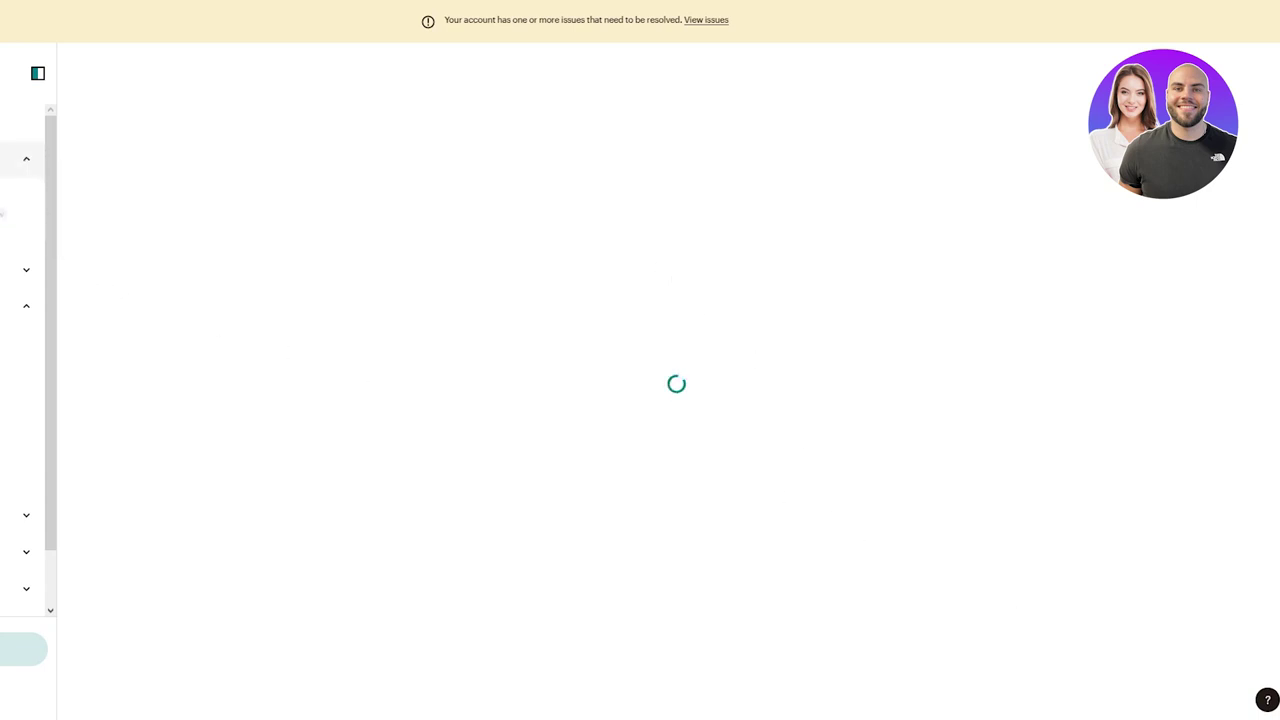
pyautogui.scroll(-7, 1172, 432)
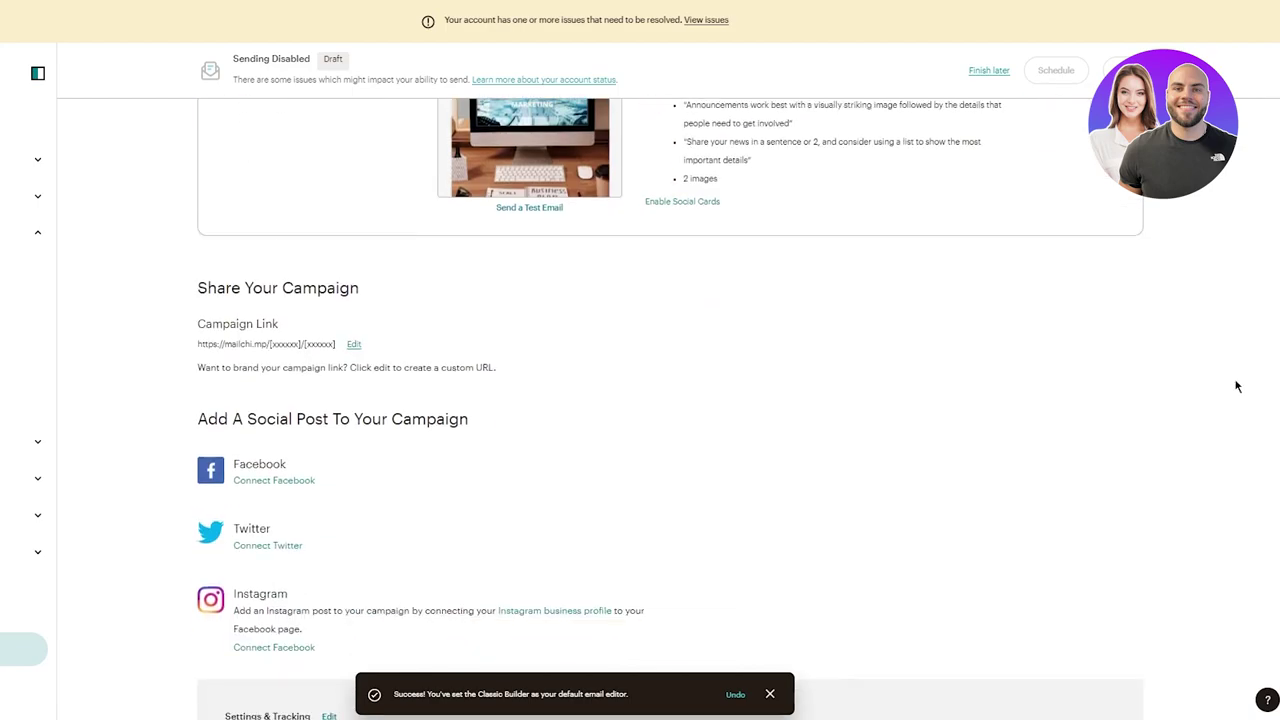
pyautogui.scroll(7, 1150, 375)
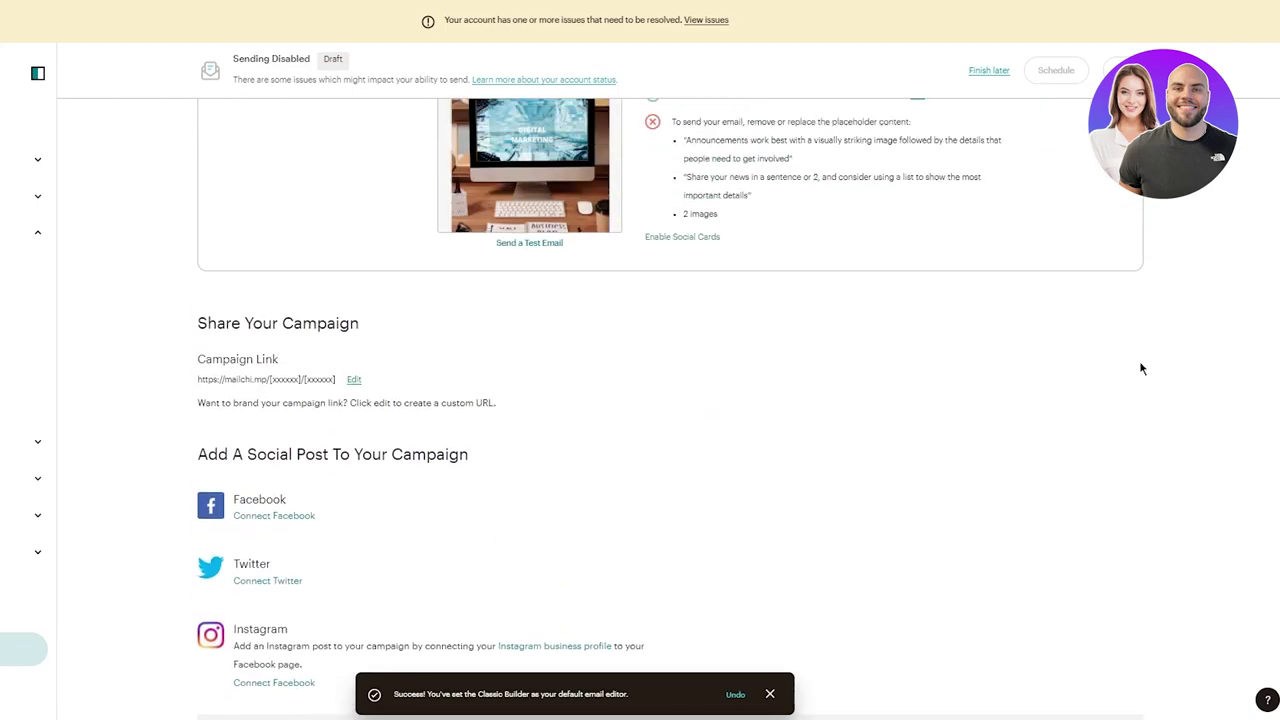
pyautogui.click(988, 71)
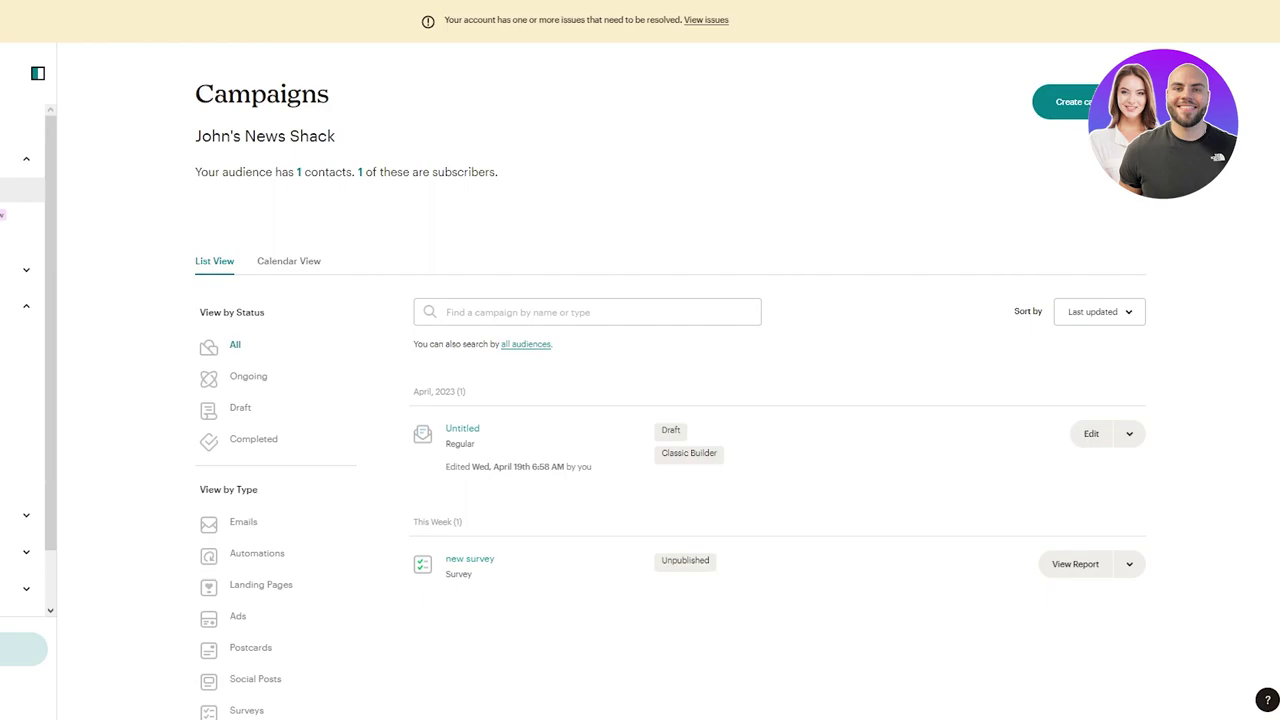
# - Open the Untitled draft's actions menu and choose Edit
pyautogui.scroll(-2, 851, 290)
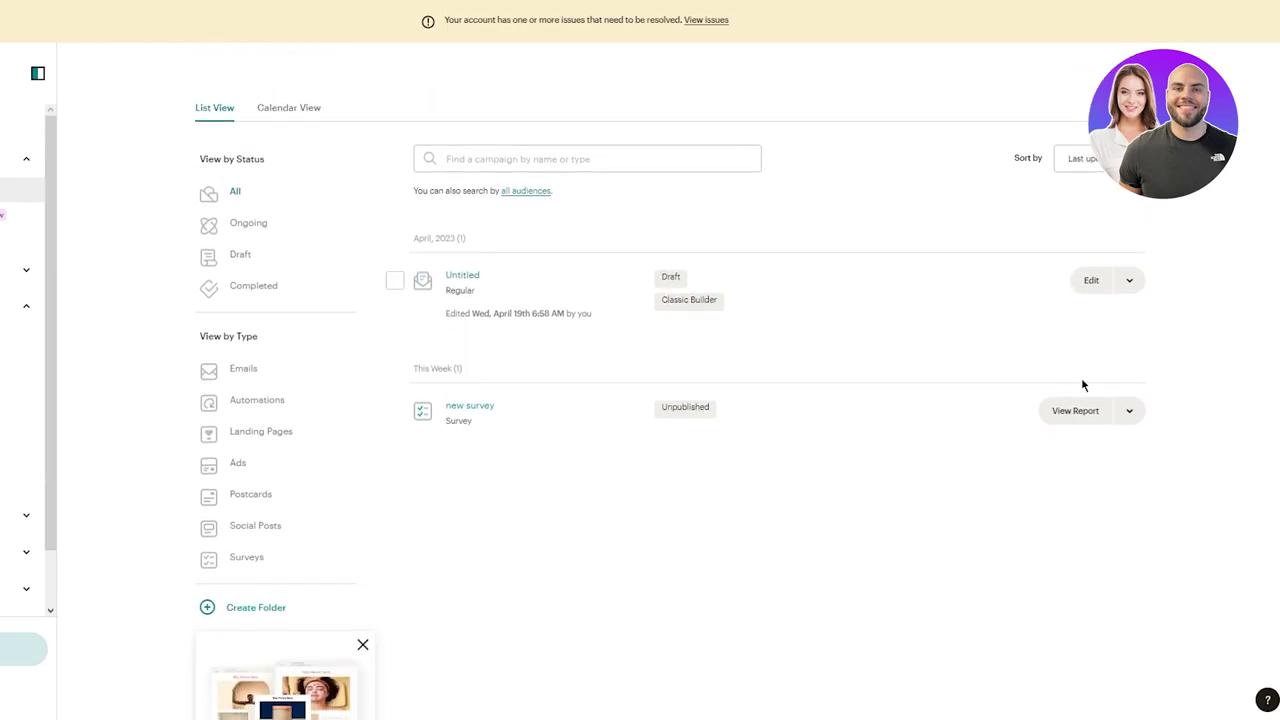
pyautogui.click(1128, 284)
pyautogui.click(1116, 288)
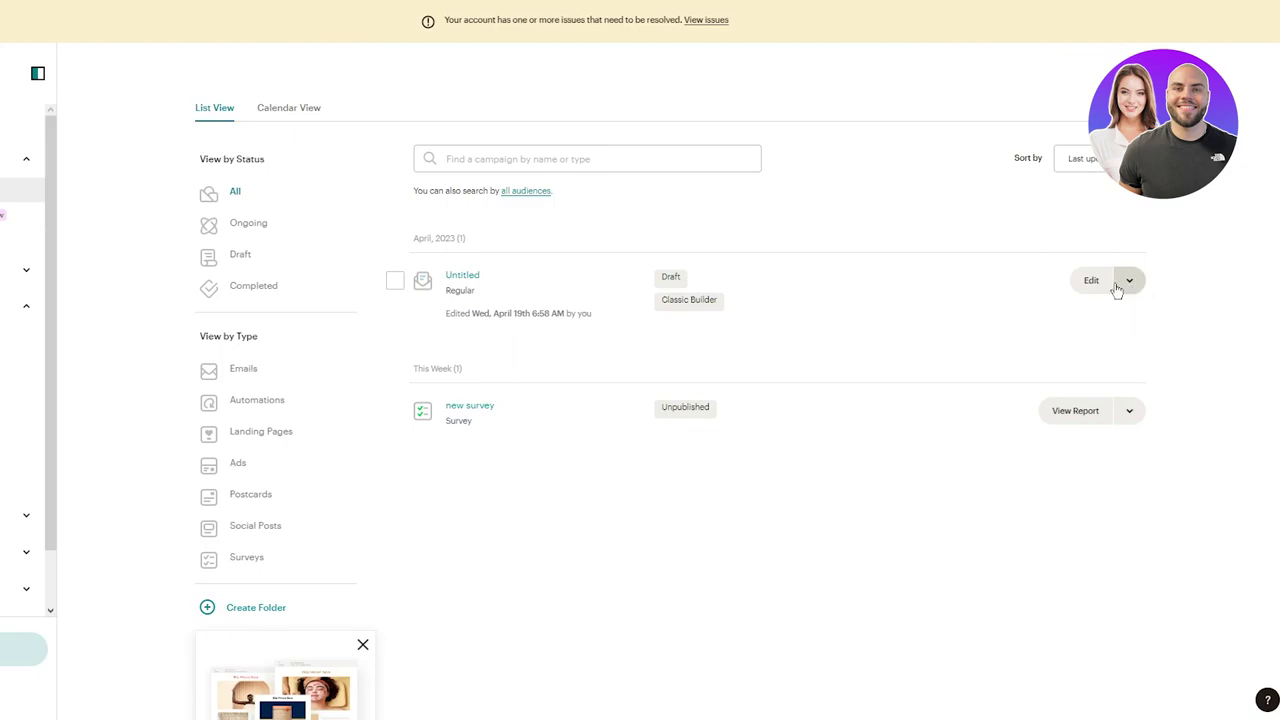
pyautogui.click(1127, 283)
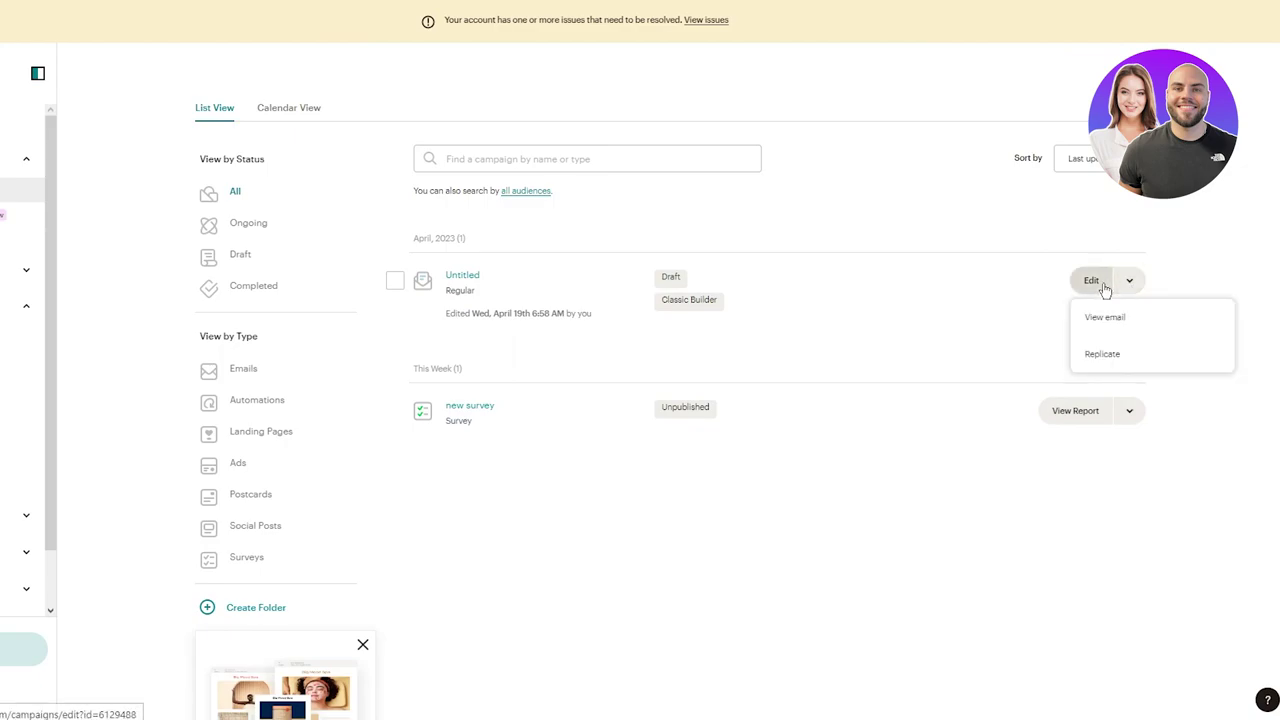
pyautogui.click(1103, 288)
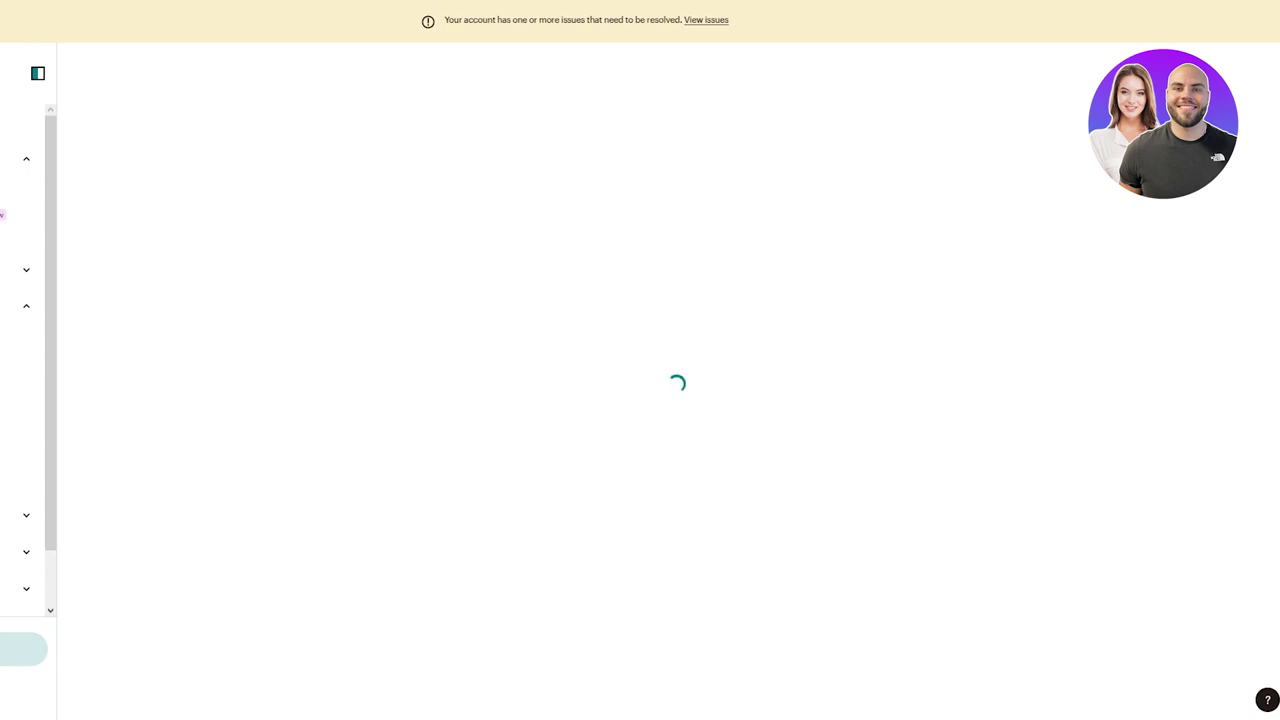
# - Go to Campaign Manager and scroll through its Standard plan multichannel features
pyautogui.click(5, 215)
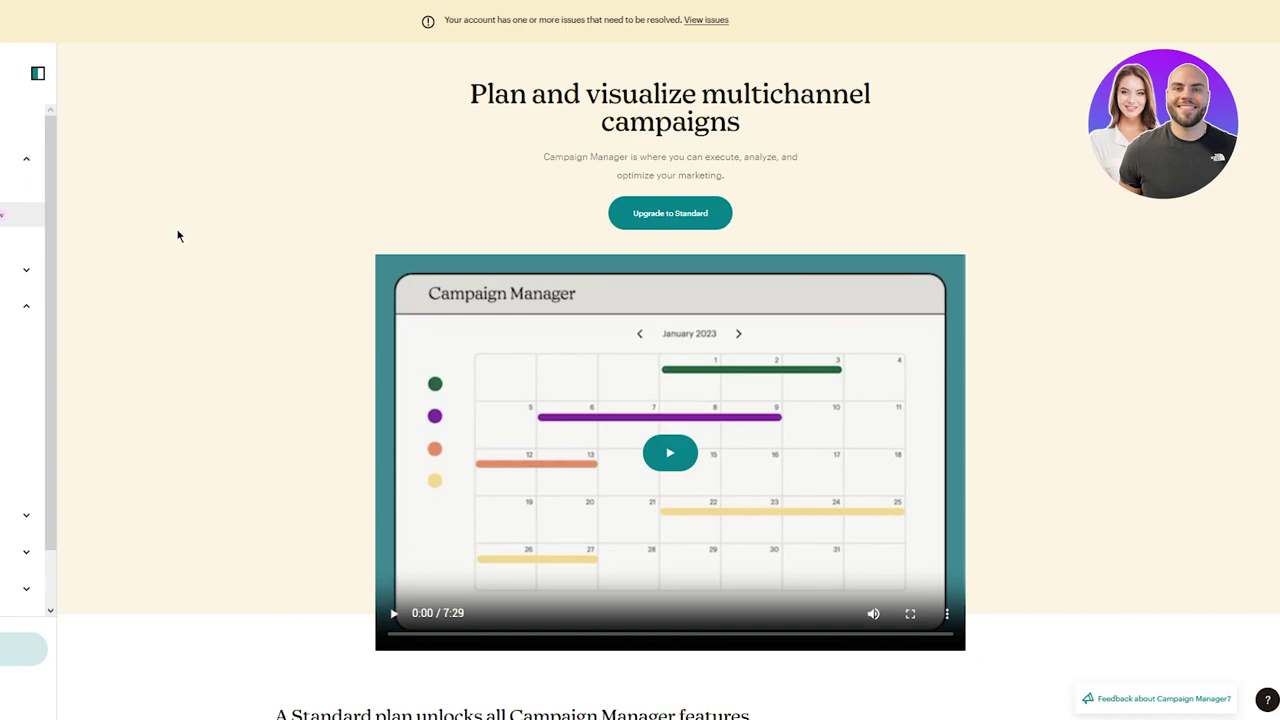
pyautogui.scroll(-6, 178, 236)
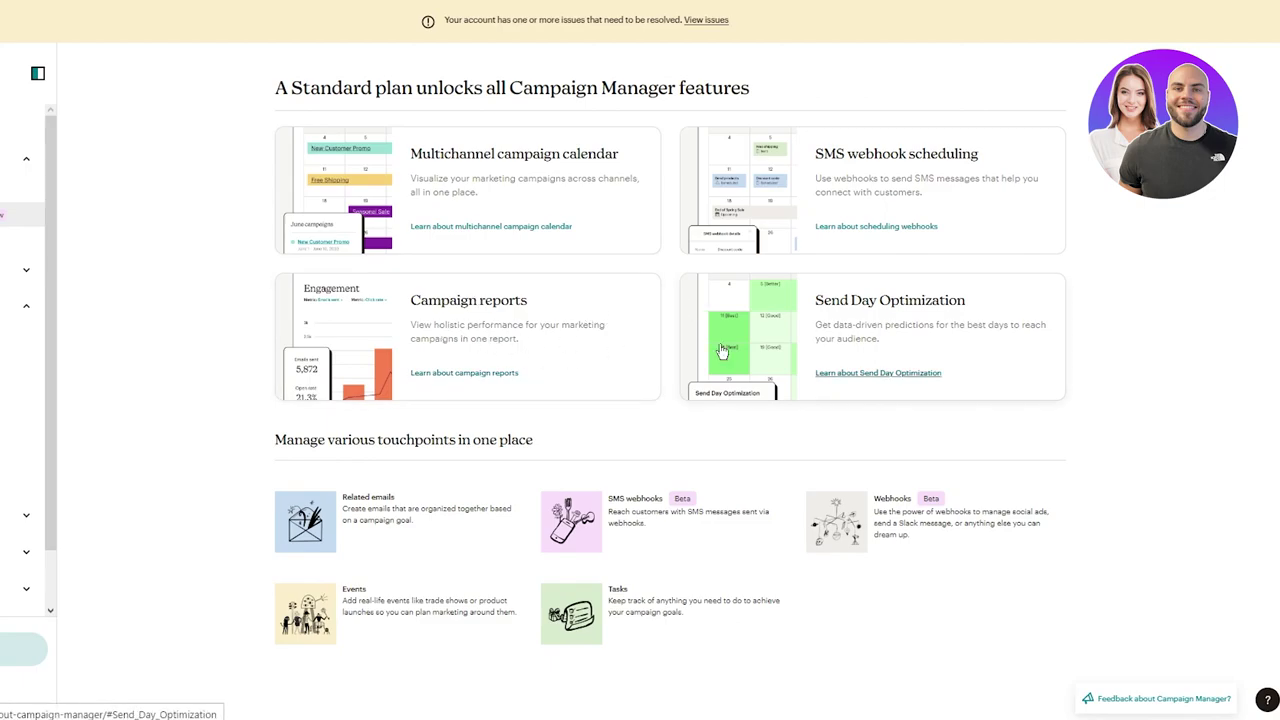
pyautogui.scroll(6, 722, 350)
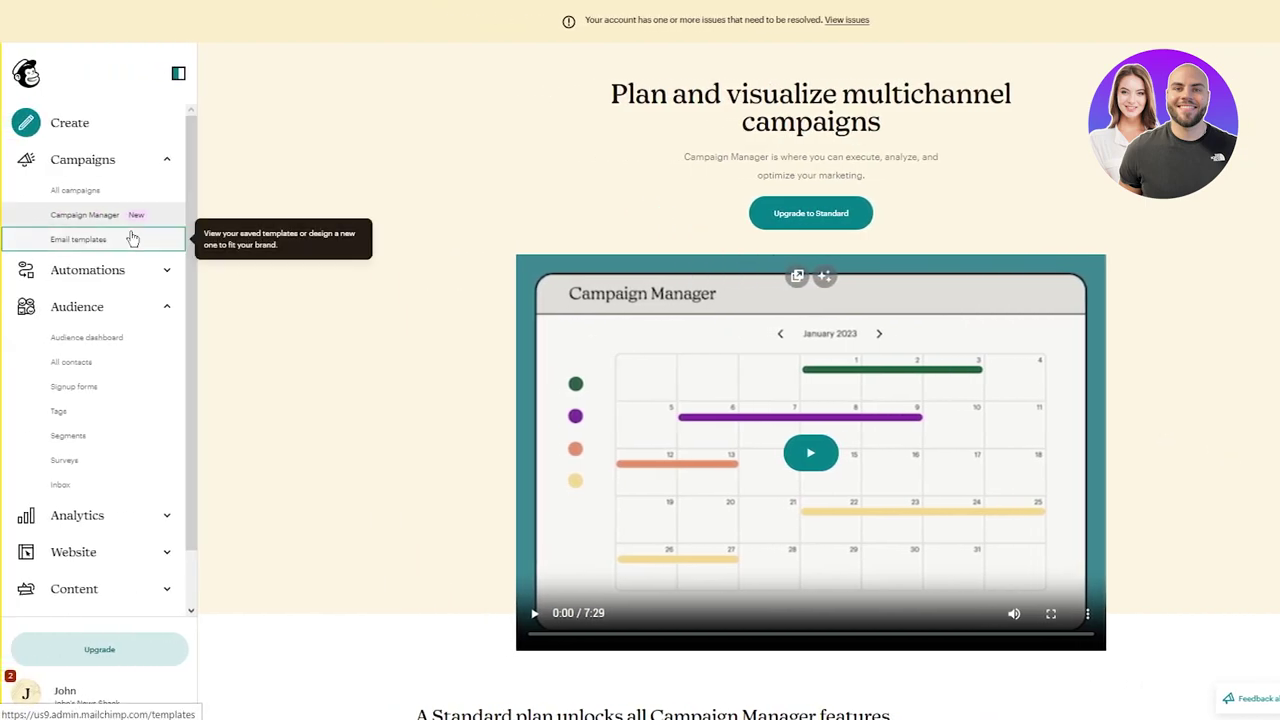
# - Look over the saved email templates, then open the Customer Journeys overview under Automations
pyautogui.click(132, 238)
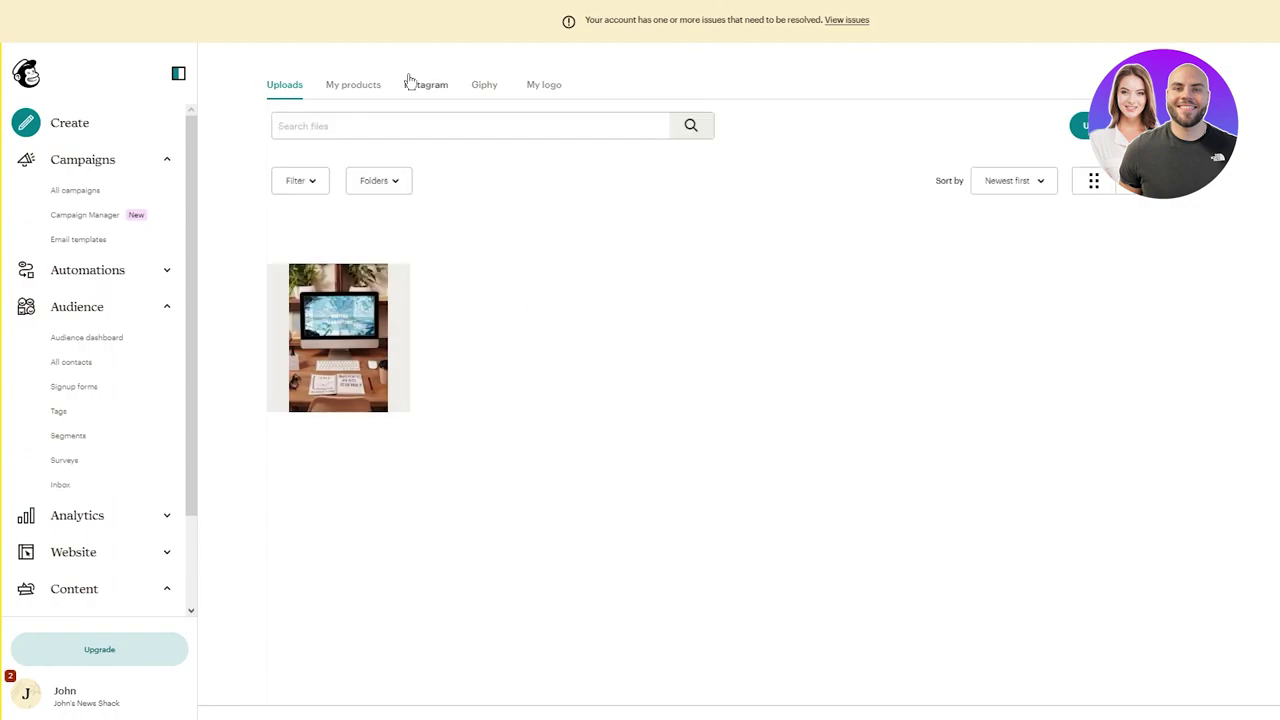
pyautogui.click(106, 274)
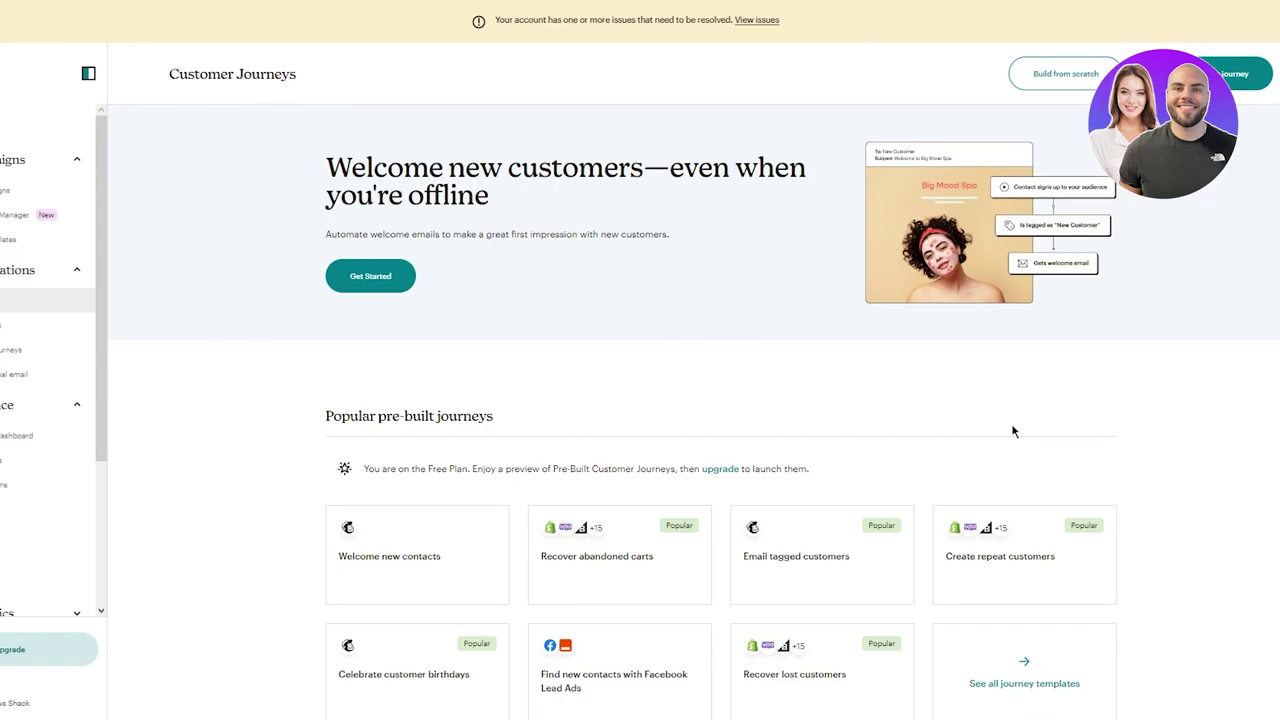
pyautogui.scroll(-1, 1040, 446)
pyautogui.rightClick(1040, 440)
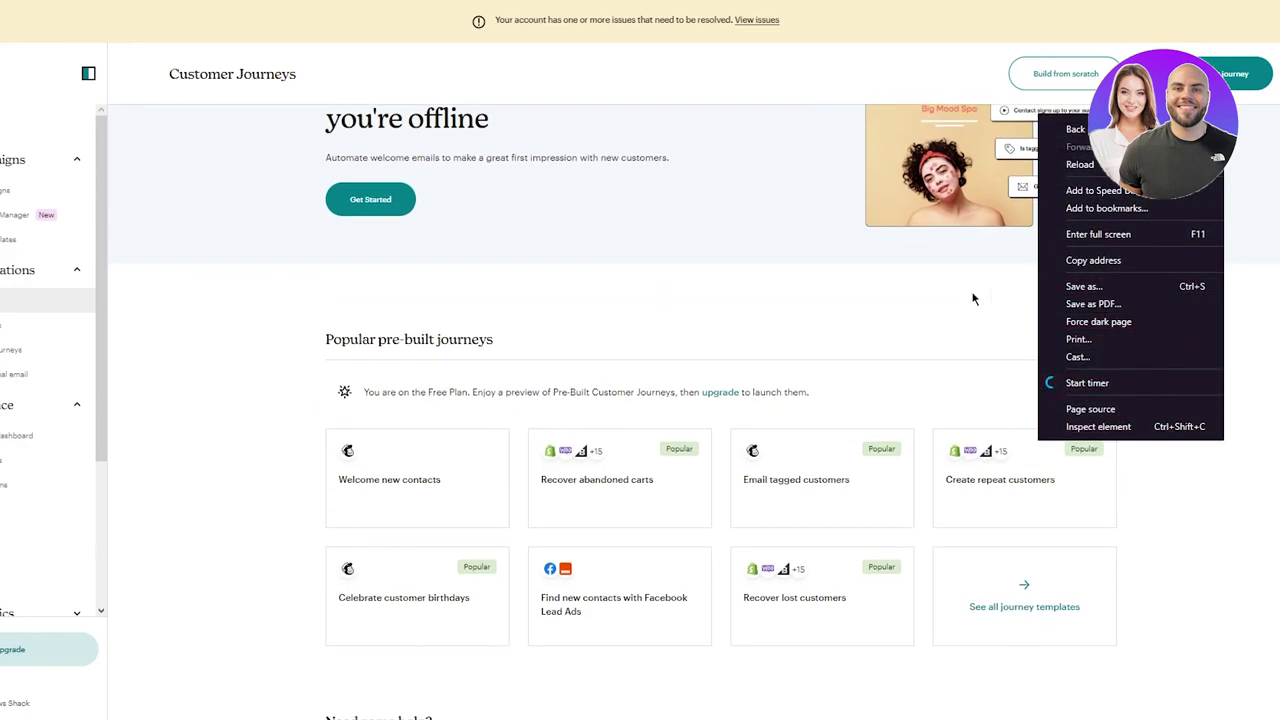
pyautogui.scroll(-4, 1100, 300)
pyautogui.scroll(3, 967, 530)
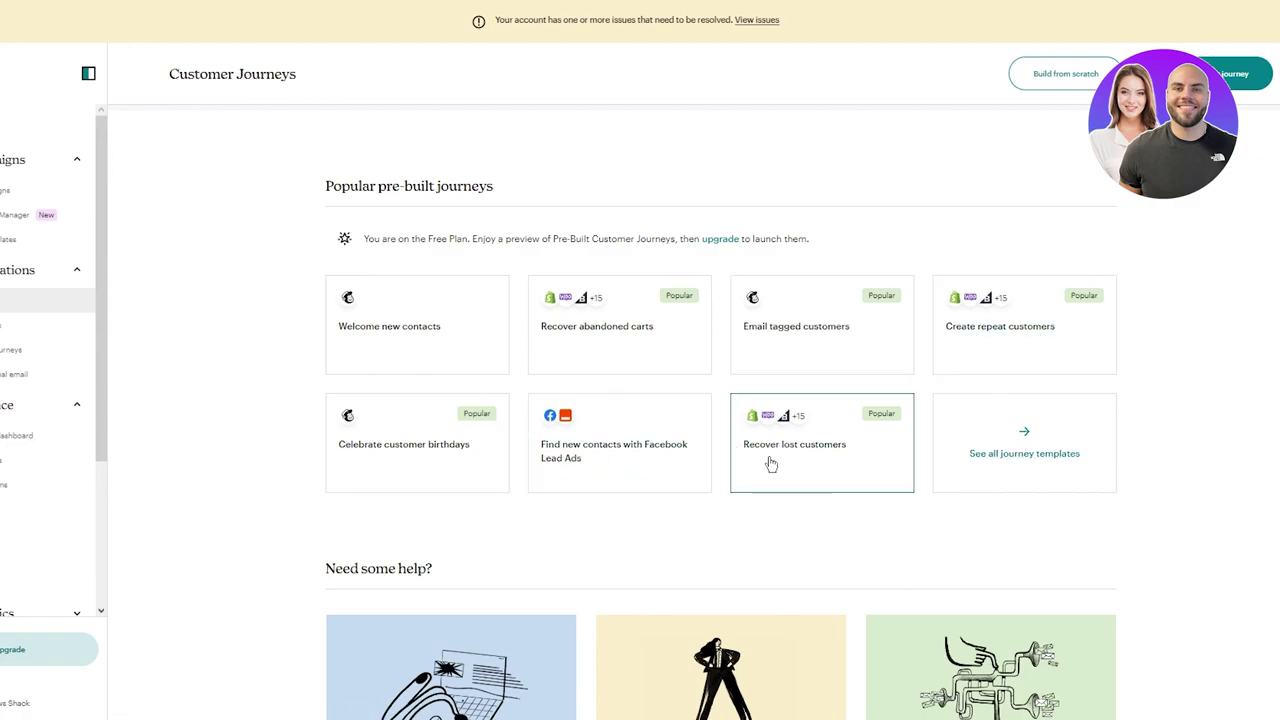
pyautogui.scroll(-5, 323, 426)
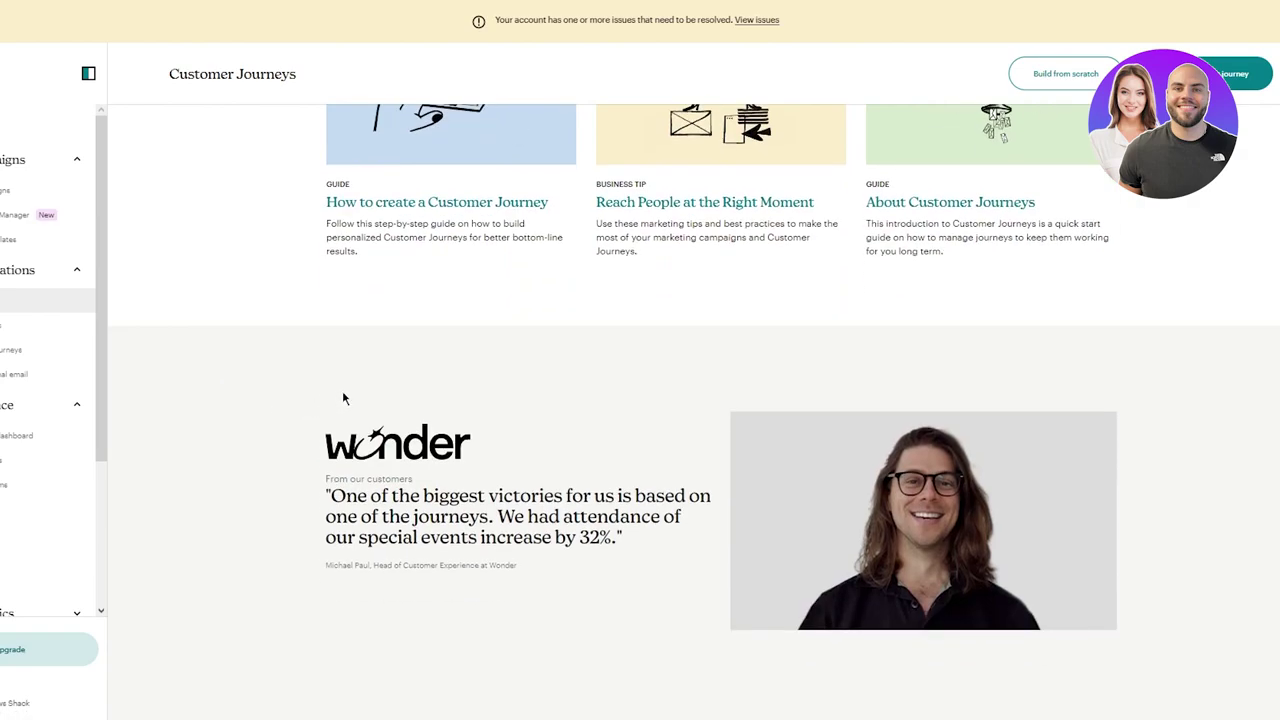
pyautogui.scroll(4, 342, 390)
pyautogui.scroll(-1, 350, 397)
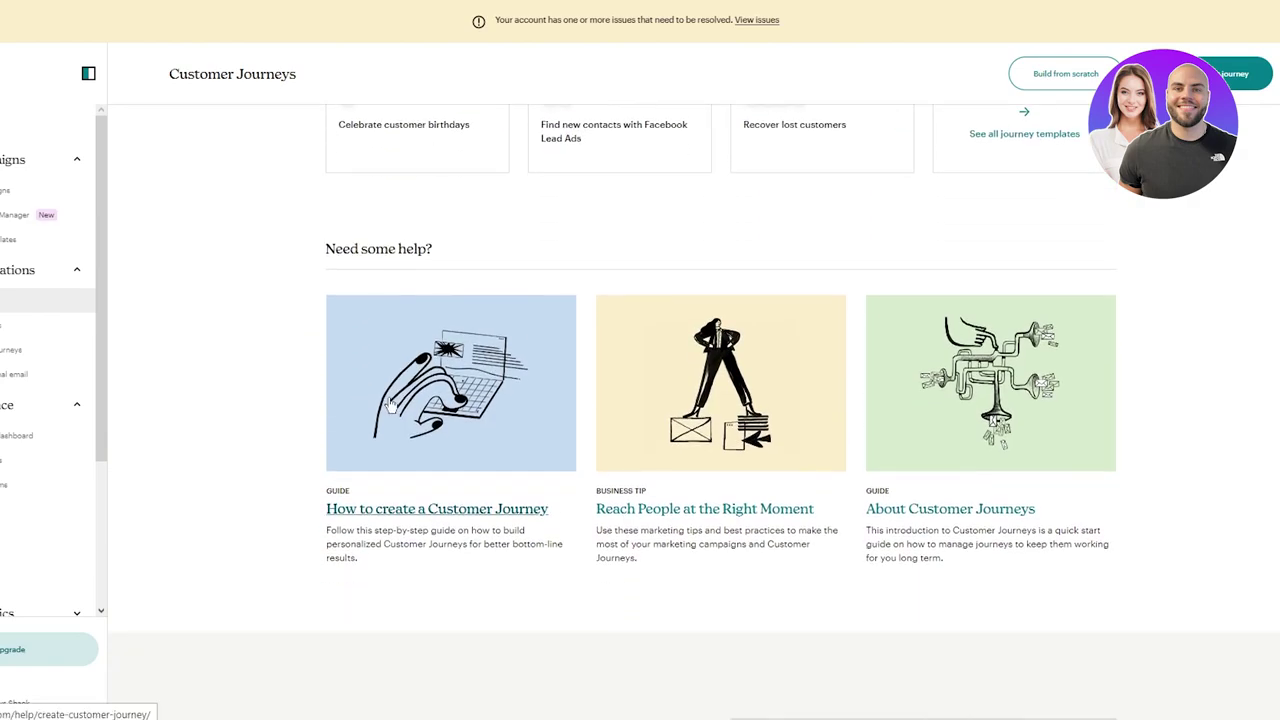
pyautogui.scroll(5, 1200, 378)
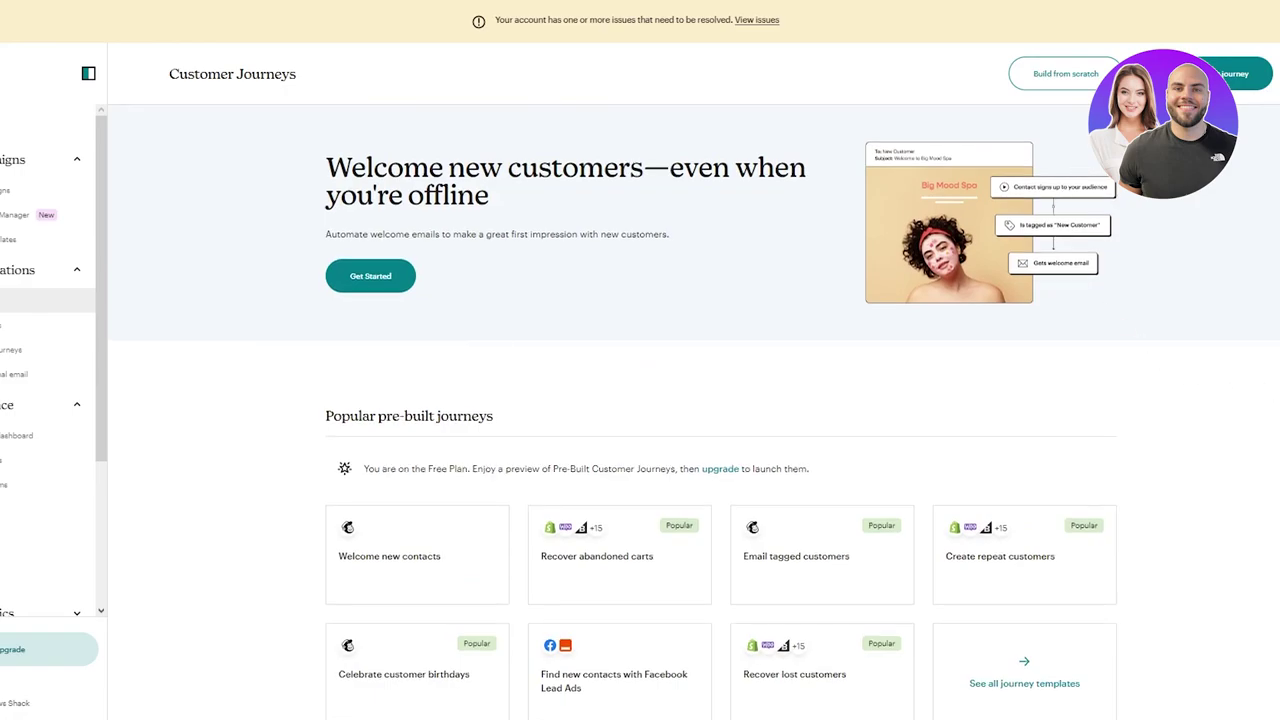
# - Start a journey from scratch, give it a suggested name, and begin building
pyautogui.click(1071, 77)
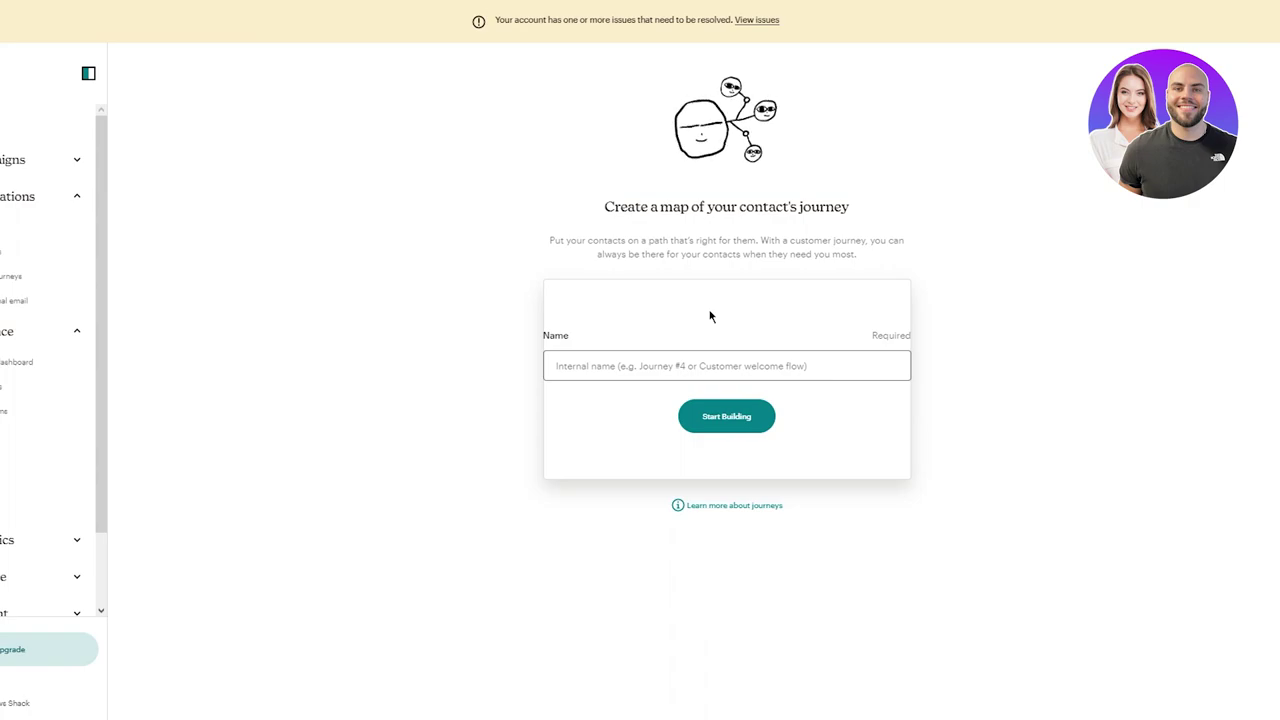
pyautogui.click(716, 365)
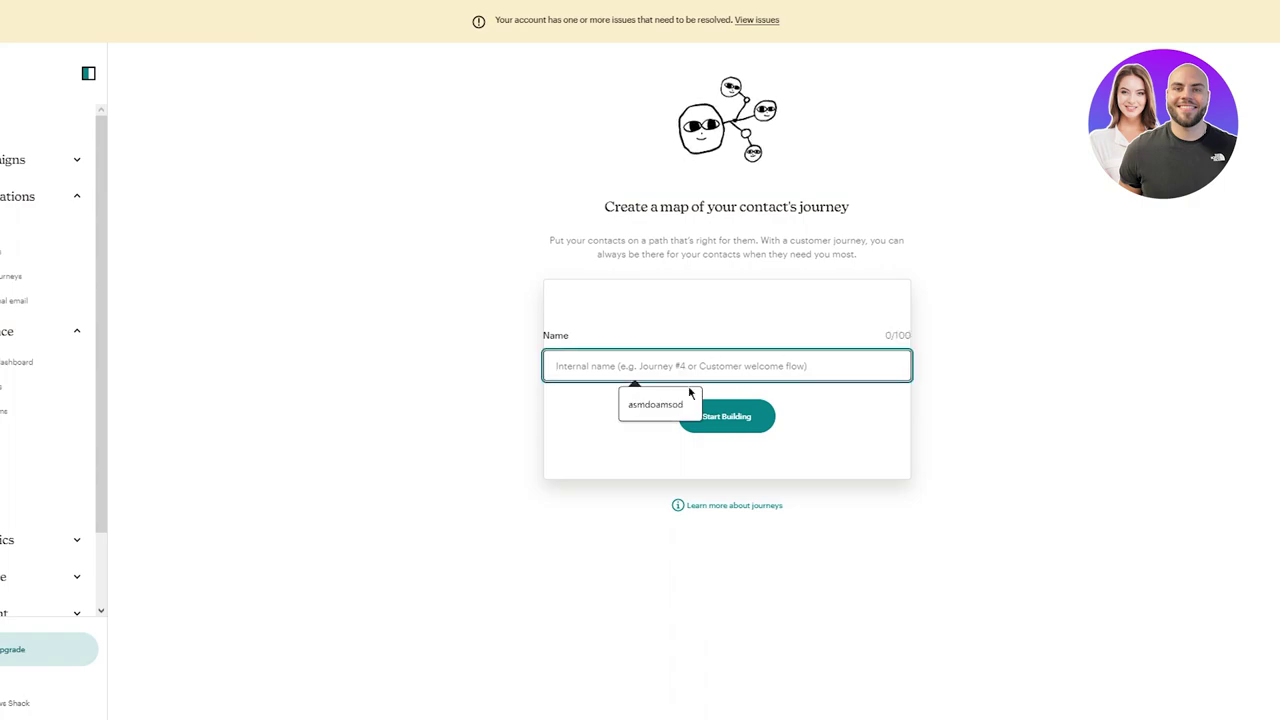
pyautogui.click(691, 391)
pyautogui.click(720, 424)
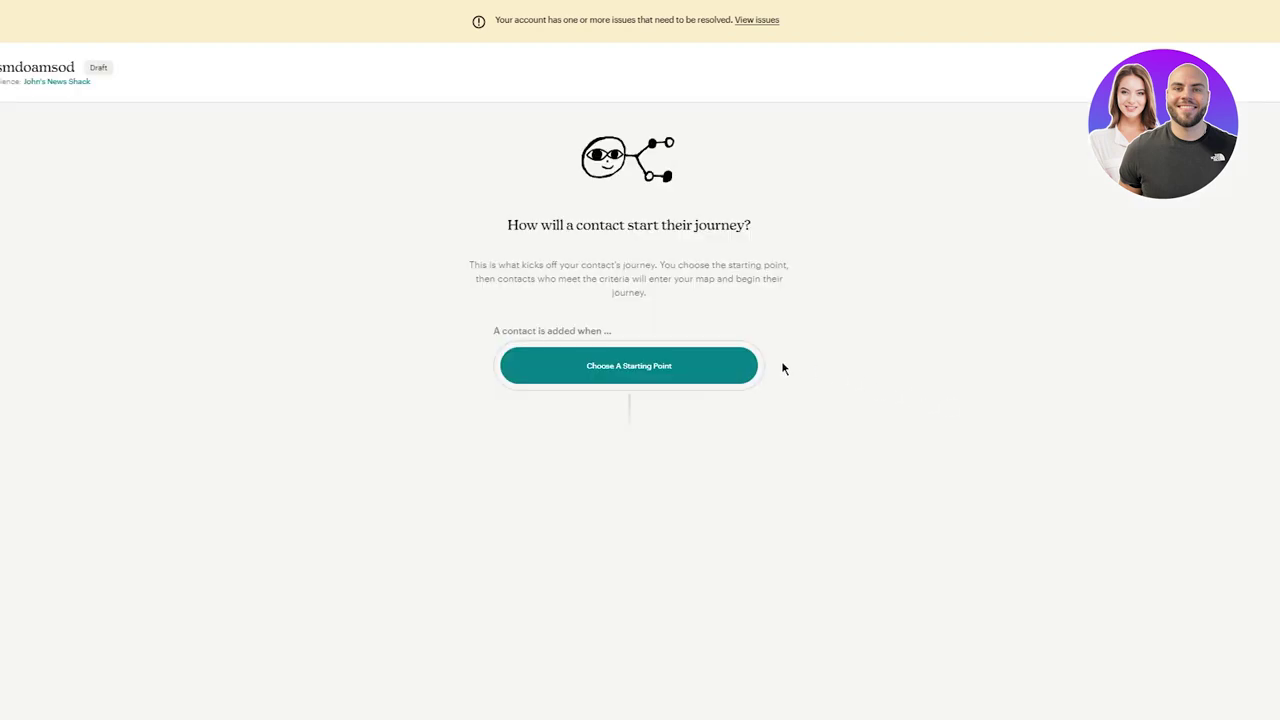
# - Set the journey to start when contacts sign up, excluding imported contacts
pyautogui.click(692, 366)
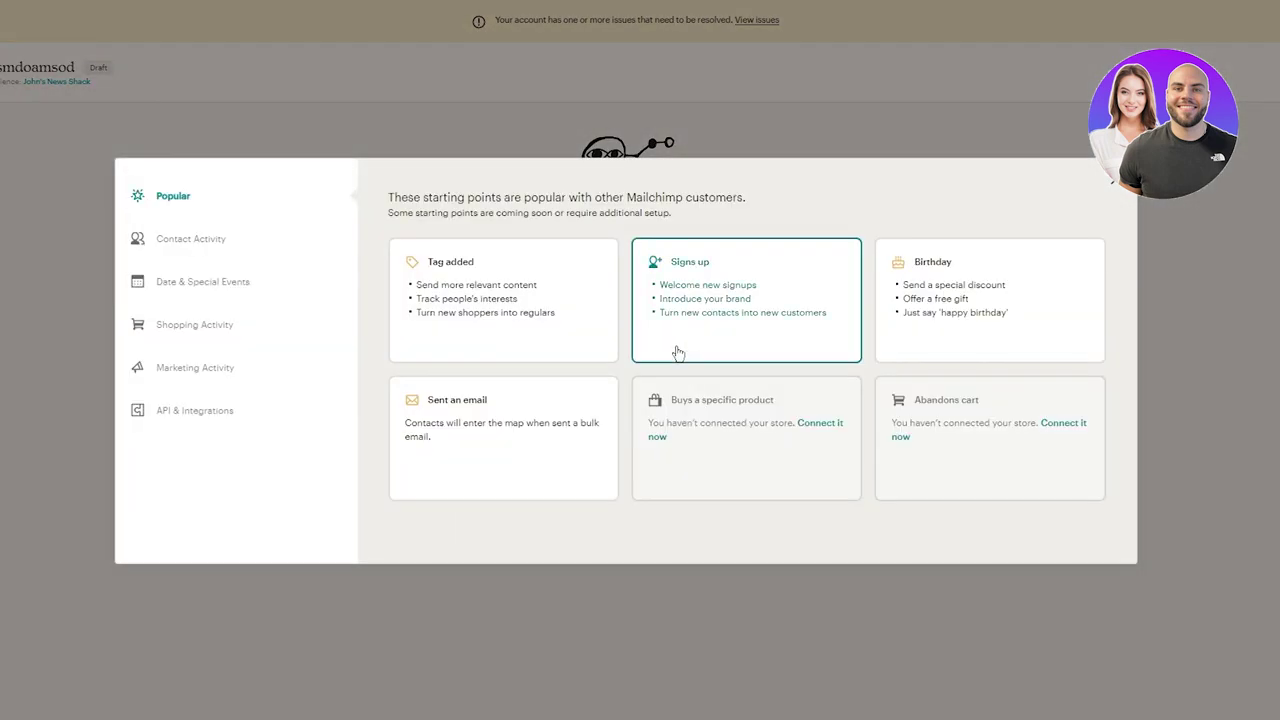
pyautogui.click(806, 320)
pyautogui.click(344, 347)
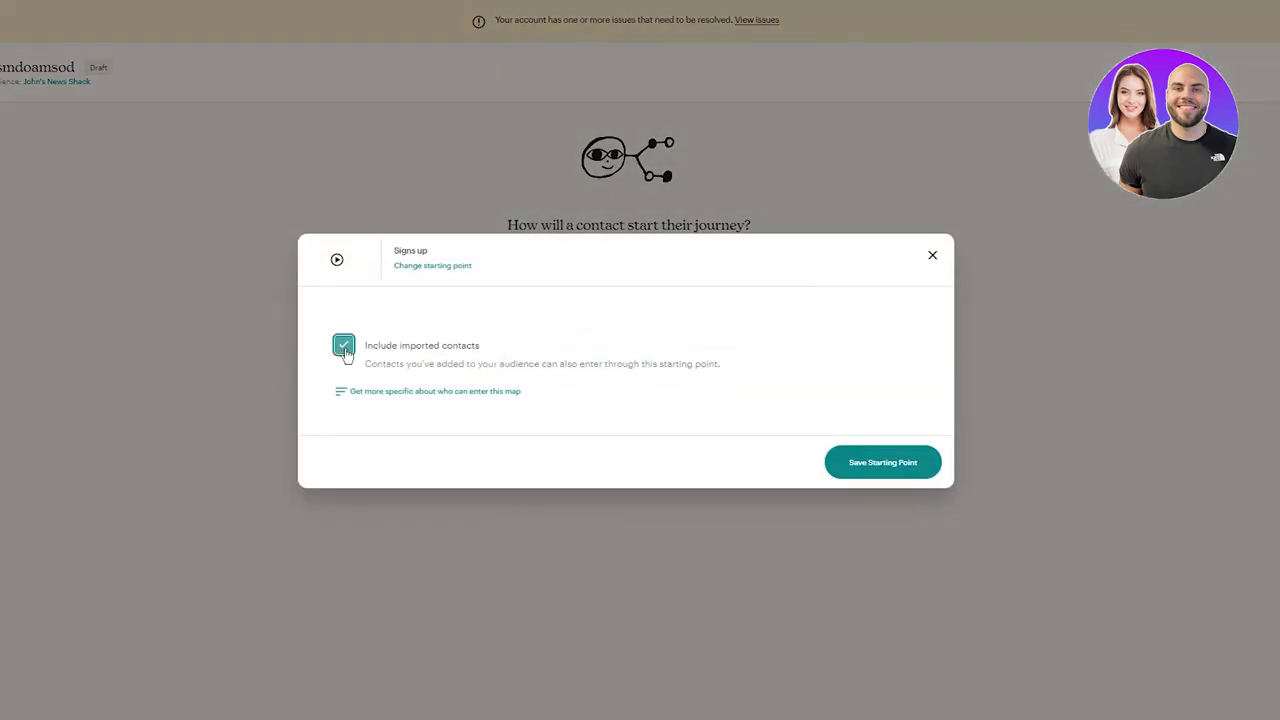
pyautogui.click(344, 350)
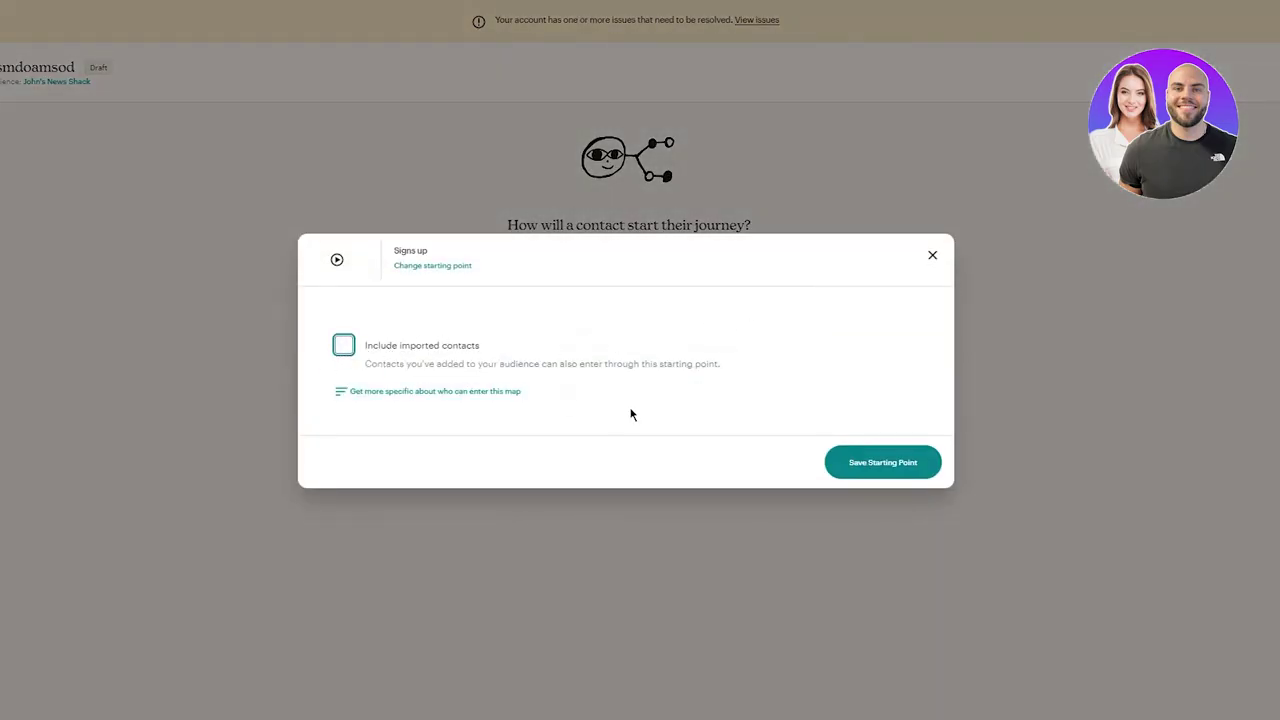
pyautogui.click(874, 460)
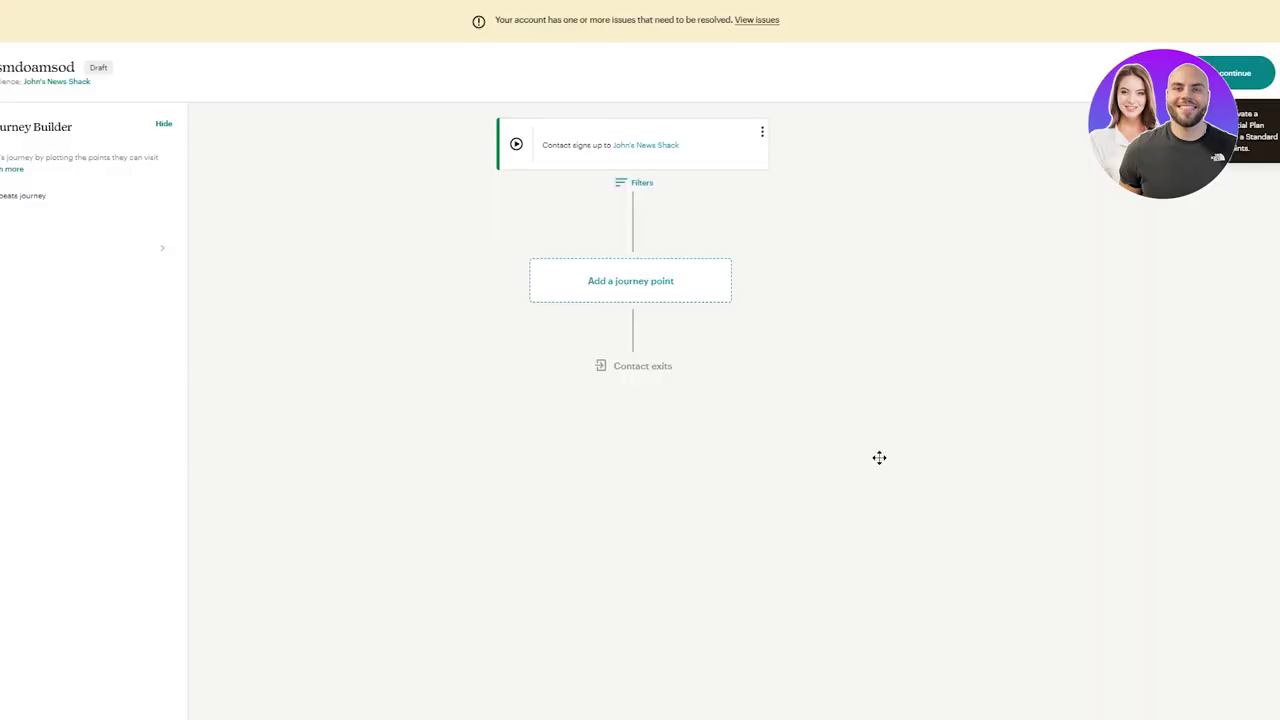
# - Add a Send email step after the starting point and bring back the main navigation
pyautogui.click(614, 290)
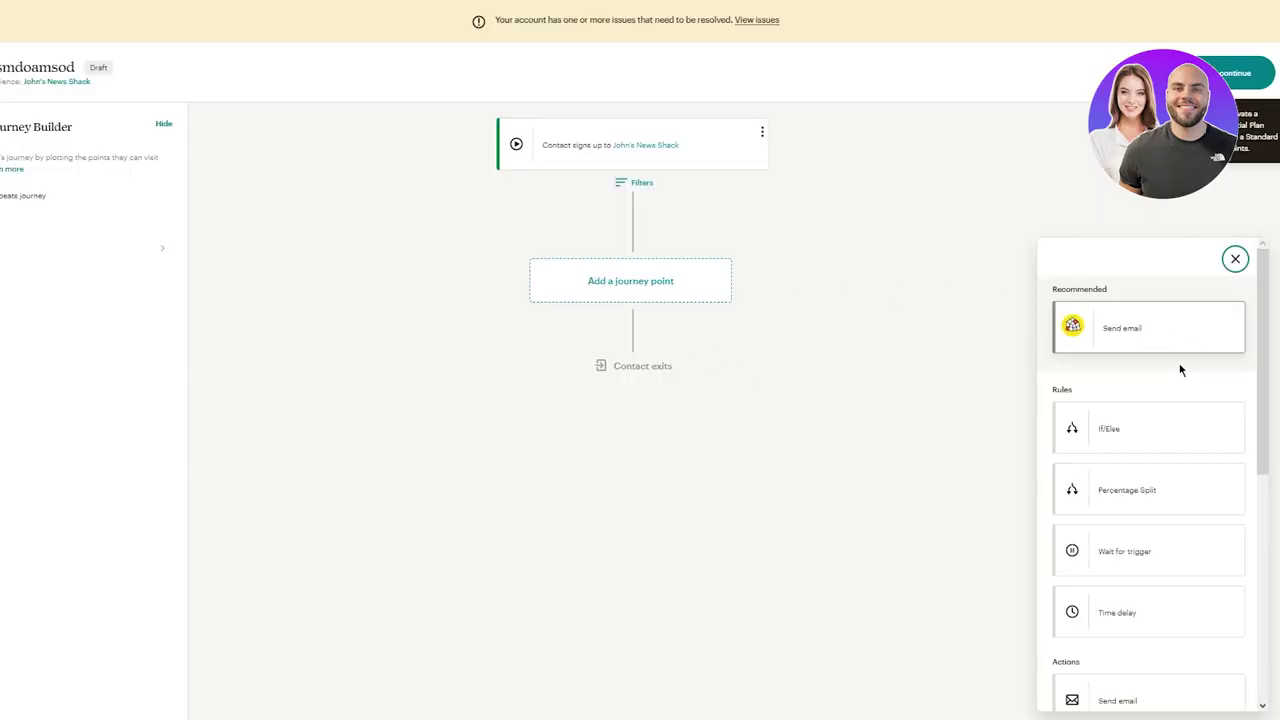
pyautogui.click(1166, 330)
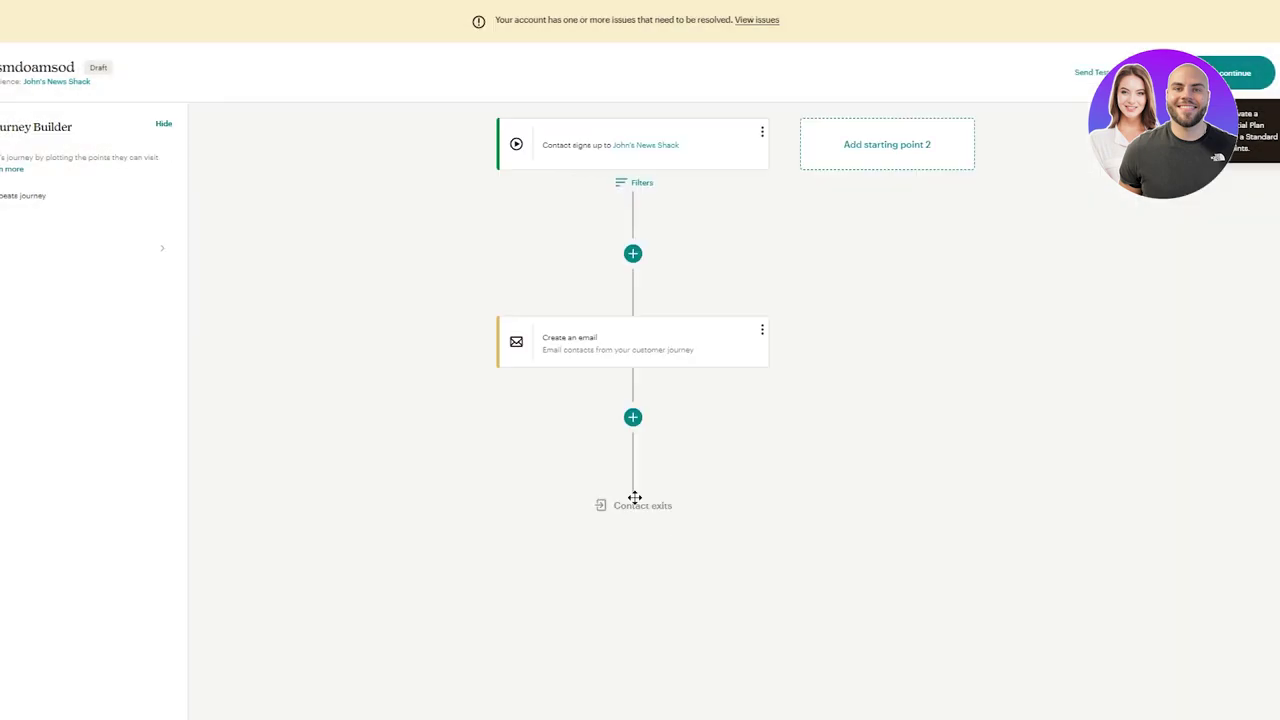
pyautogui.moveTo(646, 414)
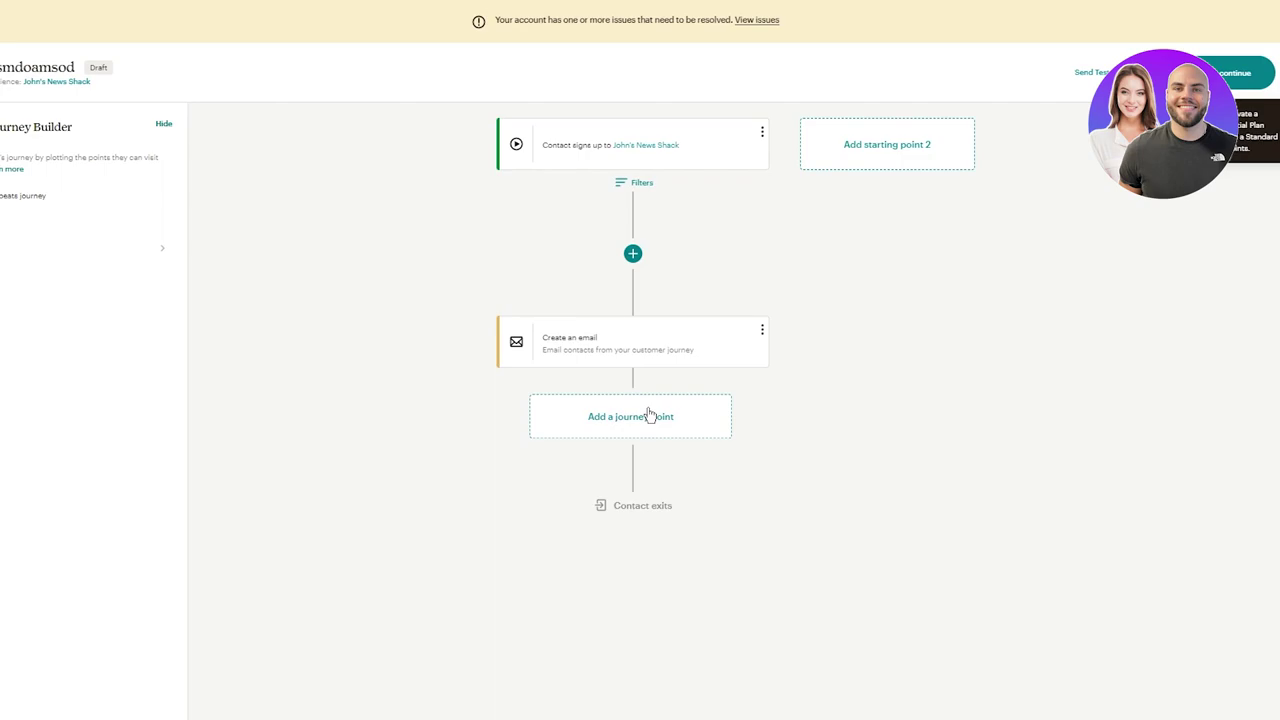
pyautogui.click(42, 72)
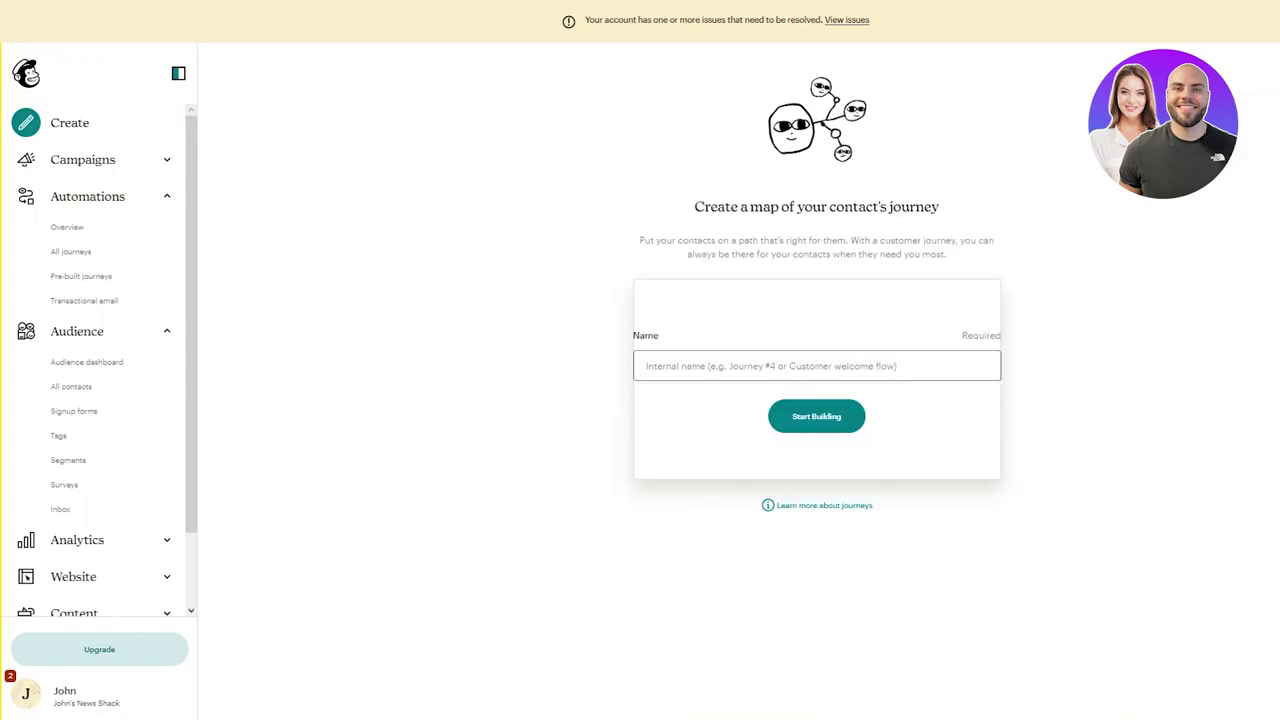
# - Open the Email dashboard under Analytics to see its sample data
pyautogui.scroll(-2, 91, 451)
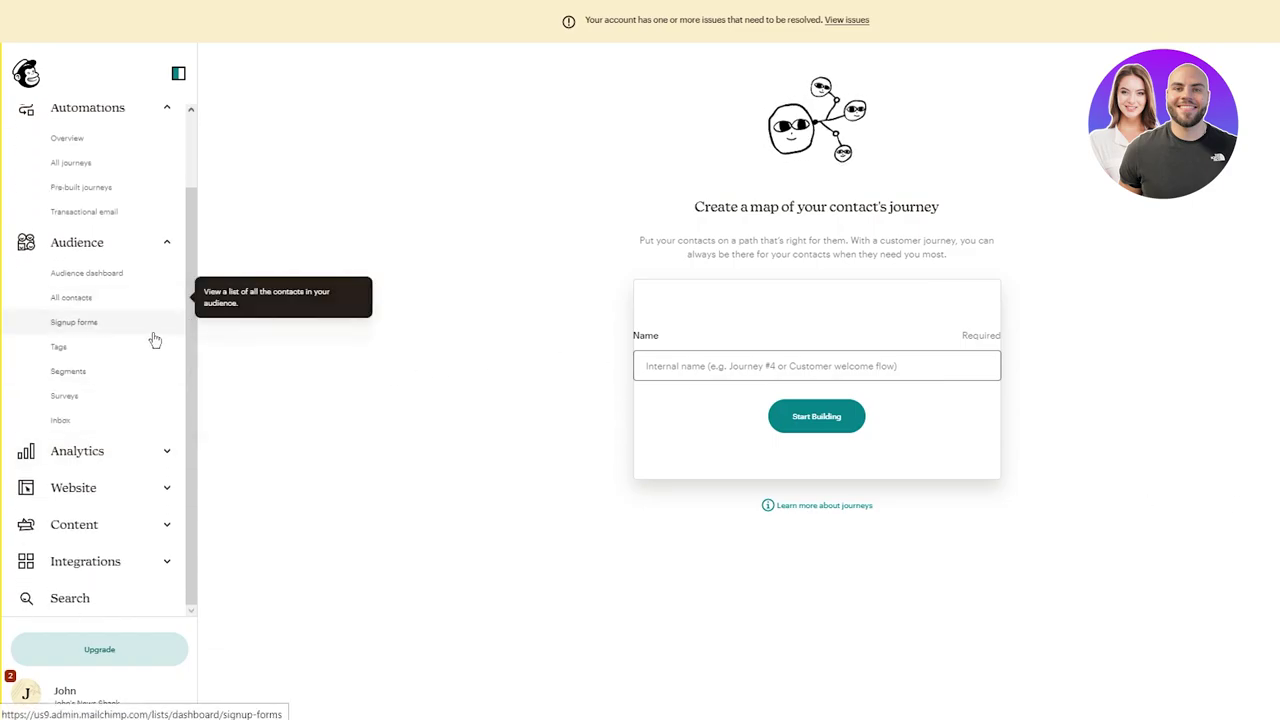
pyautogui.scroll(2, 140, 300)
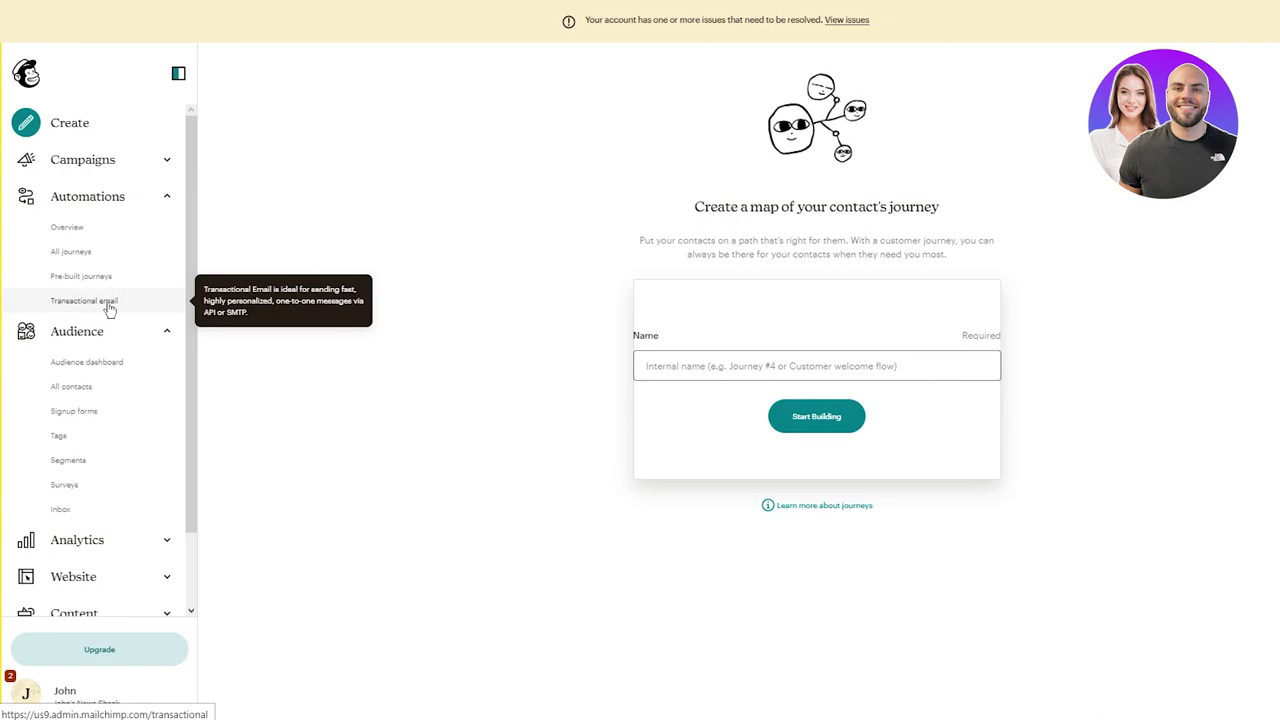
pyautogui.click(110, 308)
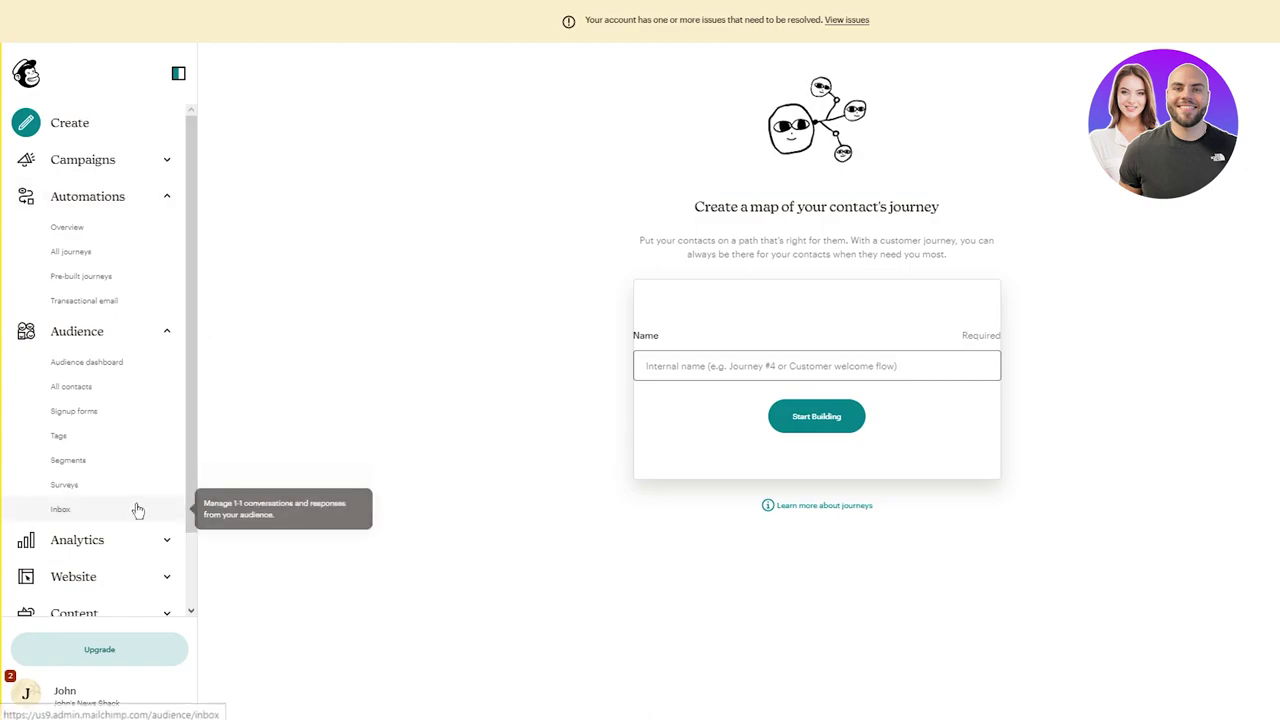
pyautogui.click(131, 543)
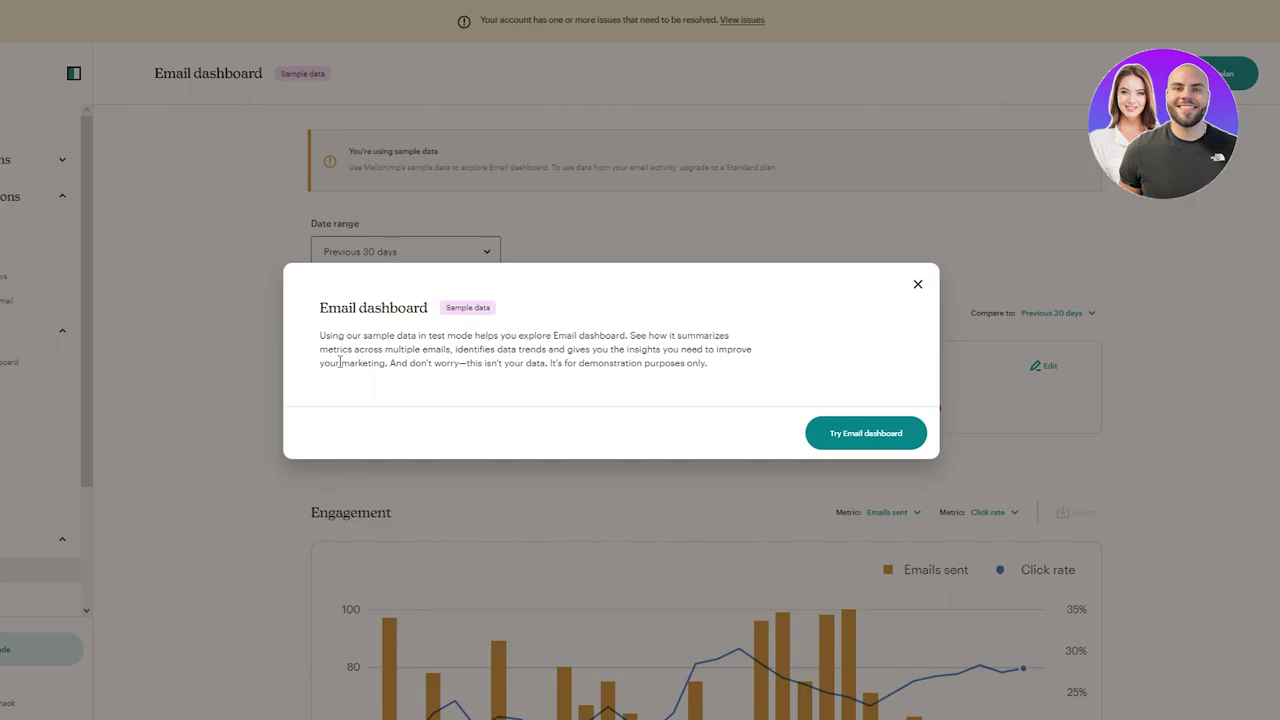
# - Dismiss the sample data introduction and scroll through the dashboard's sample figures
pyautogui.click(917, 284)
pyautogui.scroll(-5, 1155, 308)
pyautogui.scroll(4, 1120, 295)
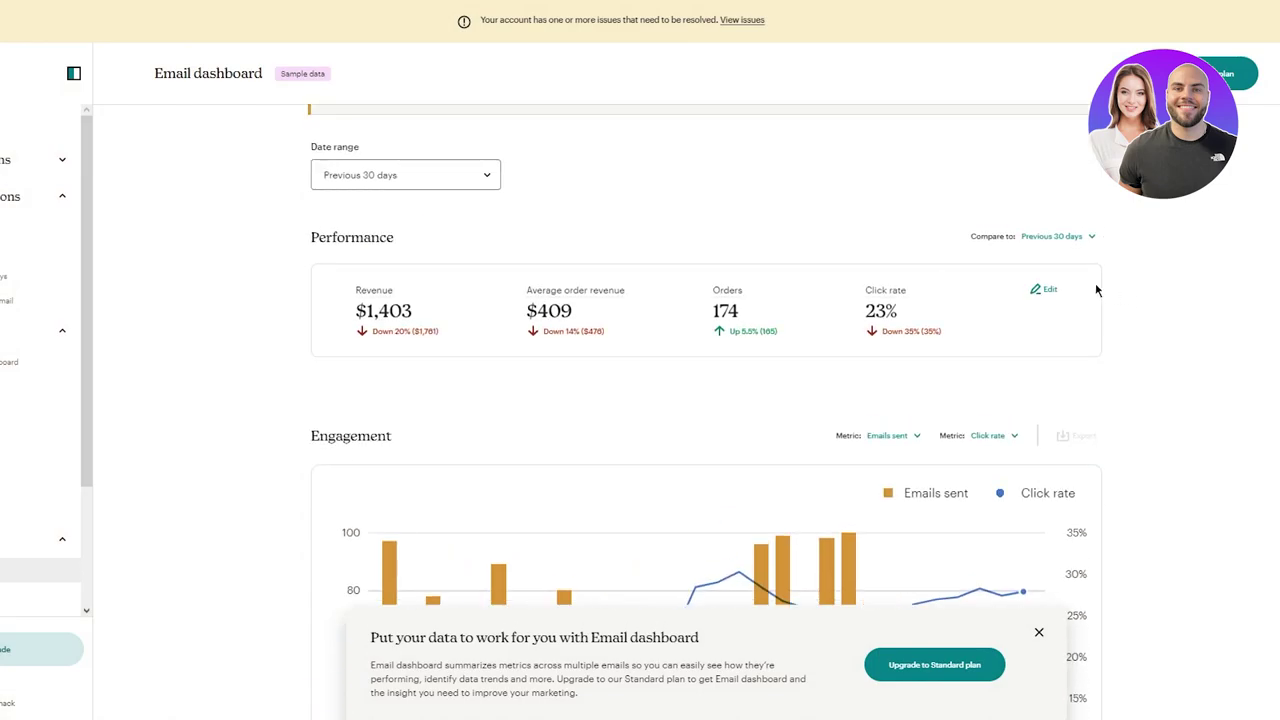
pyautogui.scroll(-5, 1050, 270)
pyautogui.scroll(1, 900, 235)
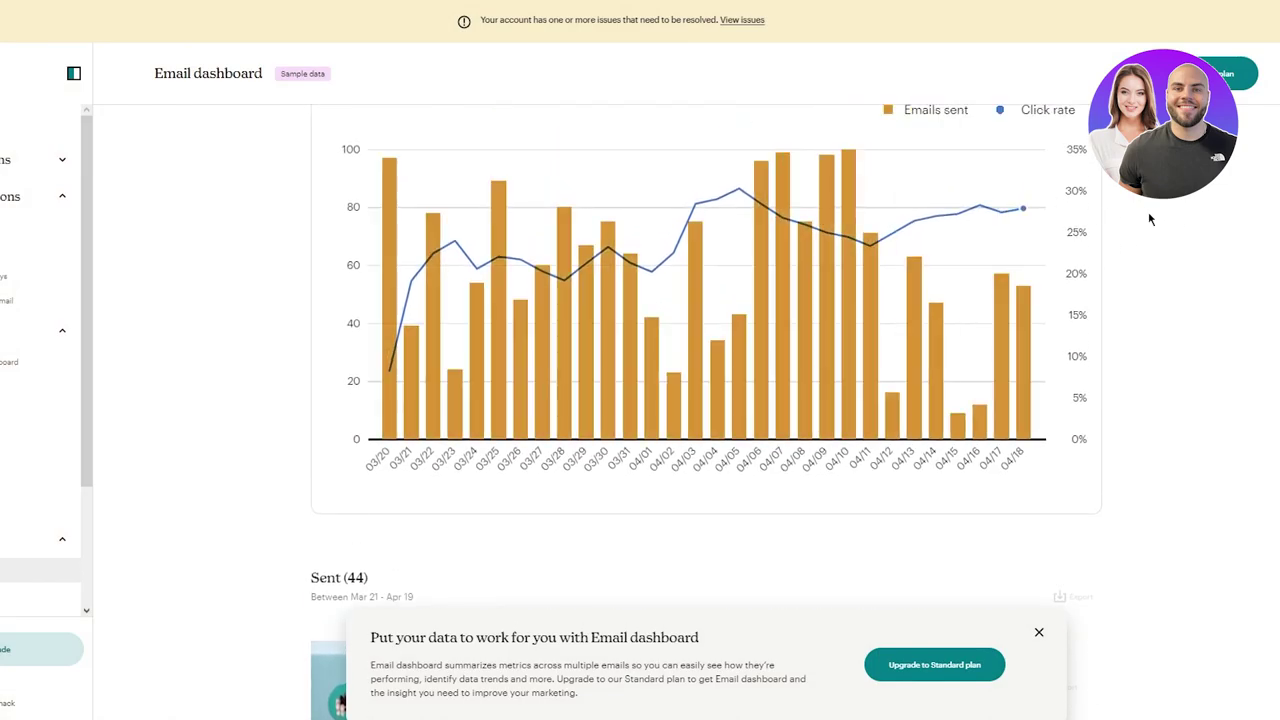
pyautogui.scroll(5, 1127, 211)
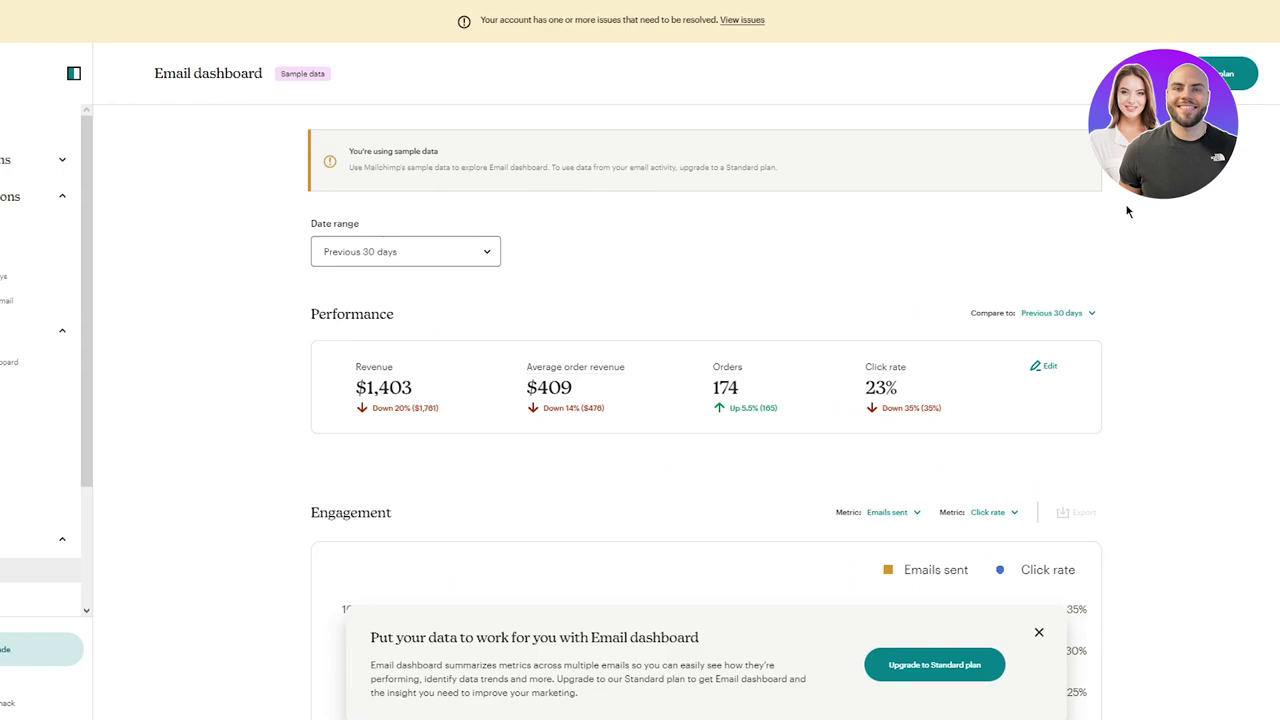
pyautogui.scroll(-3, 1115, 235)
pyautogui.scroll(3, 1111, 240)
pyautogui.scroll(-15, 1113, 241)
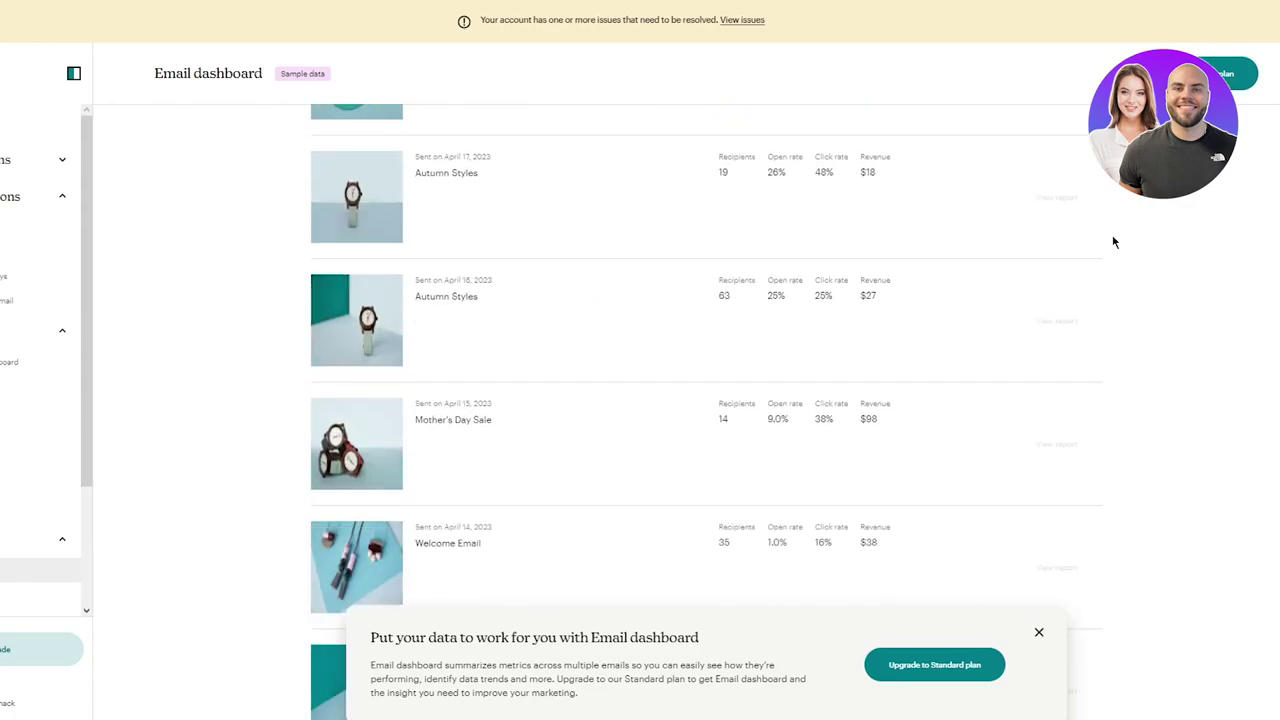
pyautogui.scroll(15, 1113, 241)
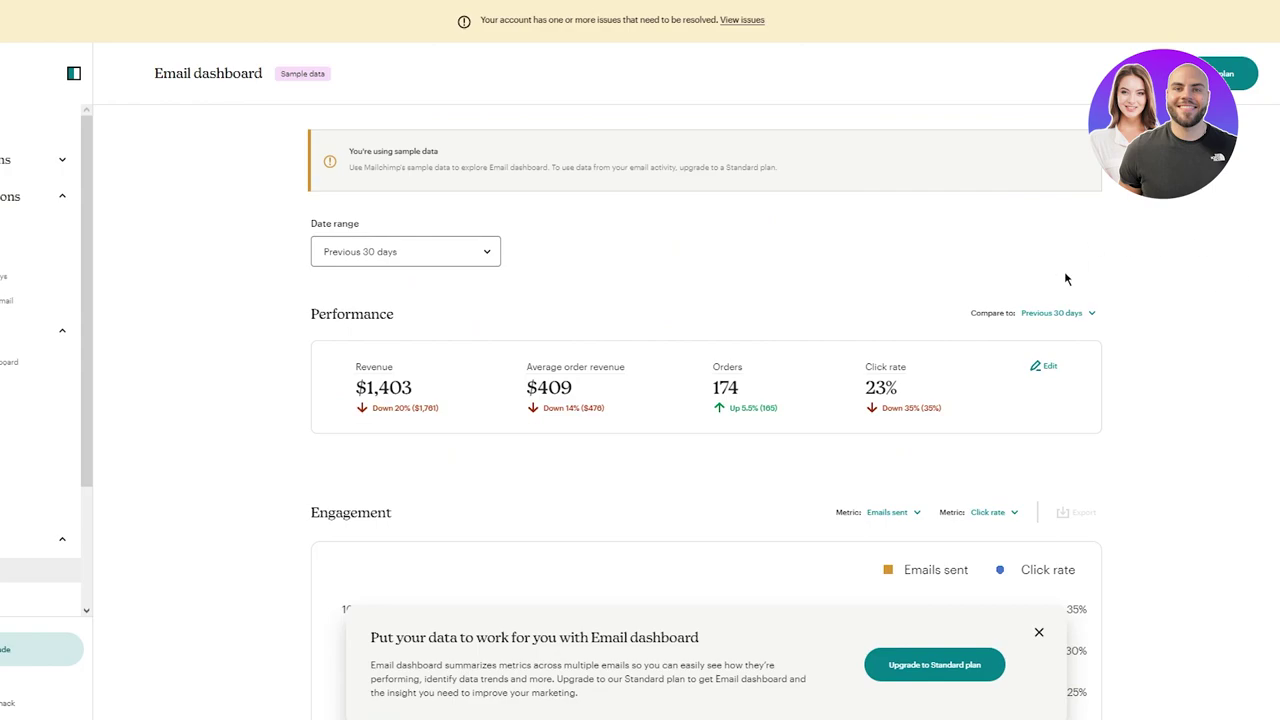
pyautogui.scroll(-5, 1131, 271)
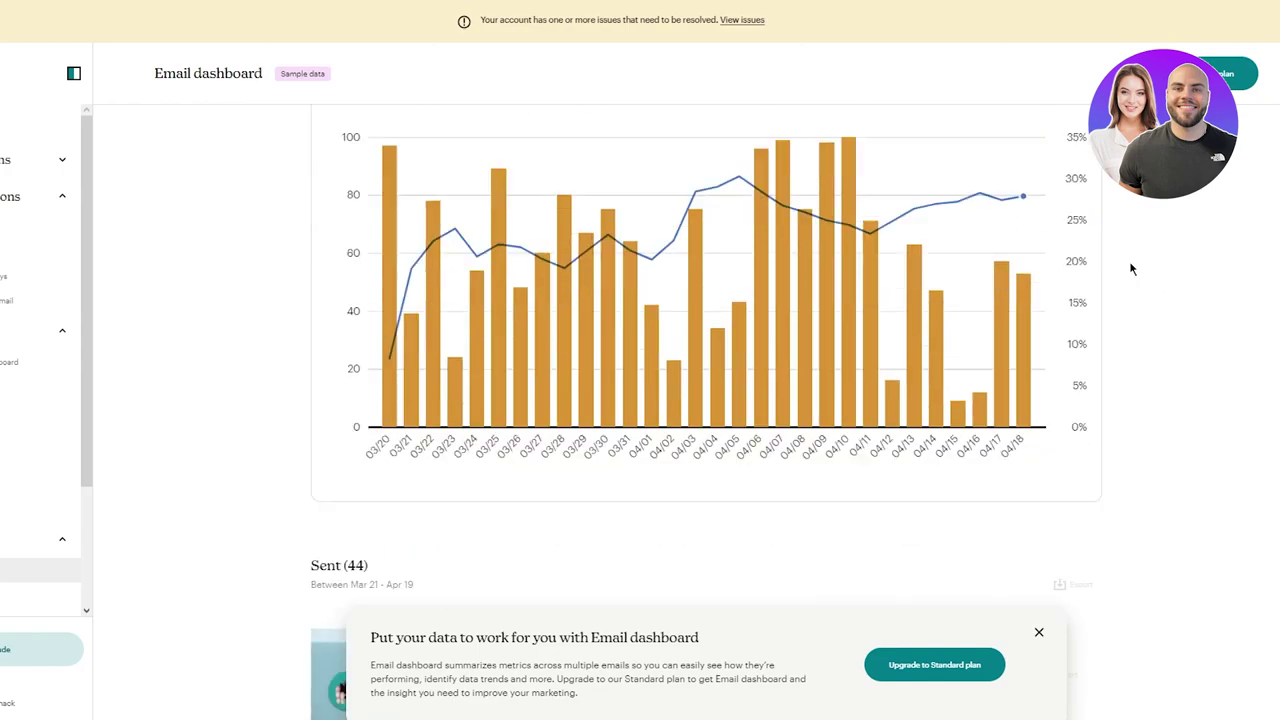
# - Close the 'Put your data to work' upgrade prompt covering the dashboard
pyautogui.click(1038, 632)
pyautogui.scroll(5, 1146, 391)
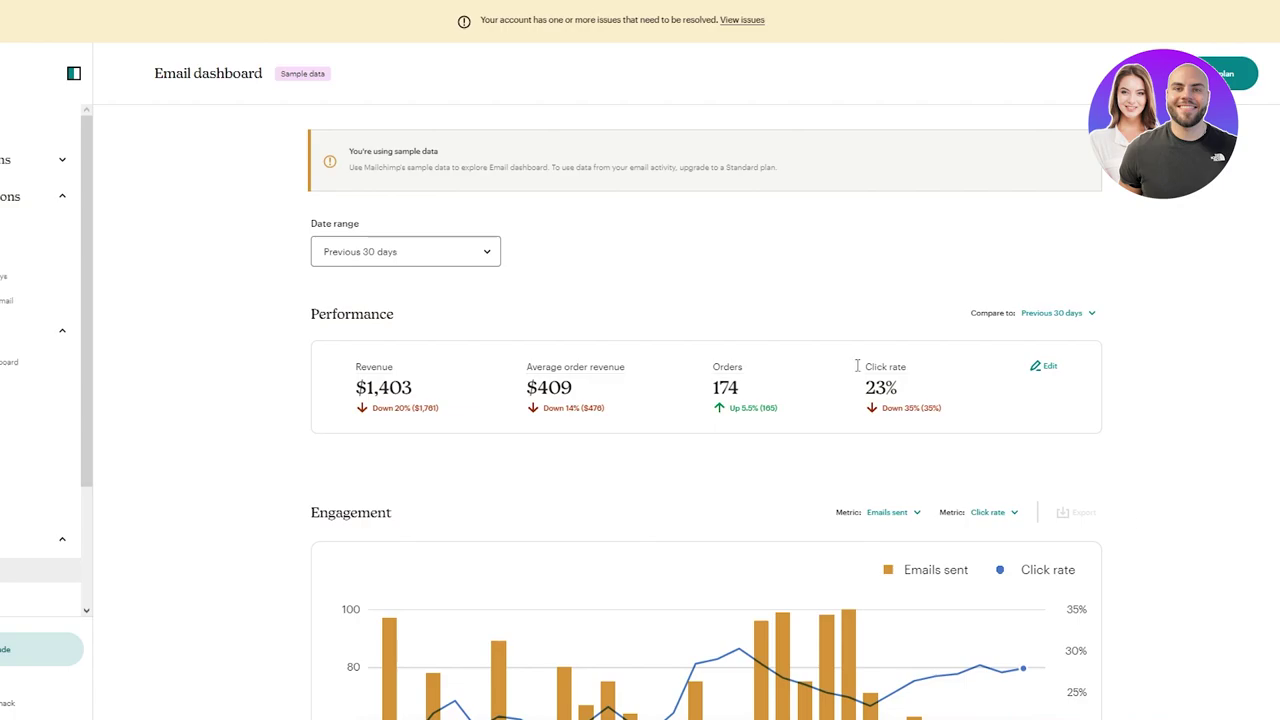
pyautogui.scroll(-2, 50, 435)
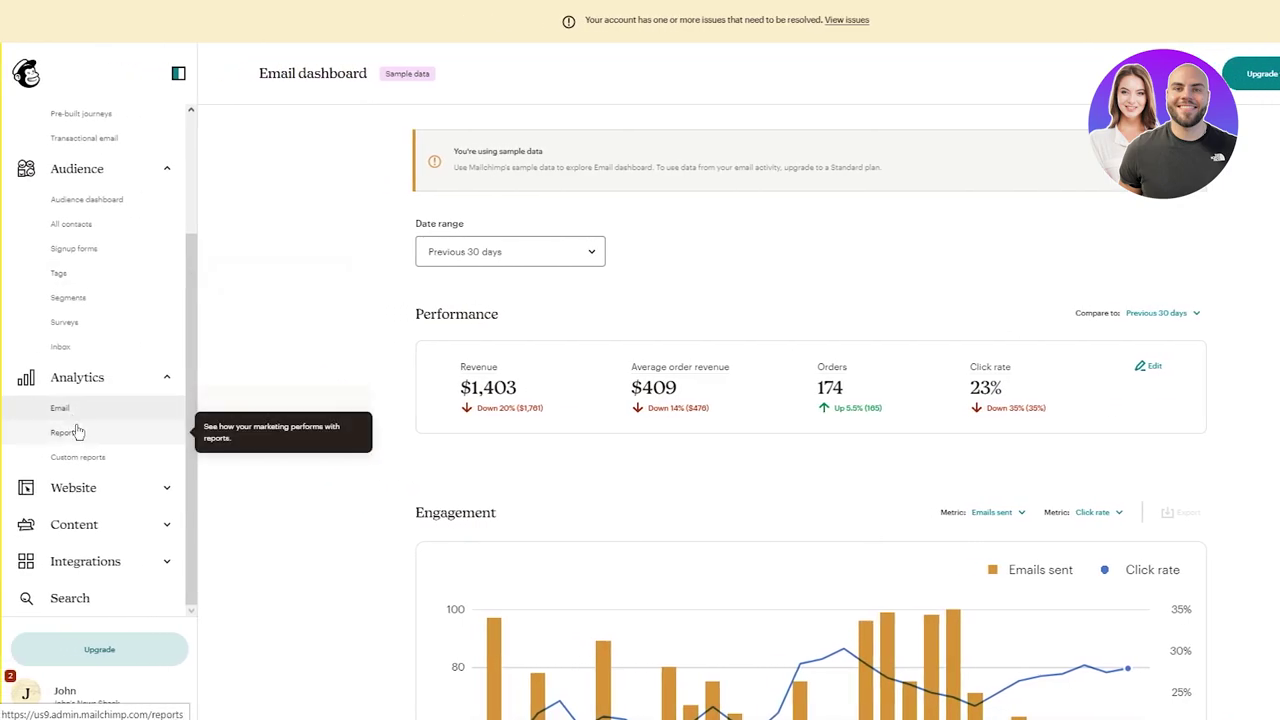
# - View the campaign Reports page, then return to the Home dashboard
pyautogui.click(80, 432)
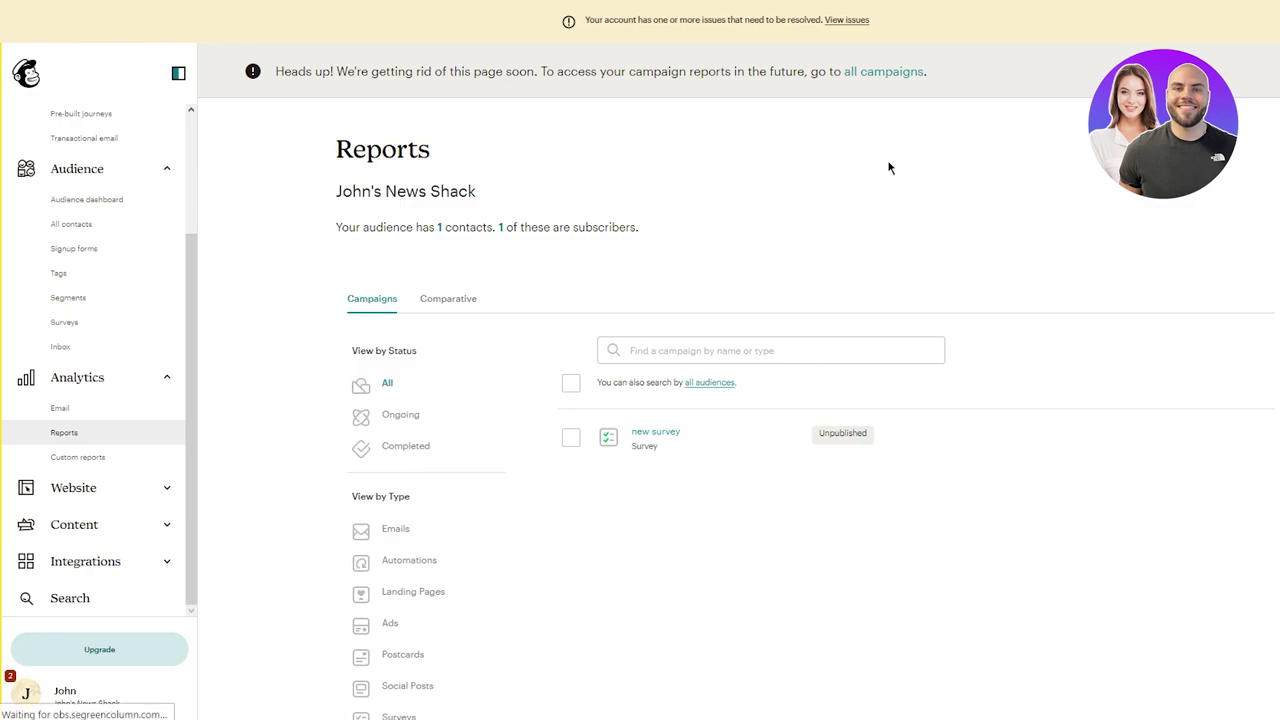
pyautogui.click(12, 78)
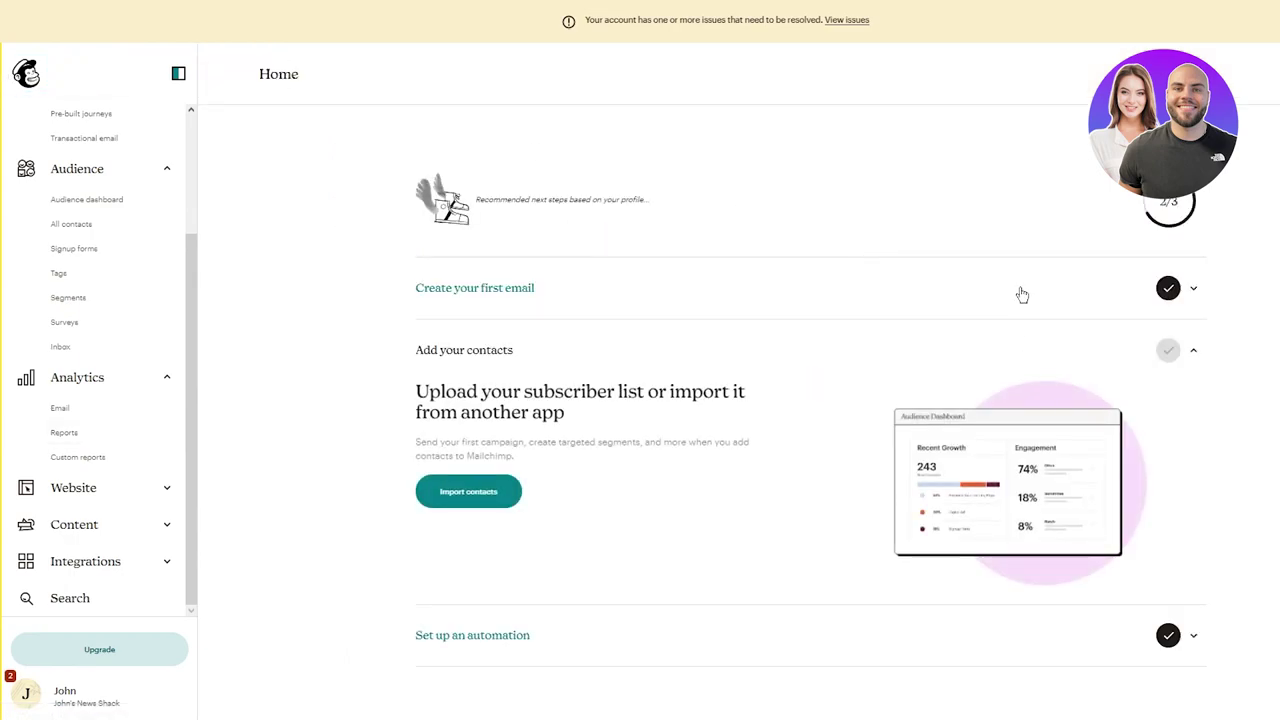
pyautogui.scroll(-2, 1018, 291)
pyautogui.scroll(2, 1021, 293)
pyautogui.scroll(-3, 1021, 293)
pyautogui.scroll(3, 1021, 293)
pyautogui.scroll(-3, 1052, 274)
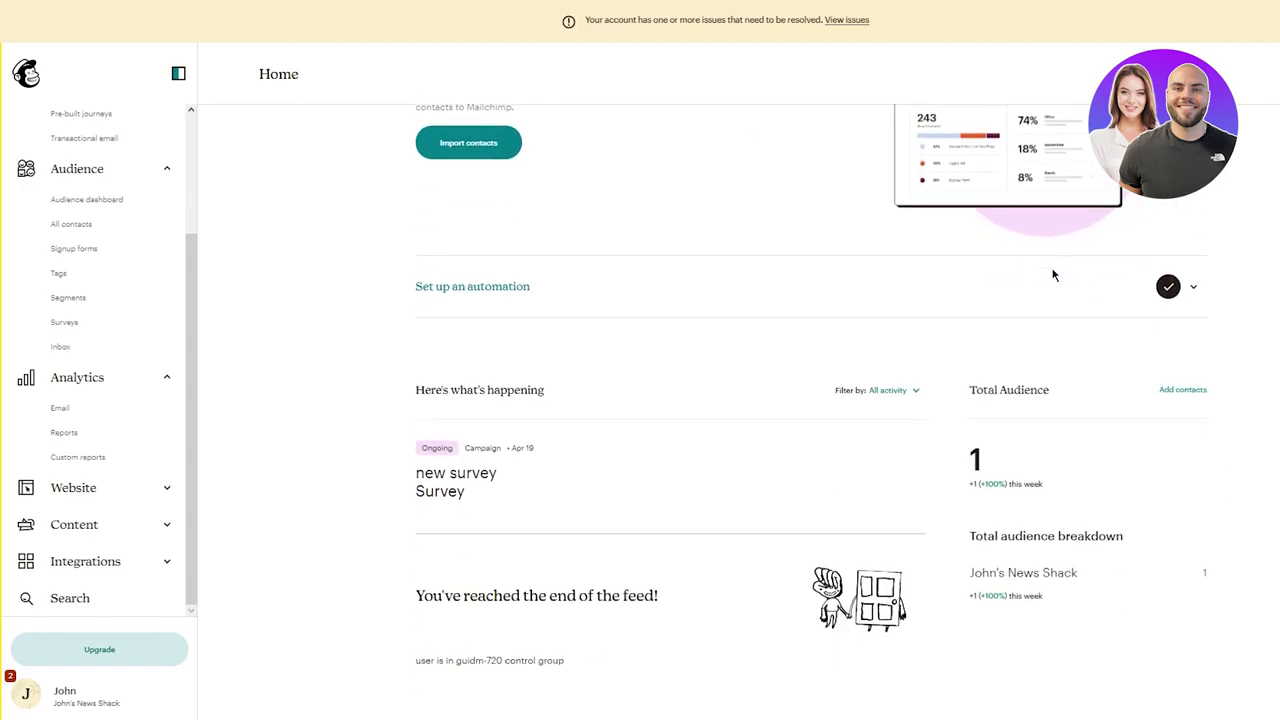
pyautogui.scroll(3, 1052, 274)
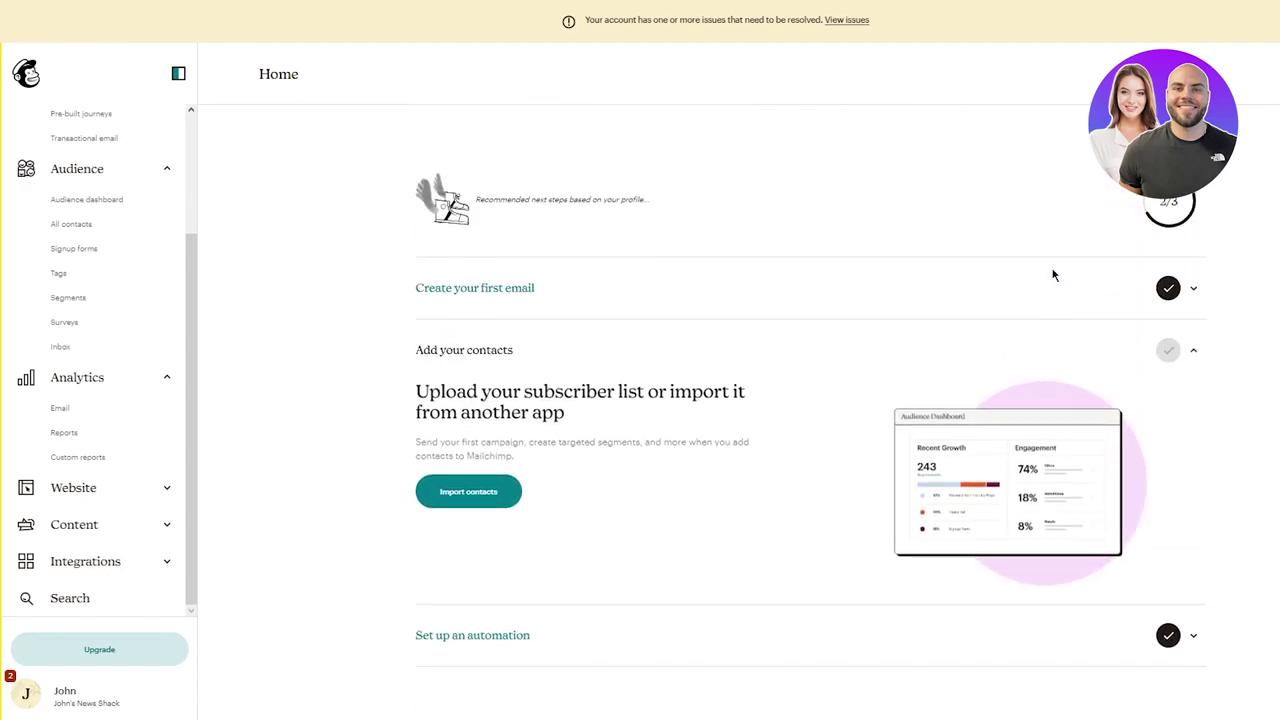
pyautogui.scroll(-1, 1052, 274)
pyautogui.scroll(-2, 1052, 274)
pyautogui.scroll(3, 1052, 274)
pyautogui.scroll(-2, 1051, 259)
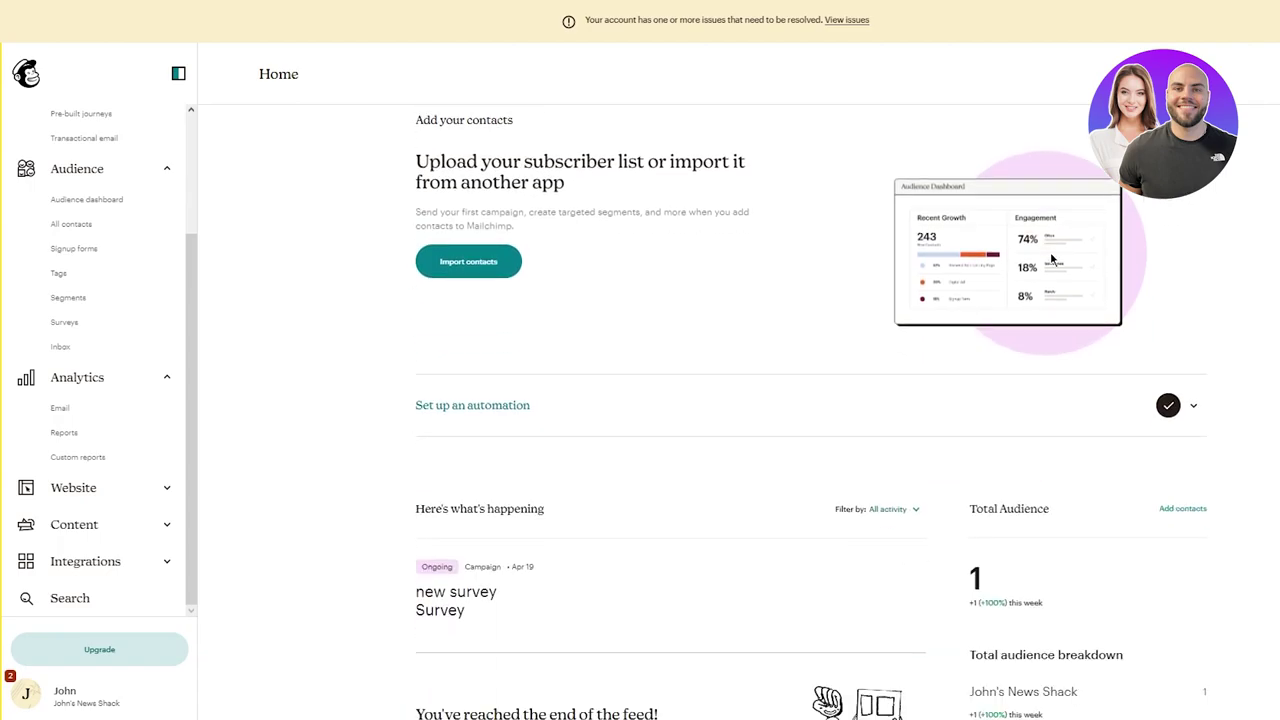
pyautogui.scroll(2, 1051, 259)
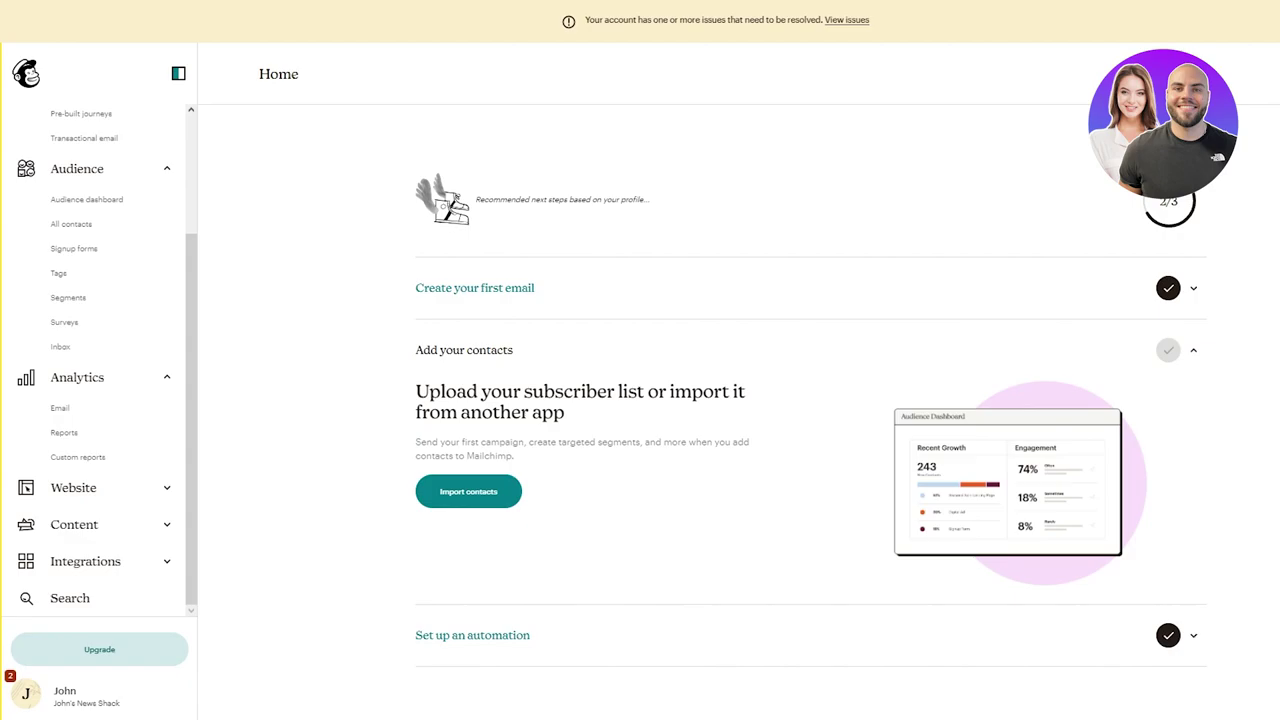
pyautogui.scroll(-3, 1020, 337)
pyautogui.scroll(3, 1020, 337)
# - Scroll through the Website builder's starting options, then open Creative Assistant
pyautogui.click(120, 486)
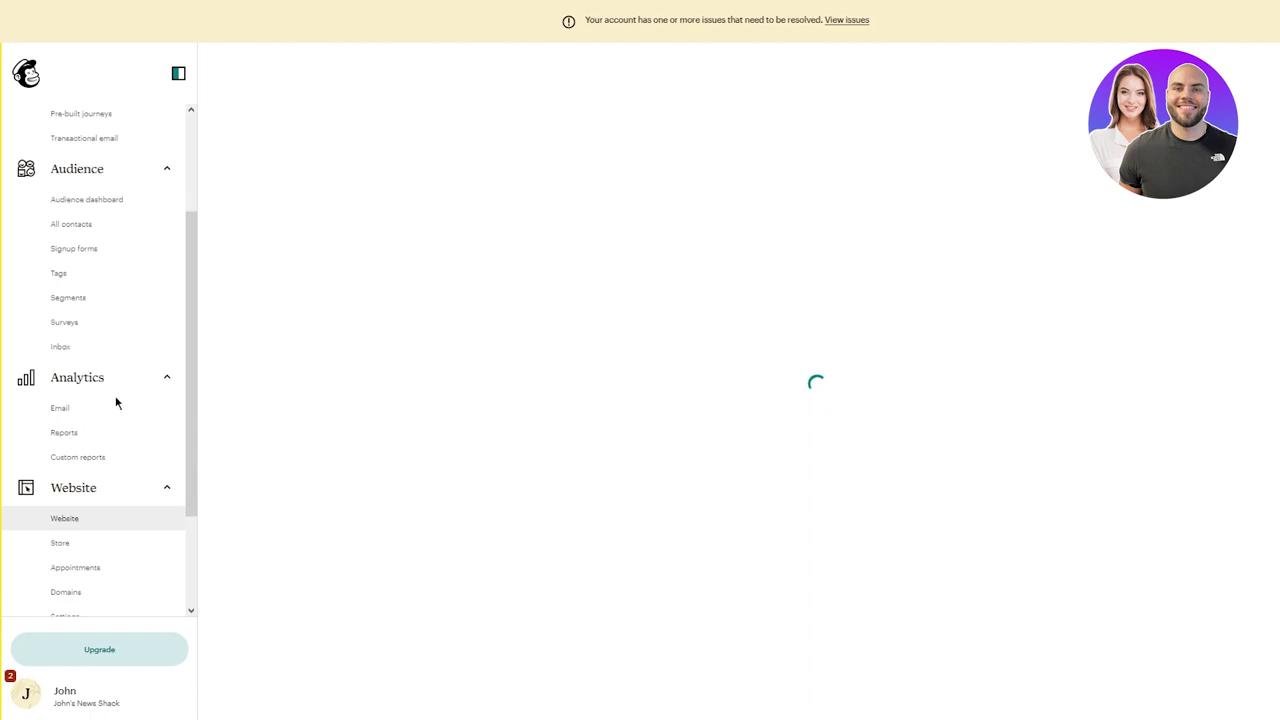
pyautogui.scroll(-3, 123, 406)
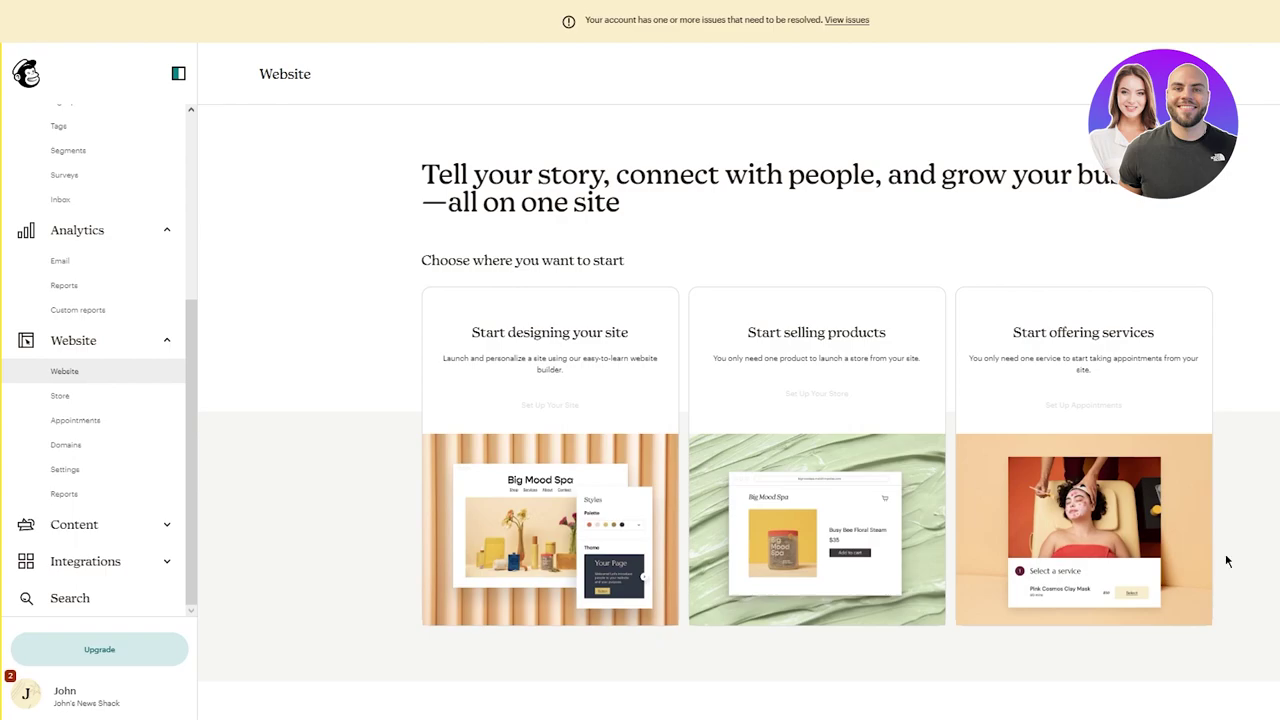
pyautogui.click(125, 527)
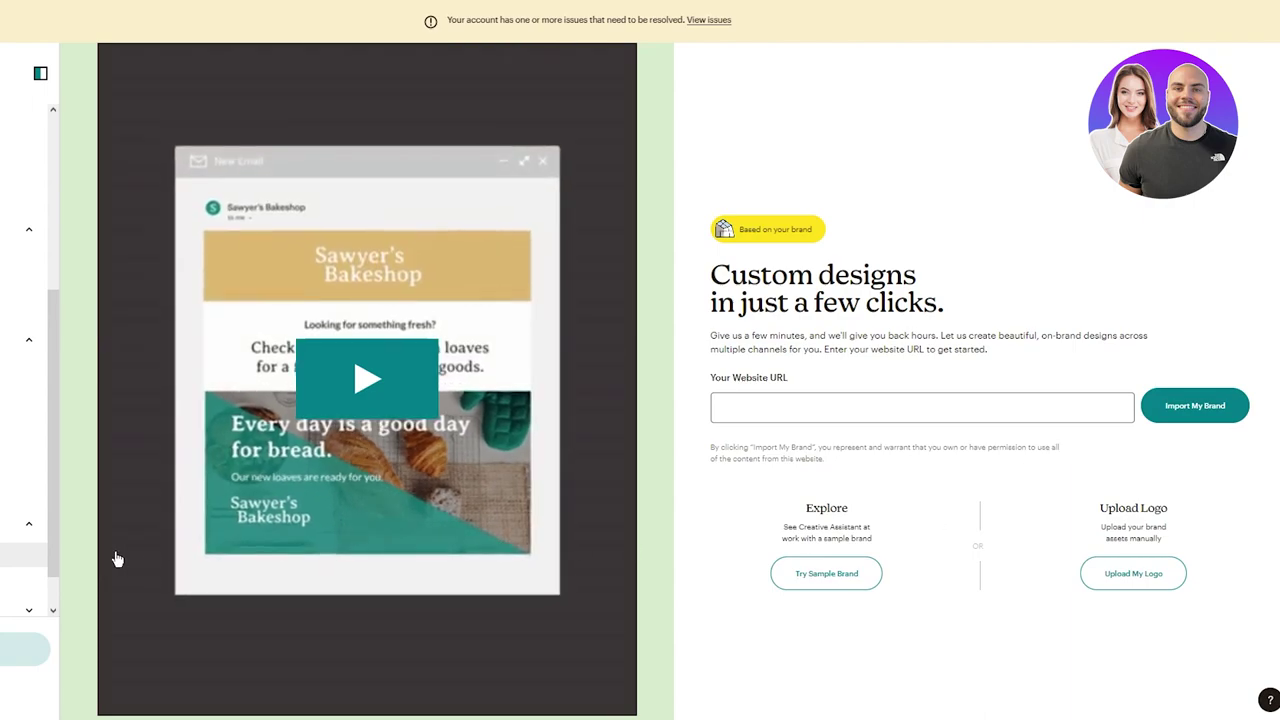
# - Browse Integrations Discover apps like Shopify, Zapier and Stripe, then go back Home
pyautogui.moveTo(30, 545)
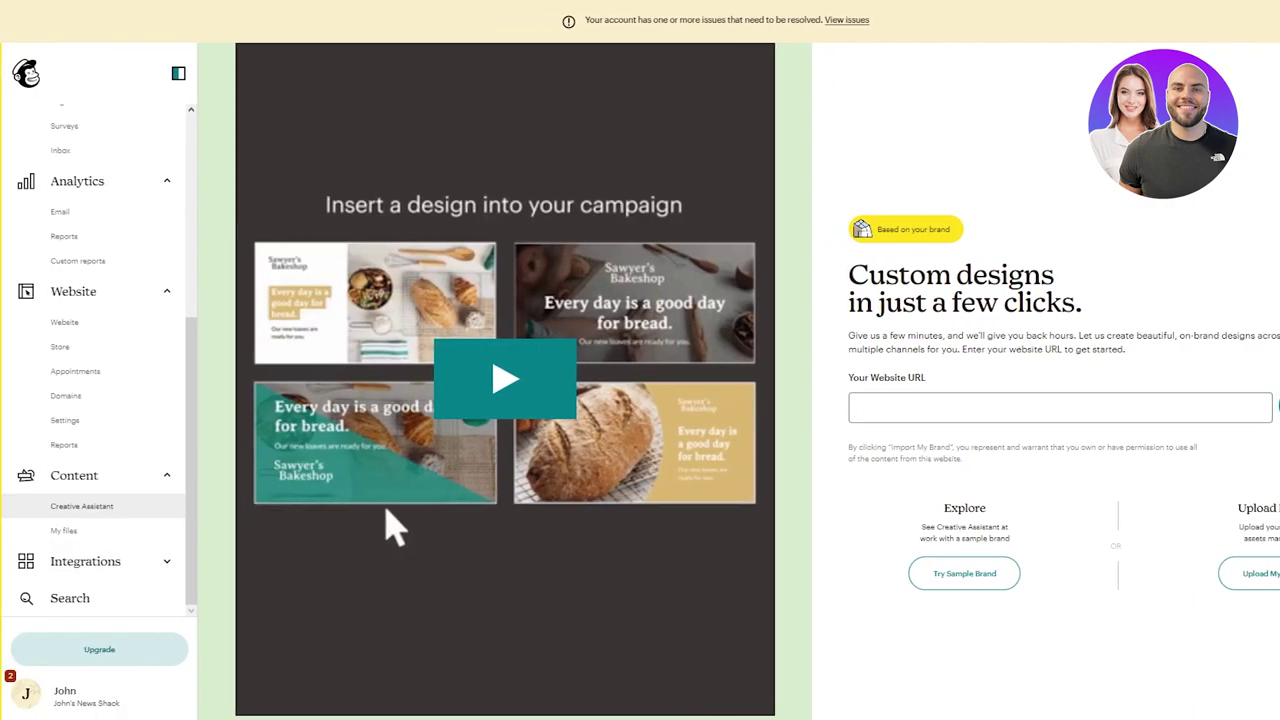
pyautogui.click(100, 561)
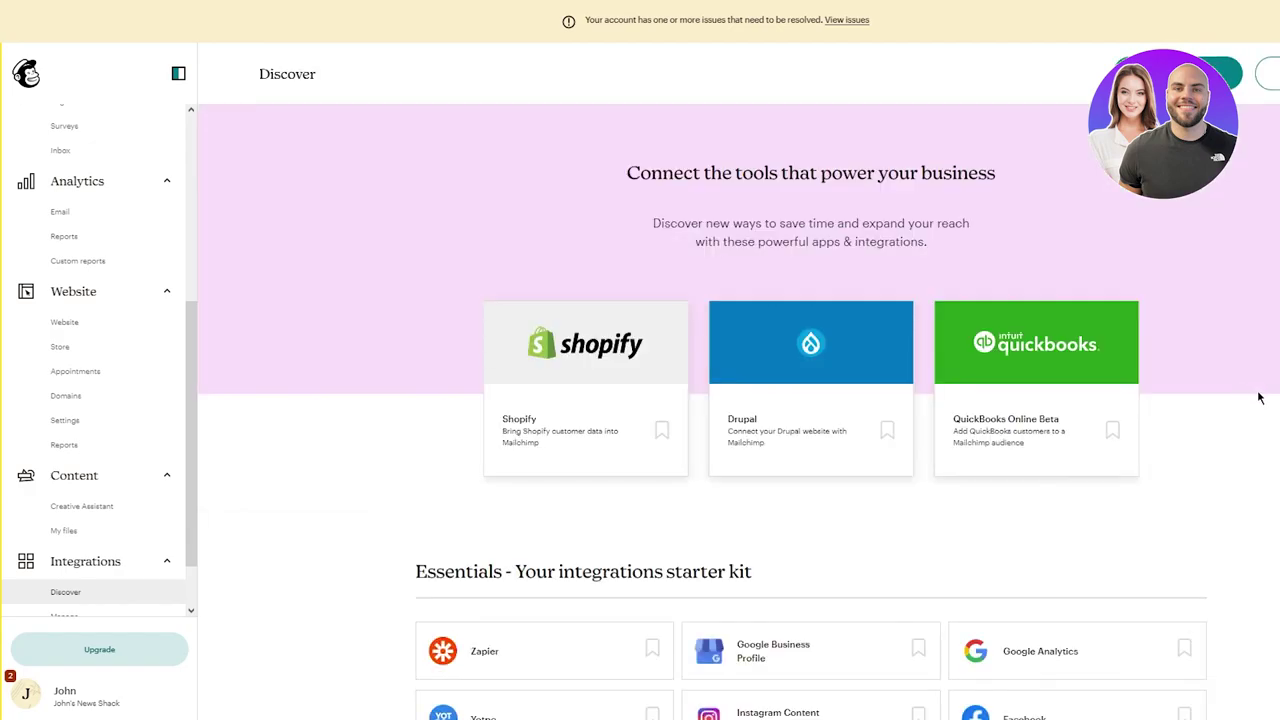
pyautogui.scroll(-2, 1259, 398)
pyautogui.scroll(-4, 734, 297)
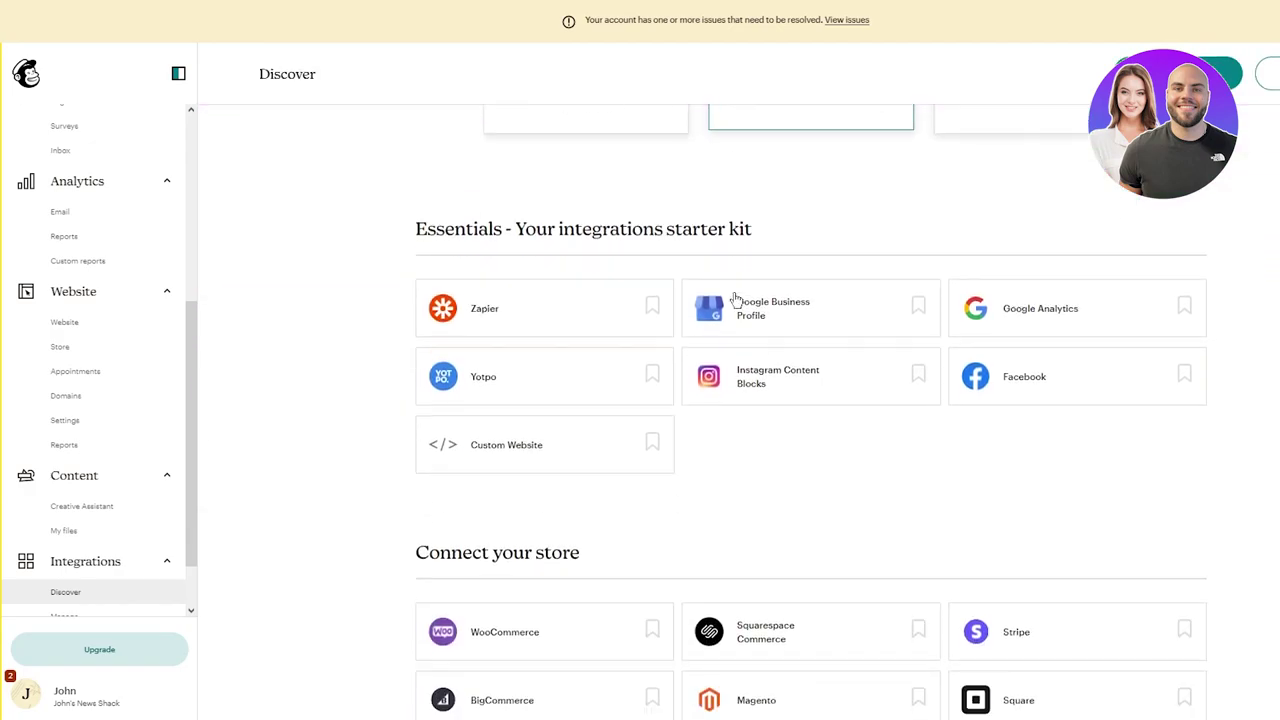
pyautogui.scroll(-2, 885, 292)
pyautogui.scroll(4, 885, 292)
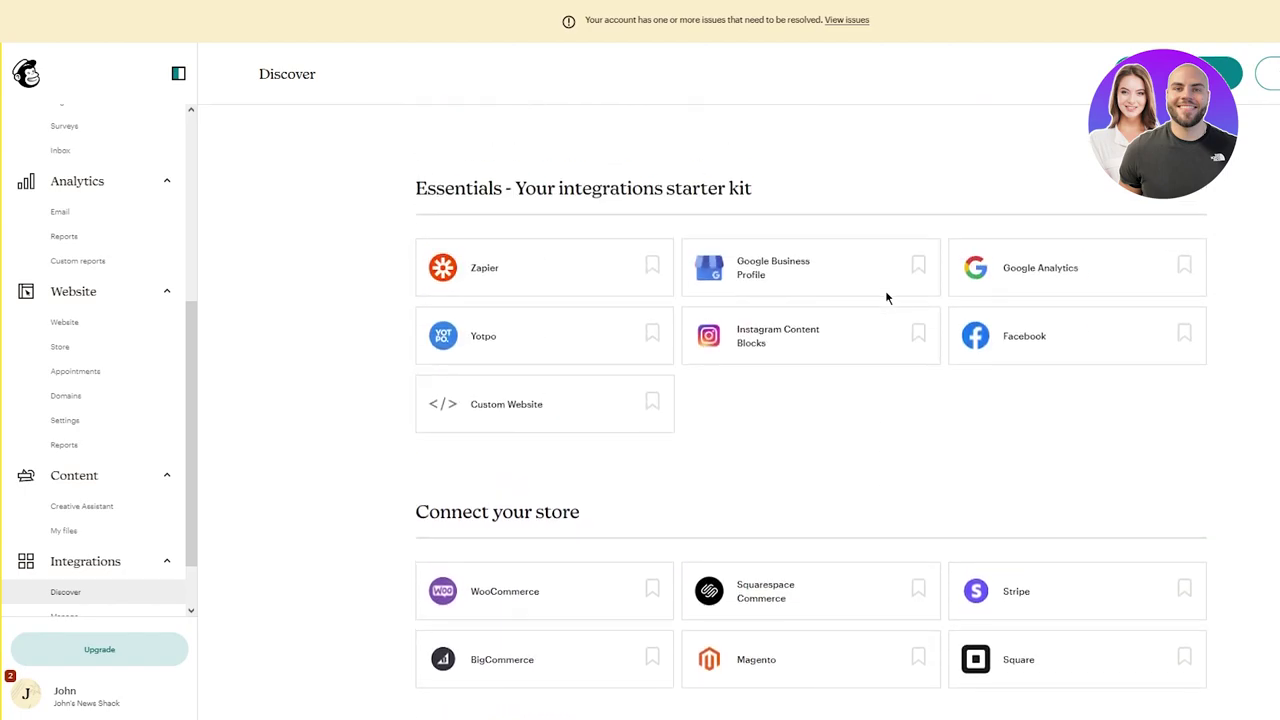
pyautogui.scroll(-3, 1049, 311)
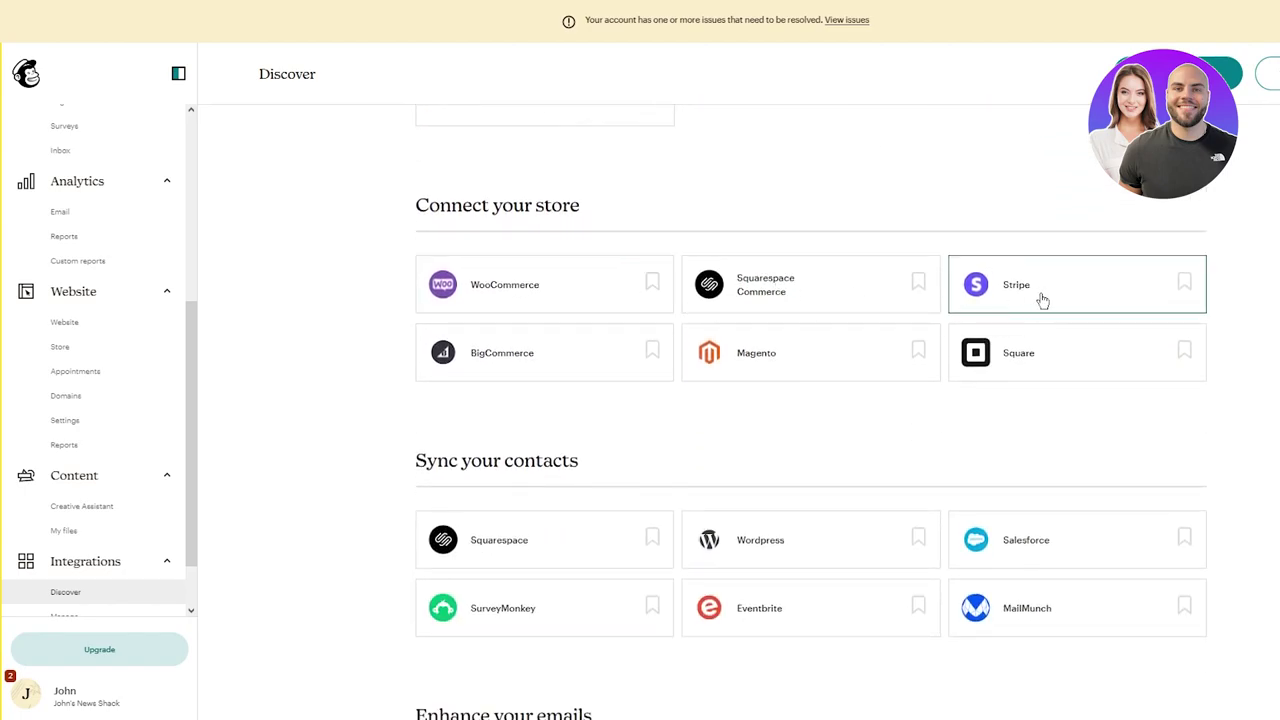
pyautogui.scroll(-2, 675, 355)
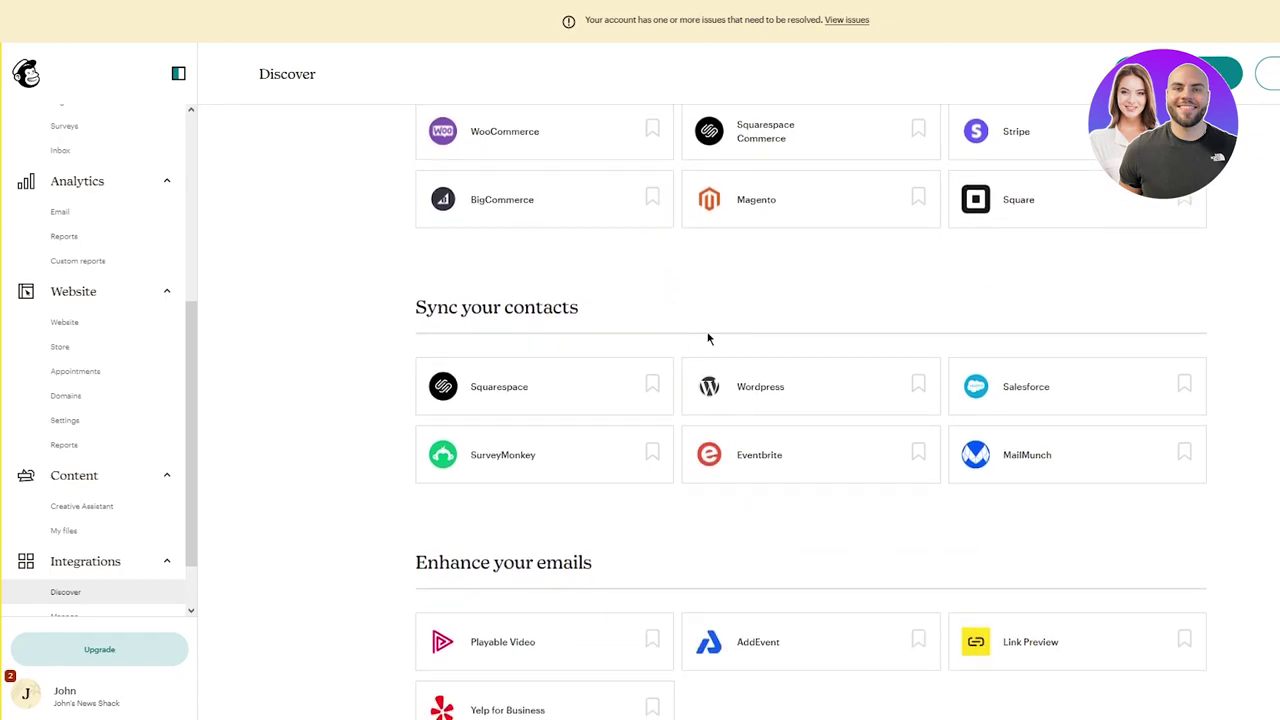
pyautogui.scroll(-5, 1066, 405)
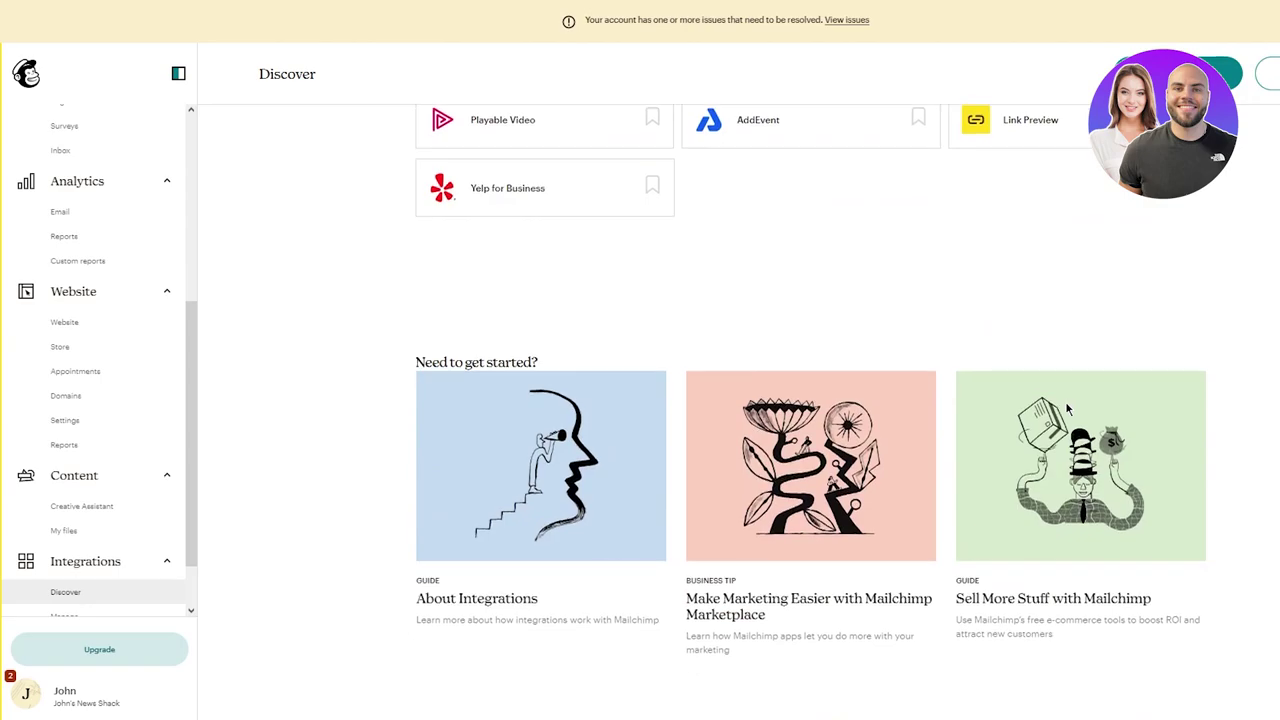
pyautogui.scroll(10, 1066, 400)
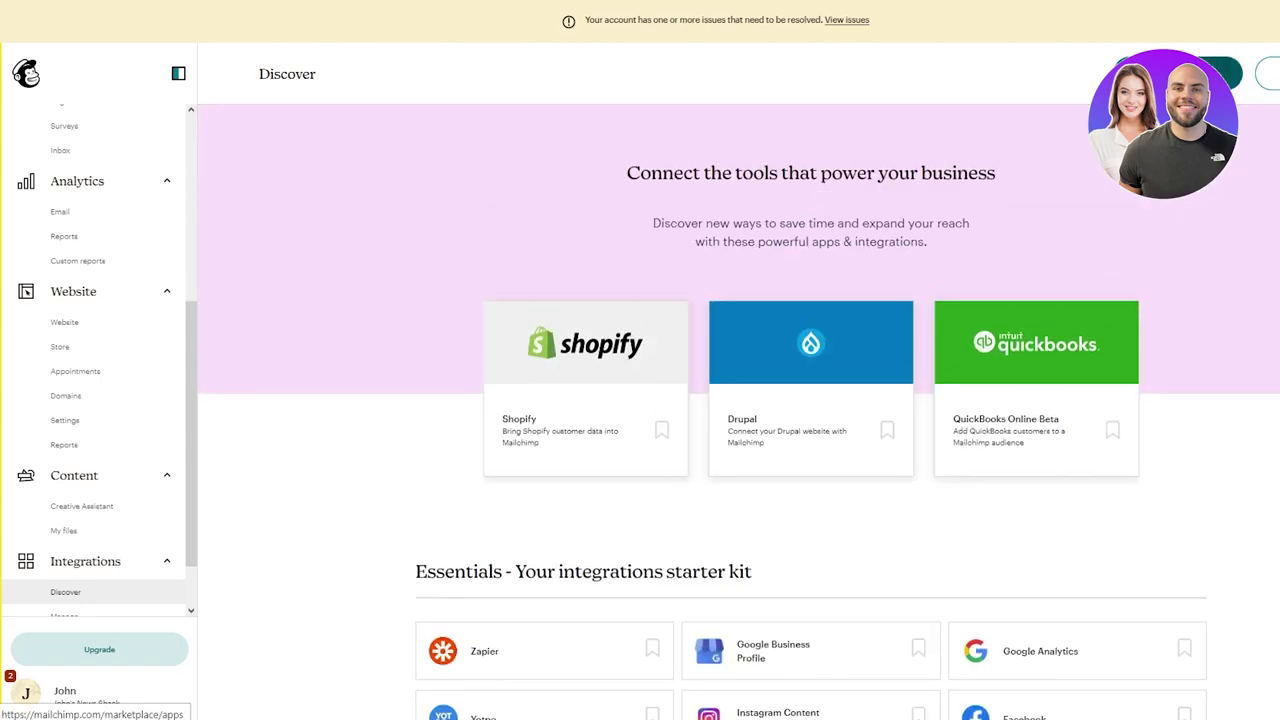
pyautogui.click(26, 73)
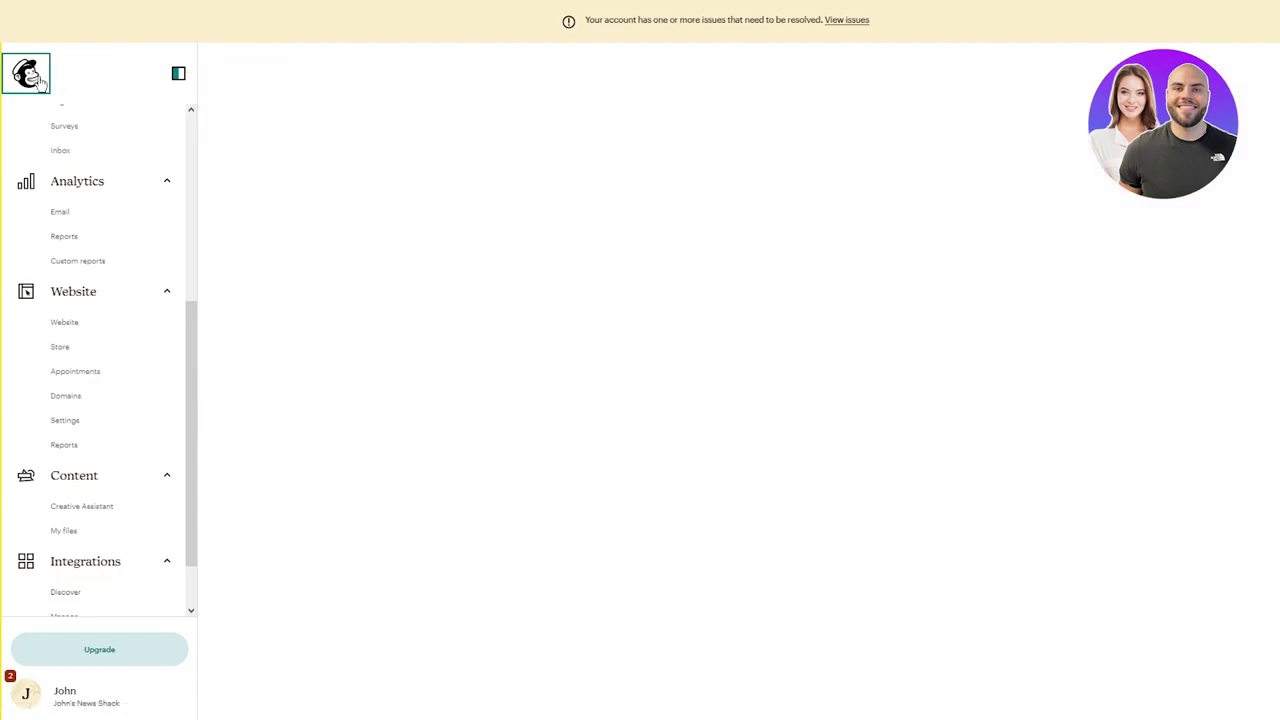